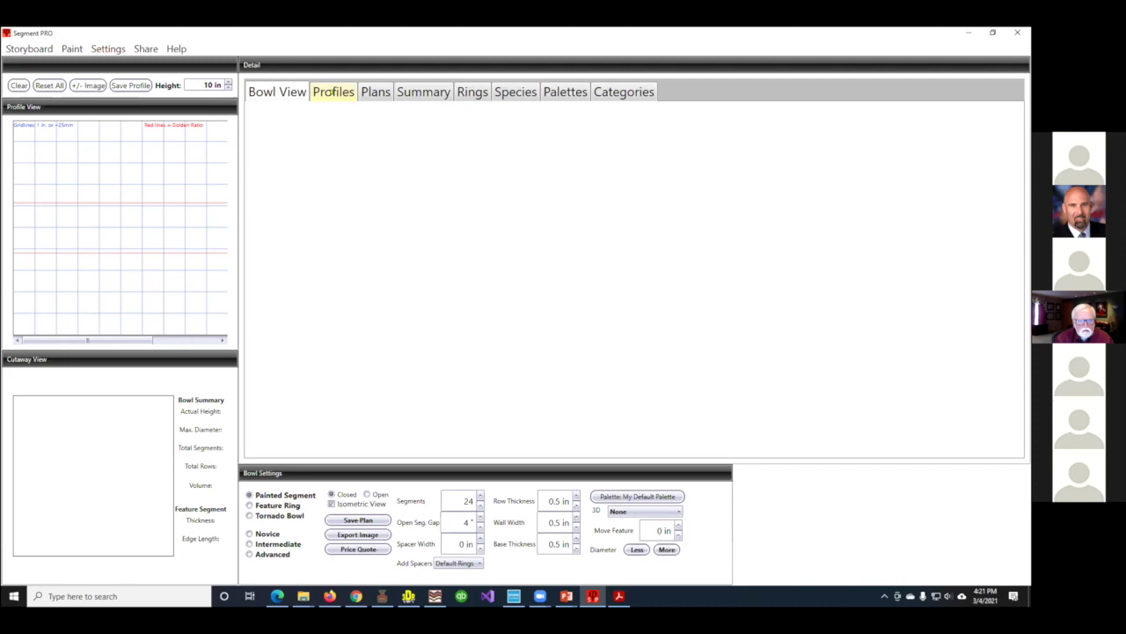
Browse the Hollow Forms category in the profile library
click(331, 93)
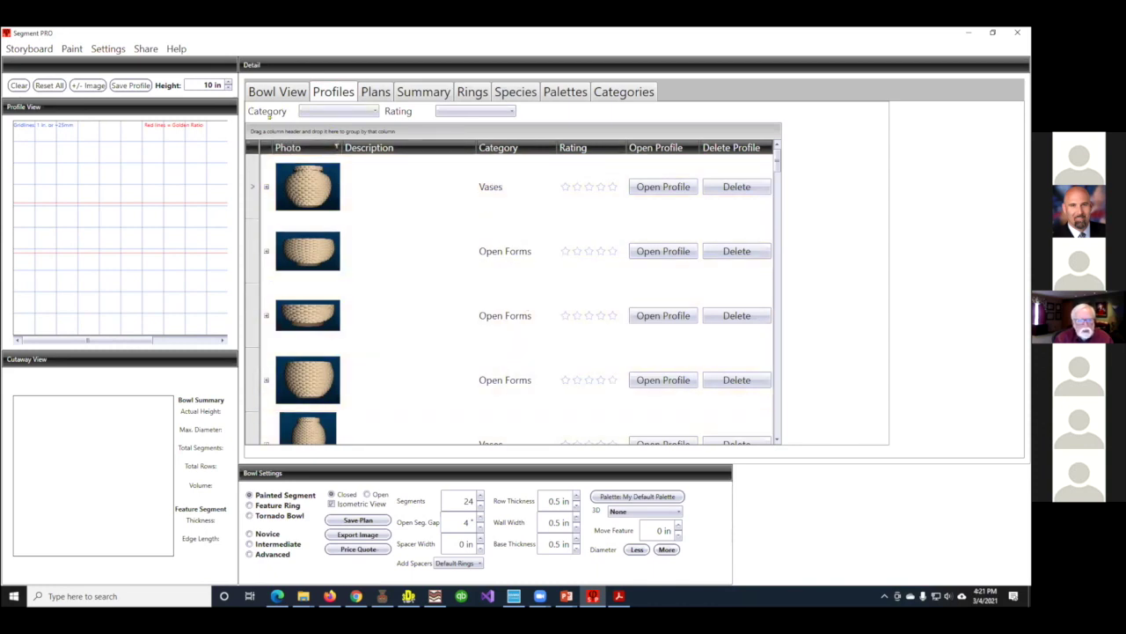
click(373, 109)
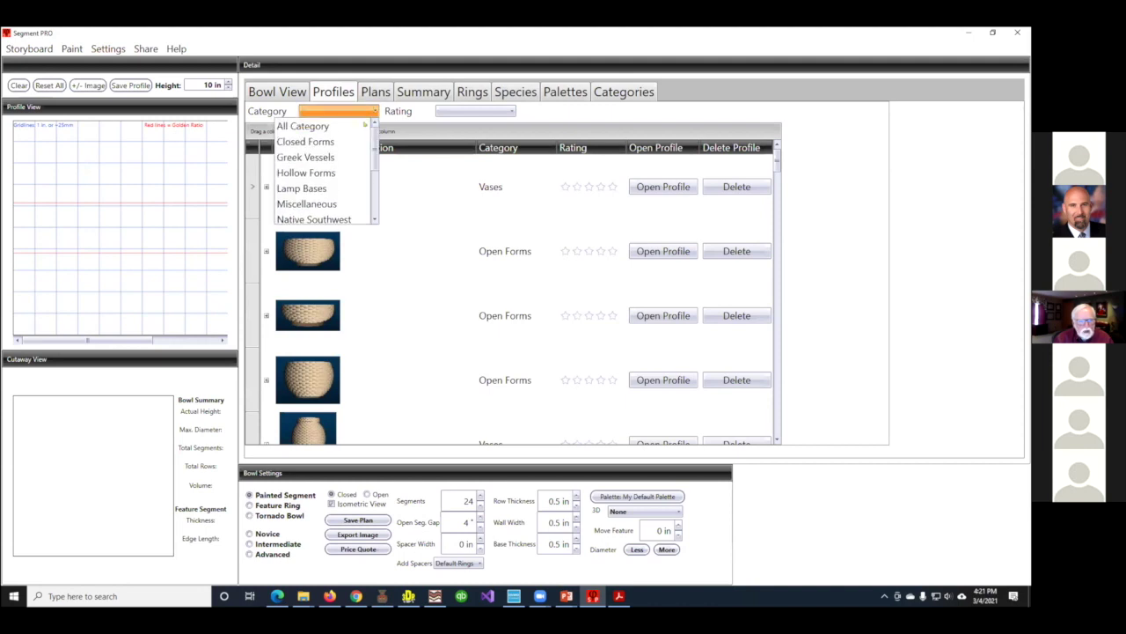
click(322, 172)
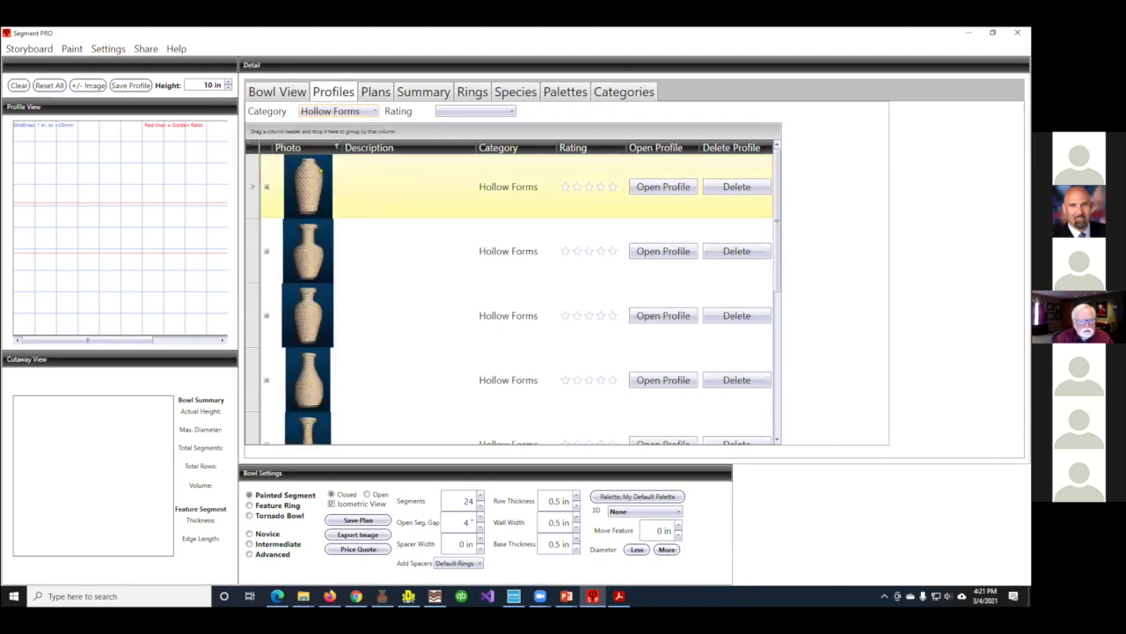
scroll(597, 273, down, 5)
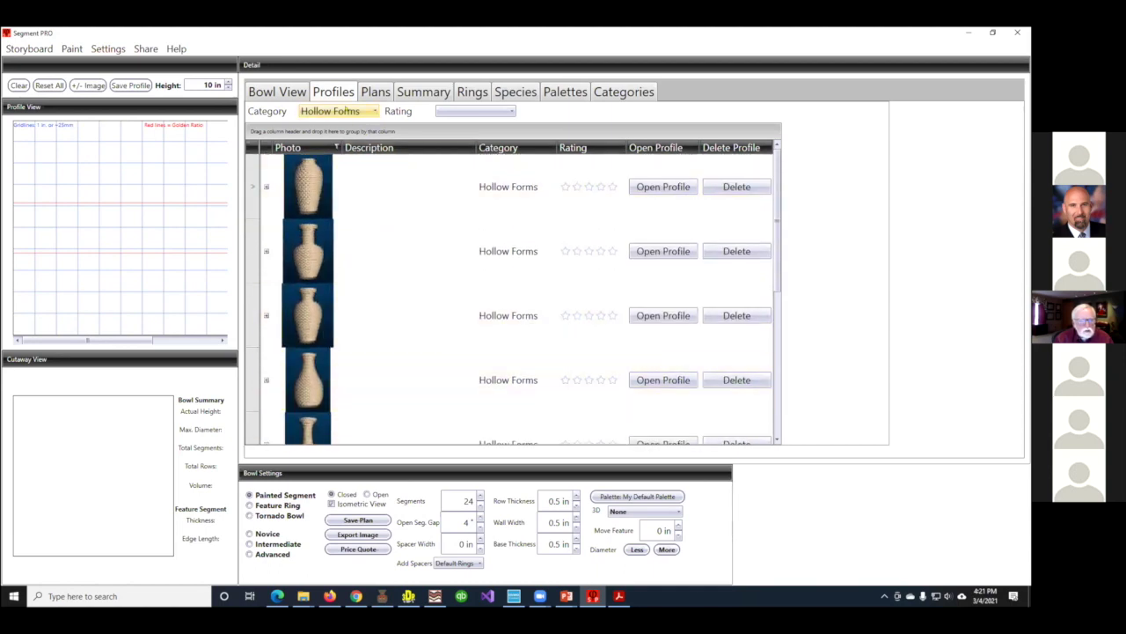
Show all profile categories, open the first Vases profile, and inspect the resulting segmented vase from the side
click(348, 109)
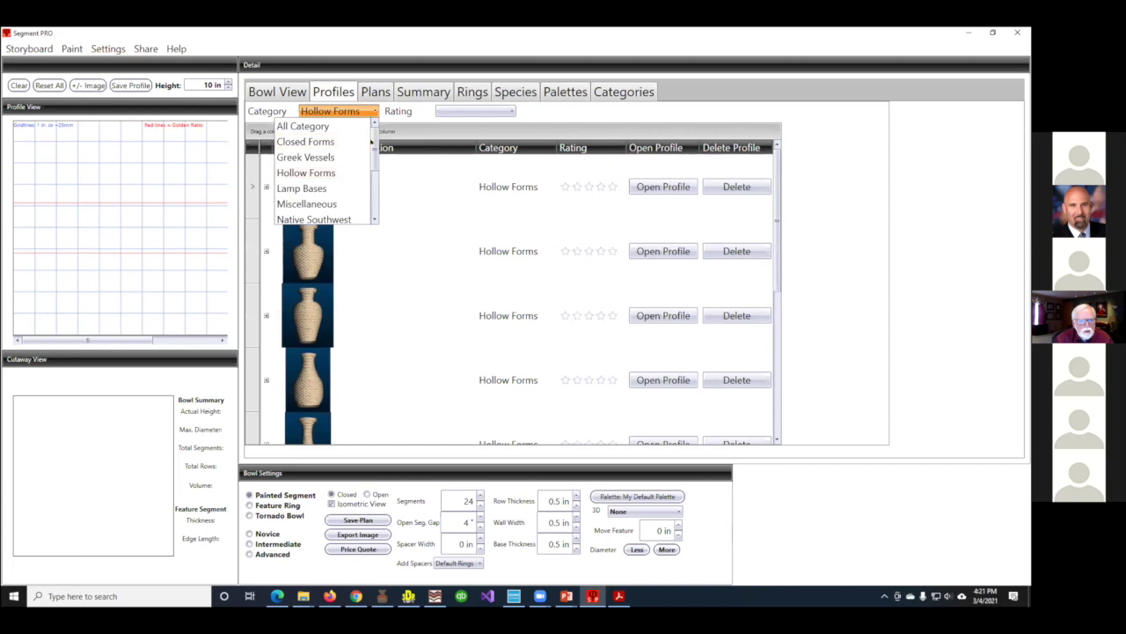
click(315, 127)
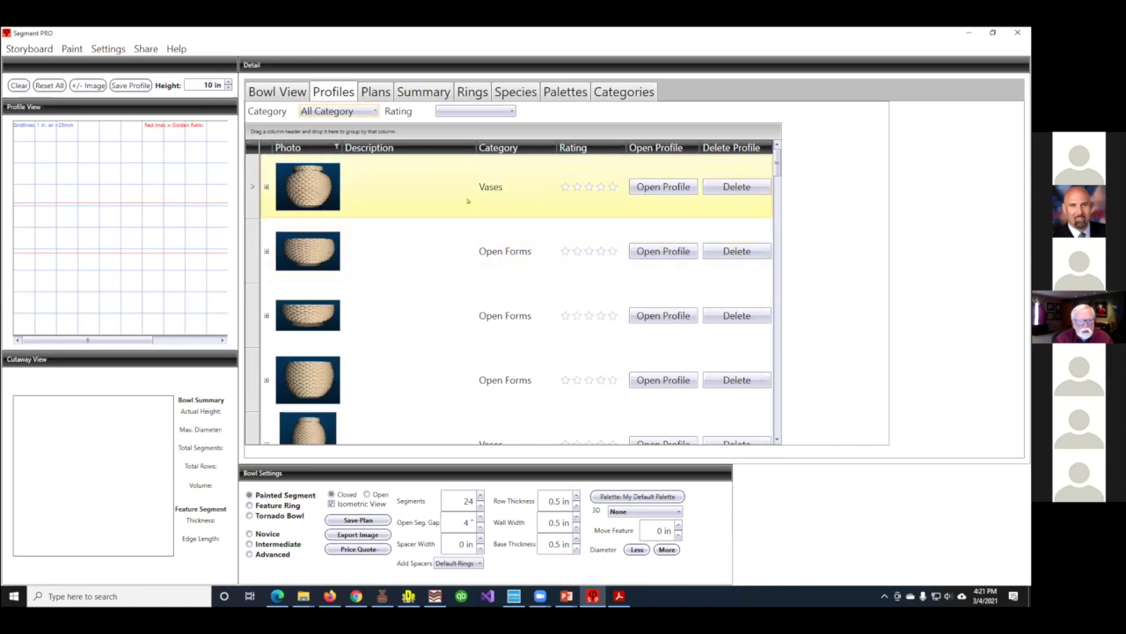
click(651, 183)
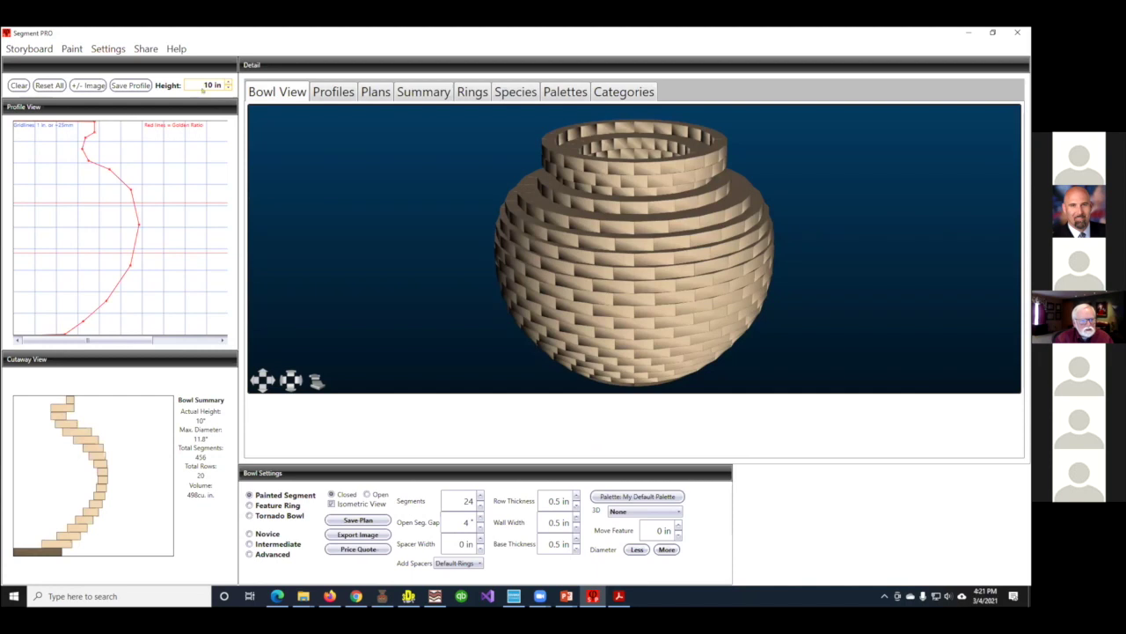
drag(616, 231, 523, 194)
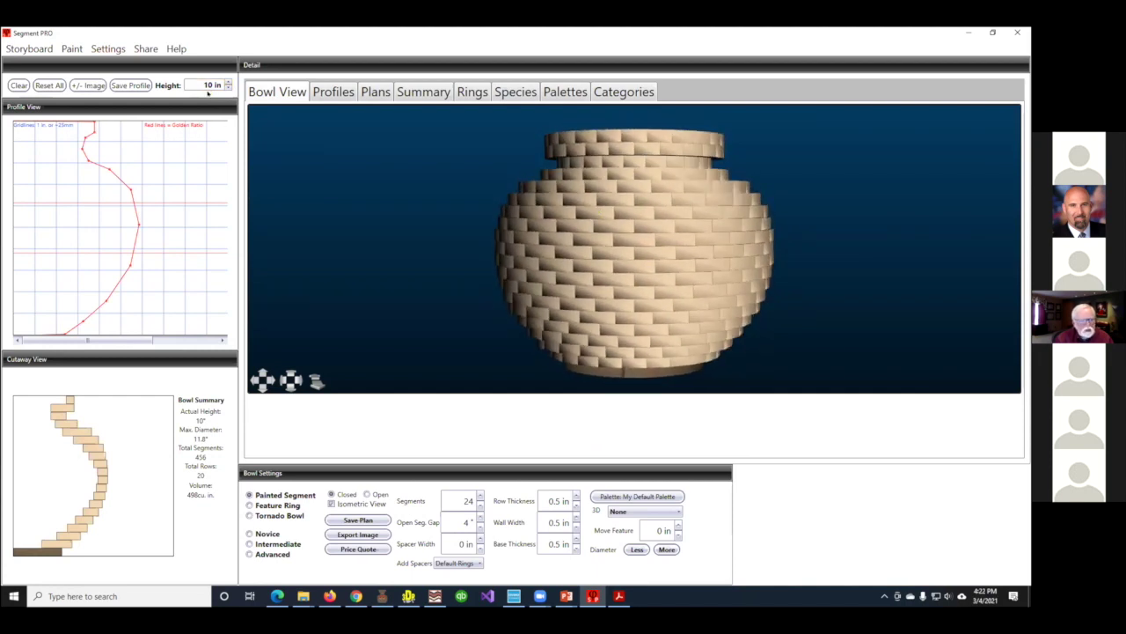
Set the vase height to 11 in and reduce it to 9.25 in to test proportional scaling
click(208, 84)
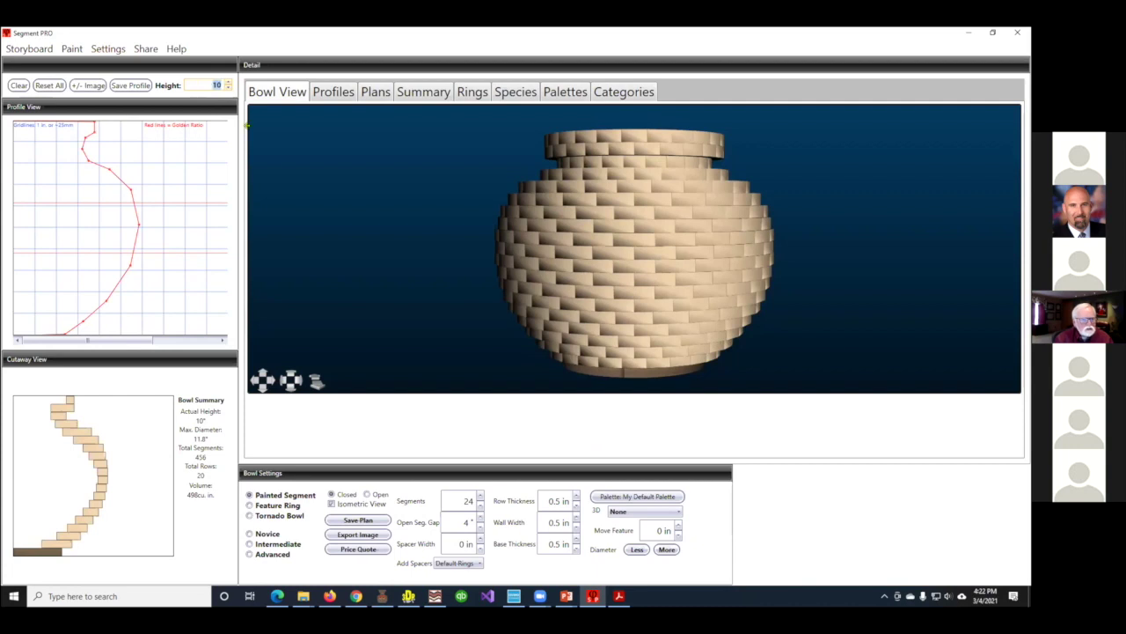
text(11)
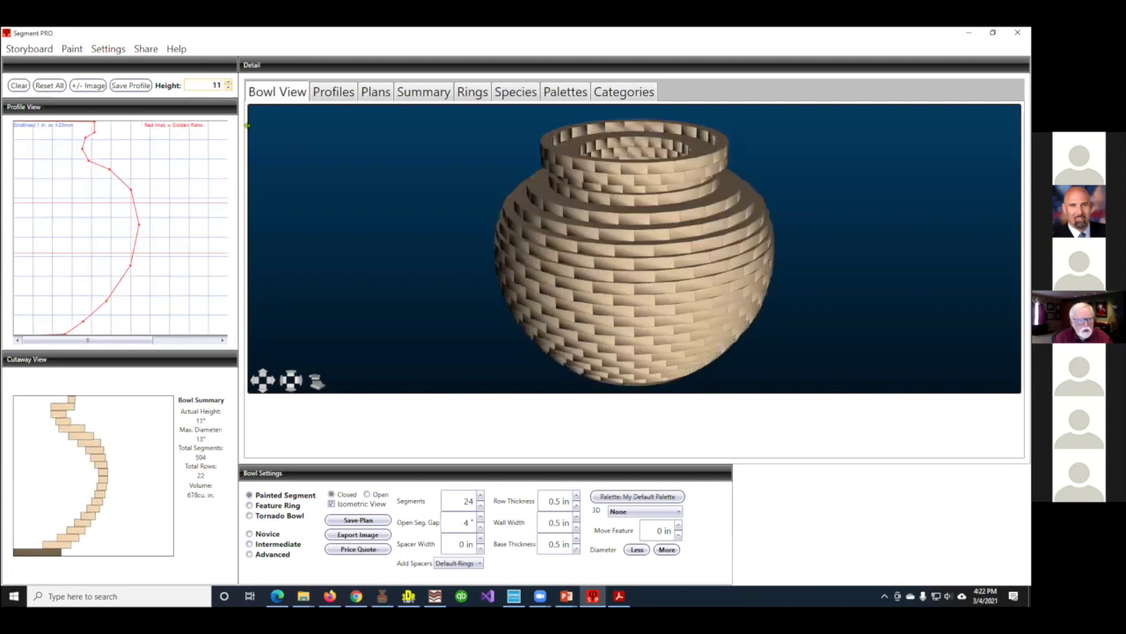
click(227, 88)
click(227, 88)
click(227, 88)
click(227, 88)
click(227, 88)
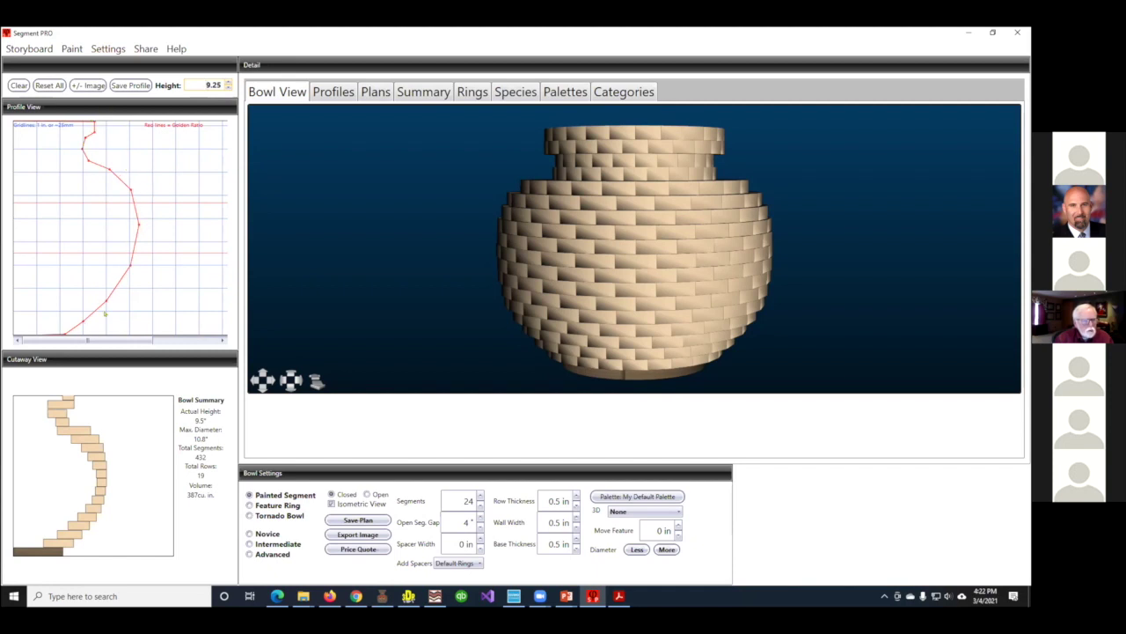
Raise the vase height to 10 in and lower it to 9.5 in
click(203, 85)
click(227, 82)
click(227, 82)
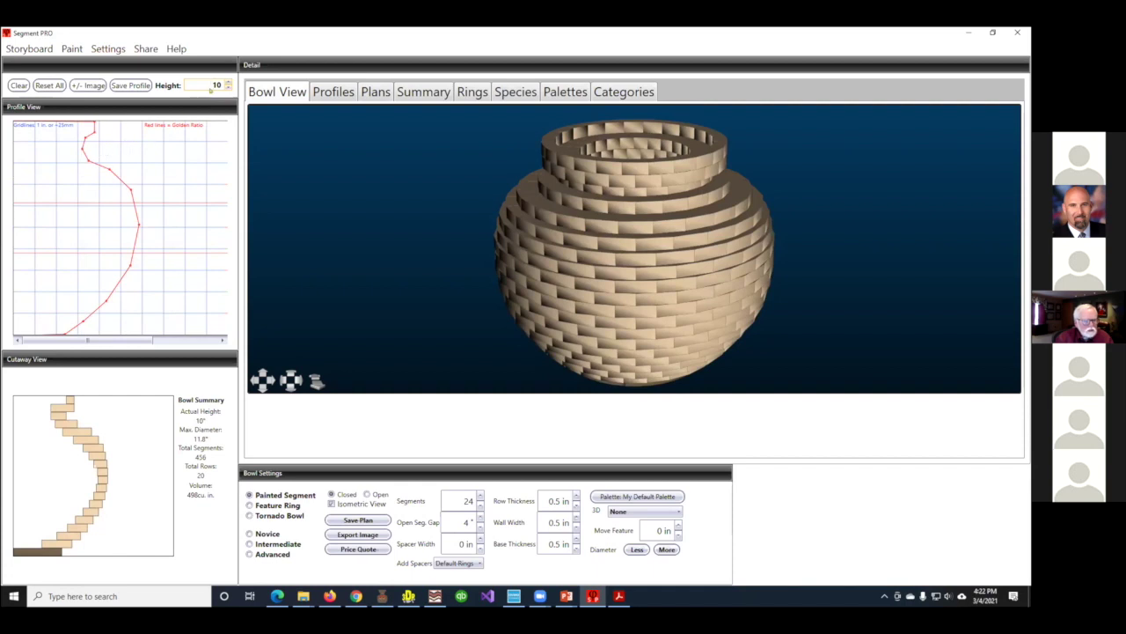
click(227, 88)
click(227, 88)
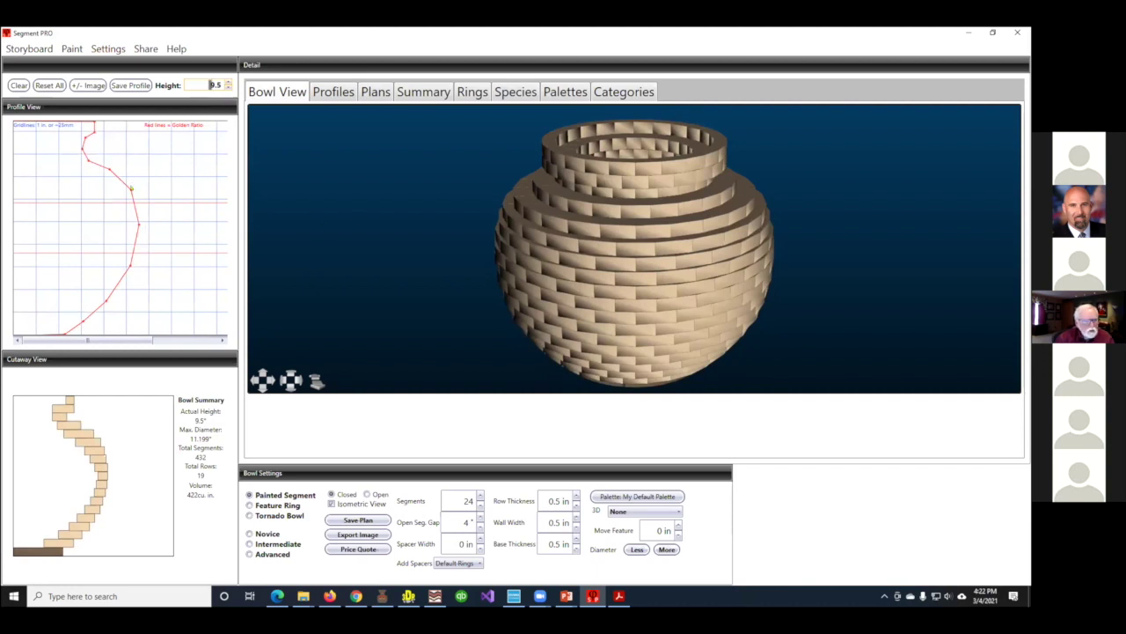
Stretch the profile's upper shoulder point far outward and bring it back close to its original position
click(131, 189)
drag(131, 189, 168, 184)
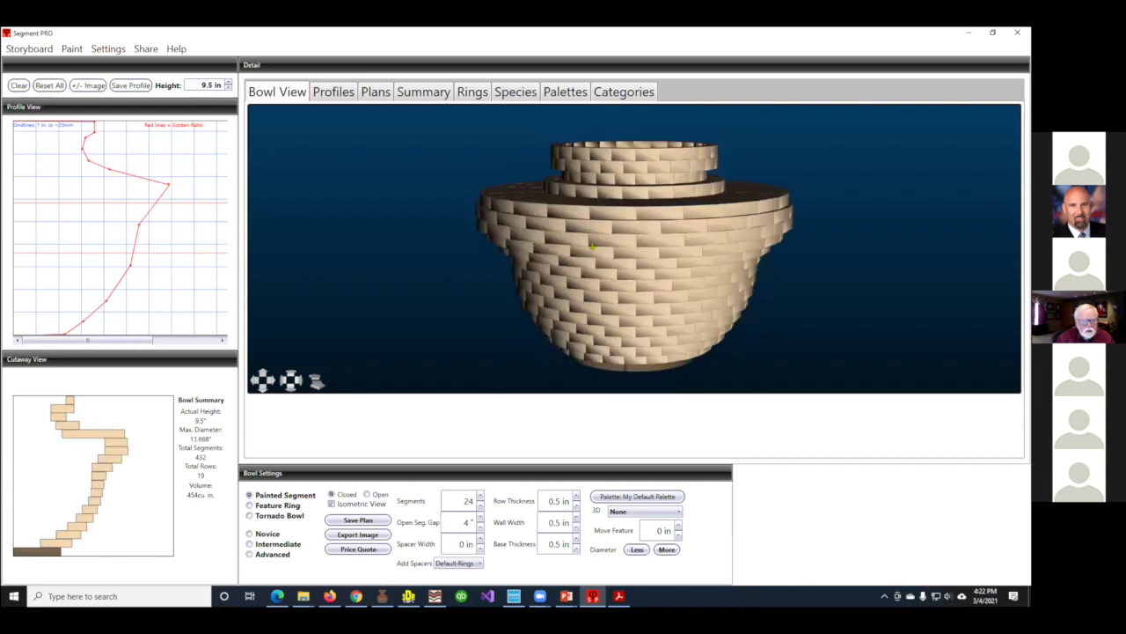
drag(167, 185, 132, 184)
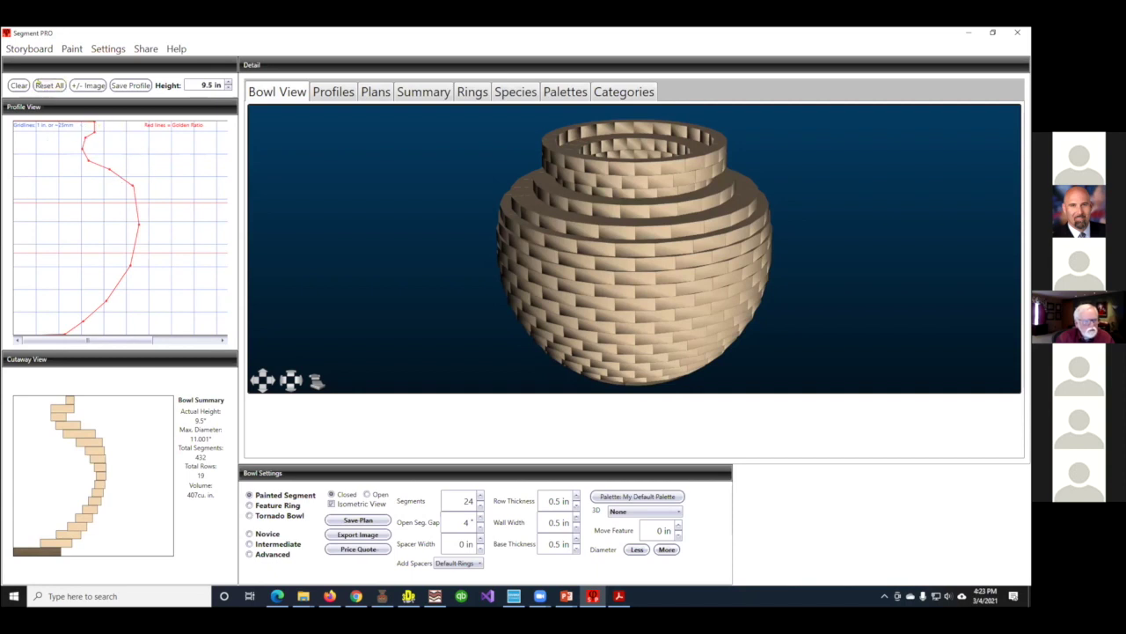
Clear the profile and draw a barrel-shaped one 9.5 in tall and about 6.8 in in maximum diameter
click(19, 84)
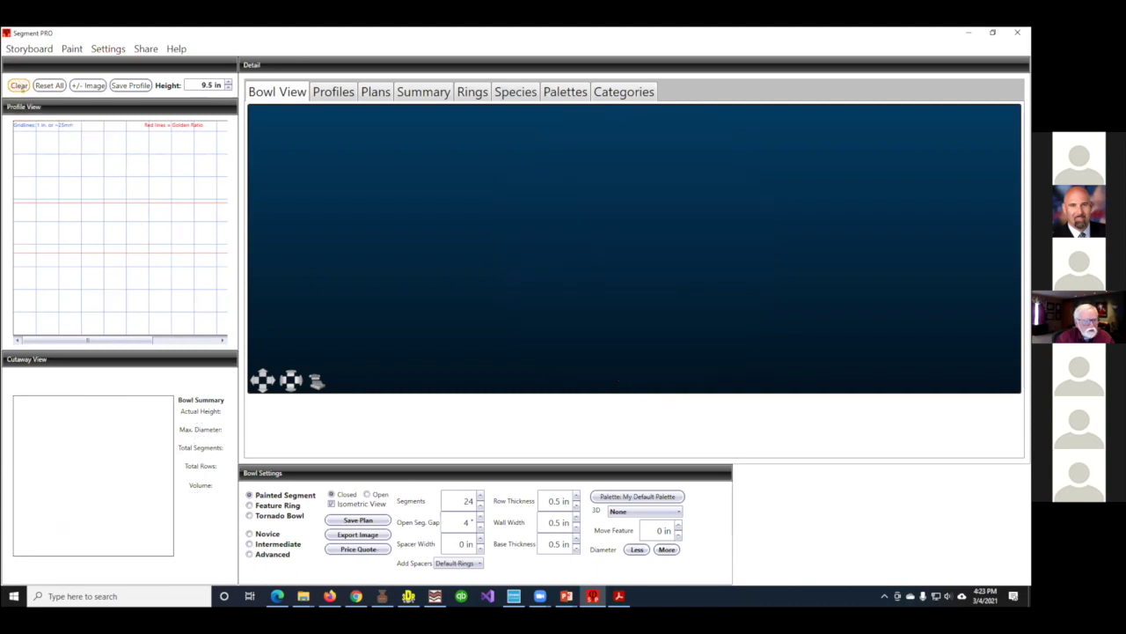
click(66, 124)
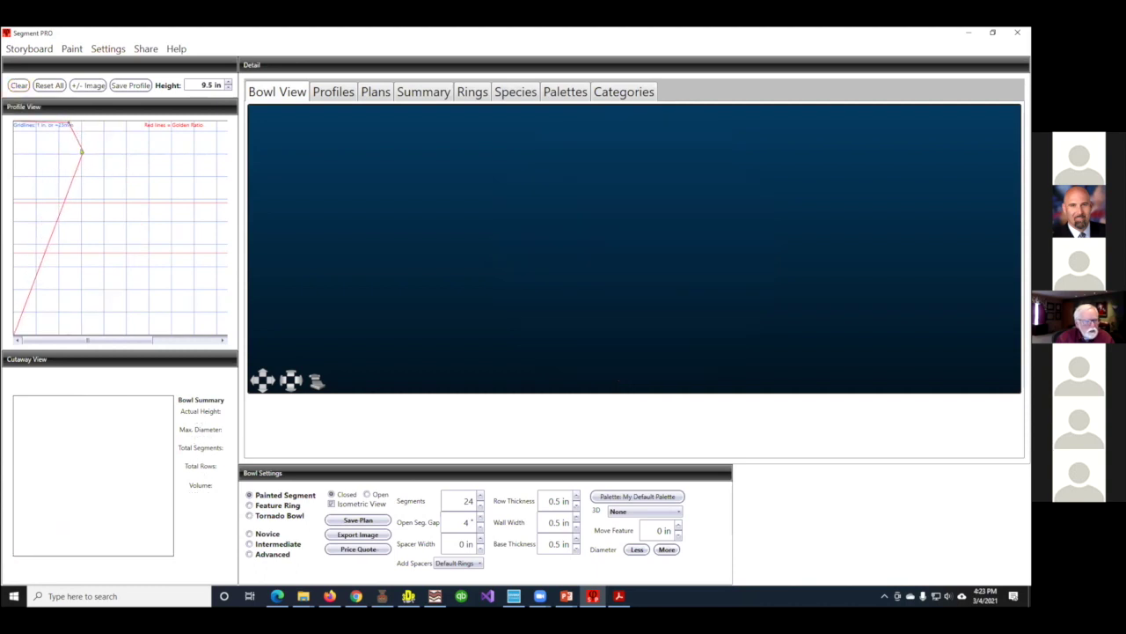
drag(96, 166, 51, 332)
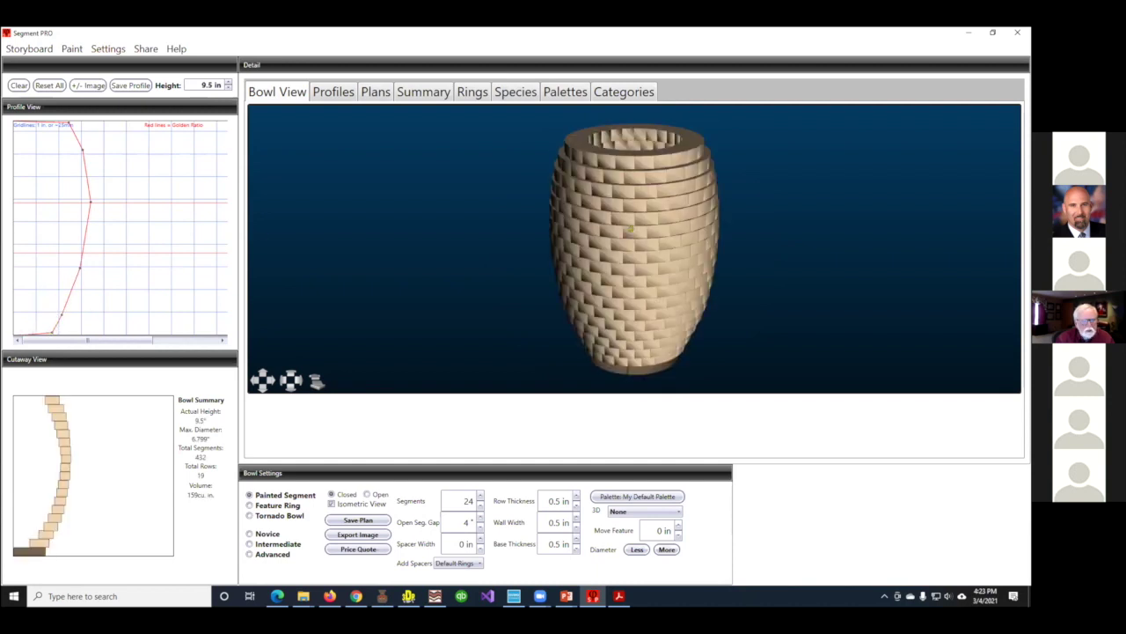
drag(632, 228, 682, 169)
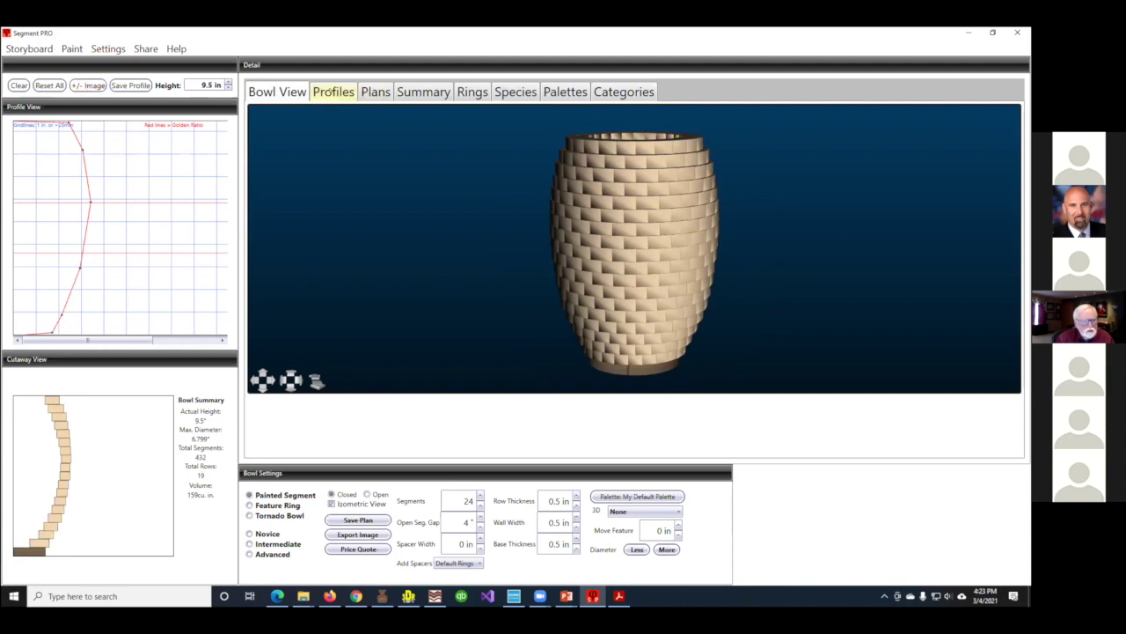
Replace the hand-drawn profile with the first Vases profile from the library and view the vase from the side
click(330, 93)
click(656, 185)
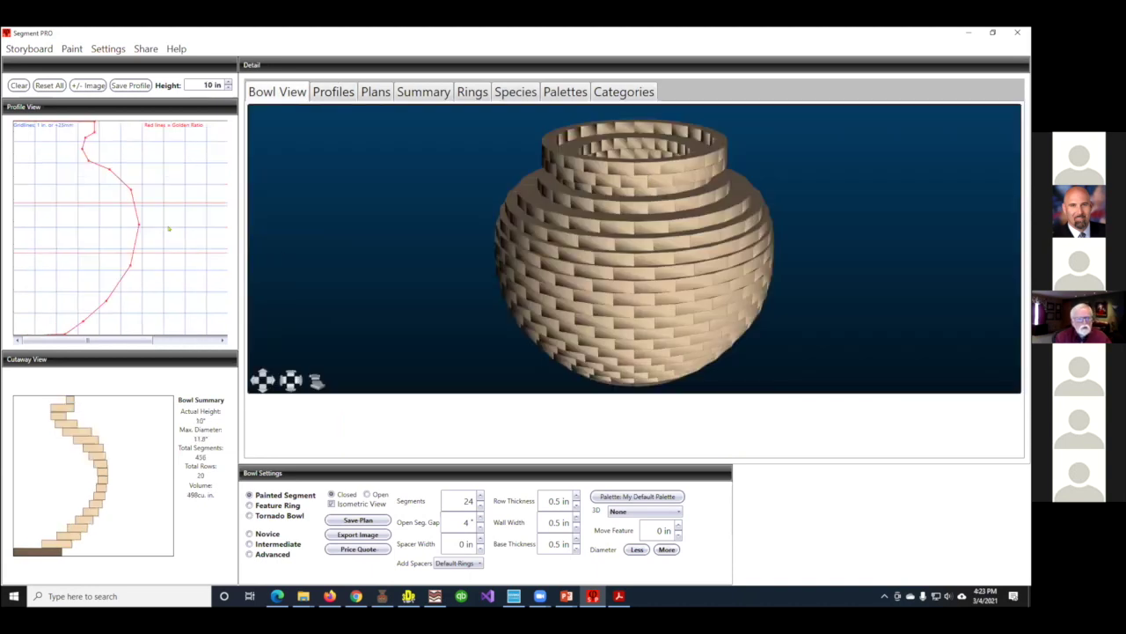
drag(650, 273, 592, 235)
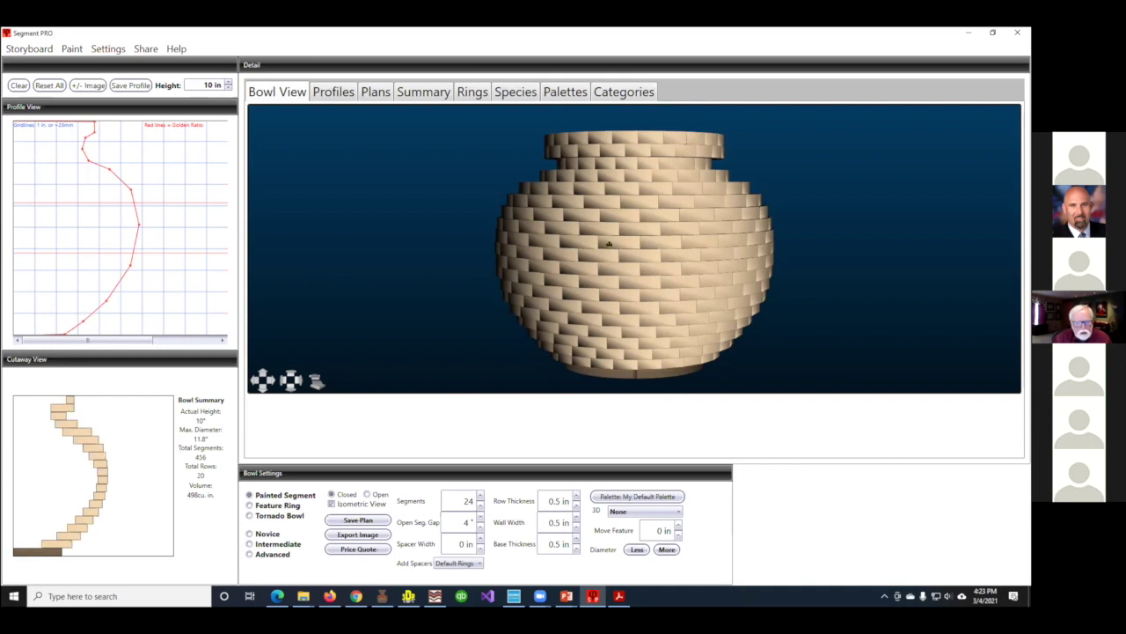
Open the free sample Painted Segment bowl plan and apply the first Vases profile from the library to it
click(374, 91)
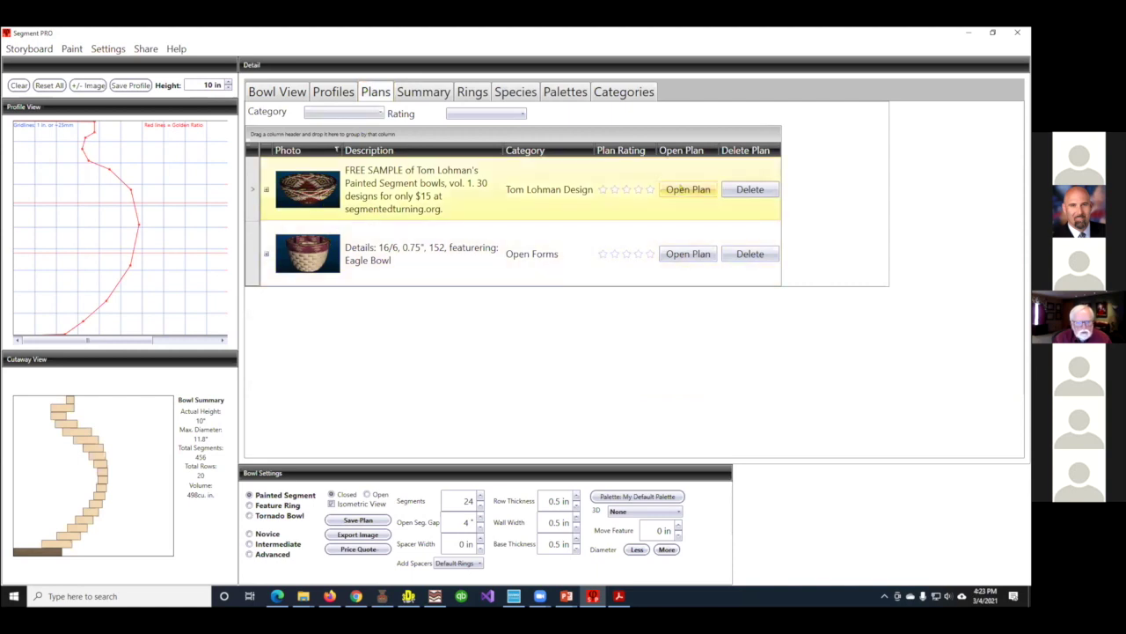
click(679, 185)
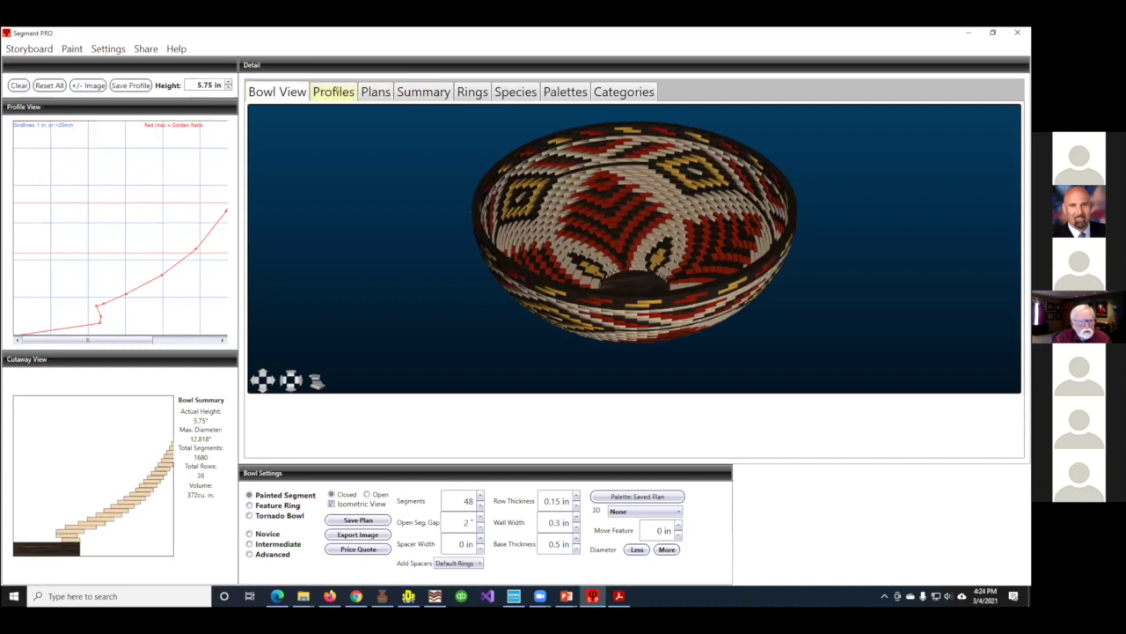
click(334, 91)
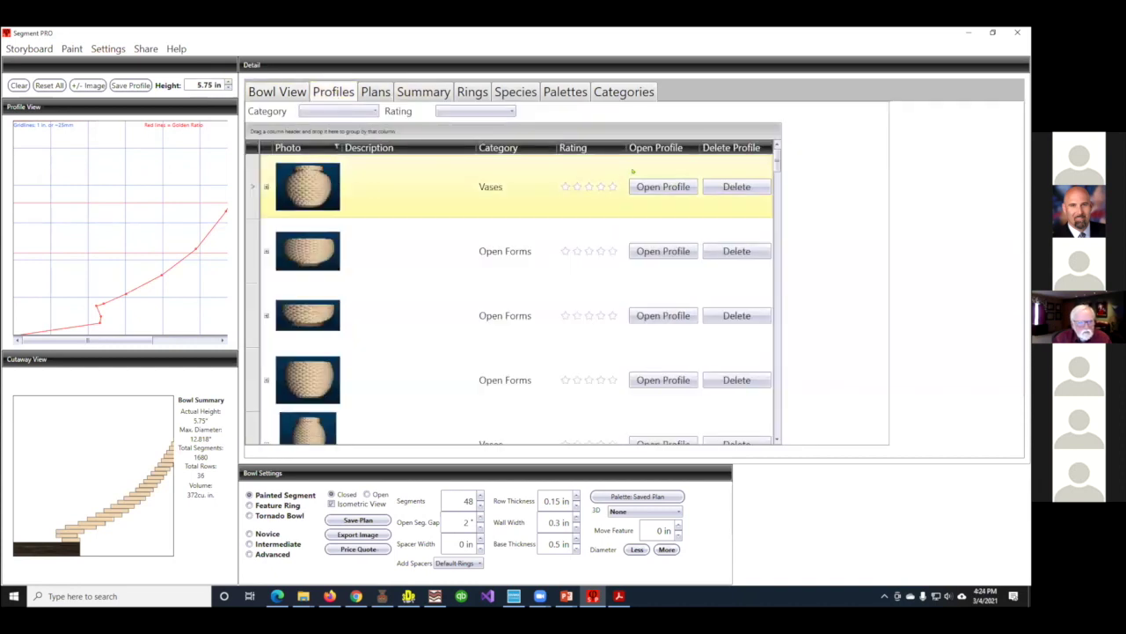
click(651, 185)
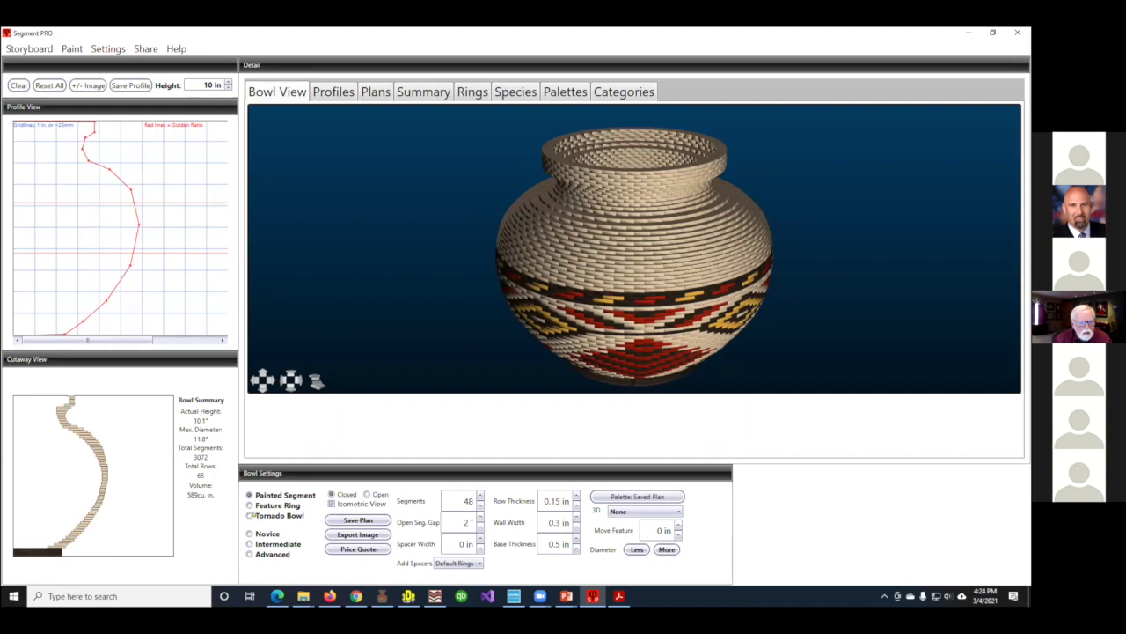
Switch the bowl from Painted Segment to the Feature Ring design, and apply the Novice preset
click(251, 506)
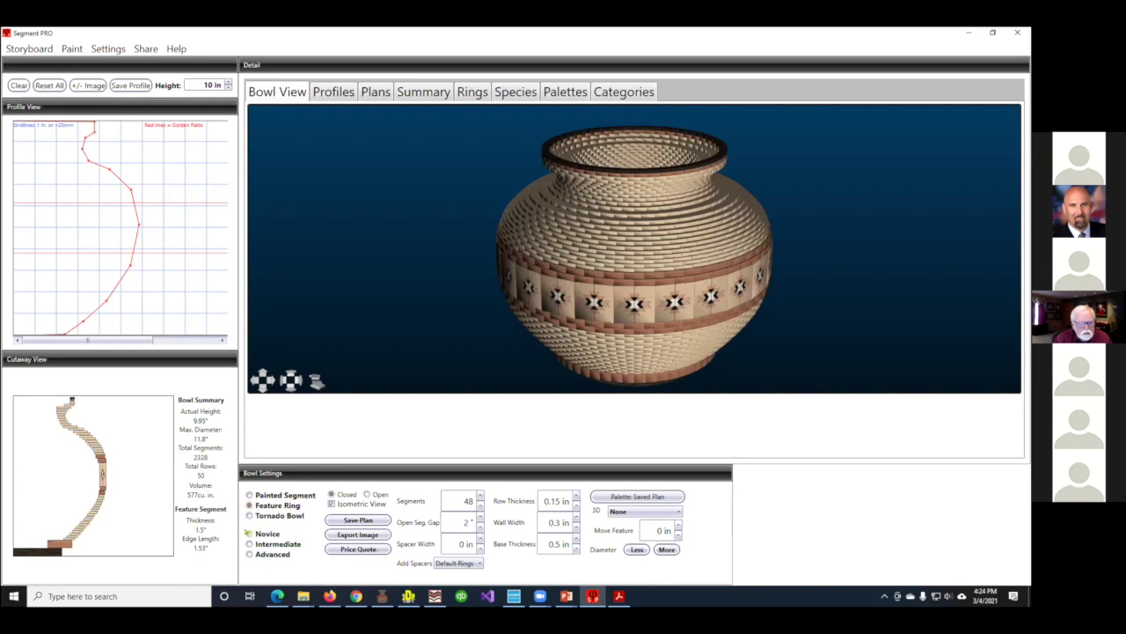
click(249, 533)
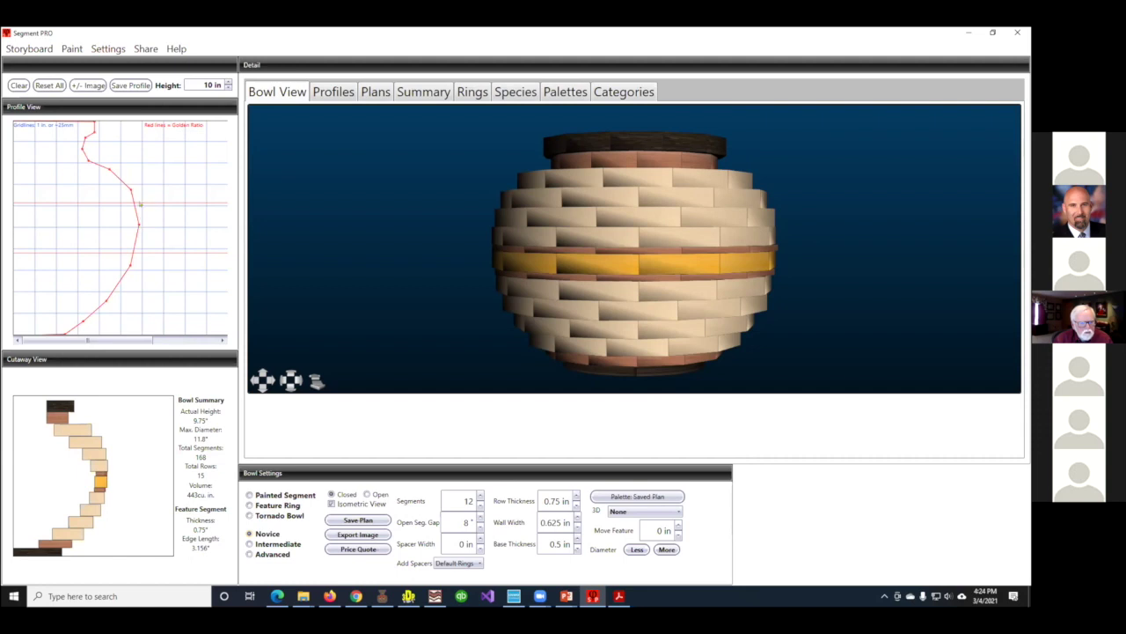
Move the profile's upper shoulder point slightly outward and back in, checking how the feature ring follows the widest row
drag(128, 188, 142, 189)
drag(631, 274, 634, 219)
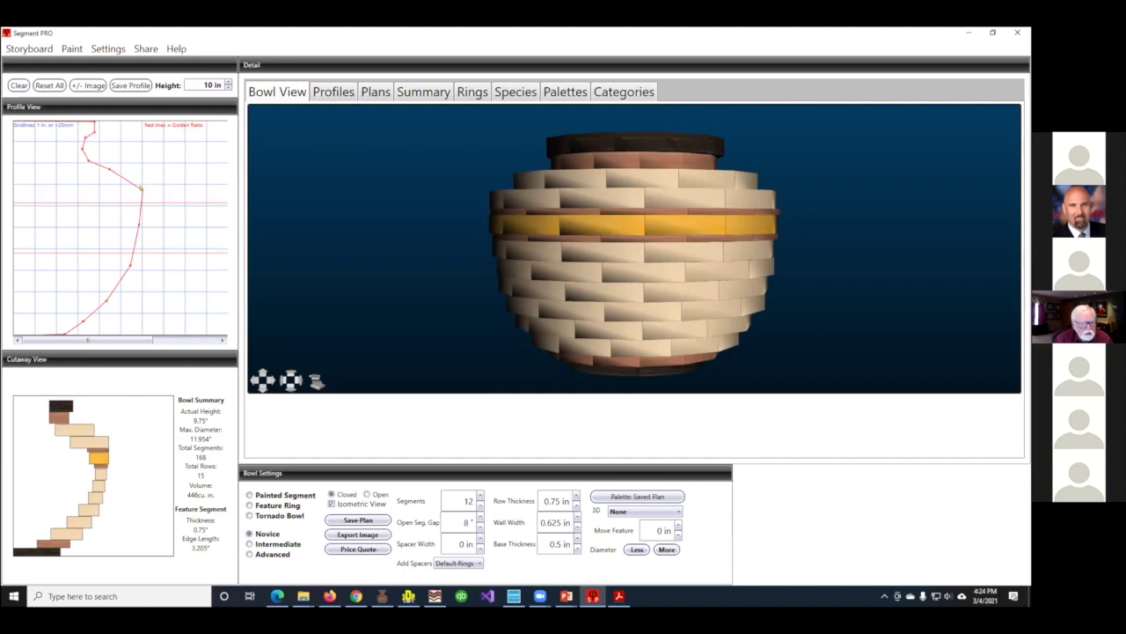
drag(141, 187, 131, 187)
drag(693, 298, 702, 244)
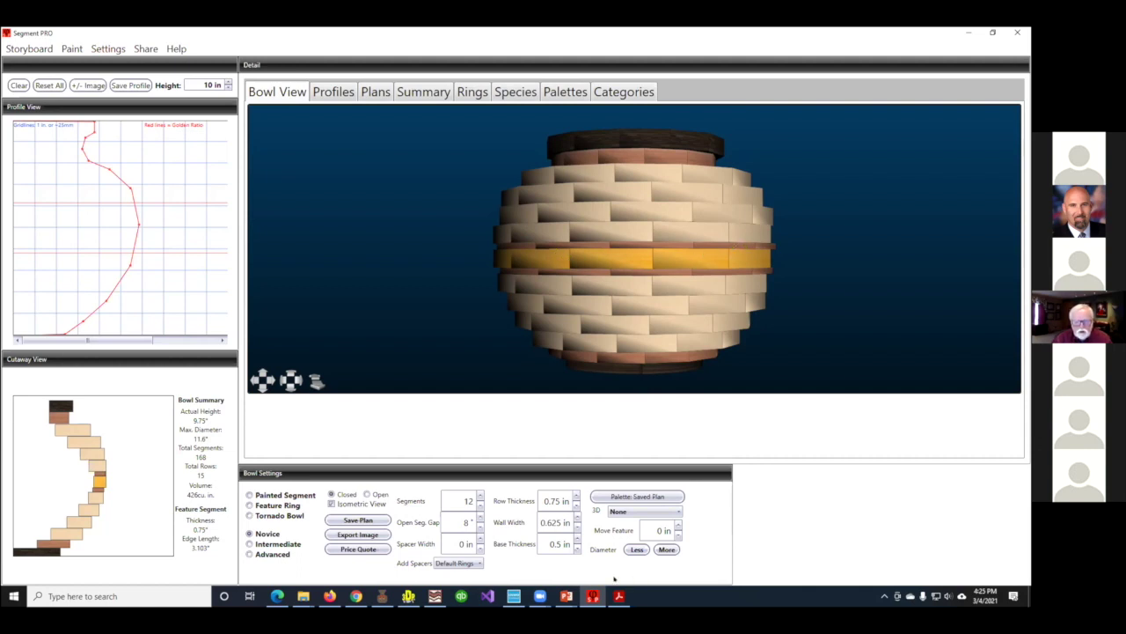
Move the yellow feature ring up the bowl by two increments and check its placement from the side
click(679, 525)
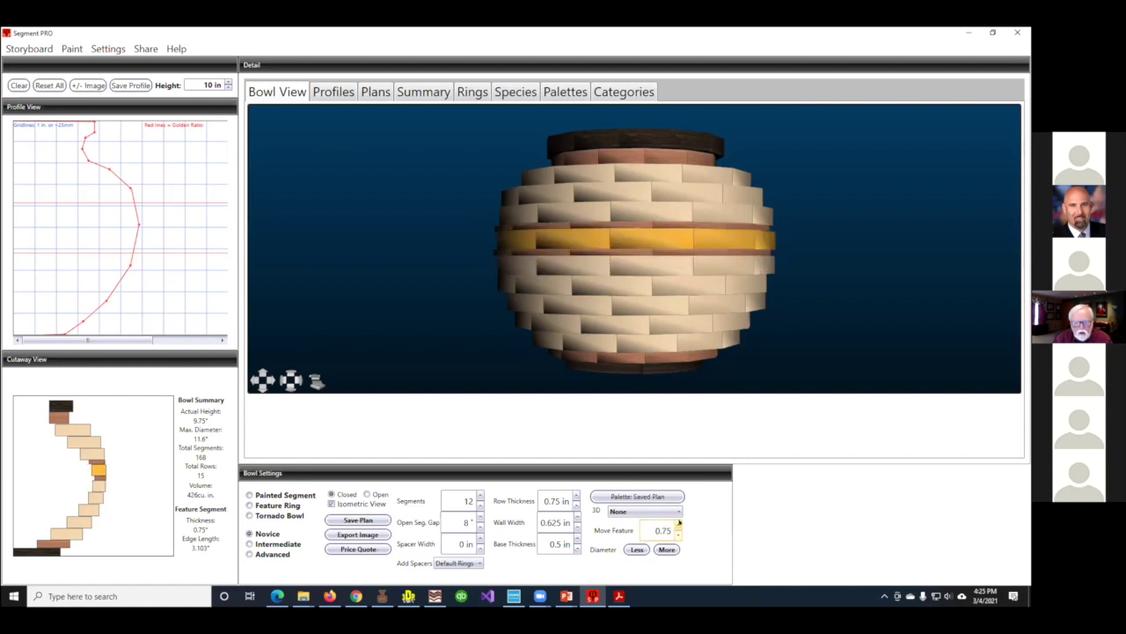
click(678, 525)
drag(658, 291, 658, 201)
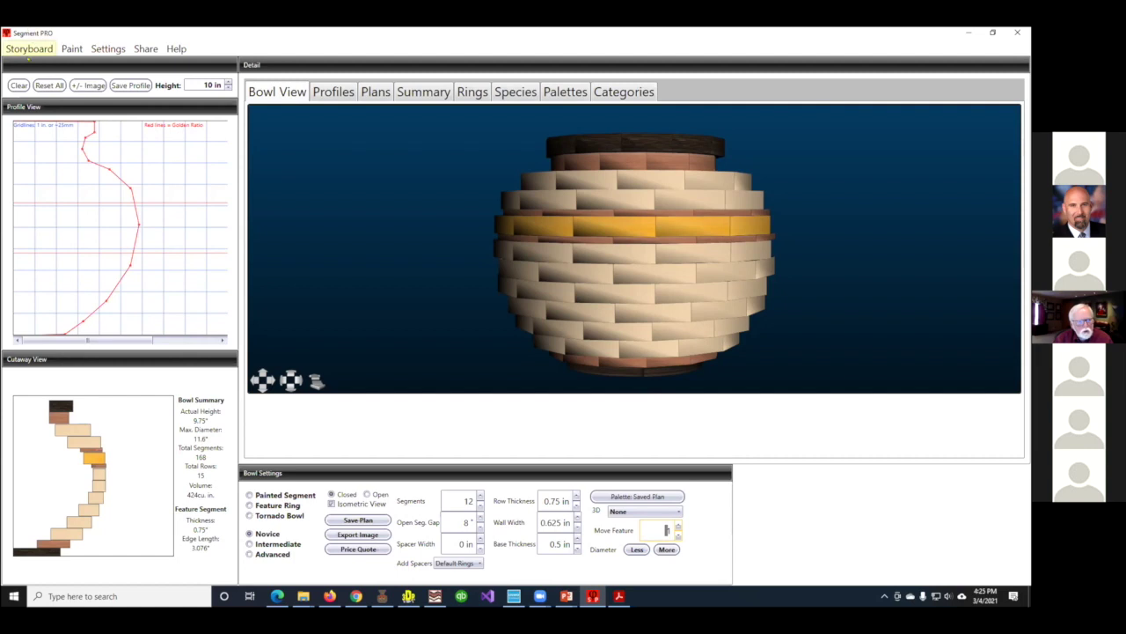
In the storyboard, choose Feature + 2 Accent Rings and exclude the upper accent ring beneath the top row
click(29, 48)
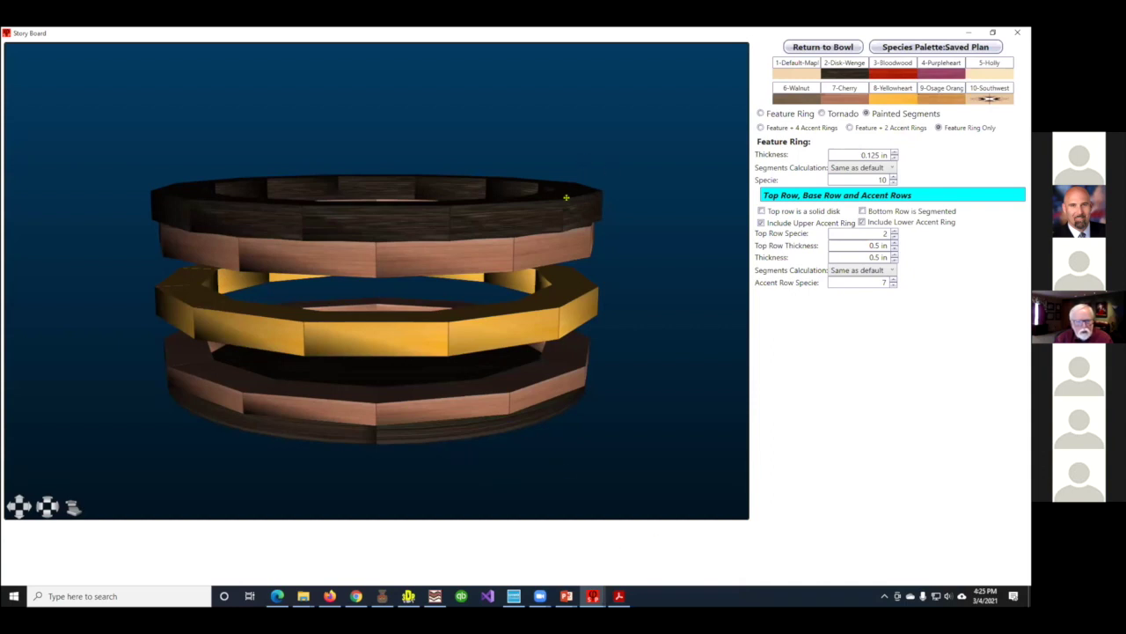
drag(571, 195, 570, 186)
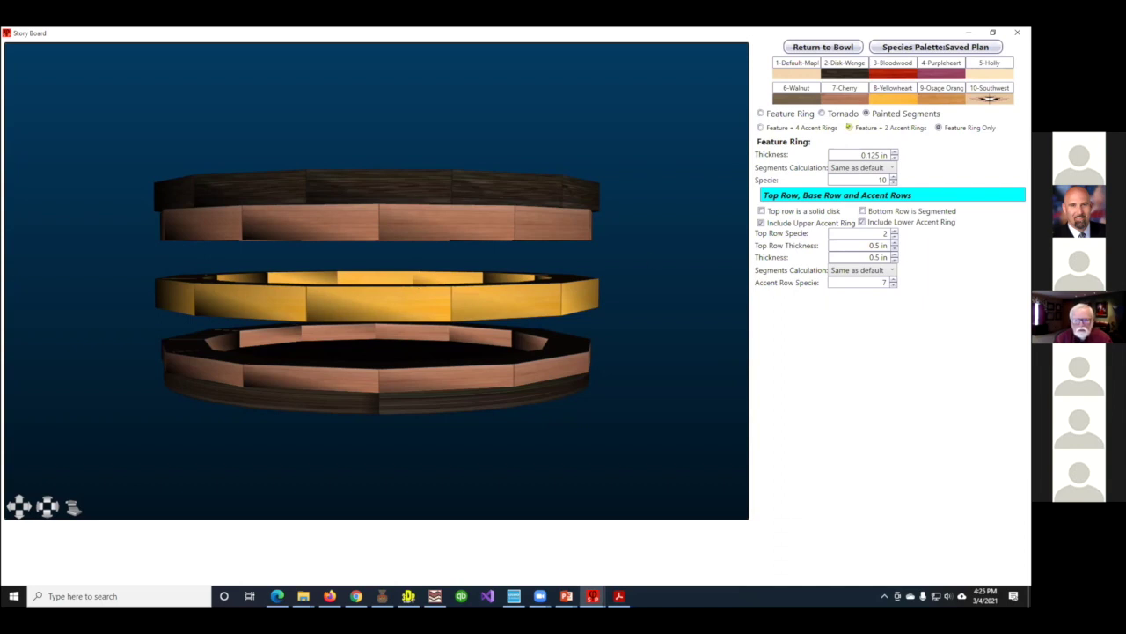
click(850, 128)
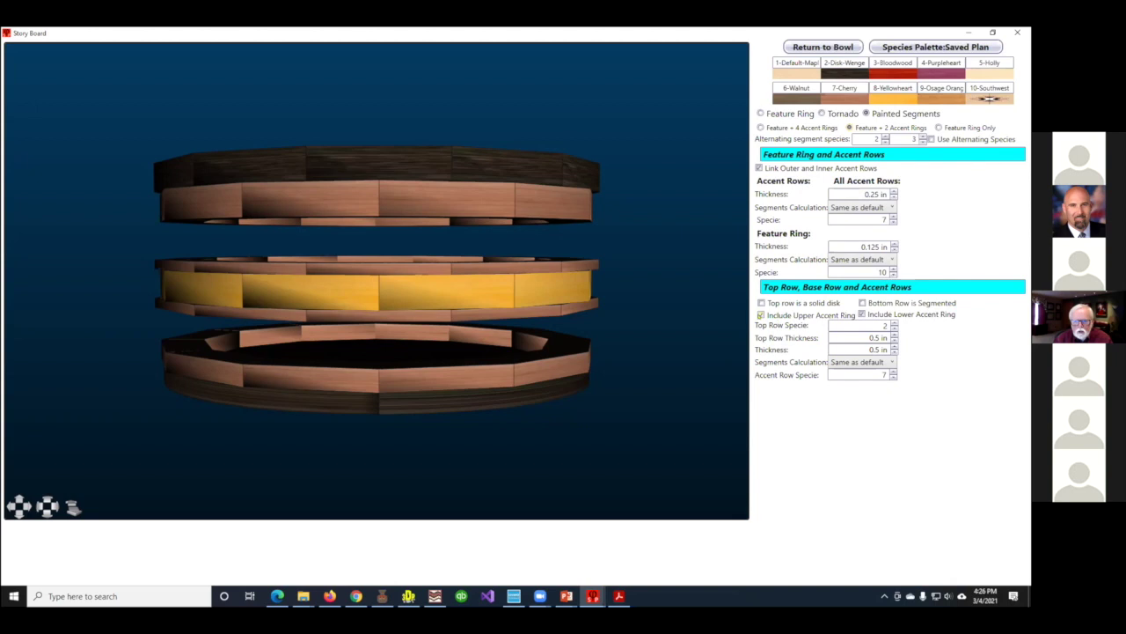
click(761, 314)
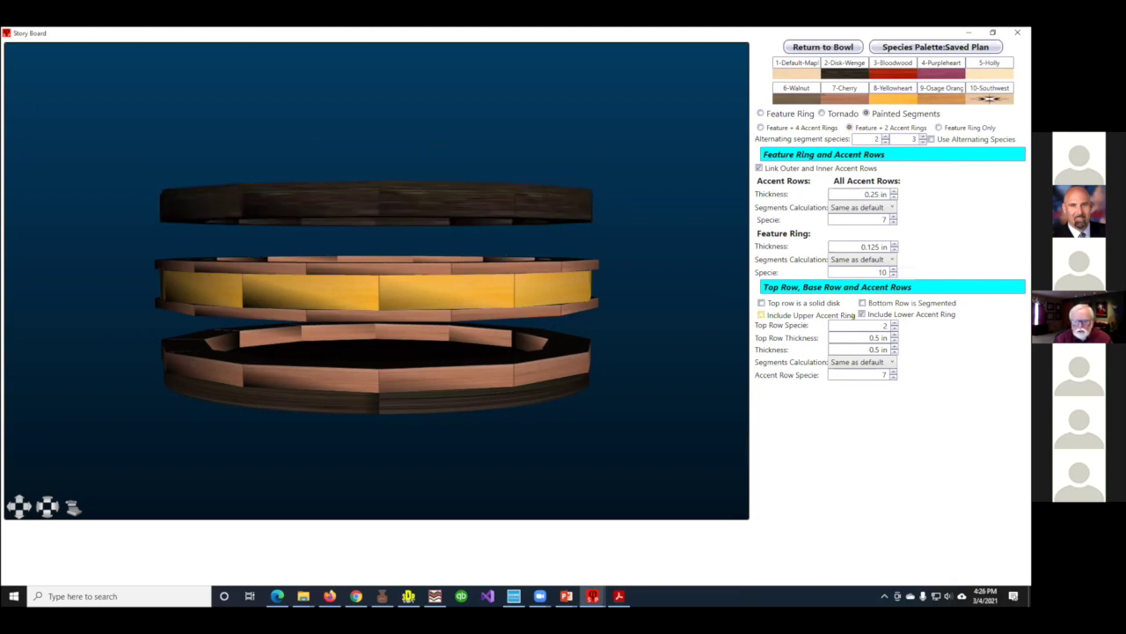
Exclude the lower accent ring above the base and set the top row thickness to 0.75 in
click(863, 314)
drag(385, 308, 383, 299)
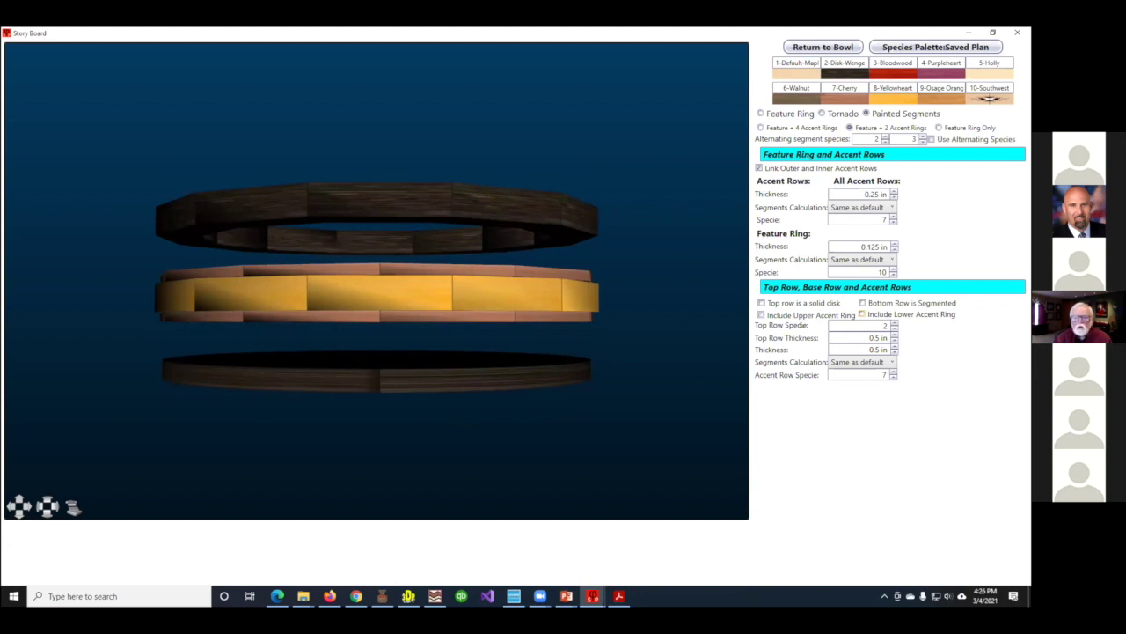
click(894, 334)
click(894, 335)
click(894, 335)
click(894, 334)
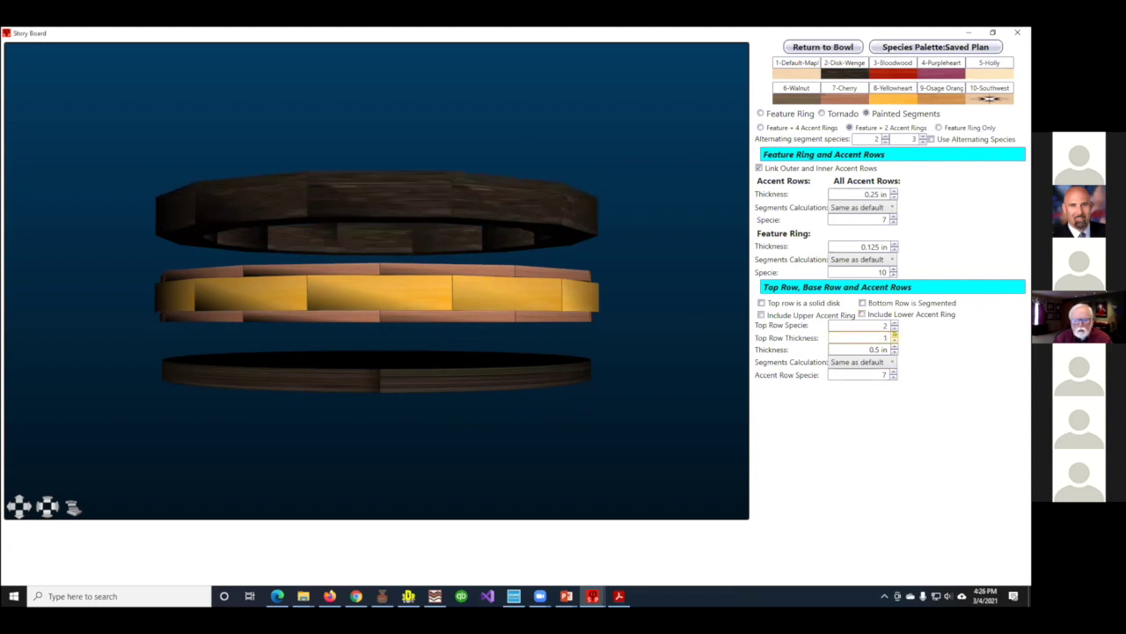
click(894, 341)
click(894, 341)
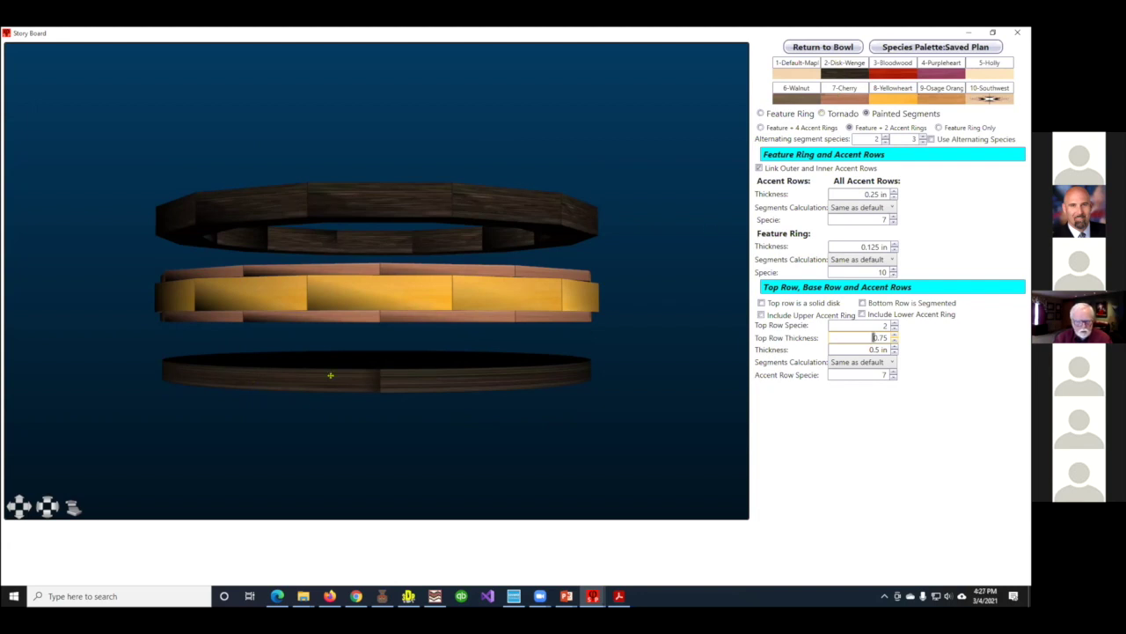
click(852, 63)
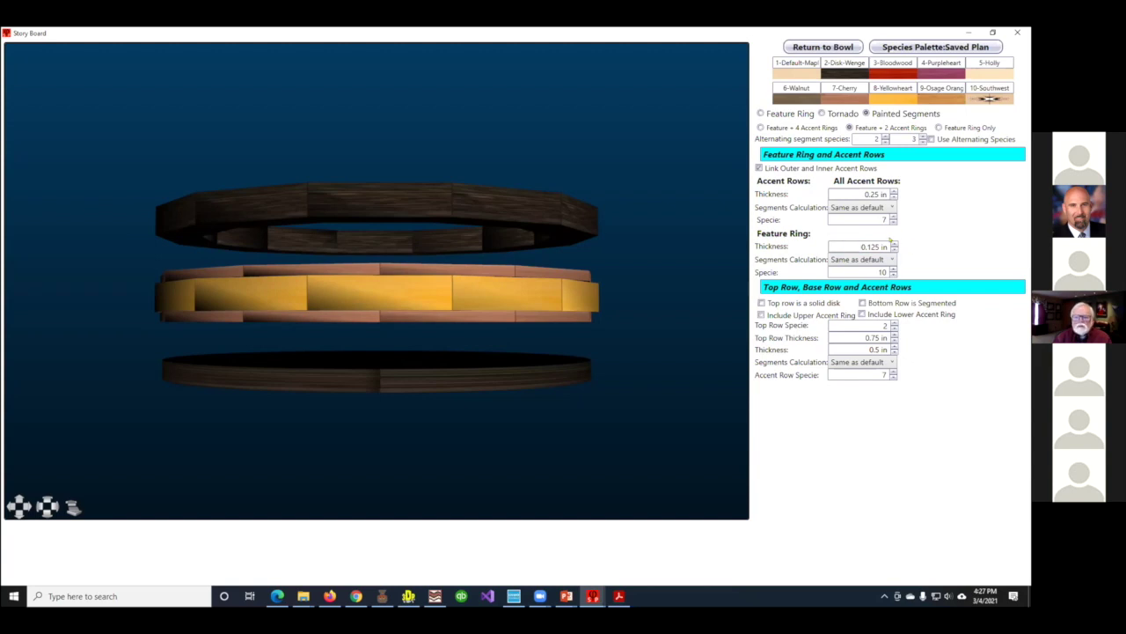
Set the feature ring's thickness to 1.25 in
click(894, 243)
click(894, 242)
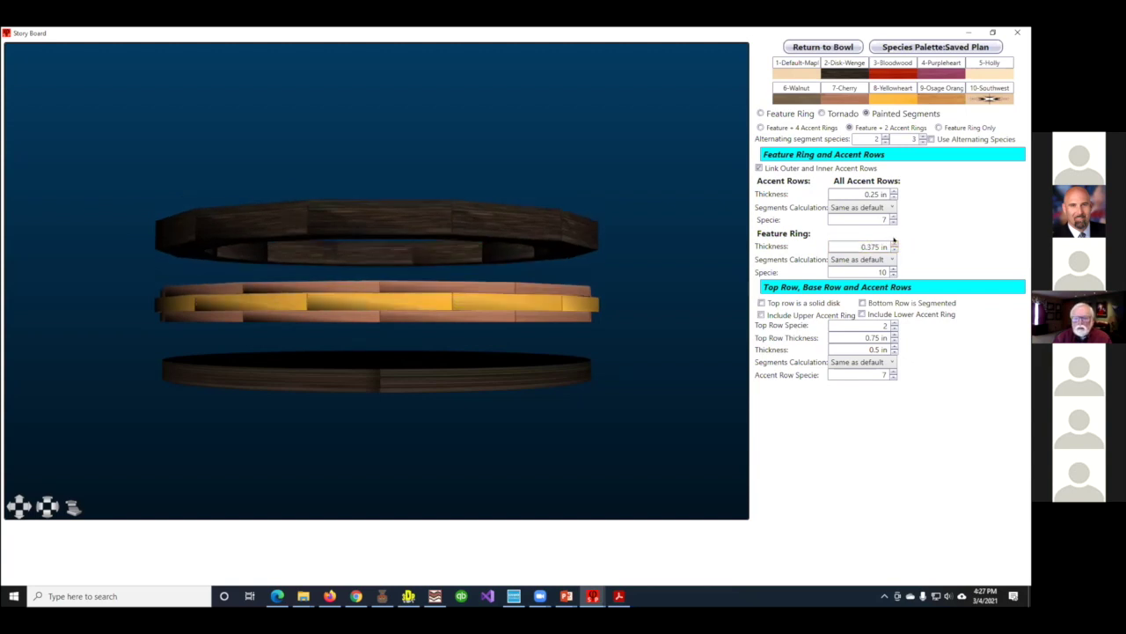
click(850, 240)
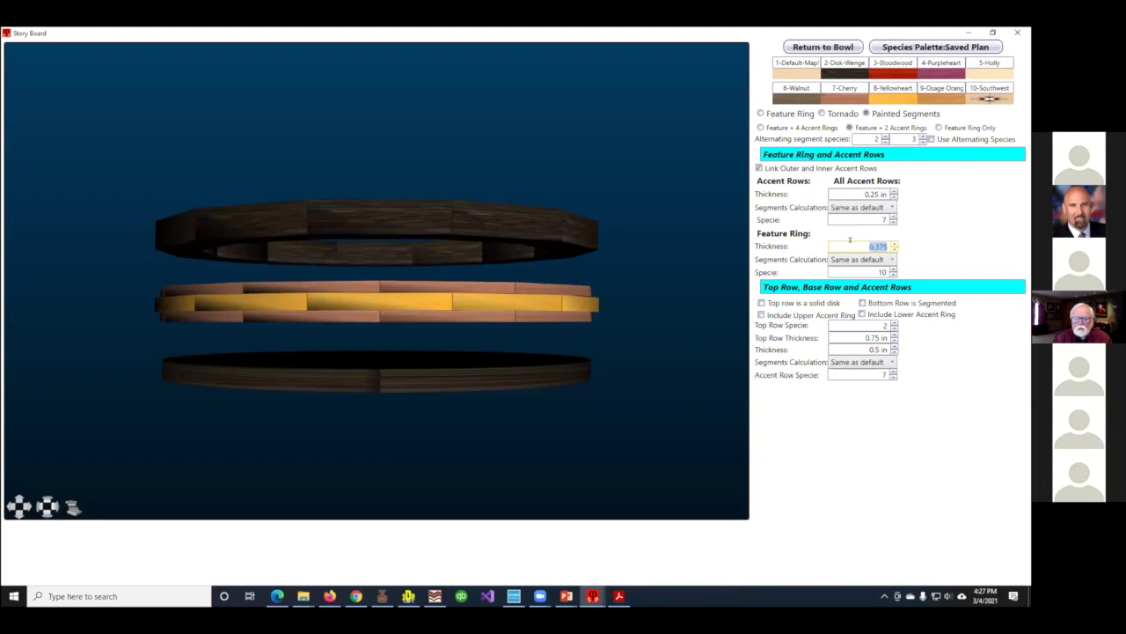
text(1.25)
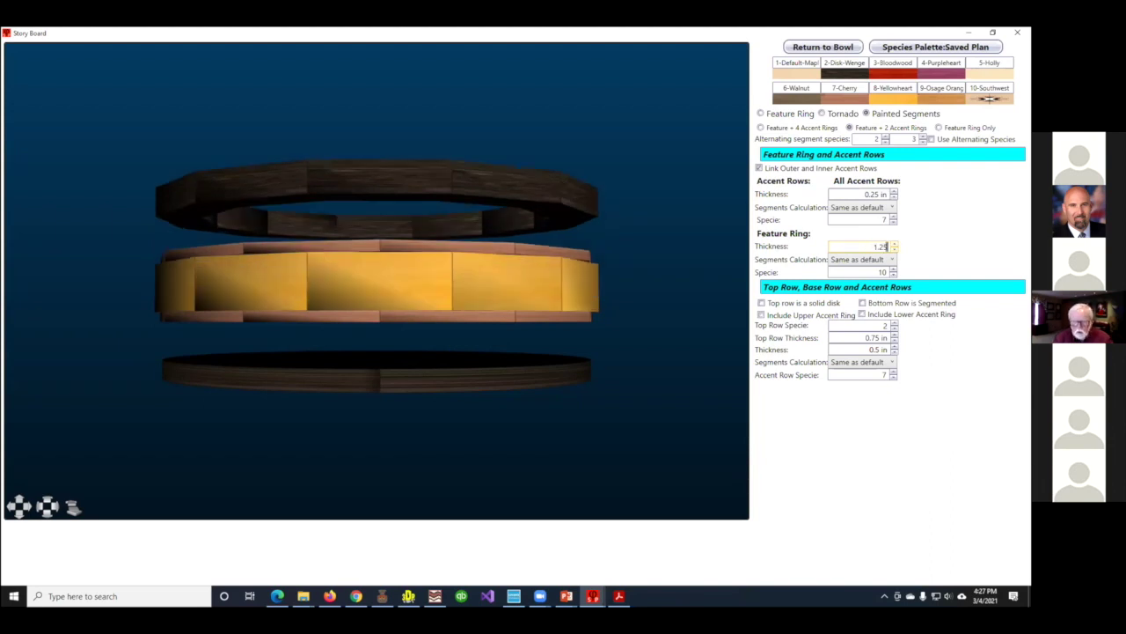
key(Return)
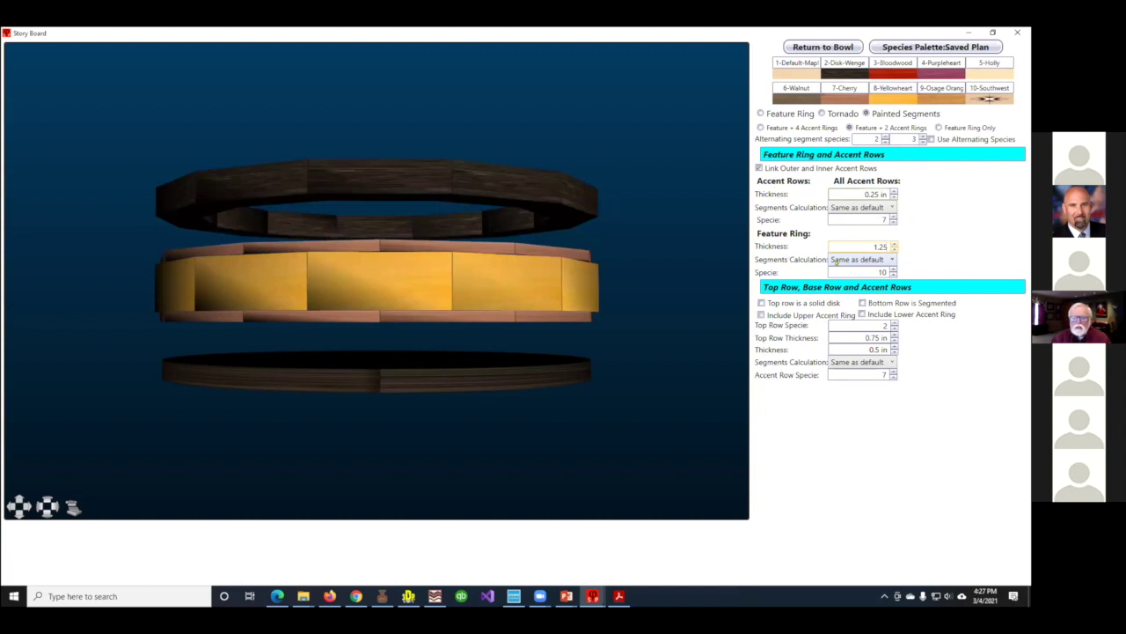
Cycle through the palette species for the feature ring and settle on 8, Yellowheart, keeping its segments calculation at Same as default
click(888, 260)
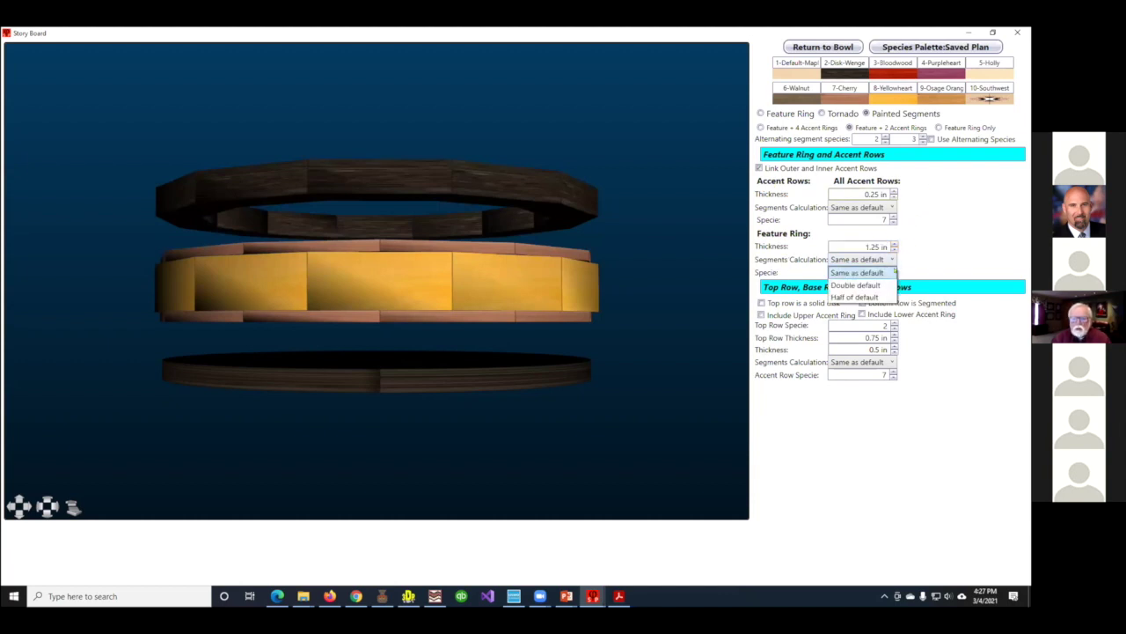
click(894, 273)
click(894, 275)
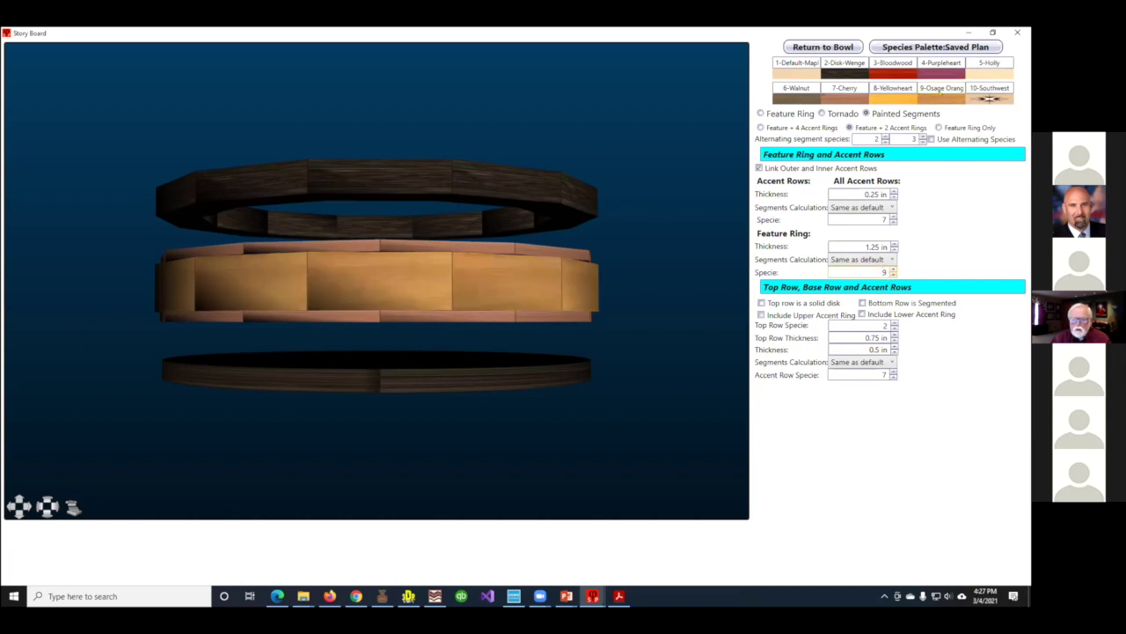
click(894, 275)
click(894, 275)
click(894, 274)
click(894, 274)
click(894, 275)
click(894, 275)
click(894, 275)
click(894, 275)
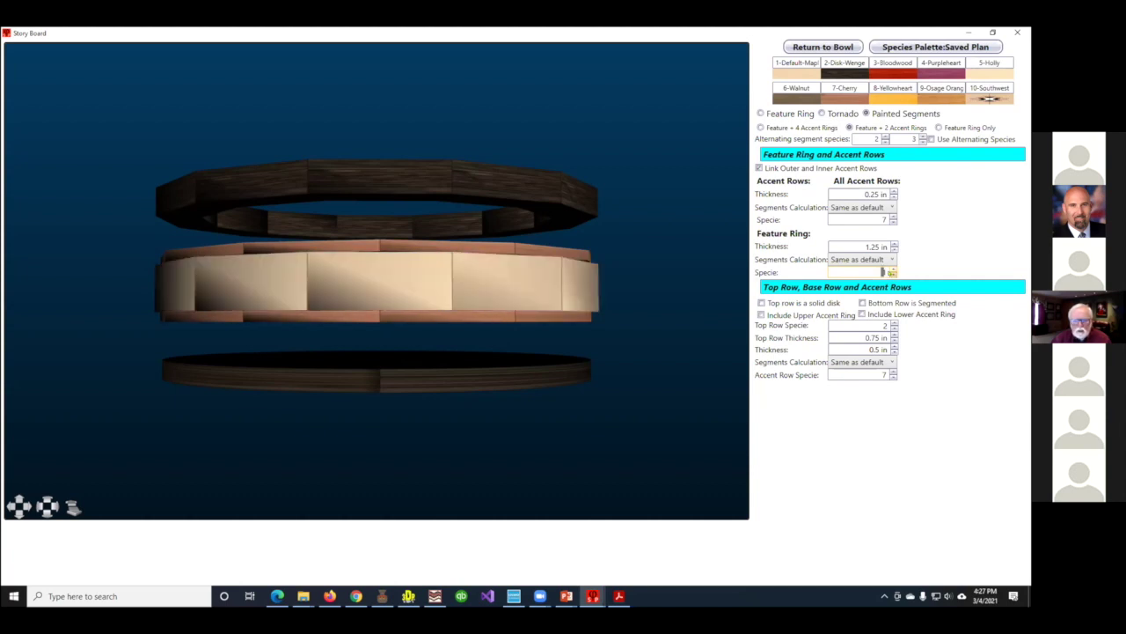
click(892, 270)
click(892, 270)
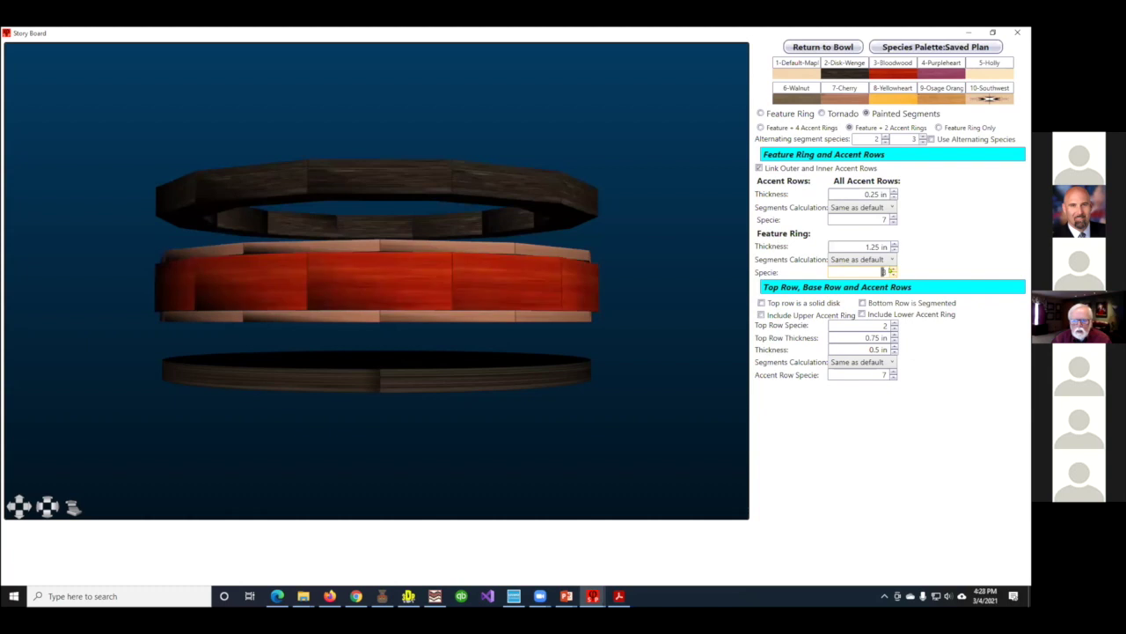
click(892, 269)
click(892, 269)
click(892, 269)
click(893, 269)
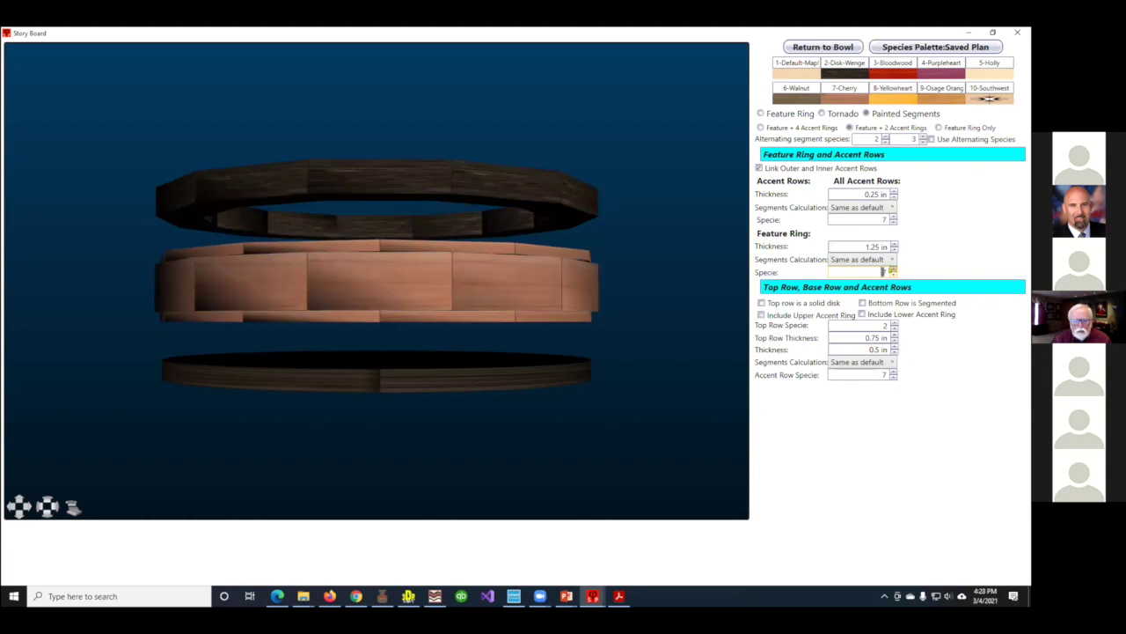
click(892, 270)
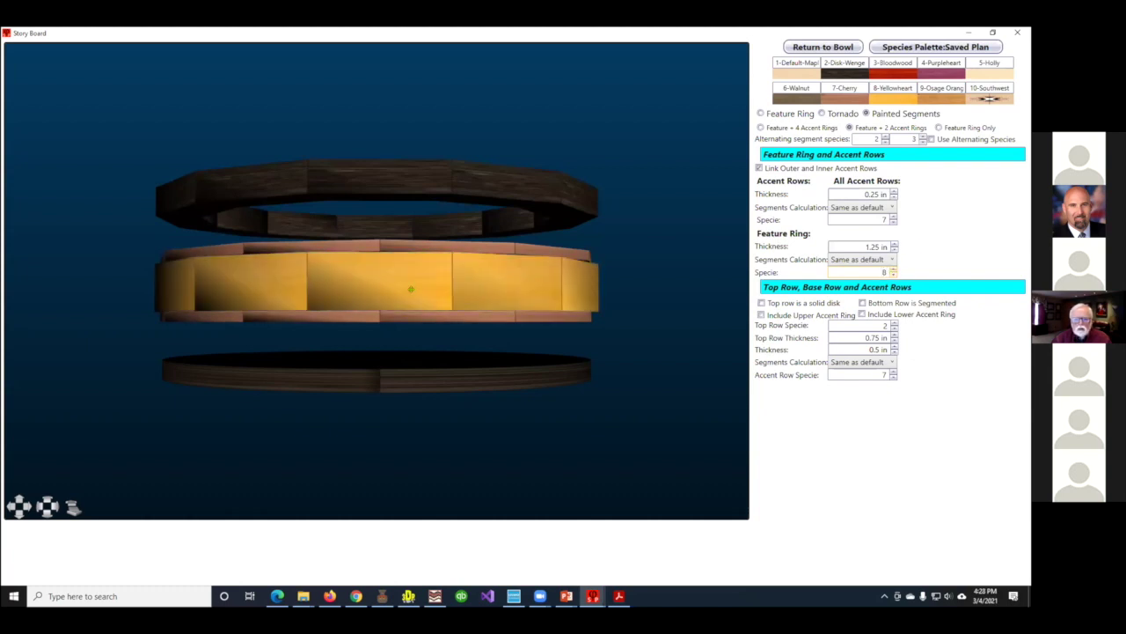
Return to the bowl and inspect the thicker feature ring and its accent rings from the side
click(822, 47)
drag(639, 257, 555, 284)
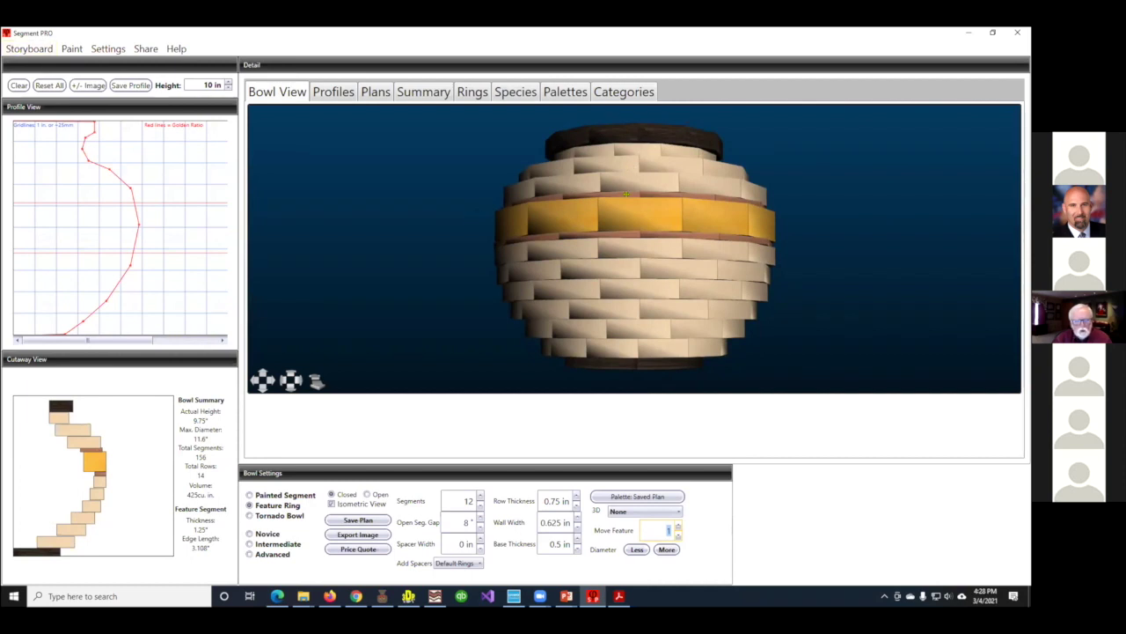
drag(633, 170, 632, 198)
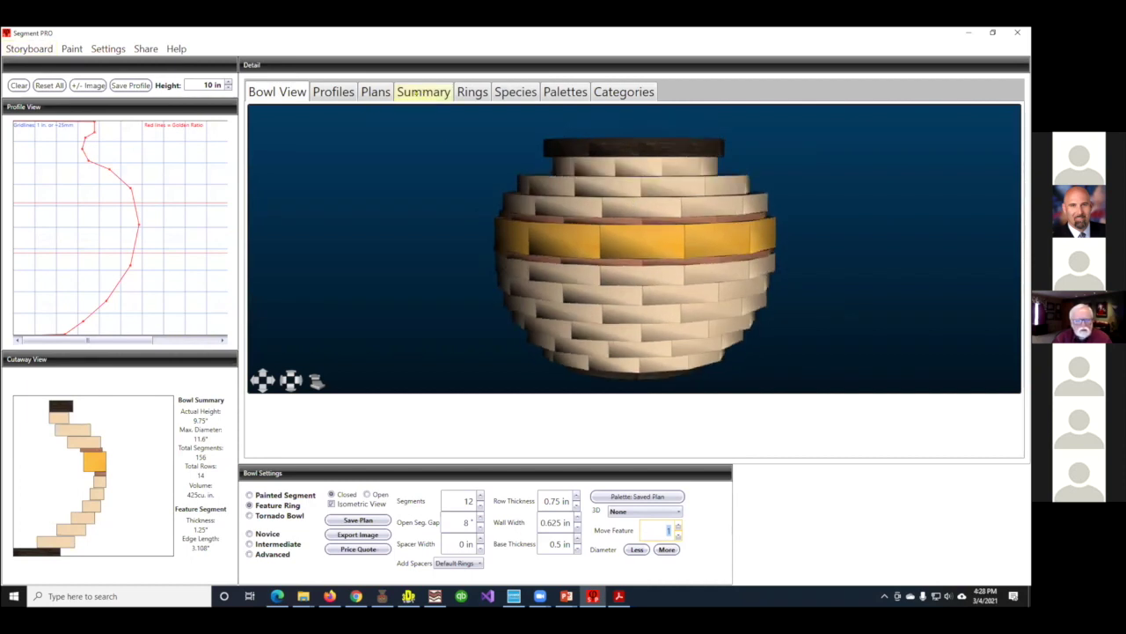
Open the bowl's ring summary and set the wall width to 0.75 in
click(410, 91)
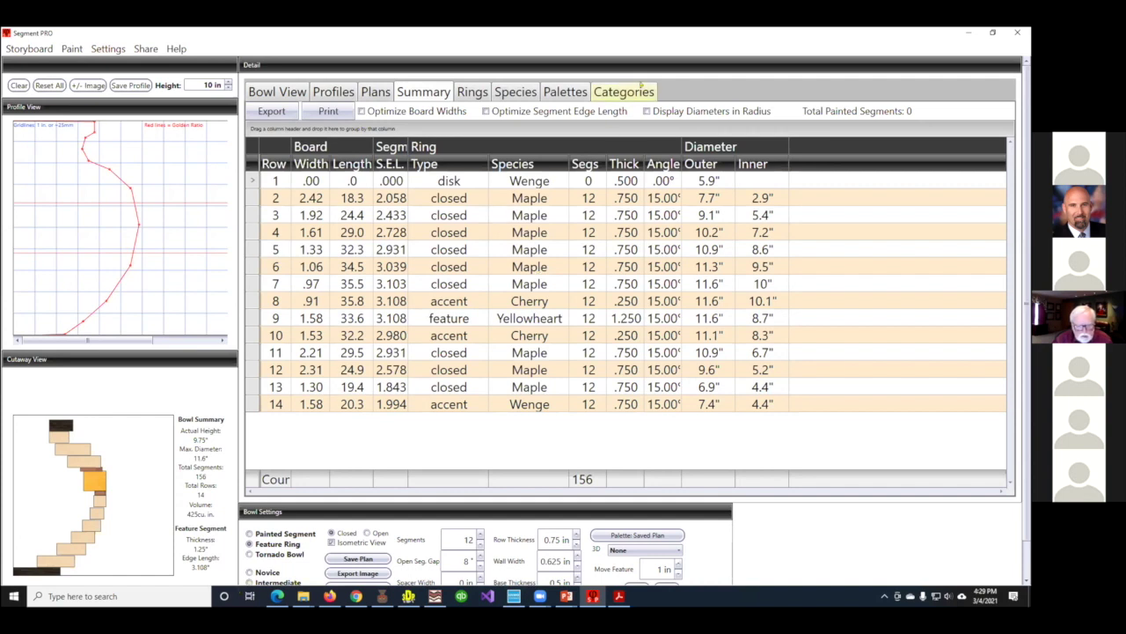
click(575, 555)
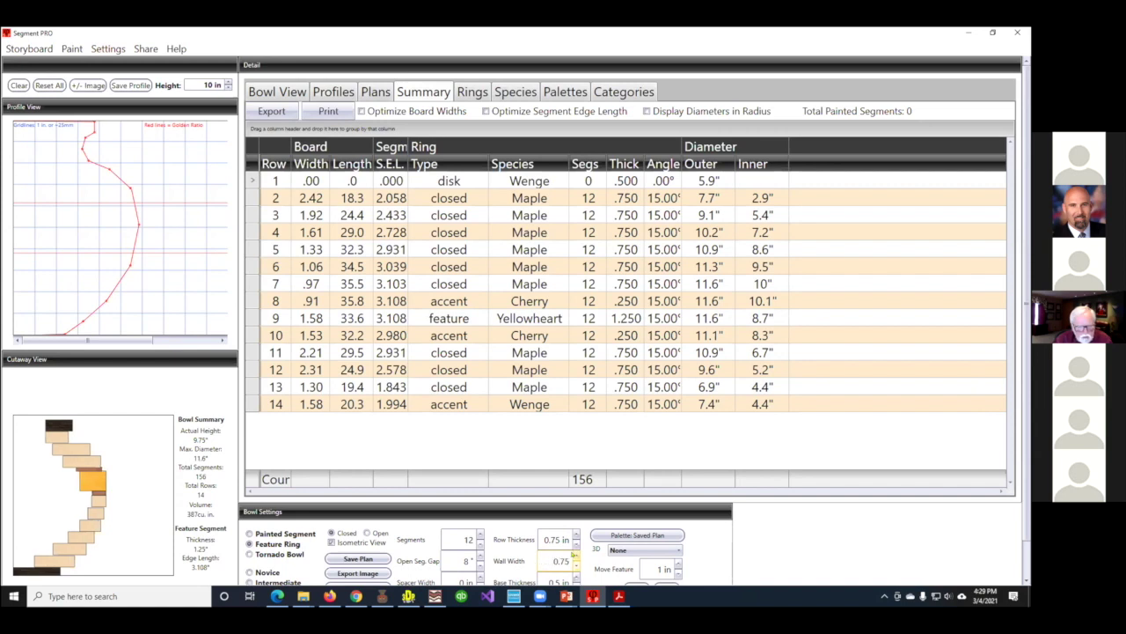
click(574, 555)
click(574, 556)
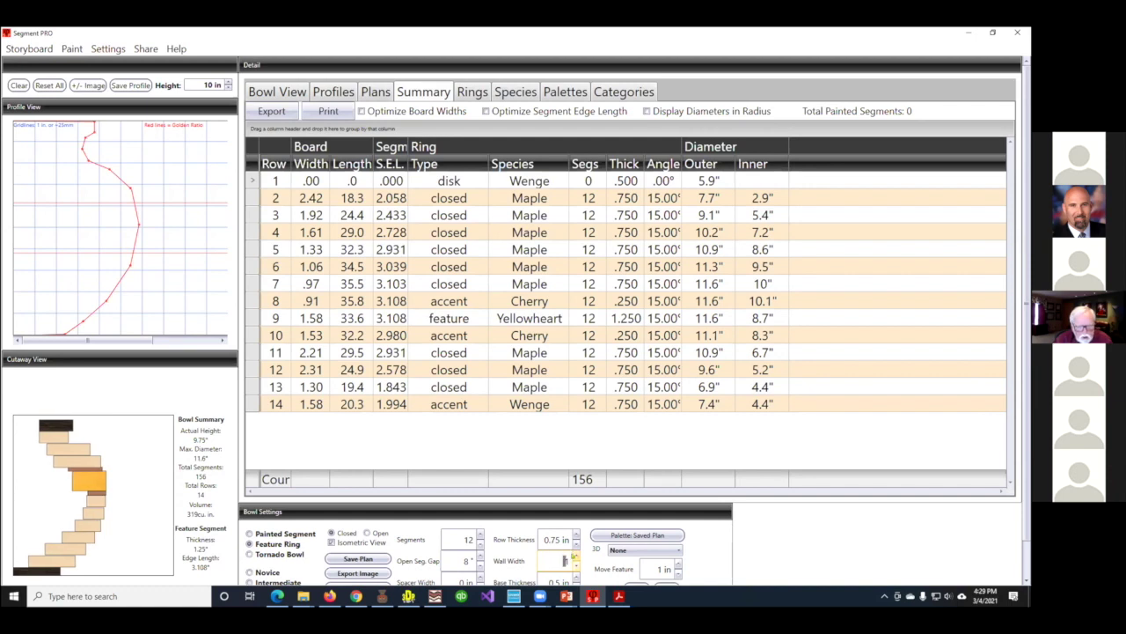
click(575, 564)
click(575, 564)
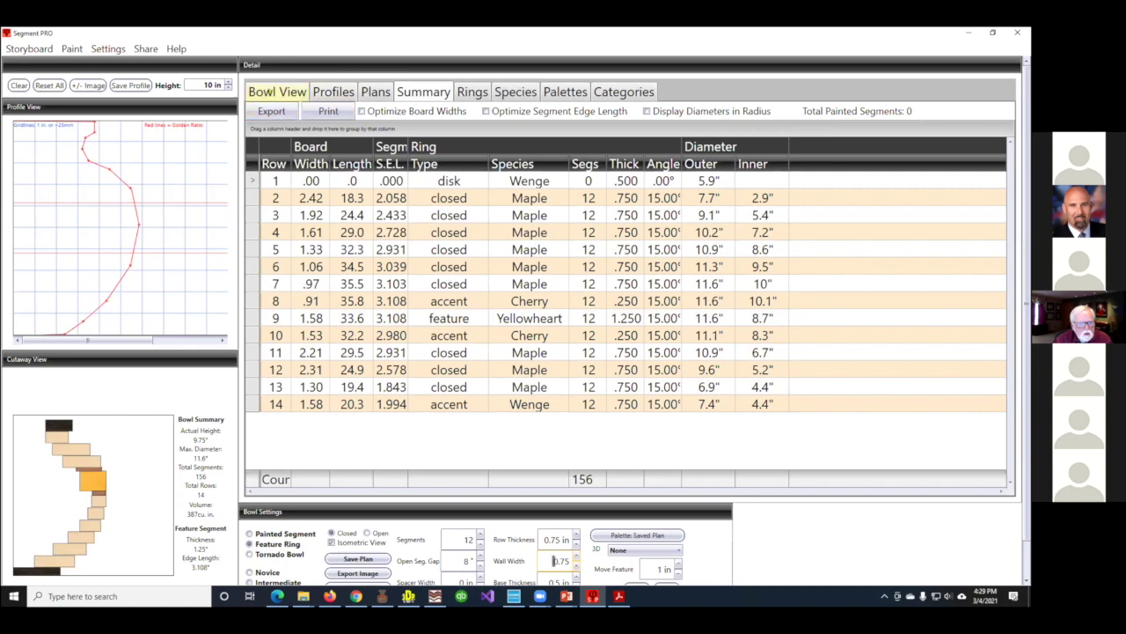
Refresh the ring summary with the new wall width and sort its rows in descending row order
click(277, 92)
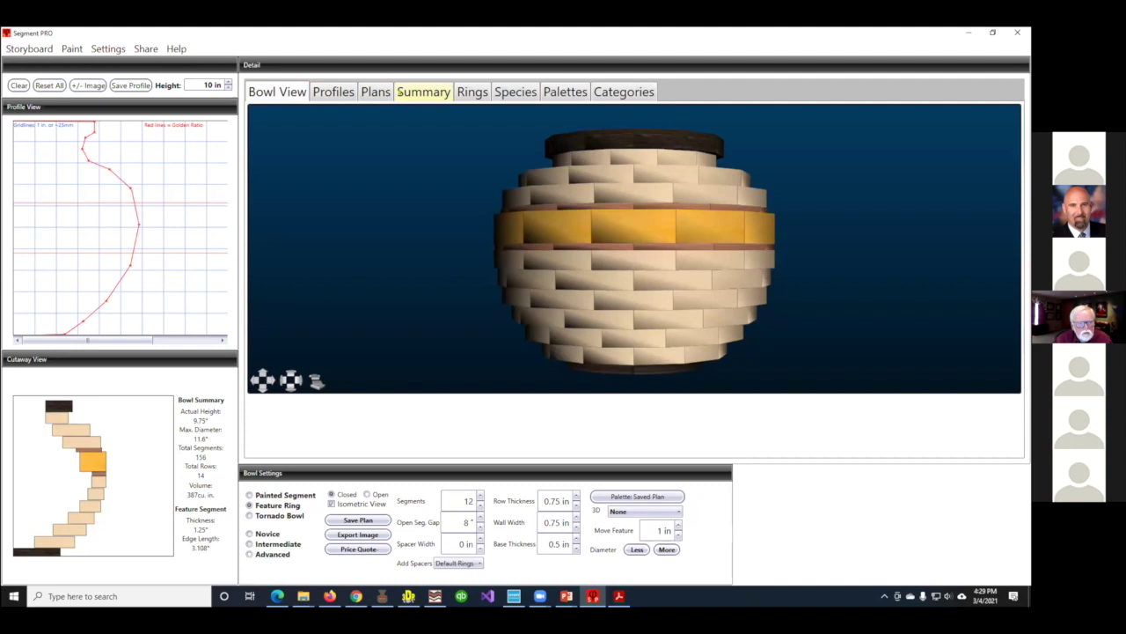
click(407, 92)
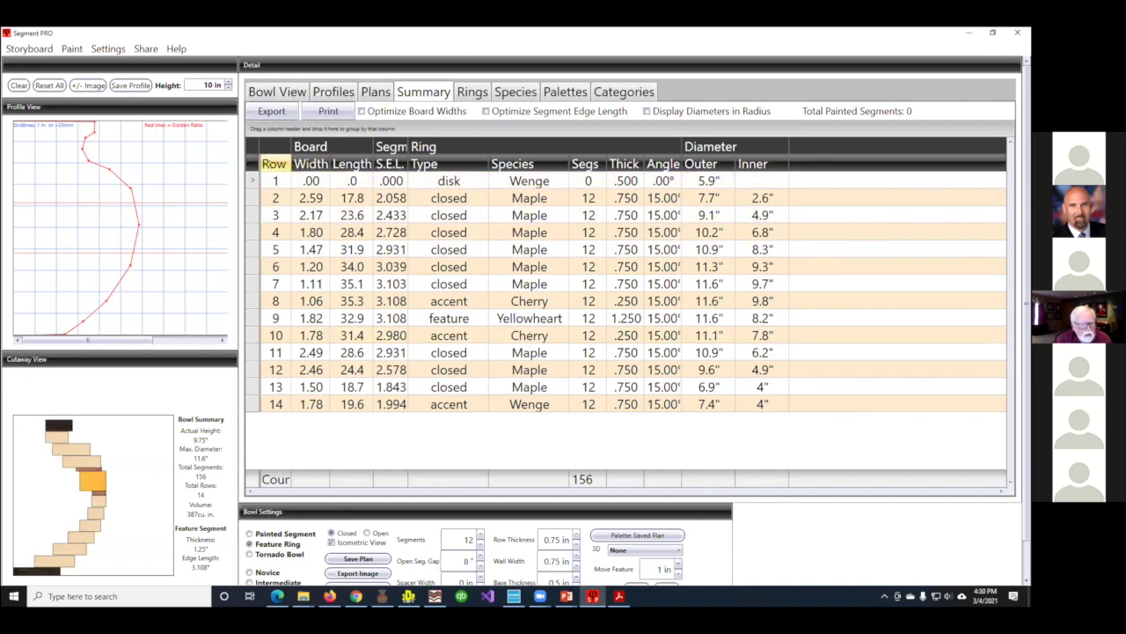
click(274, 164)
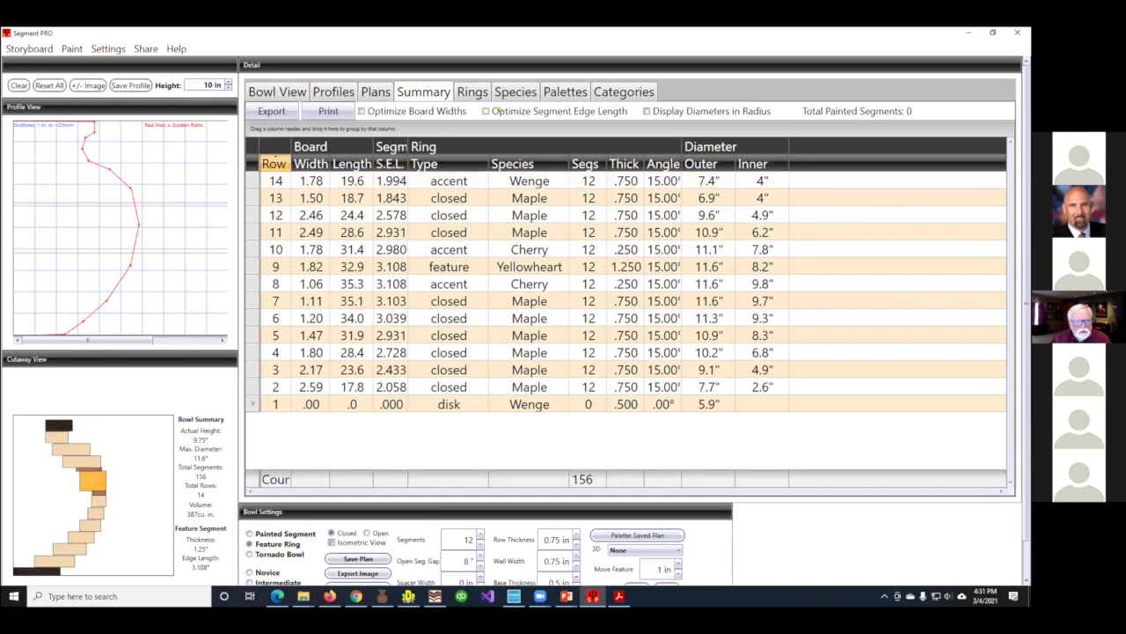
Turn on board width optimization in the summary, and try segment edge length optimization before switching it off again
click(485, 111)
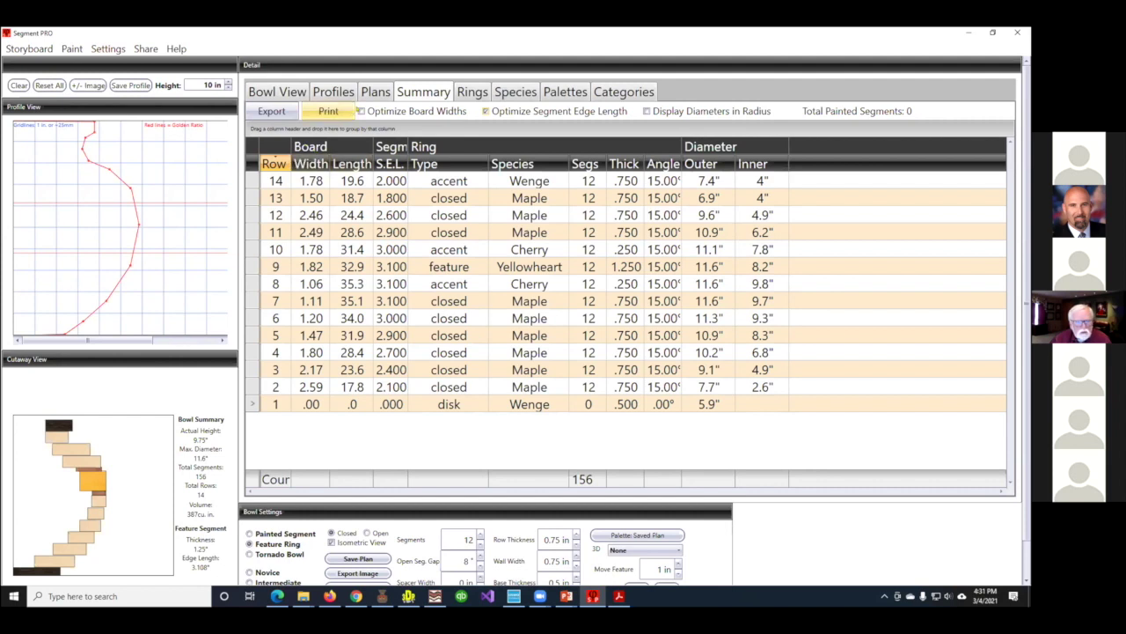
click(360, 111)
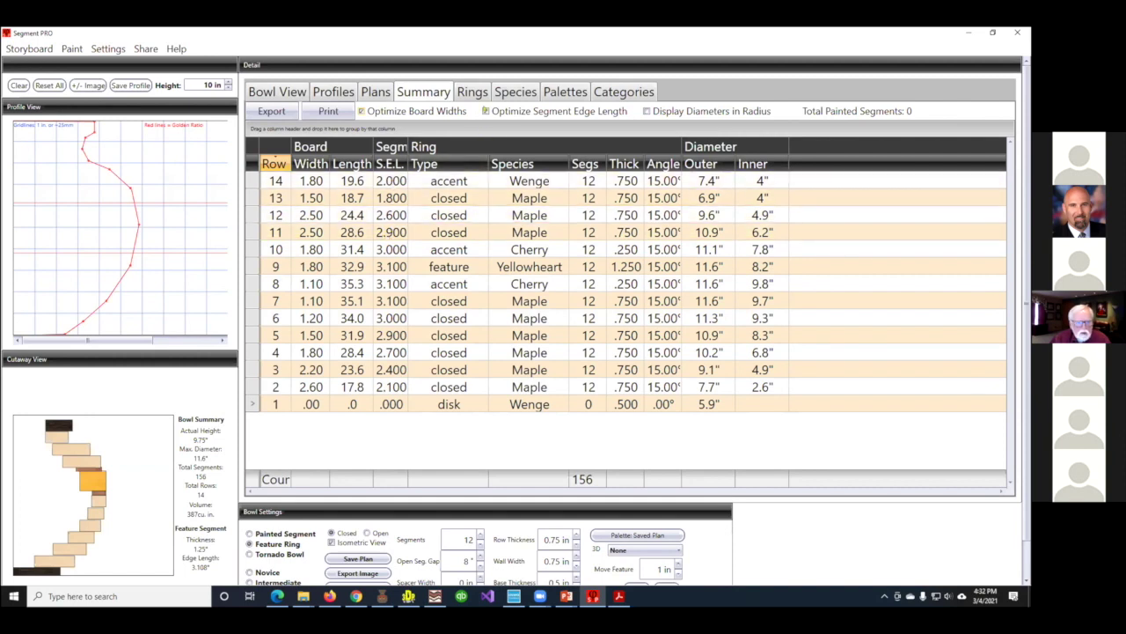
click(485, 111)
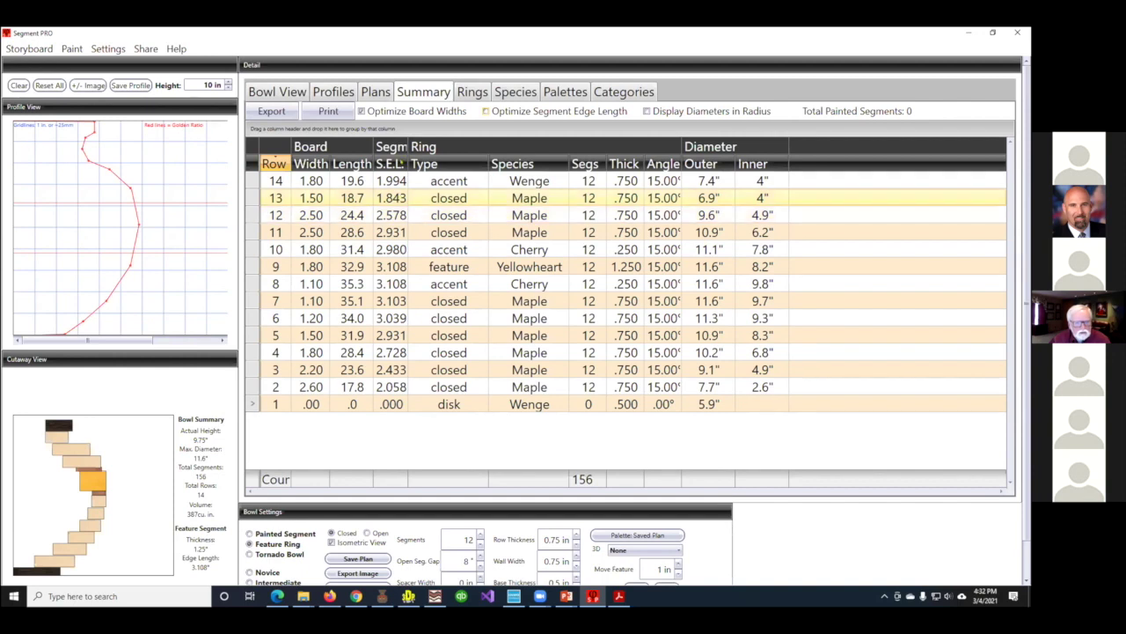
click(360, 180)
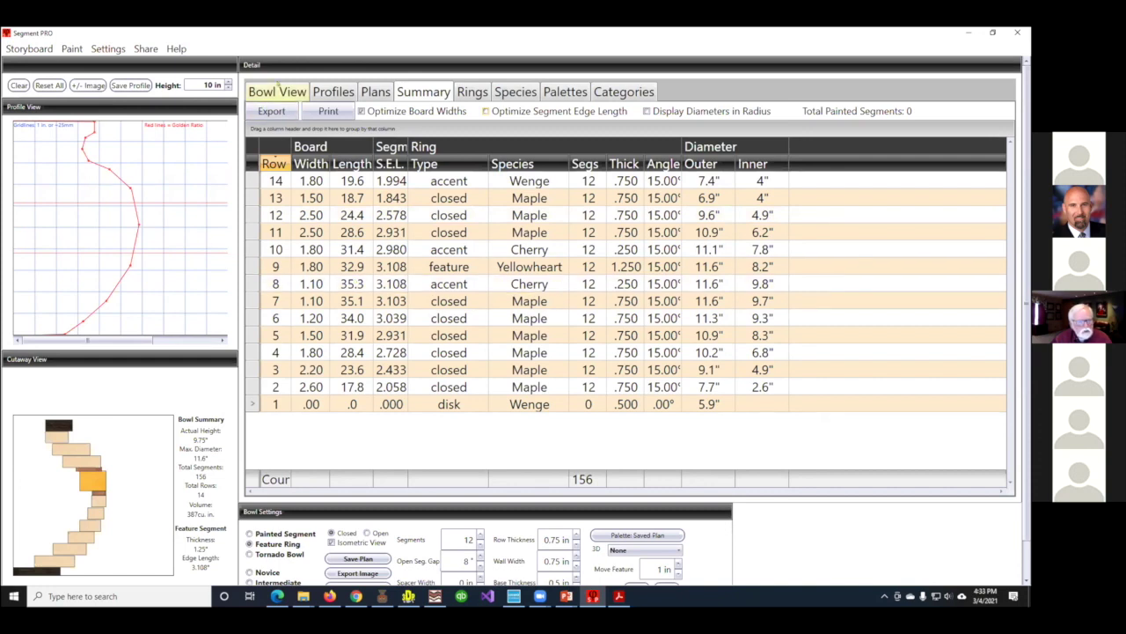
Switch the bowl to the Painted Segment design and reset all of its painted segments to plain Maple
click(287, 96)
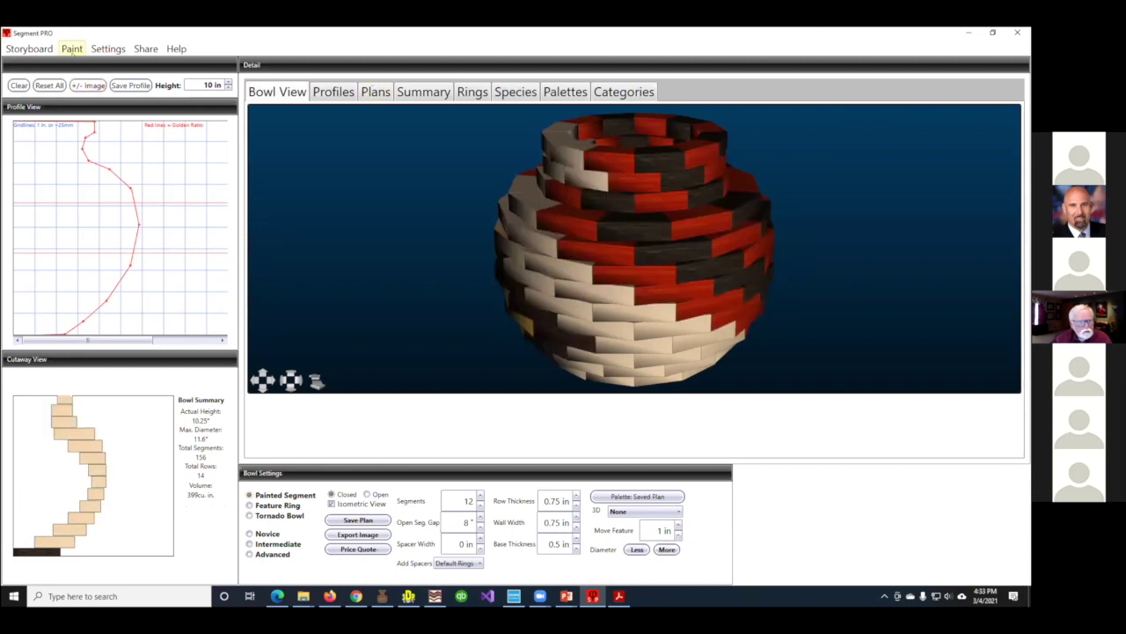
click(72, 49)
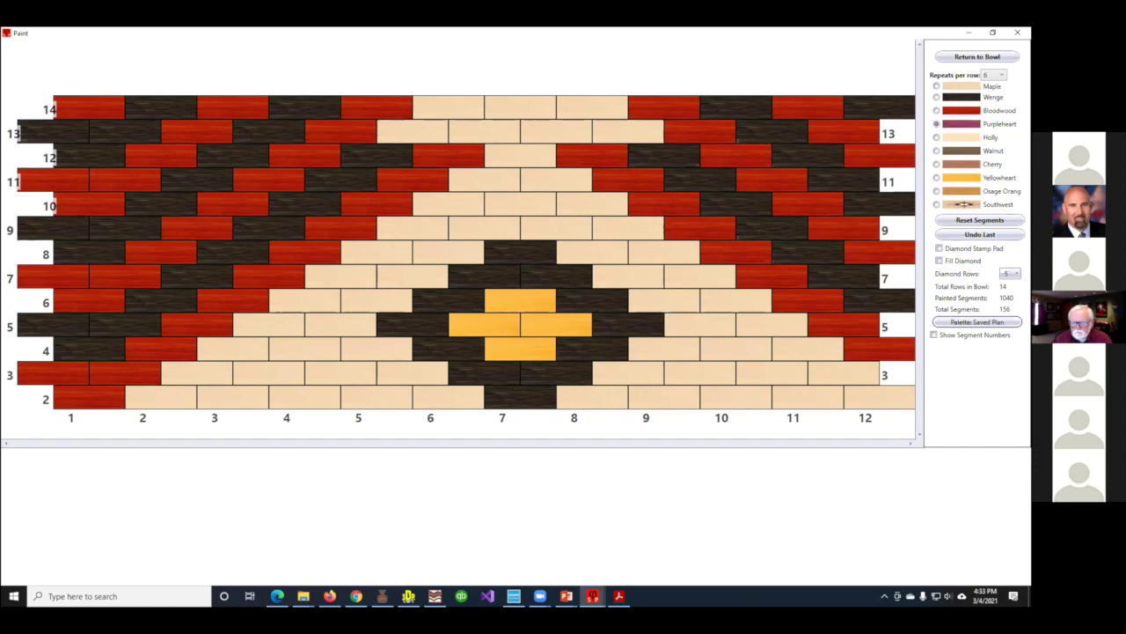
click(978, 220)
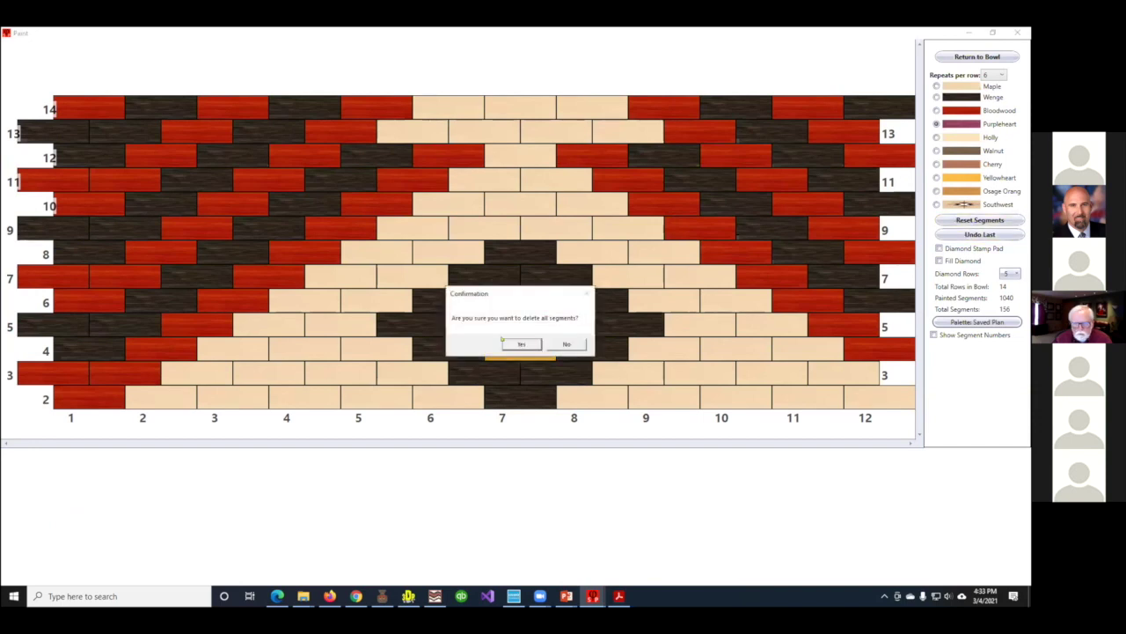
click(511, 342)
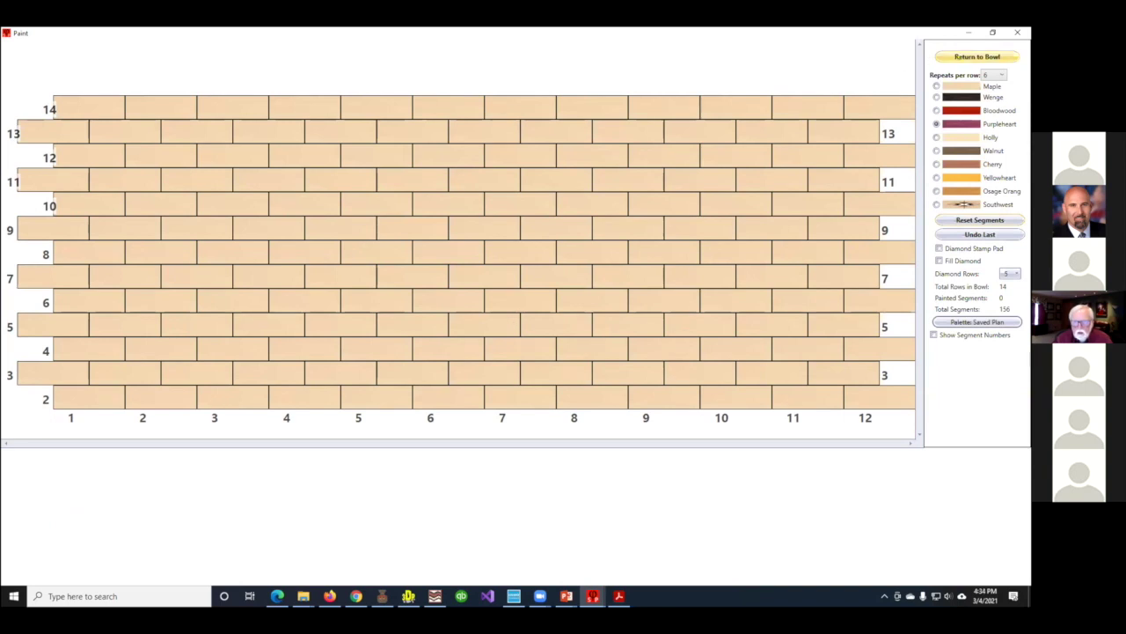
click(976, 56)
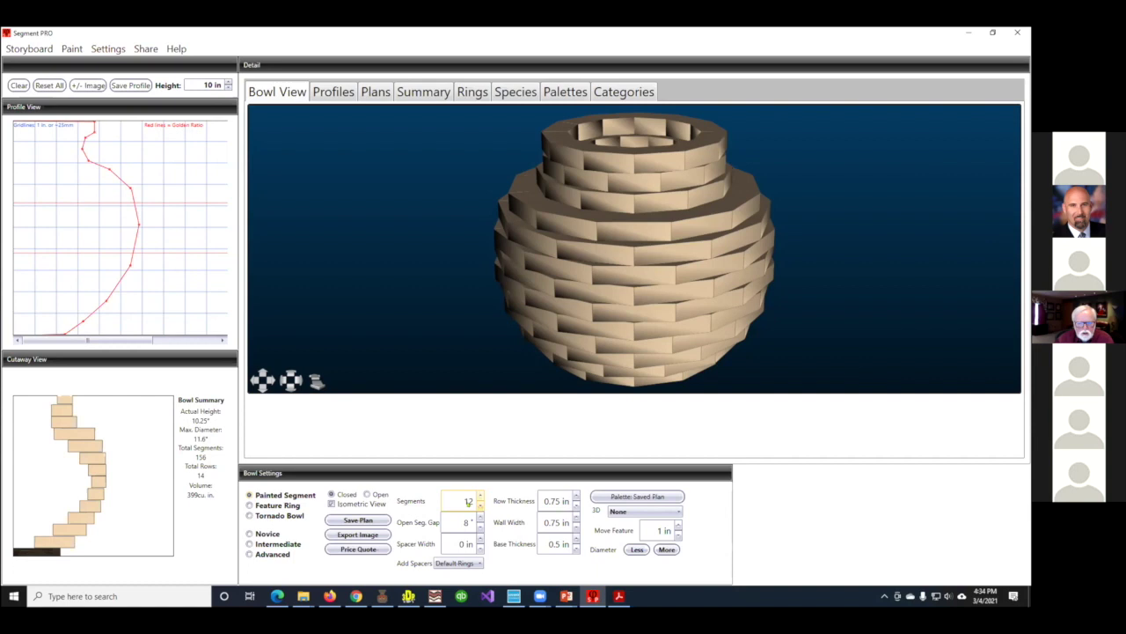
Set the bowl to 24 segments per ring with a row thickness of 0.5 in, and view it from the side
click(480, 498)
click(479, 498)
click(480, 498)
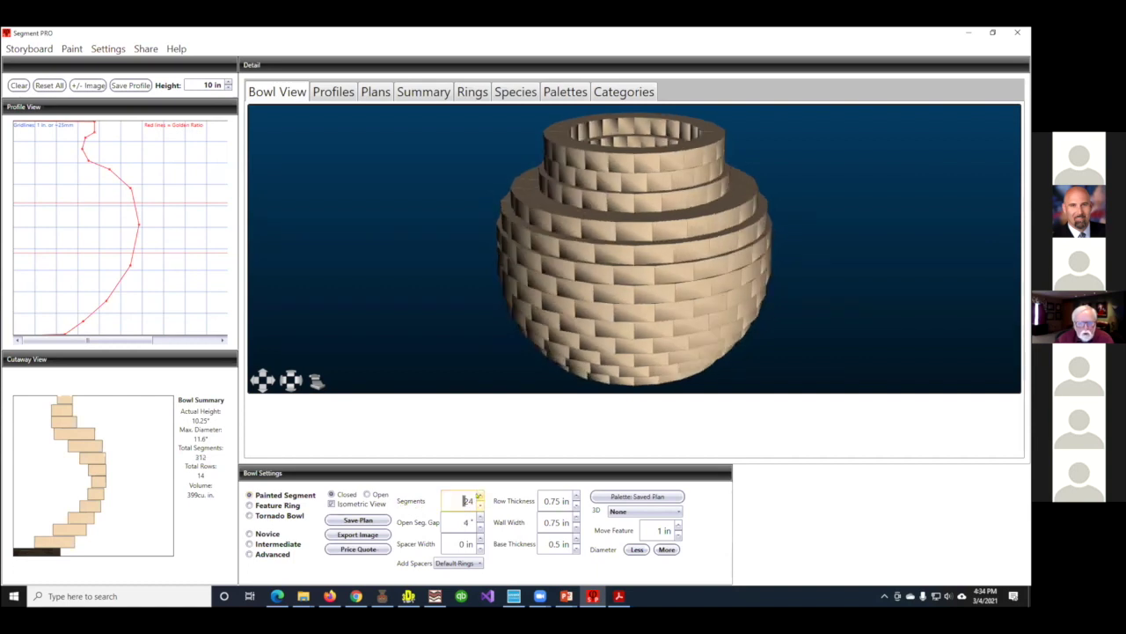
click(577, 505)
click(576, 505)
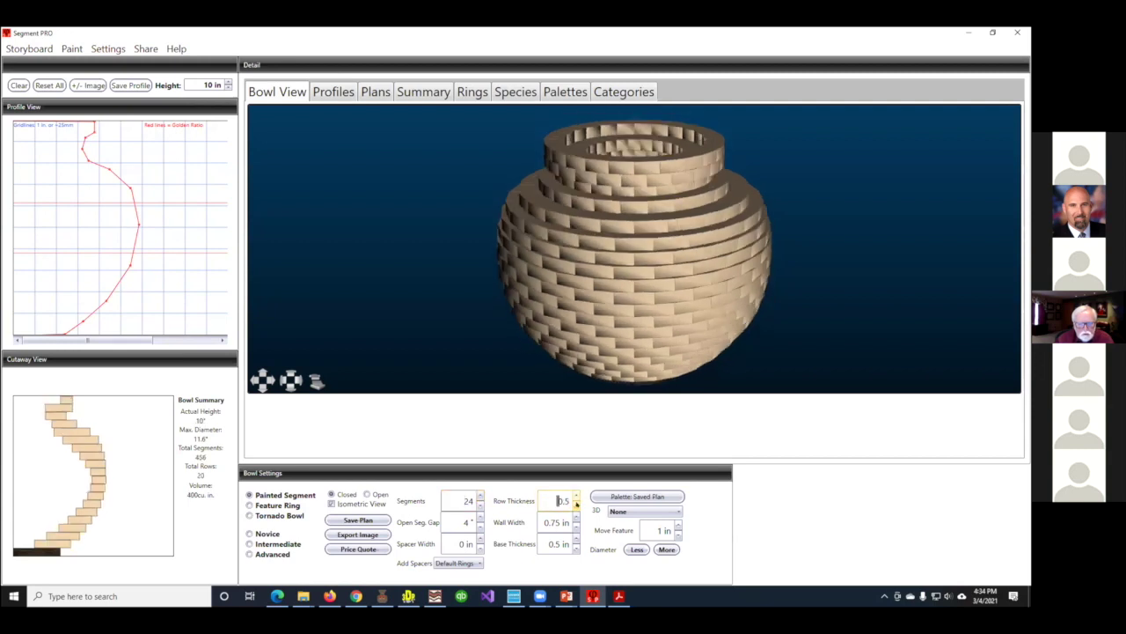
drag(665, 212, 665, 257)
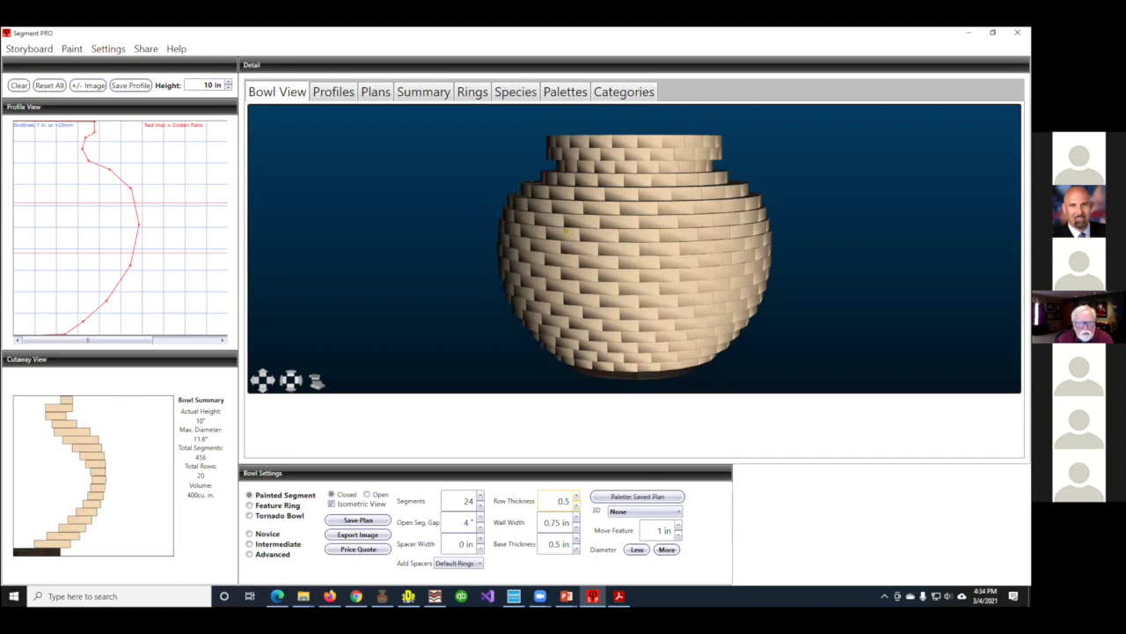
Open the flat segment layout for painting, with Bloodwood as the paint species and 3 repeats per row
click(71, 48)
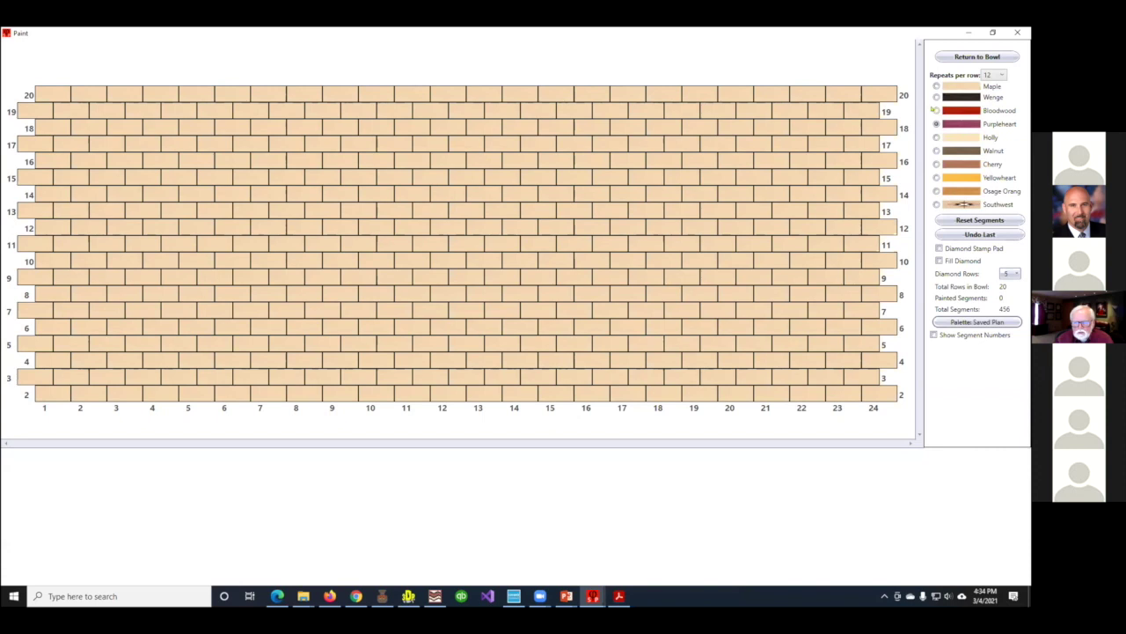
click(936, 110)
click(989, 76)
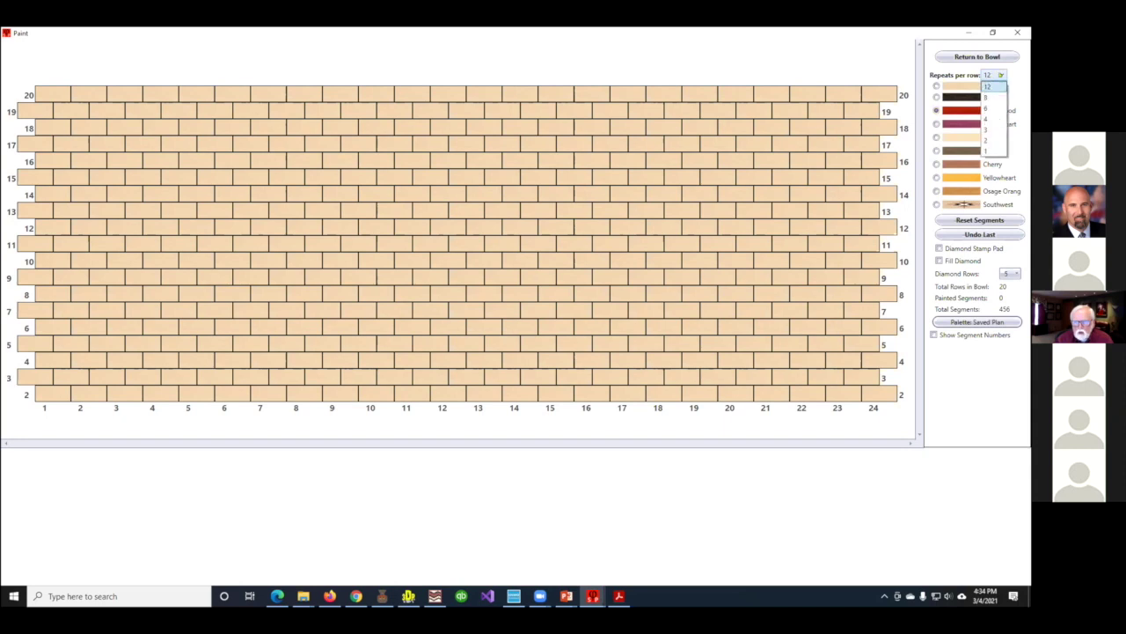
click(989, 128)
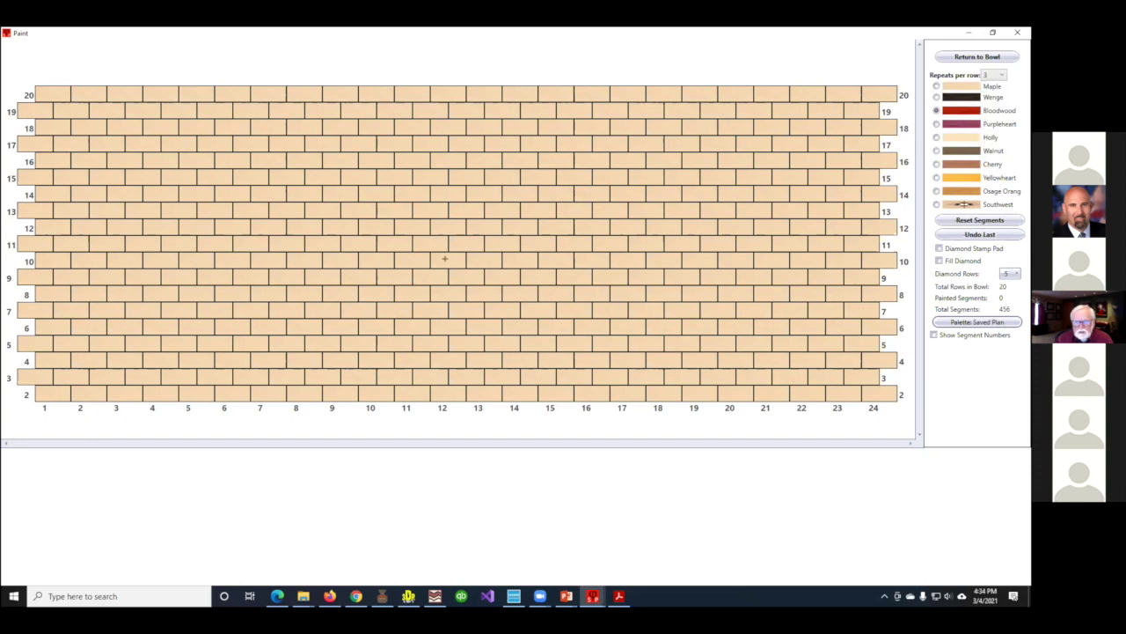
Paint a Bloodwood diamond outline segment by segment across rows 9 to 15
click(567, 173)
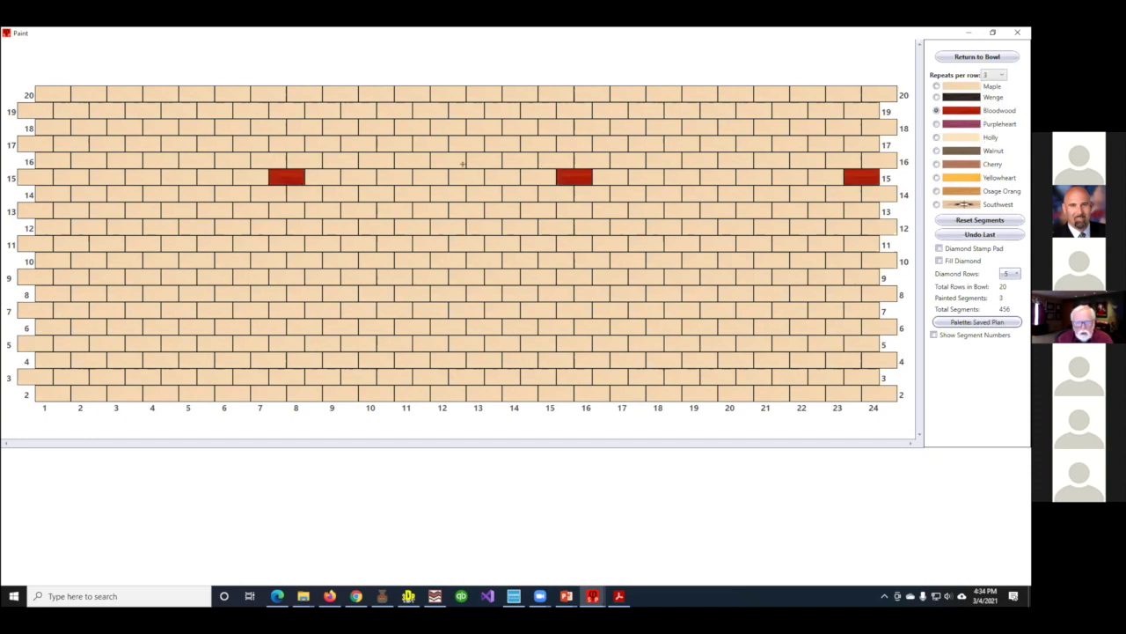
click(544, 193)
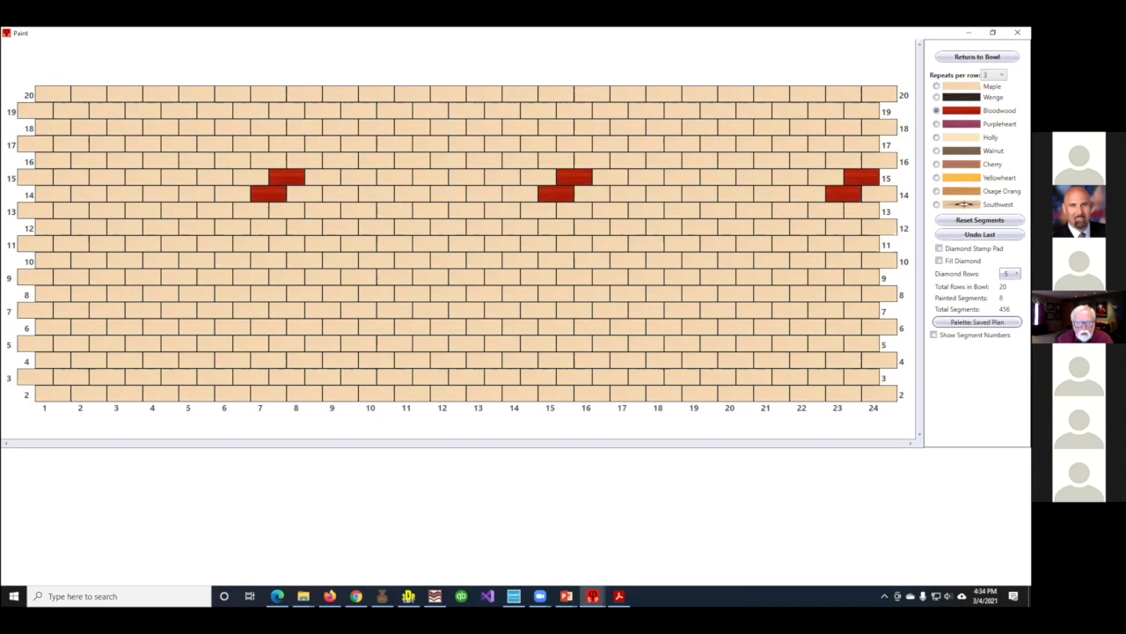
click(530, 209)
click(521, 227)
click(539, 244)
click(556, 260)
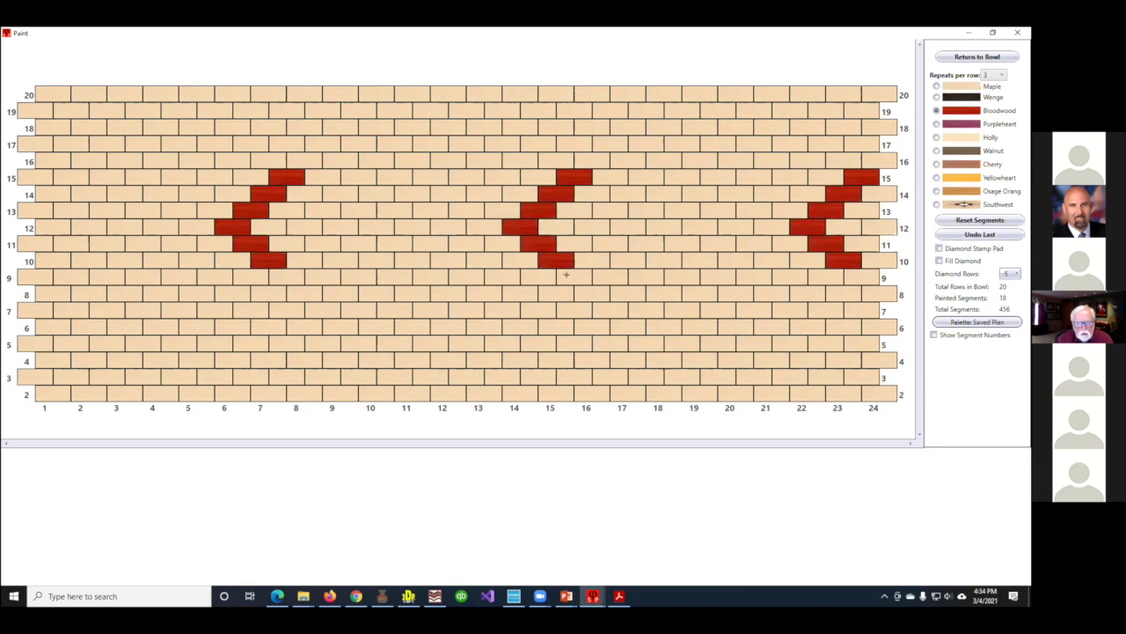
click(567, 276)
click(591, 260)
click(610, 244)
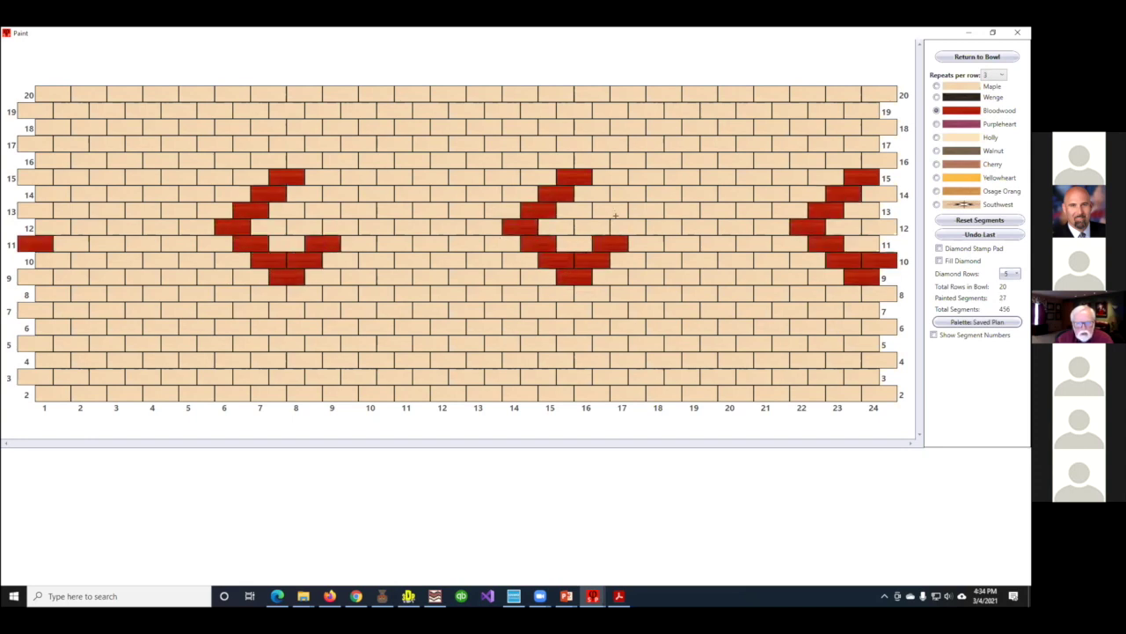
click(628, 227)
click(593, 192)
click(611, 209)
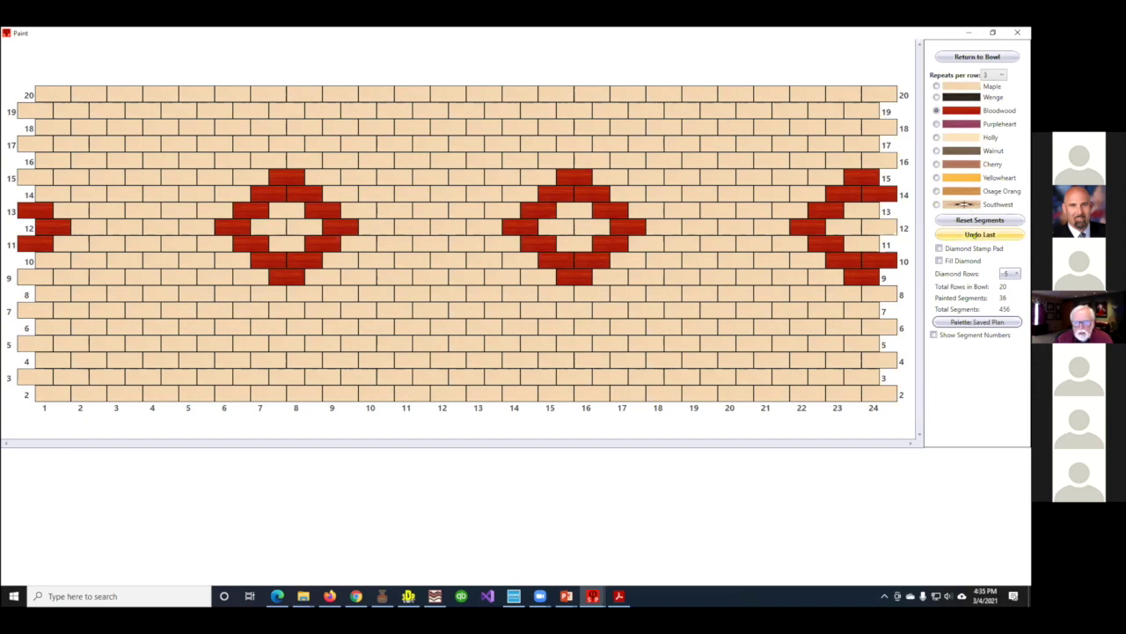
Undo the last painted segment and reset all segments to plain Maple
click(977, 234)
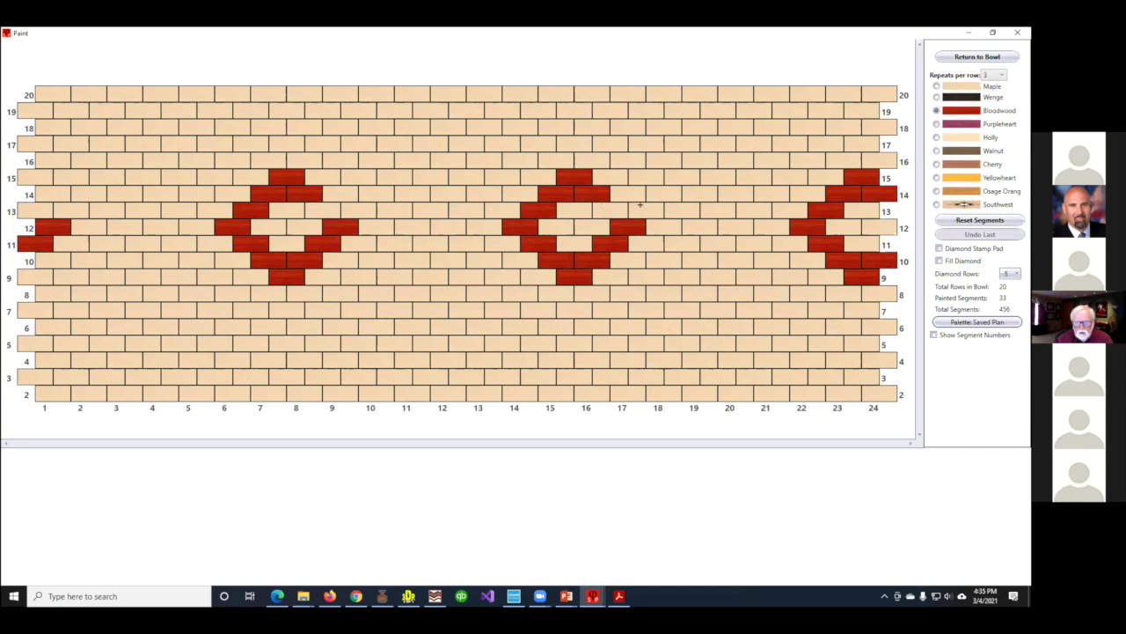
click(968, 220)
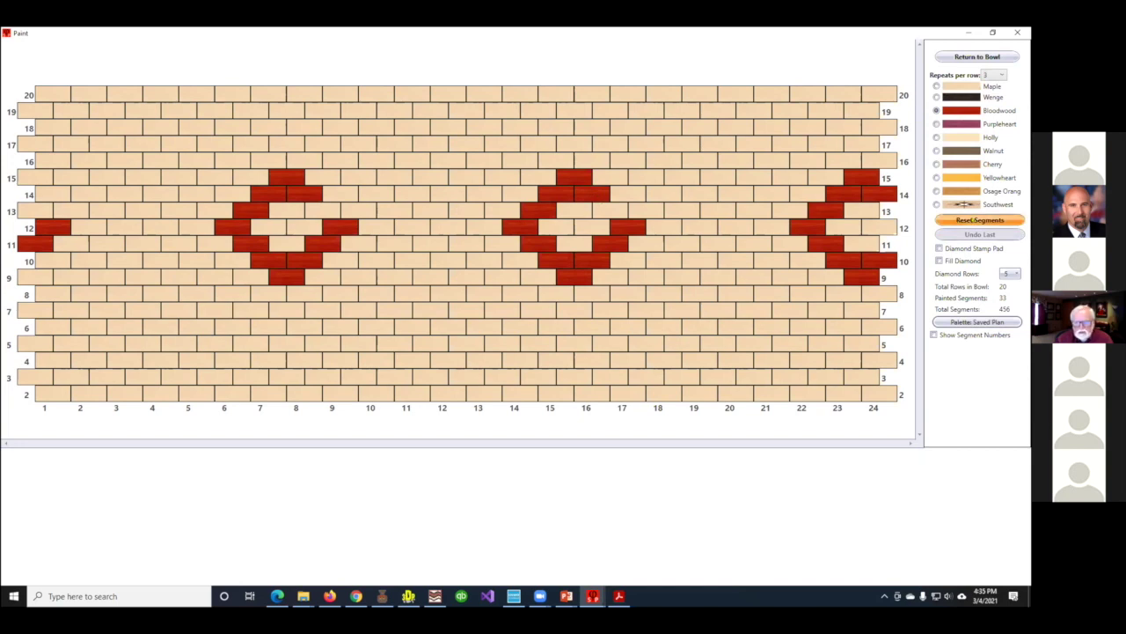
click(516, 344)
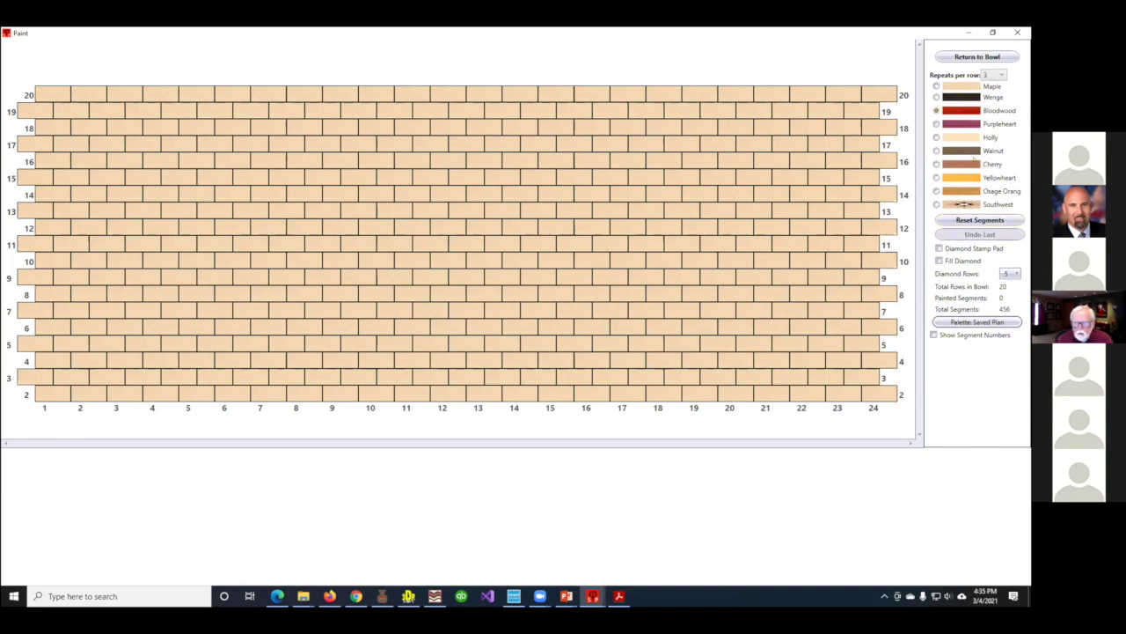
Turn on the diamond stamp, set it to 17 rows, and stamp Bloodwood diamond outlines centered on row 11
click(939, 248)
click(1010, 274)
click(1006, 318)
click(497, 238)
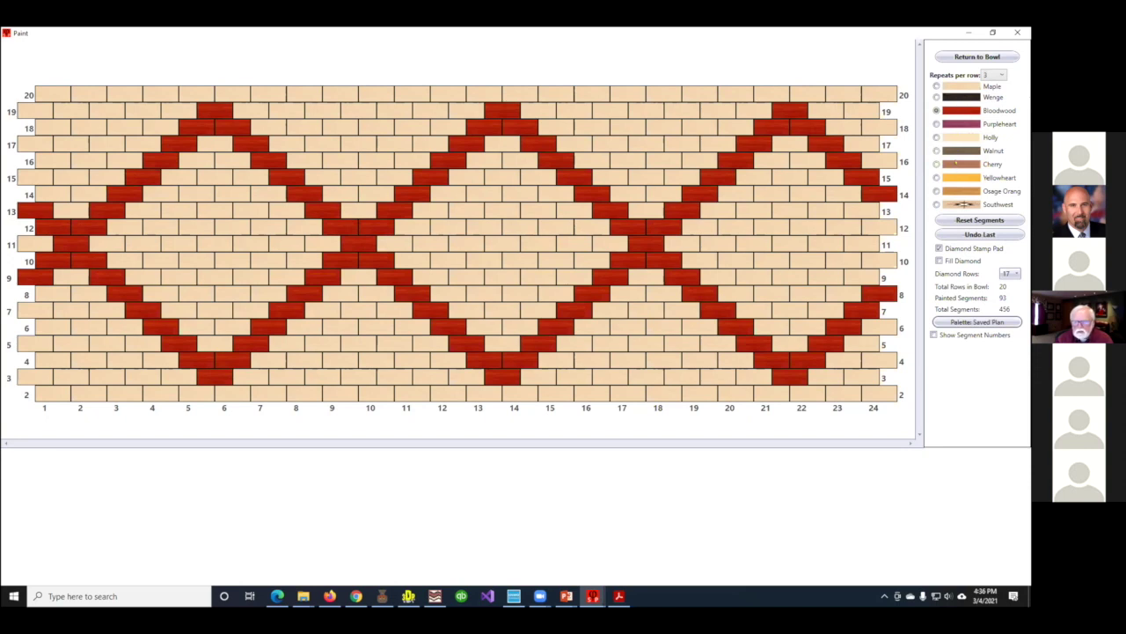
Stamp 13-row Cherry diamond outlines inside the Bloodwood diamonds and in the gaps below and above them
click(956, 164)
click(1009, 273)
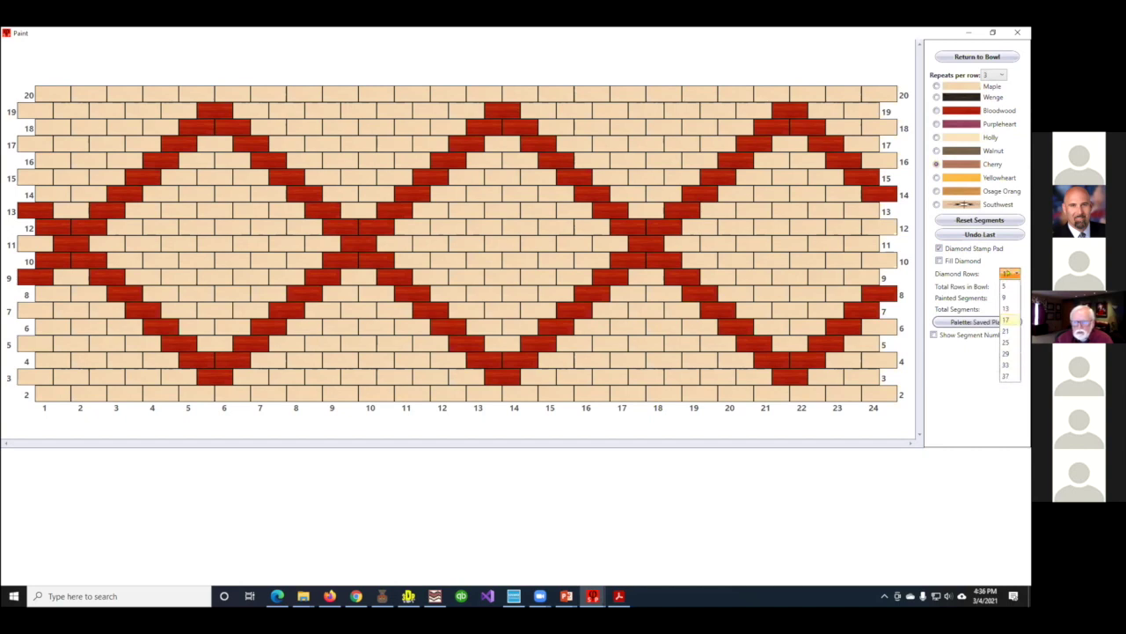
click(1005, 308)
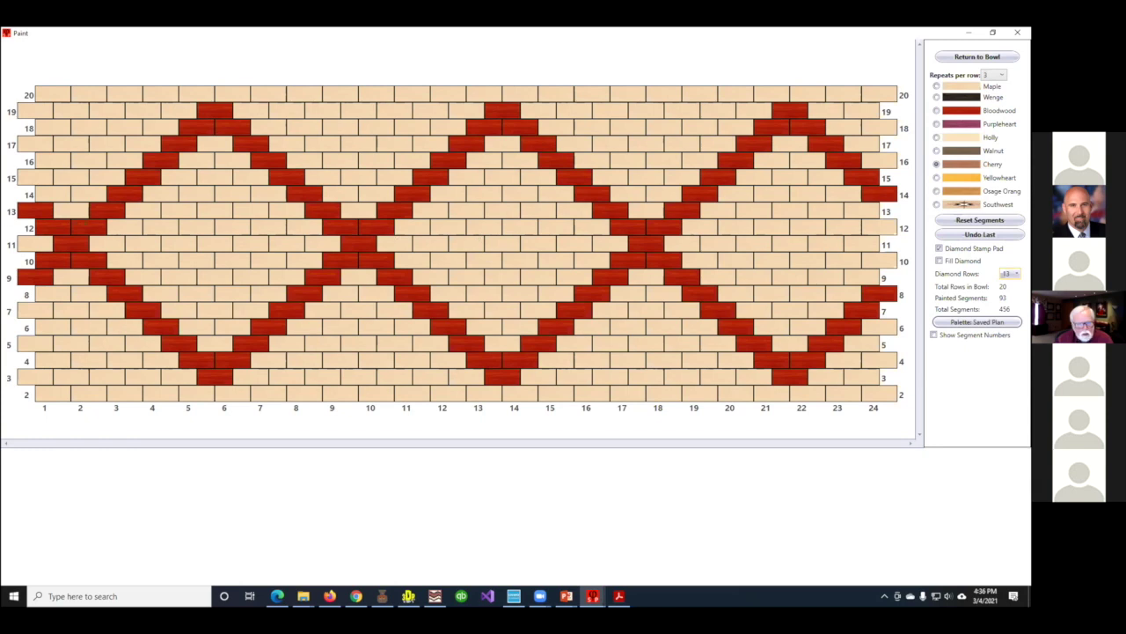
click(205, 237)
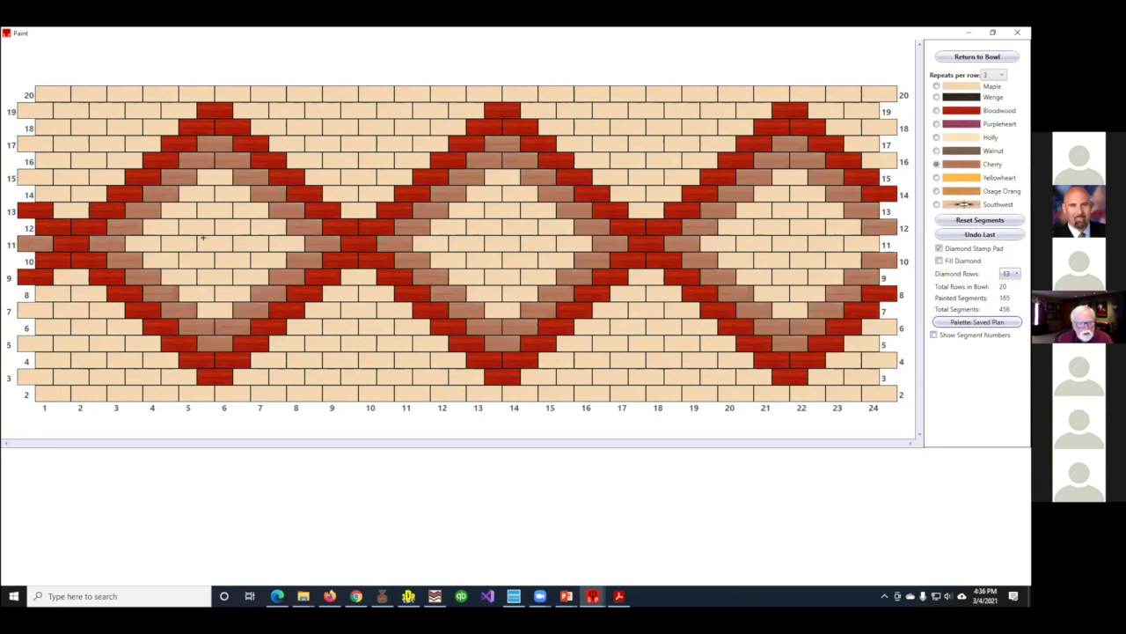
click(350, 368)
click(350, 103)
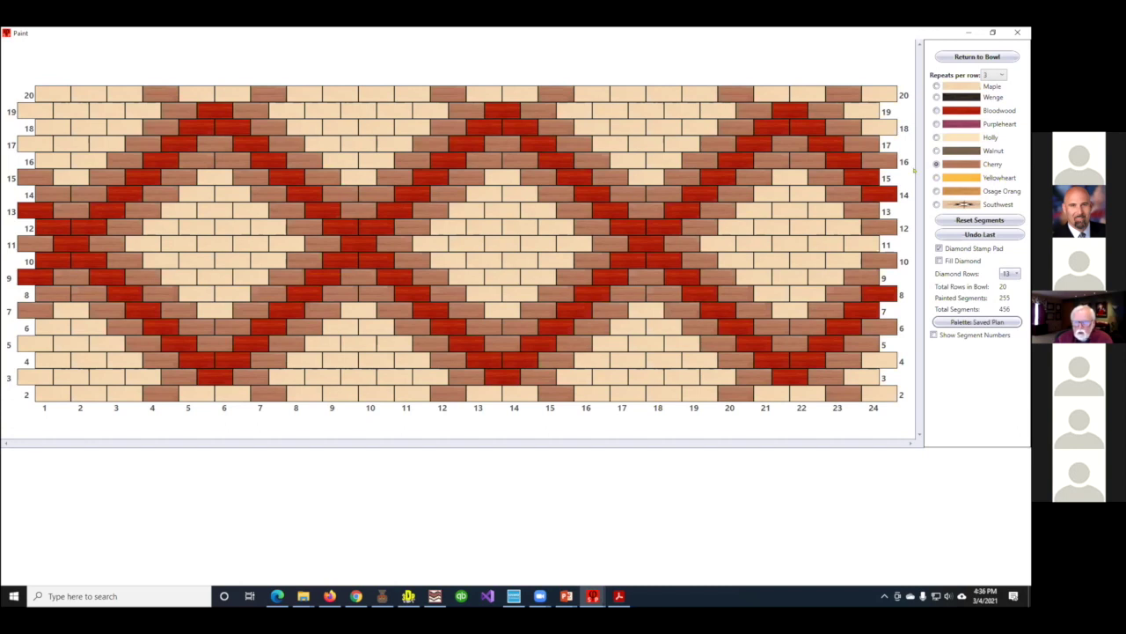
Fill the diamond centers and the gaps below and above with Yellowheart using a filled 9-row stamp, and inspect the pattern on the bowl
click(1007, 274)
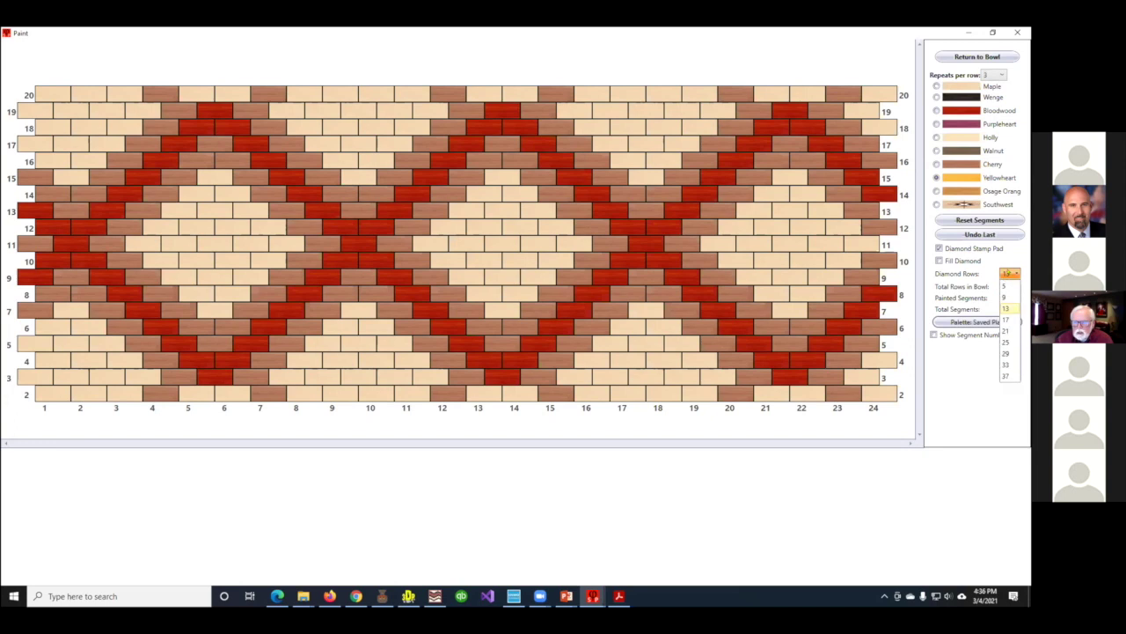
click(1001, 299)
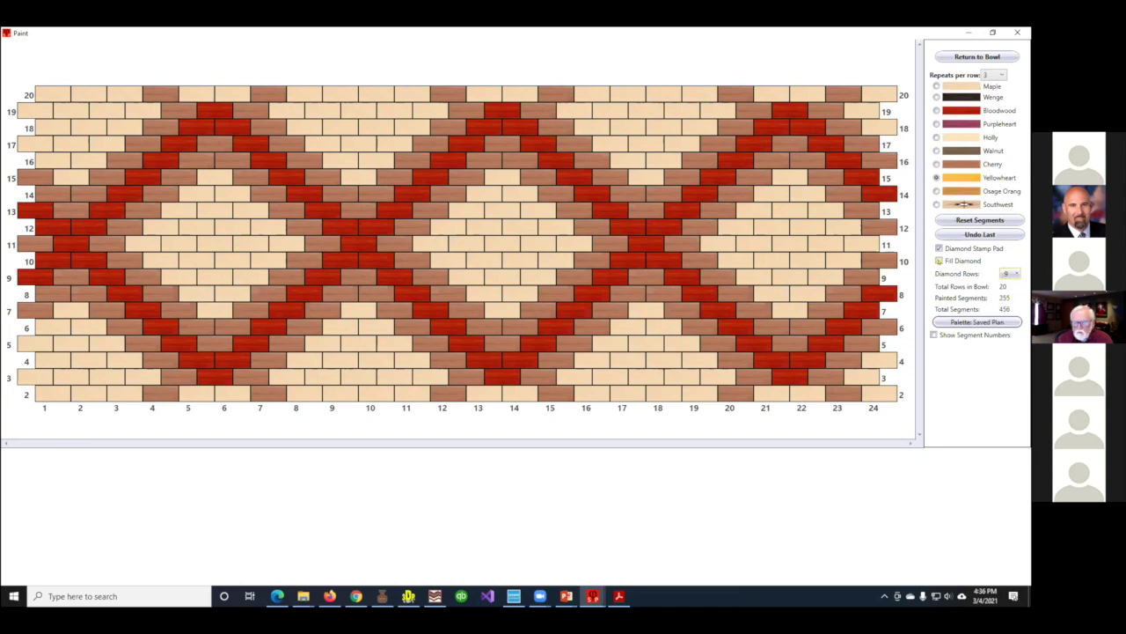
click(938, 261)
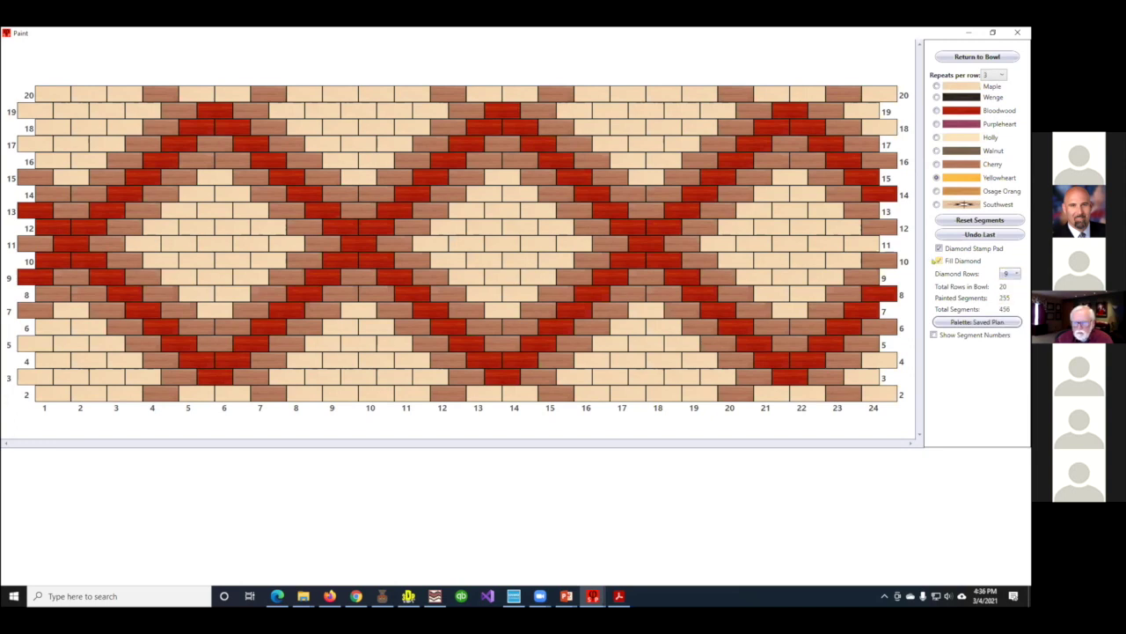
click(781, 239)
click(639, 334)
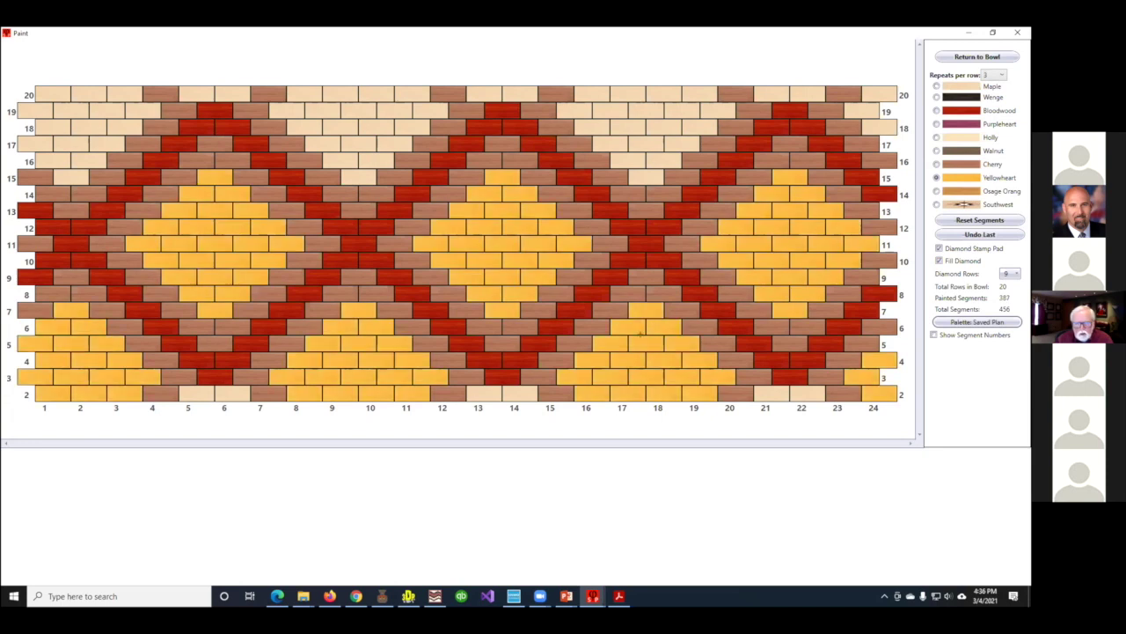
click(562, 104)
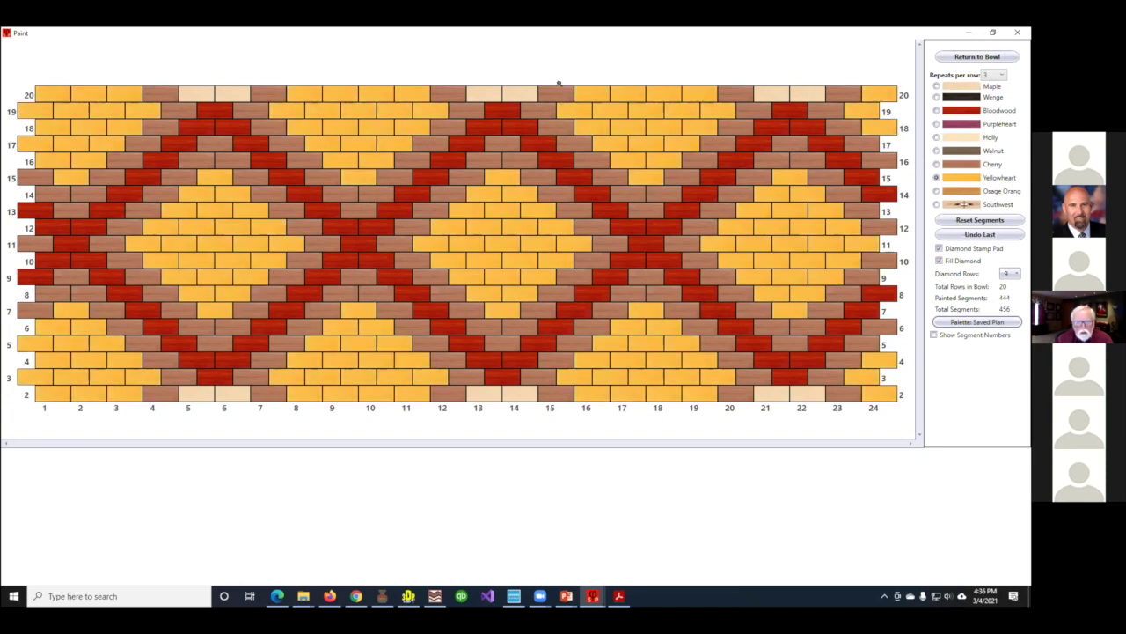
click(968, 57)
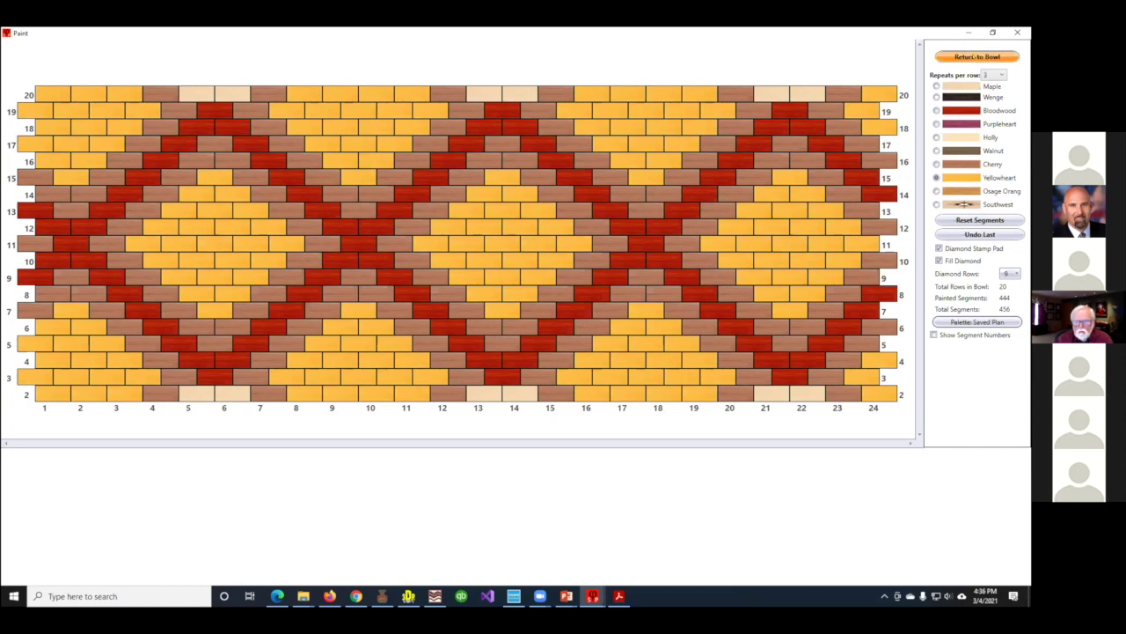
drag(632, 249, 804, 244)
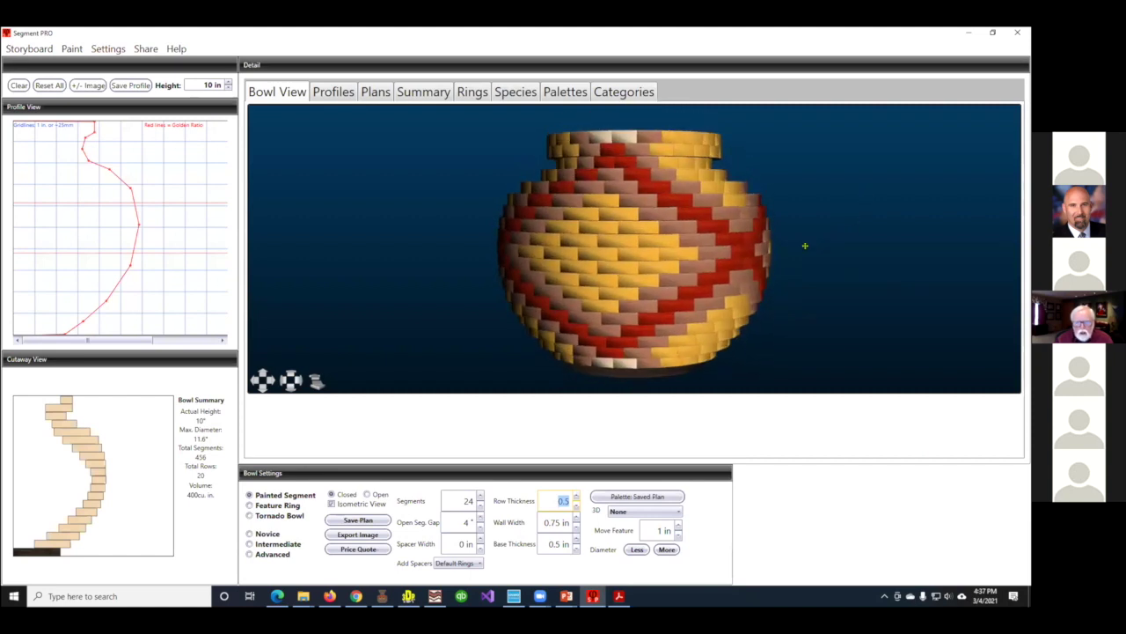
Sort the painted bowl's ring summary in descending row order and preview its printout
click(424, 91)
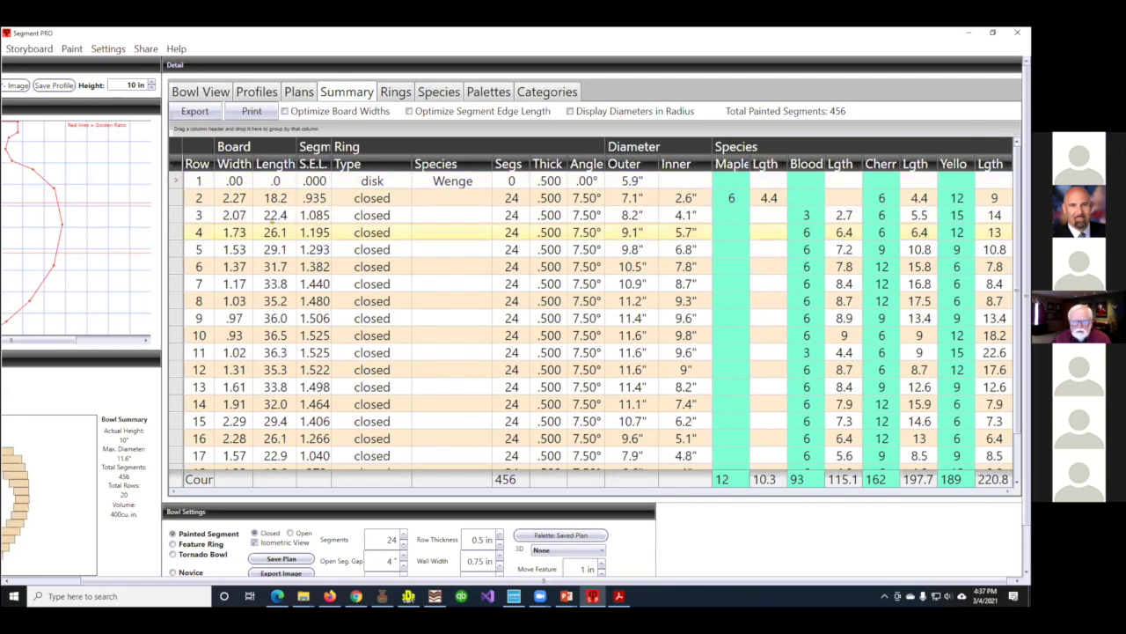
click(195, 164)
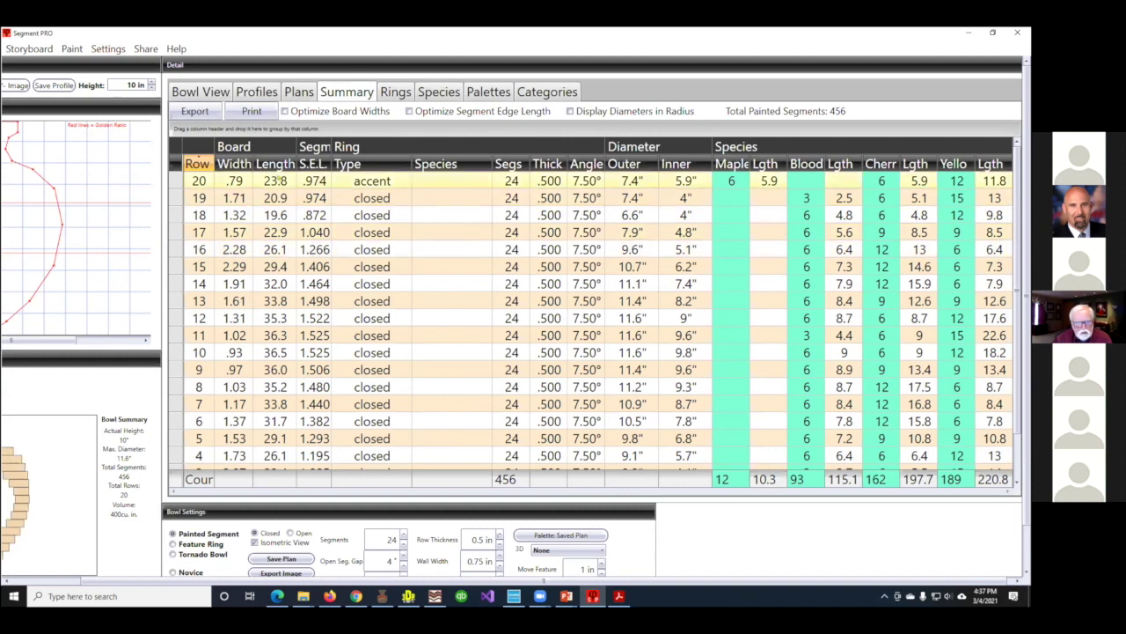
click(251, 111)
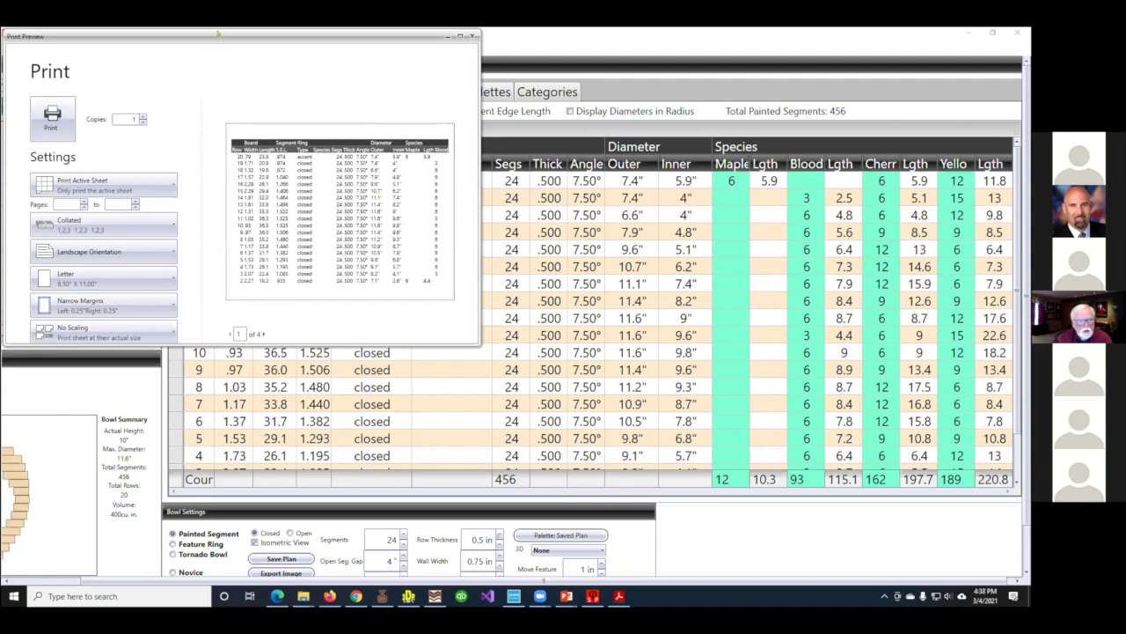
drag(217, 34, 242, 105)
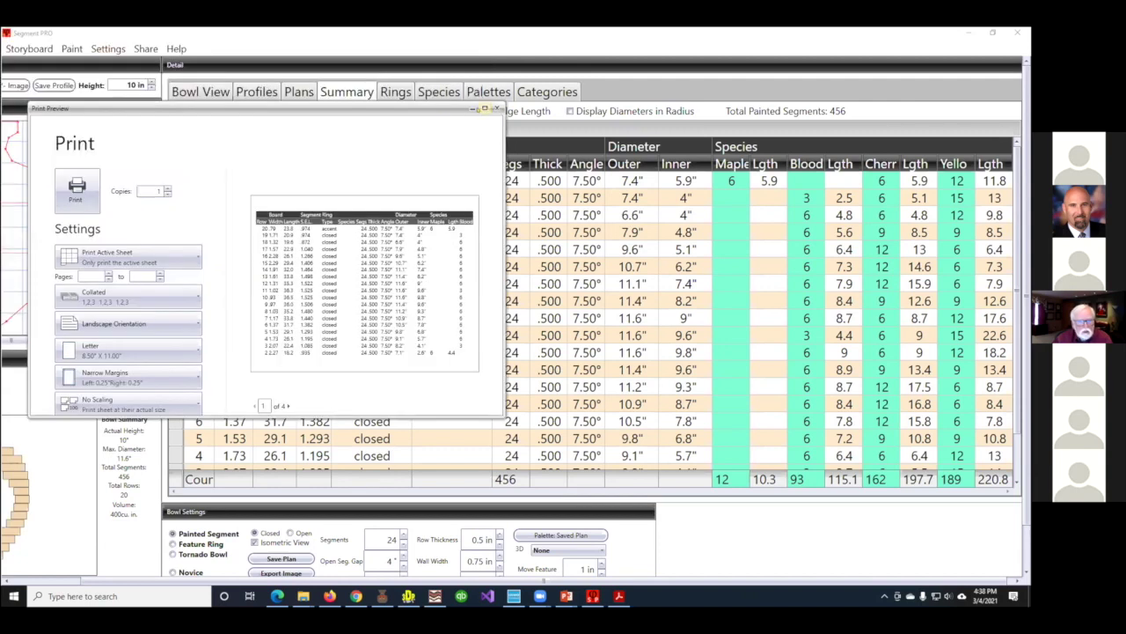
click(497, 109)
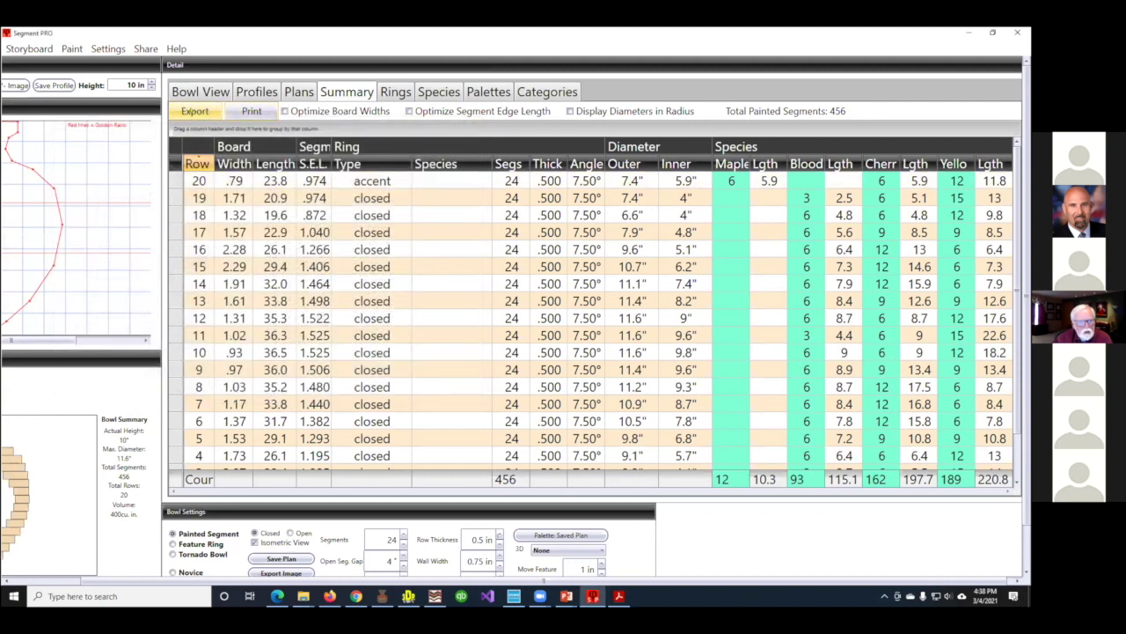
Export the ring summary as an Excel spreadsheet, replacing the existing My Bowl.xlsx
click(194, 111)
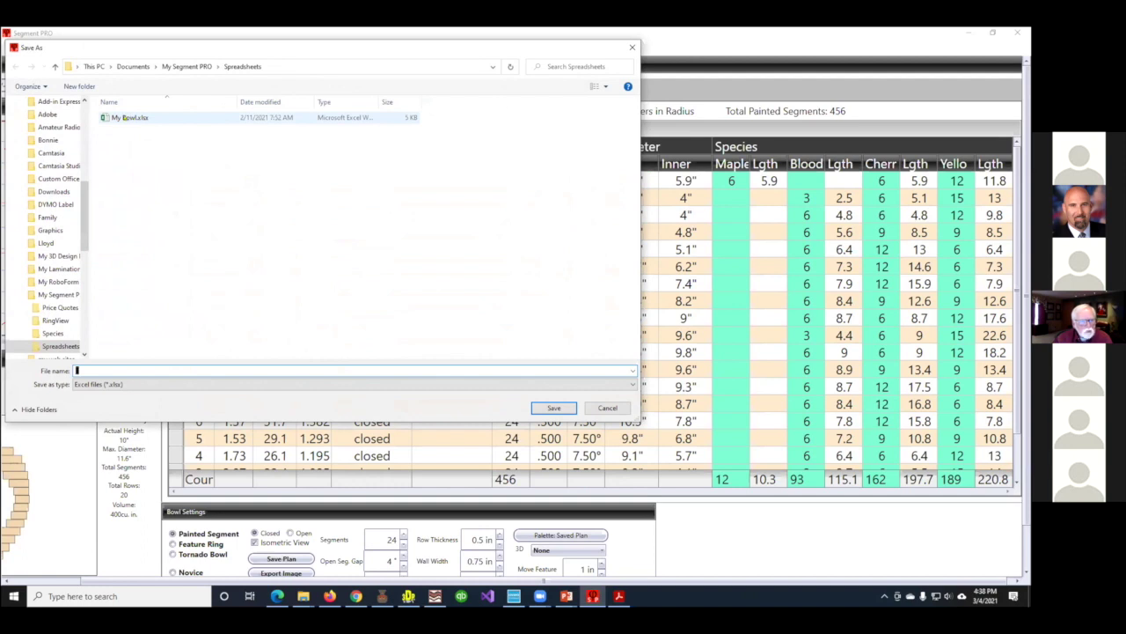
click(123, 117)
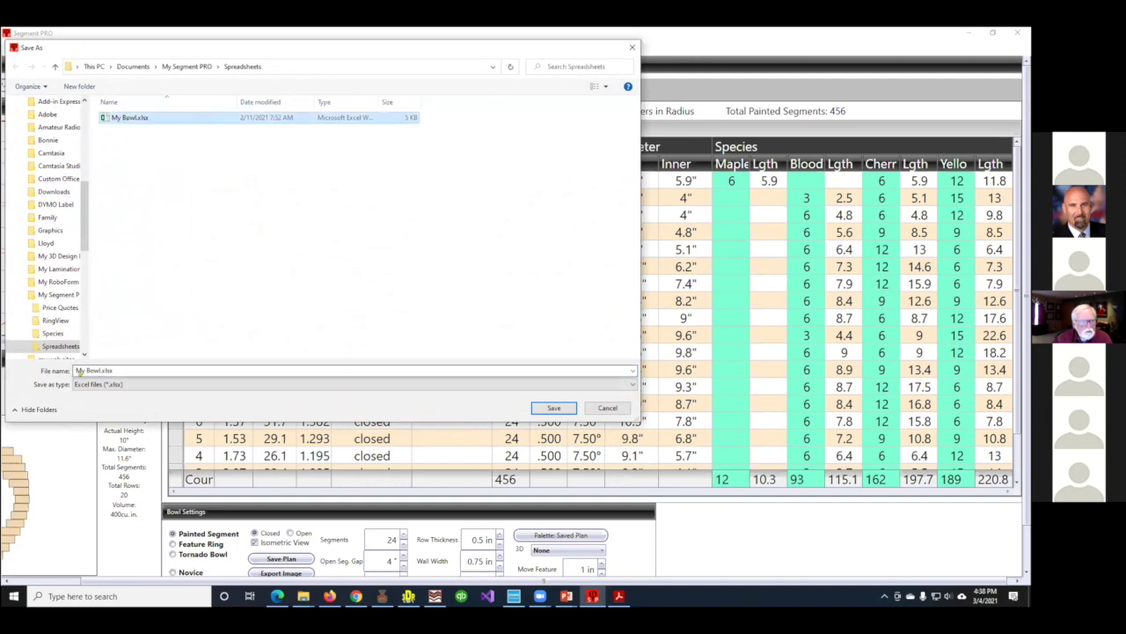
click(554, 407)
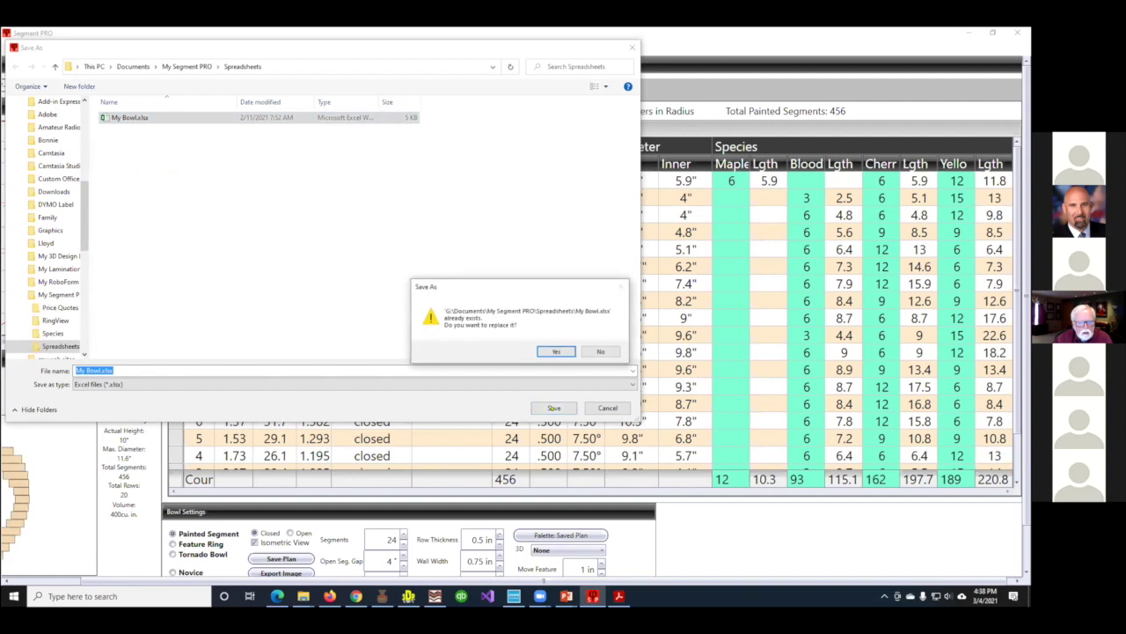
click(559, 352)
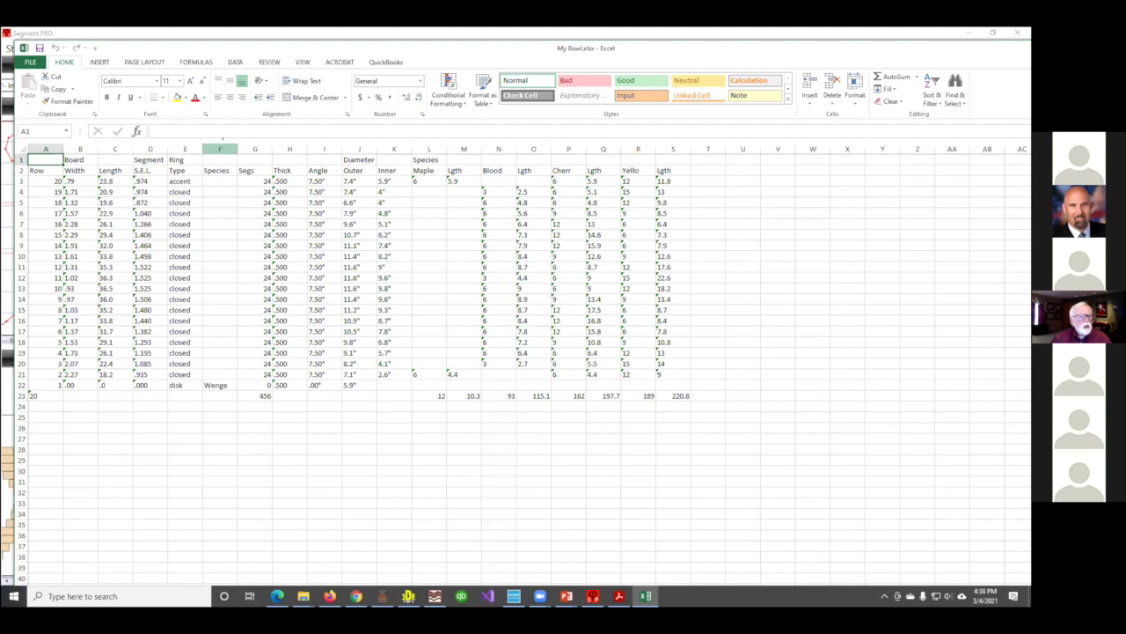
Delete columns E through K, from ring type to inner diameter, from the exported summary sheet
click(220, 138)
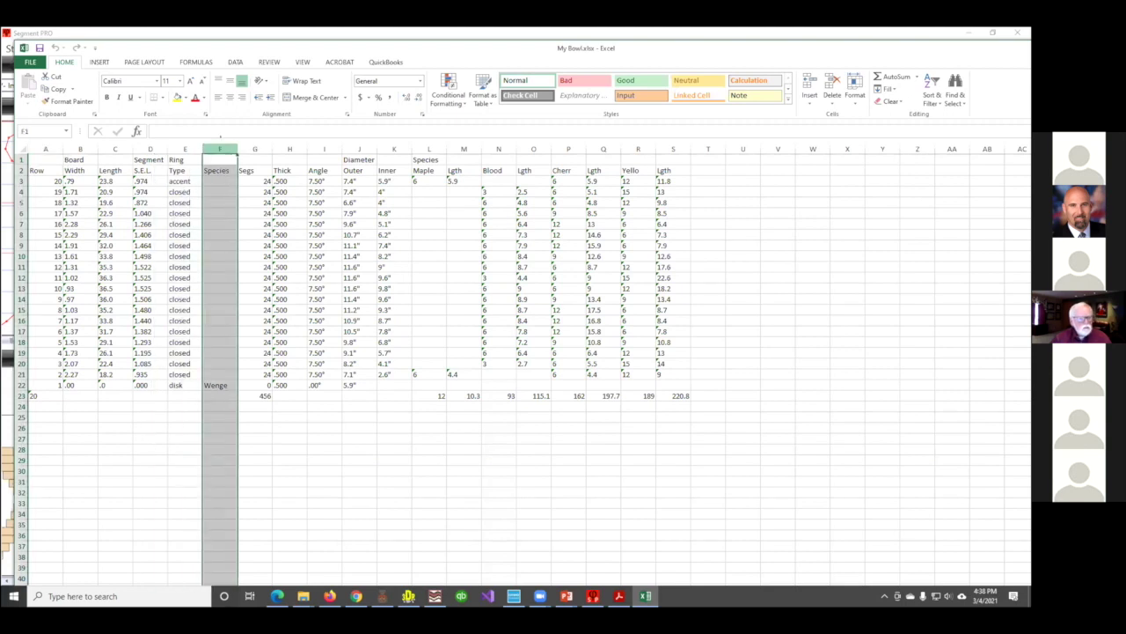
drag(220, 138, 394, 143)
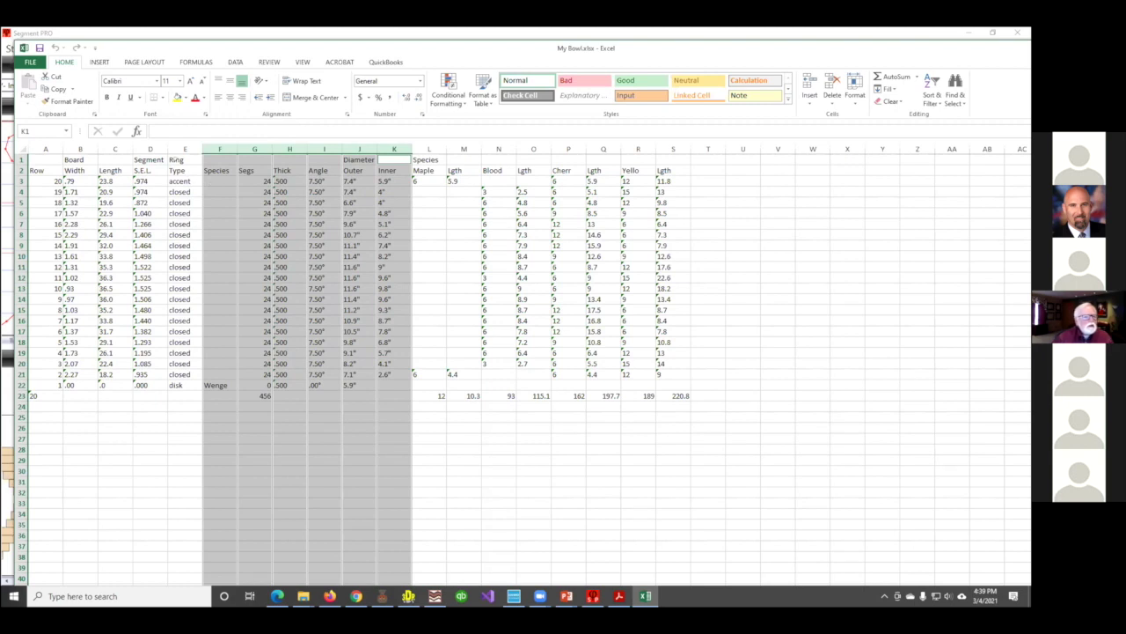
ctrl+click(184, 149)
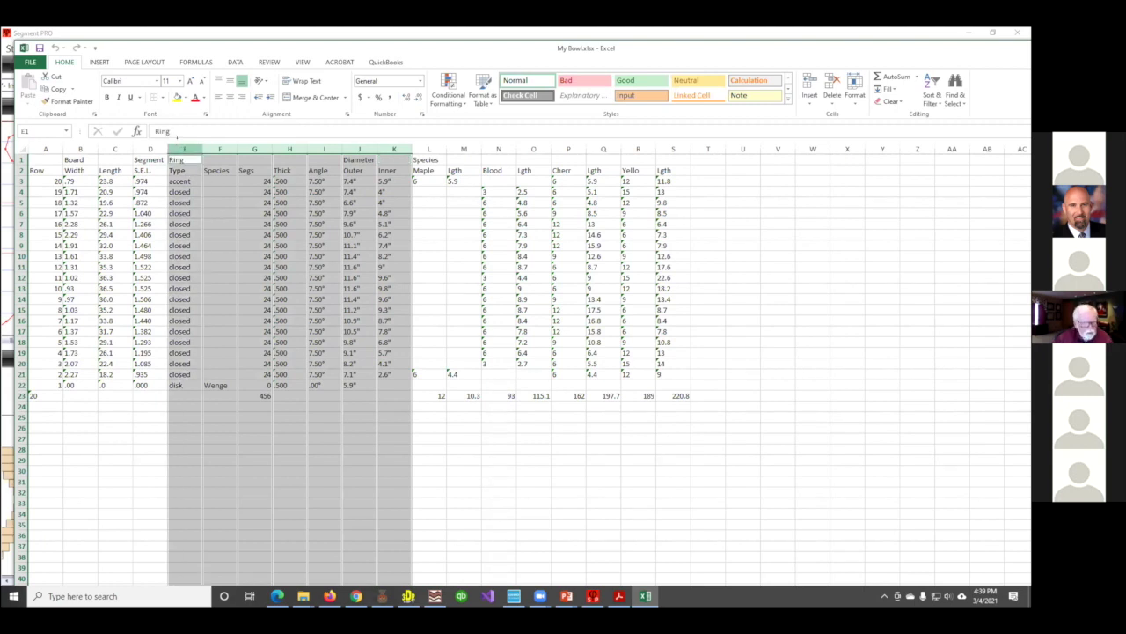
right_click(278, 181)
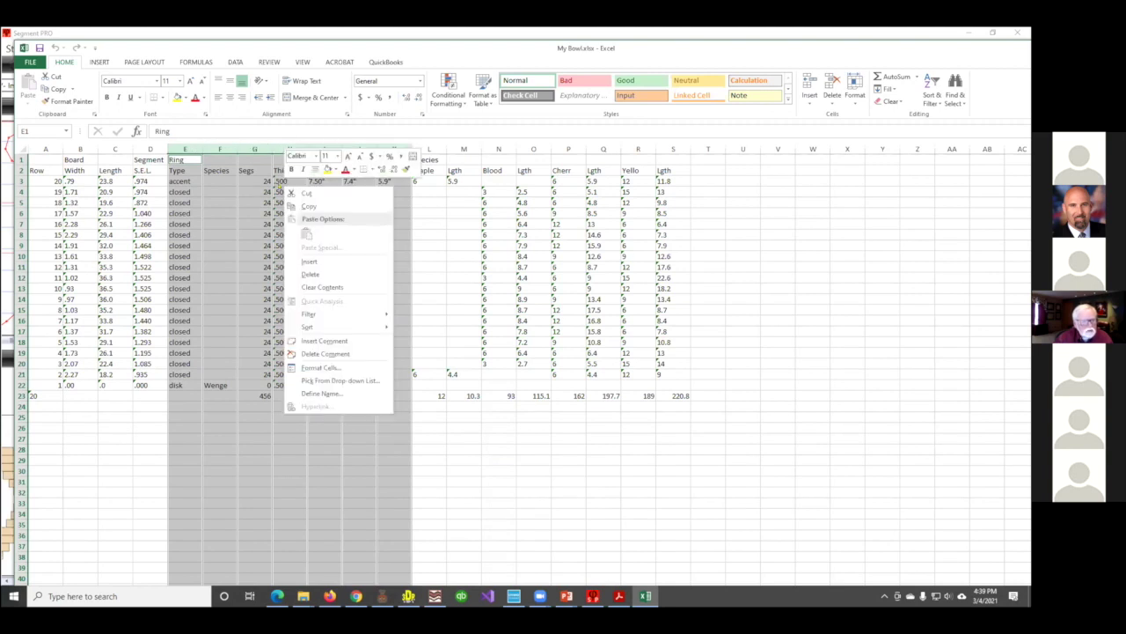
click(310, 270)
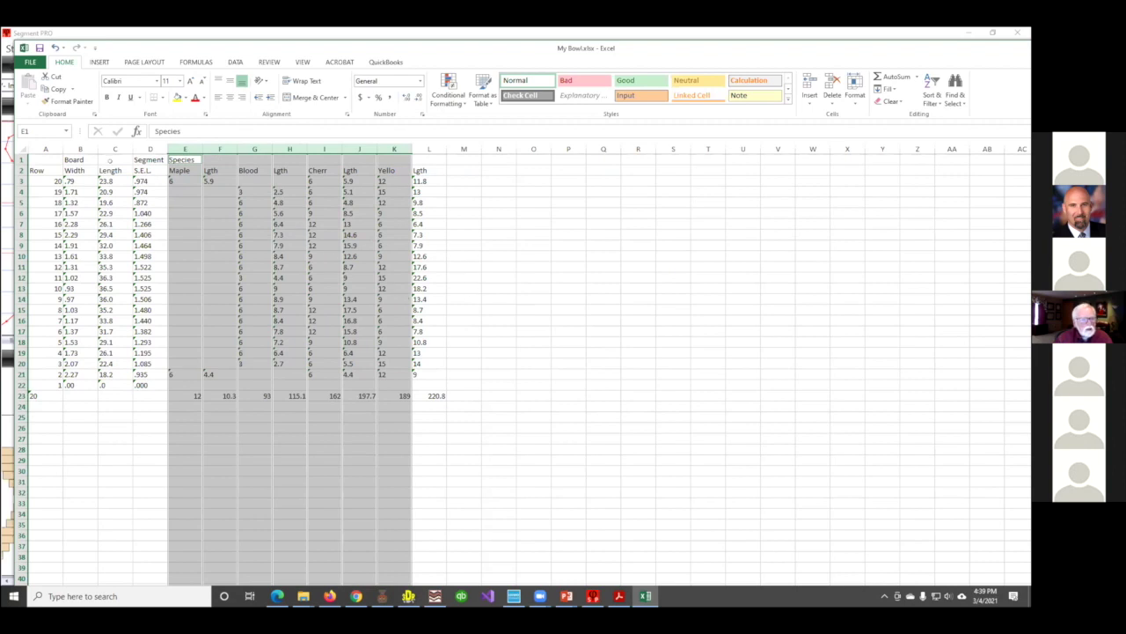
Set the whole sheet's font size to 24 and autofit all column widths to their contents
click(16, 151)
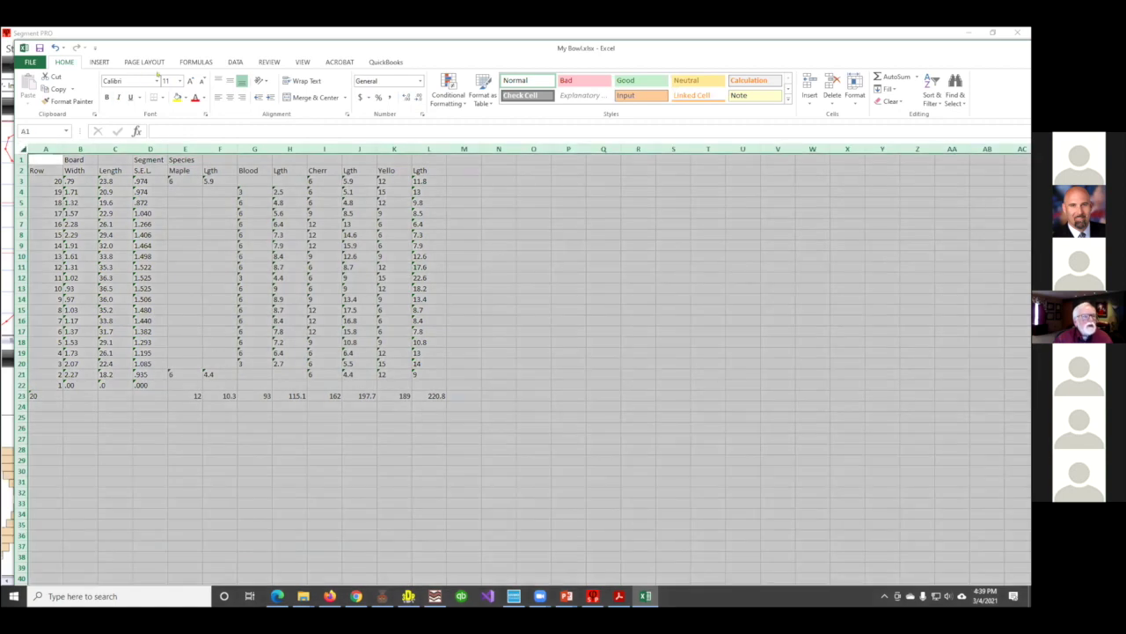
click(179, 80)
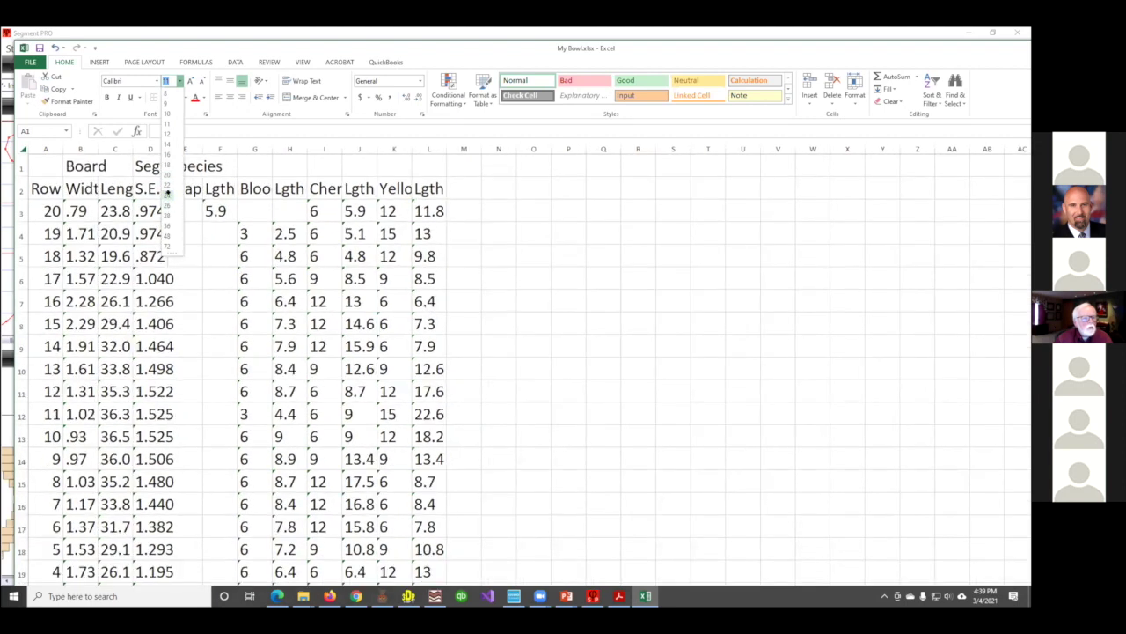
click(167, 194)
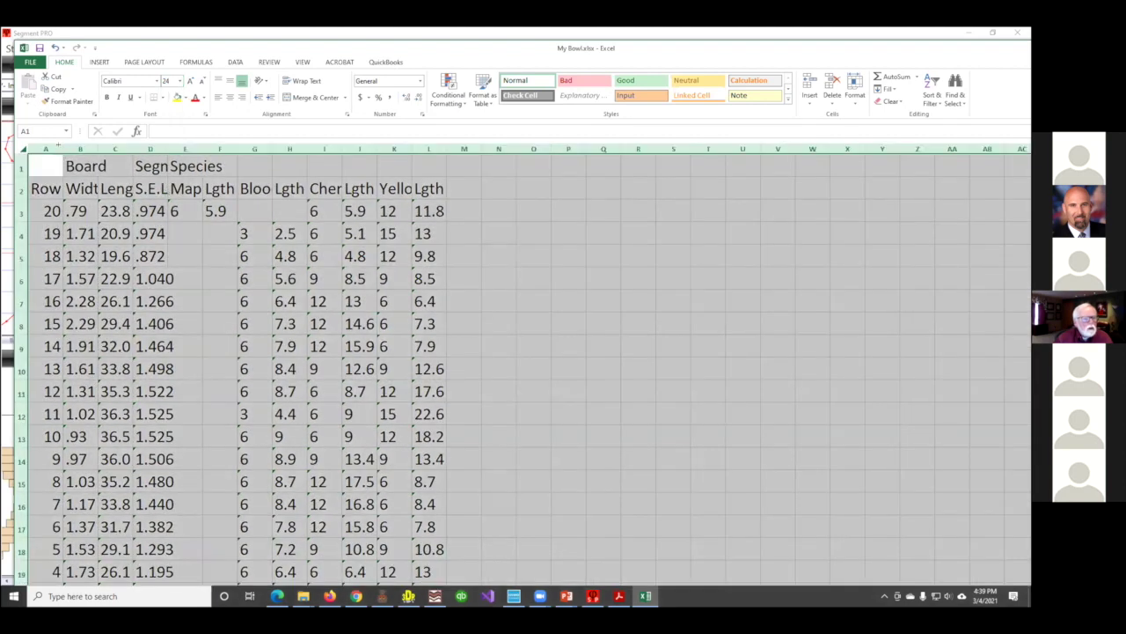
double_click(63, 148)
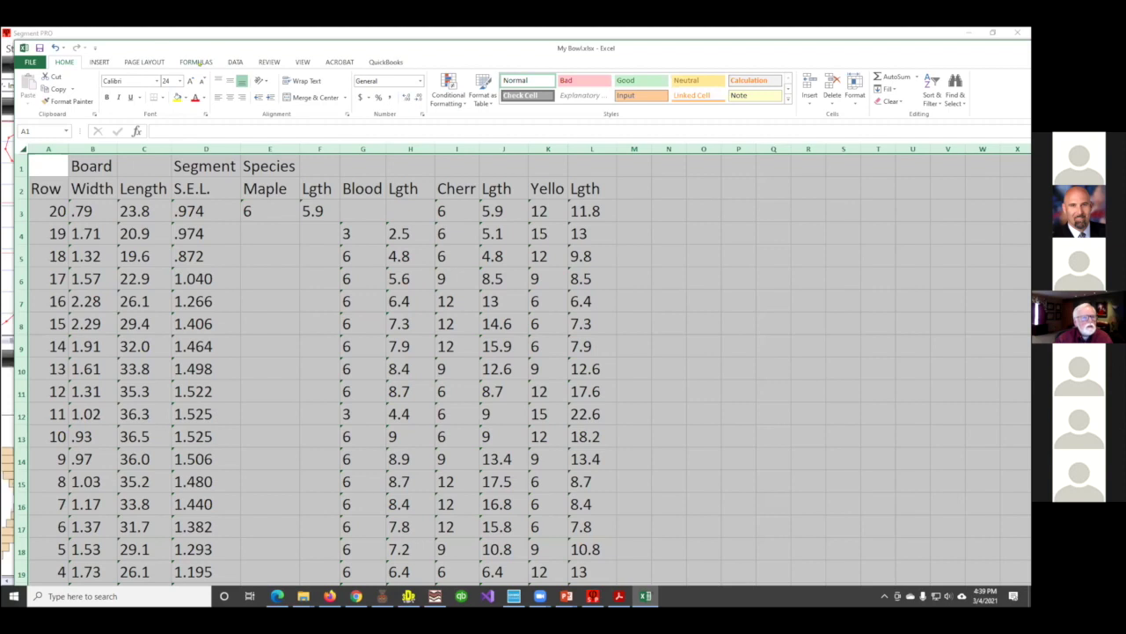
Scale the sheet's printout to fit 1 page wide and 1 page tall
click(143, 64)
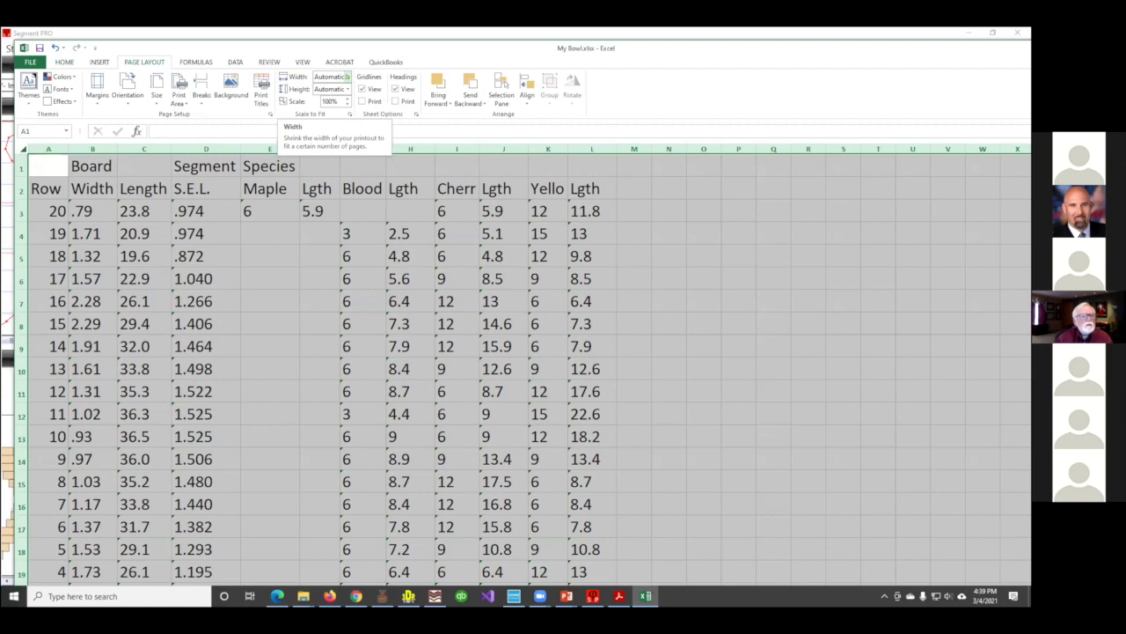
click(348, 76)
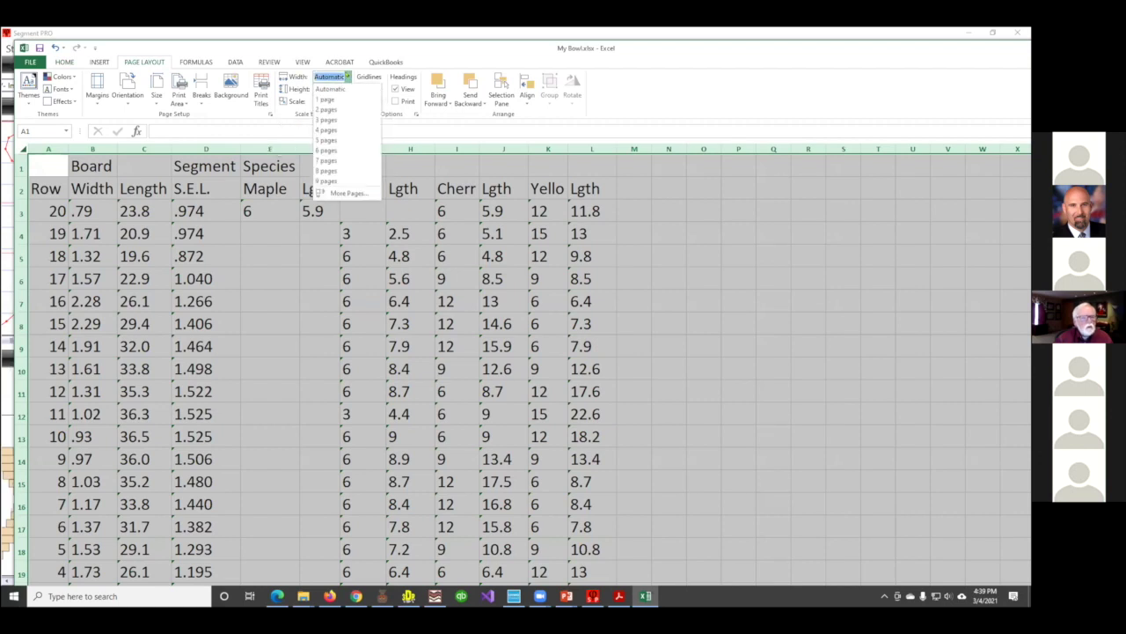
click(323, 95)
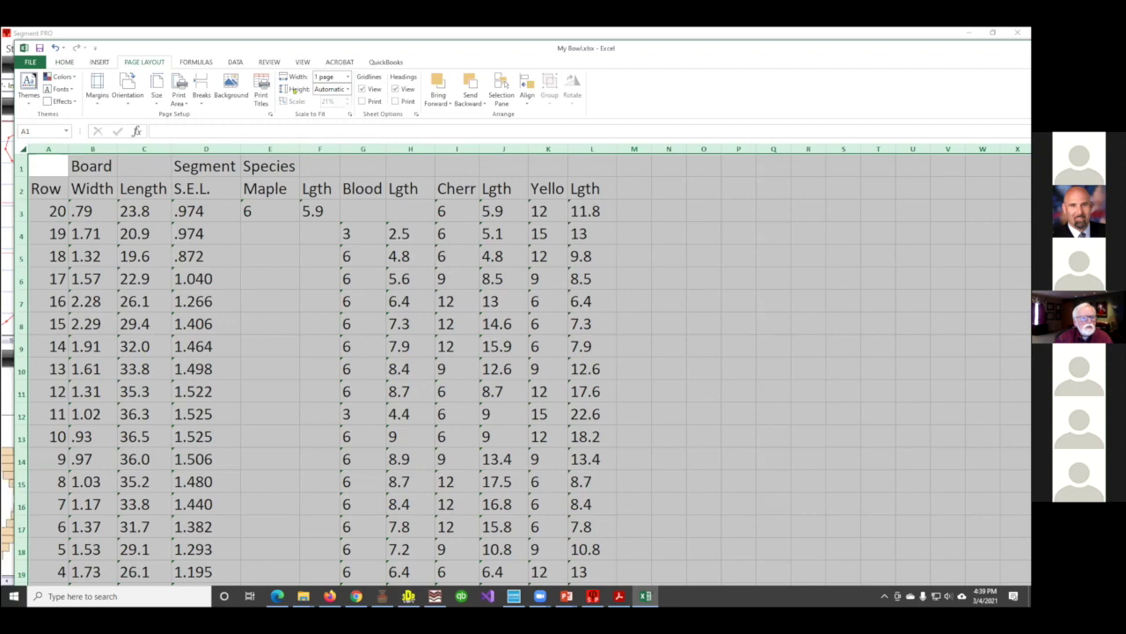
click(347, 89)
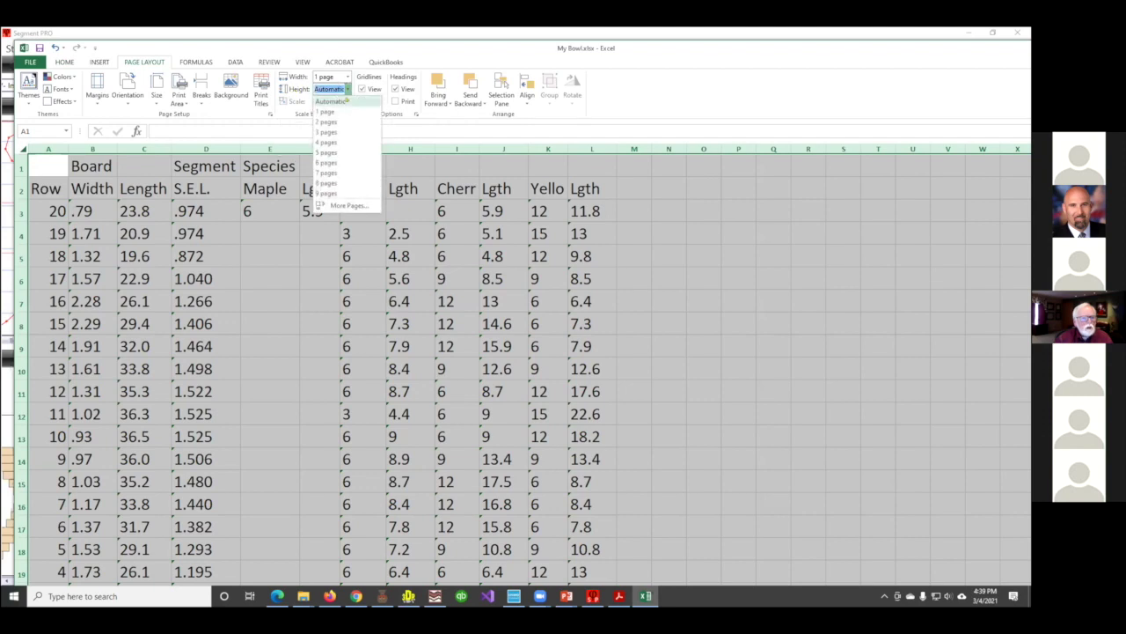
click(320, 111)
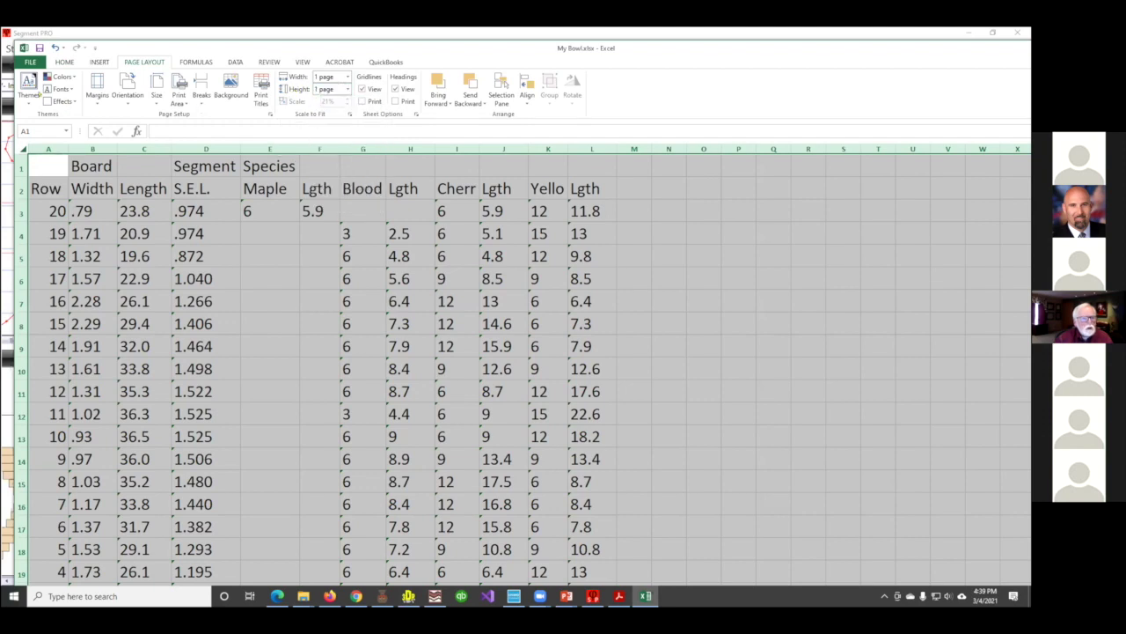
Preview the sheet's printout, then close the workbook without saving the changes
click(29, 61)
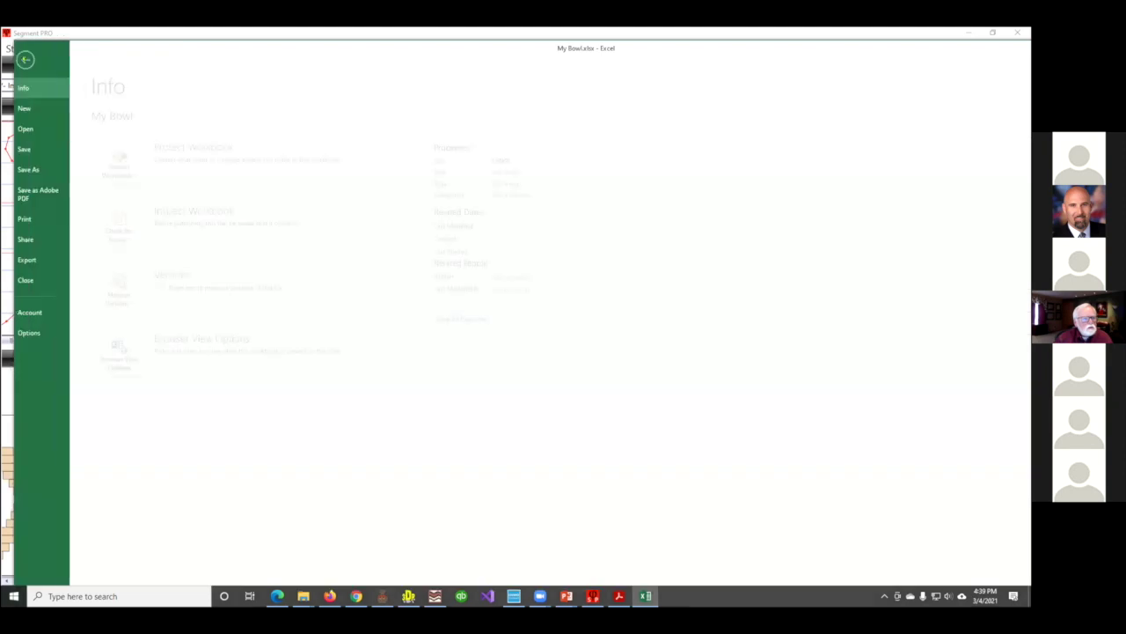
click(37, 219)
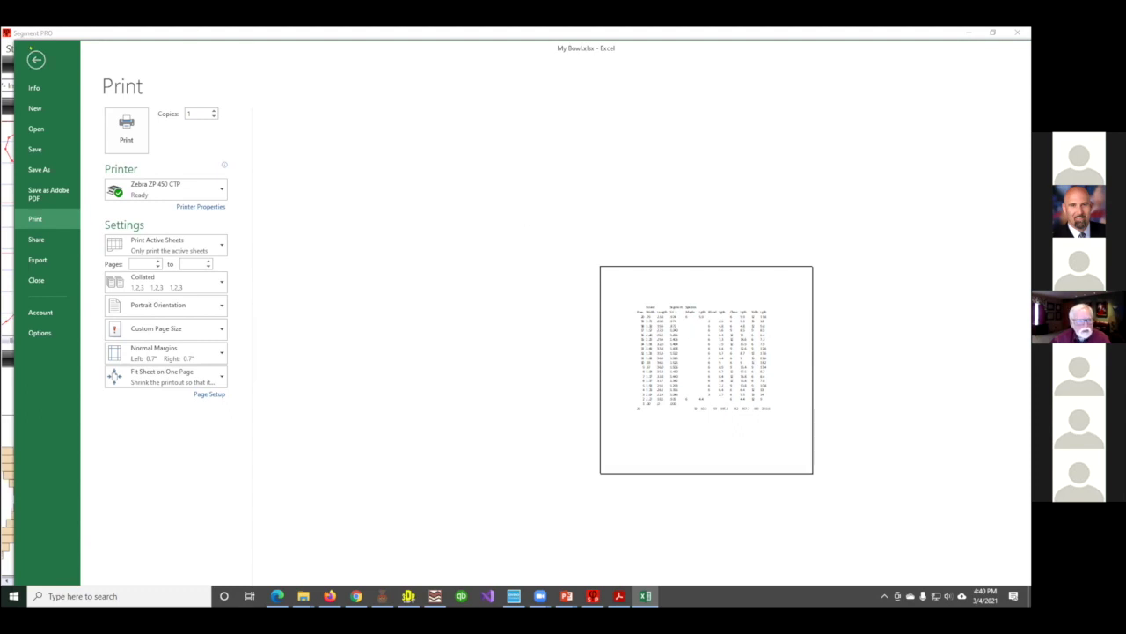
click(35, 58)
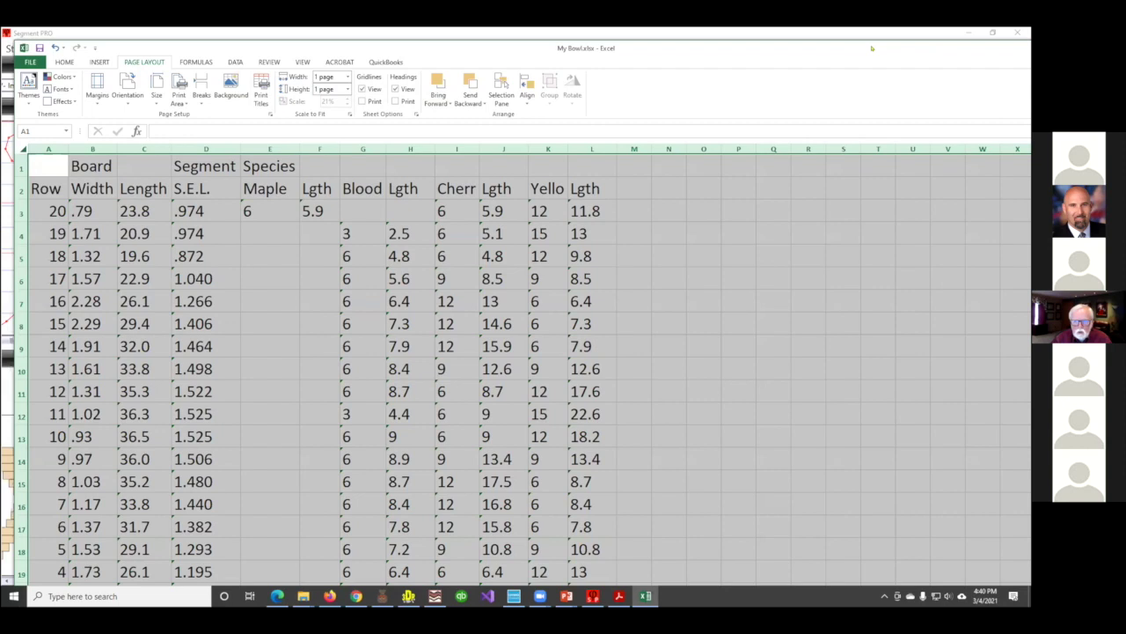
double_click(872, 49)
click(1023, 33)
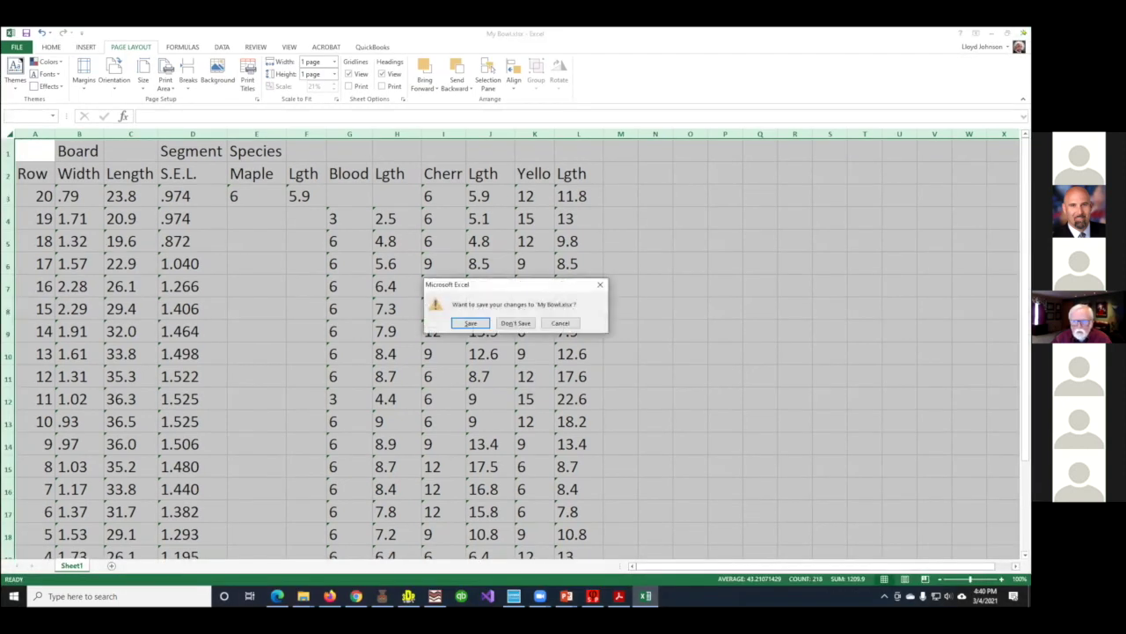
click(516, 323)
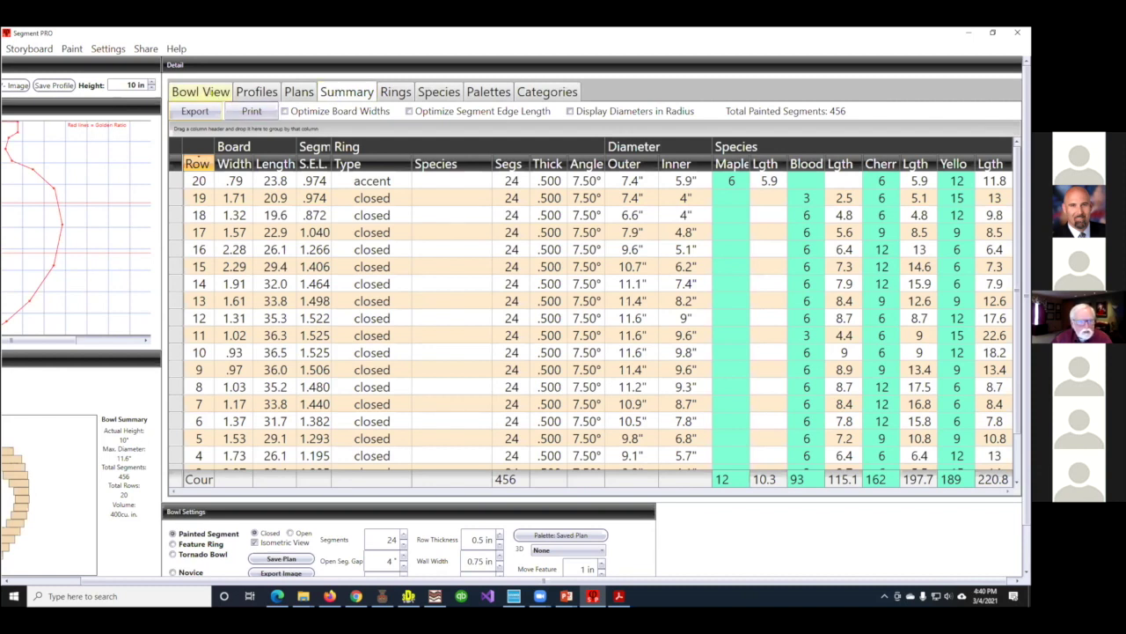
In Segment PRO, return to the bowl view and export the ring charts as a PDF, replacing the existing My Bowl.pdf
click(200, 92)
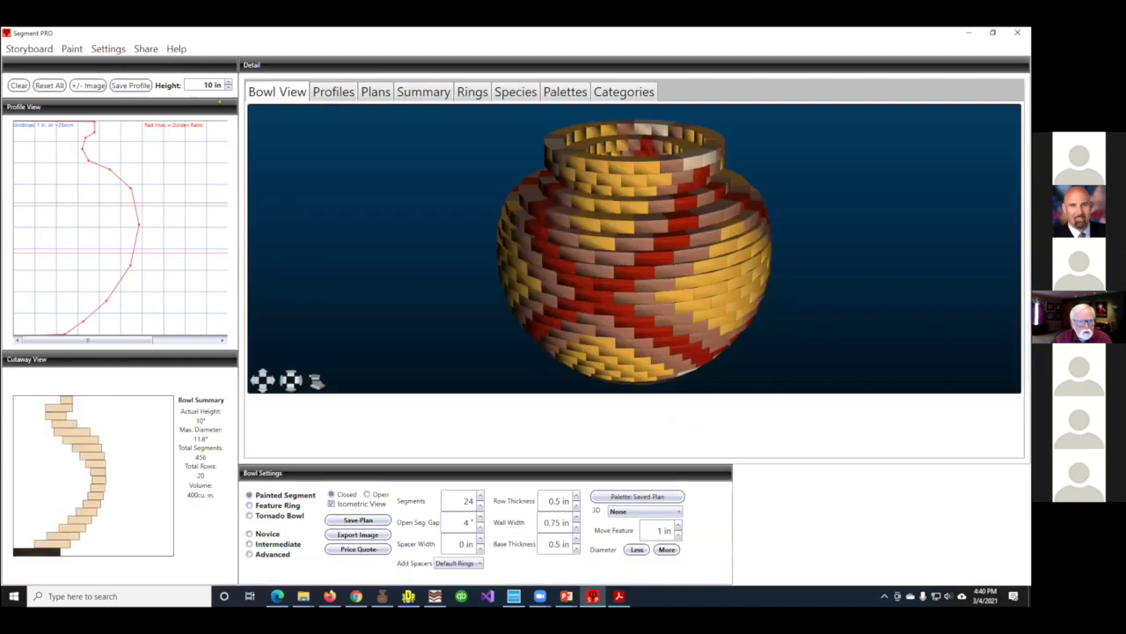
click(473, 91)
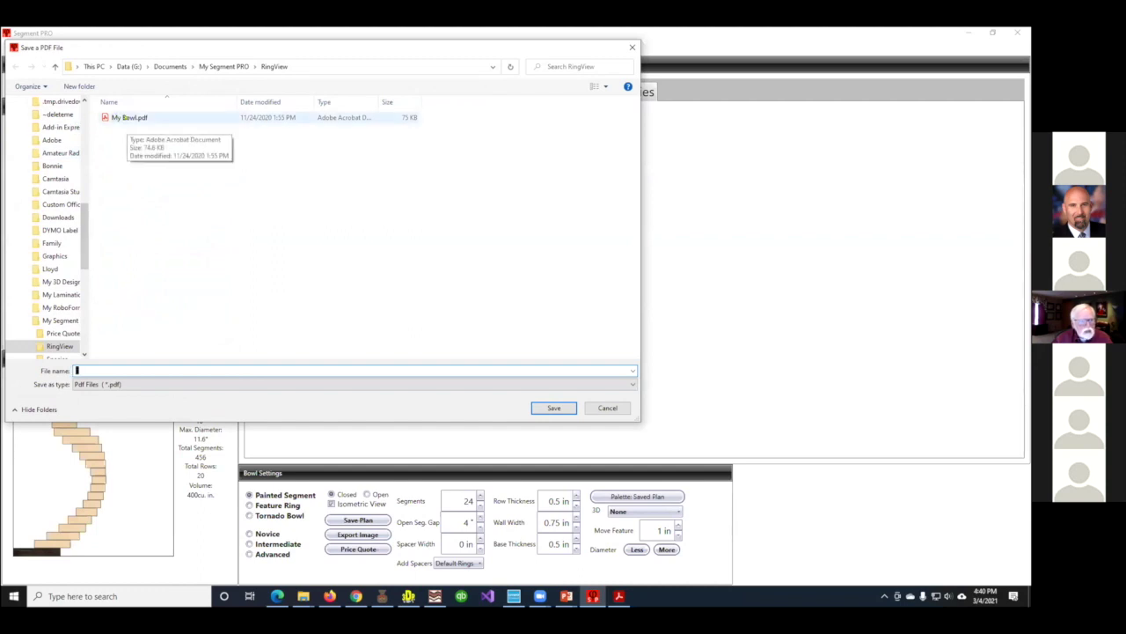
click(124, 117)
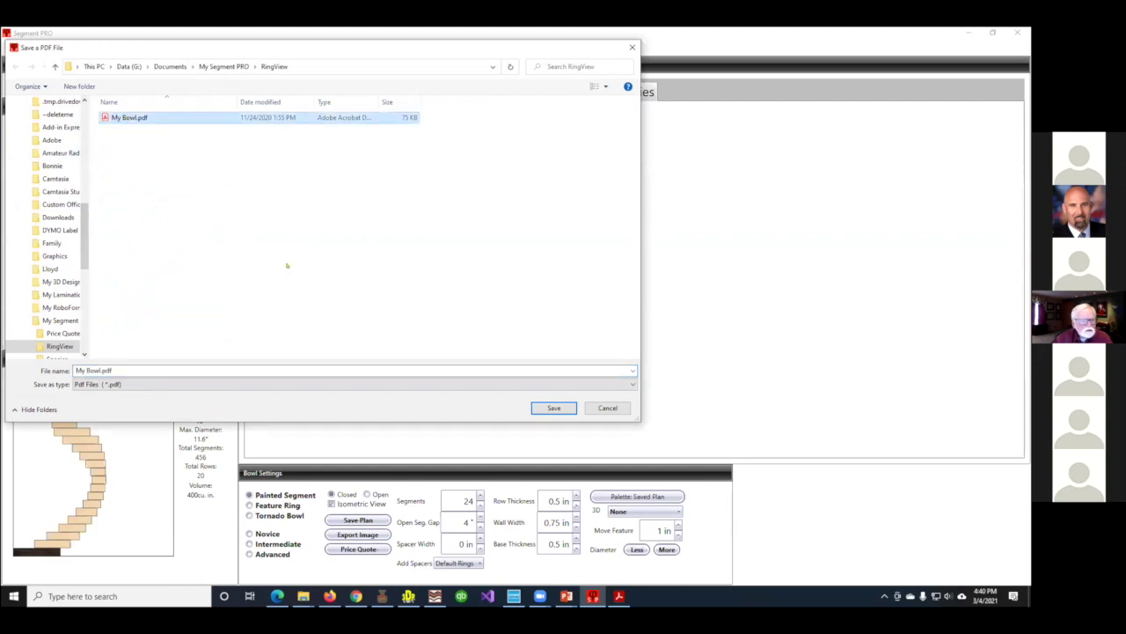
click(552, 408)
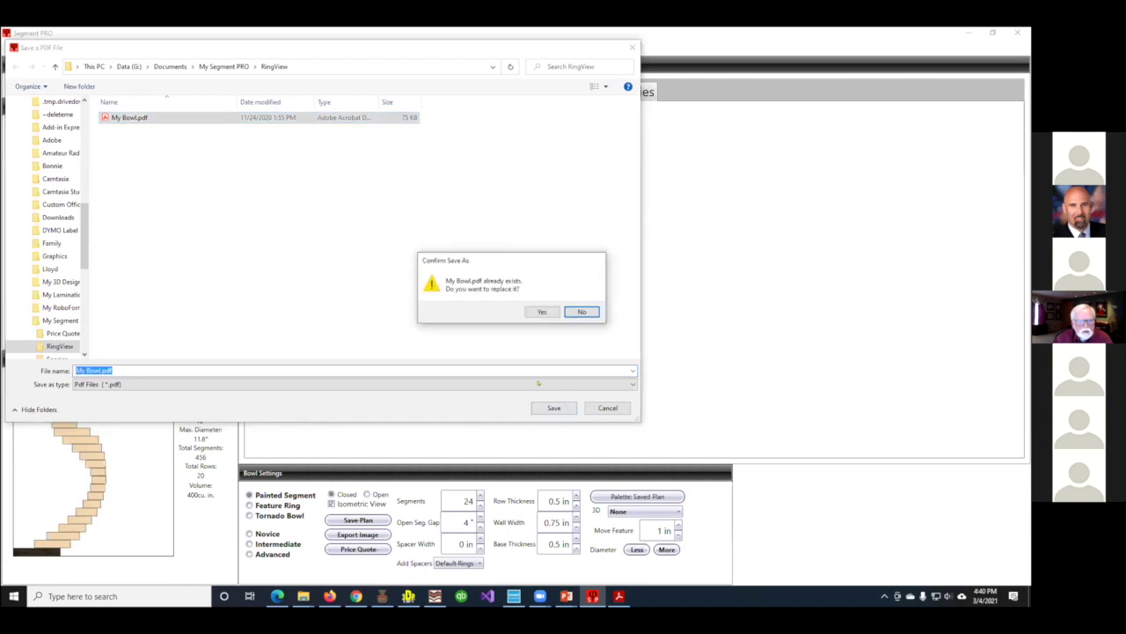
click(540, 312)
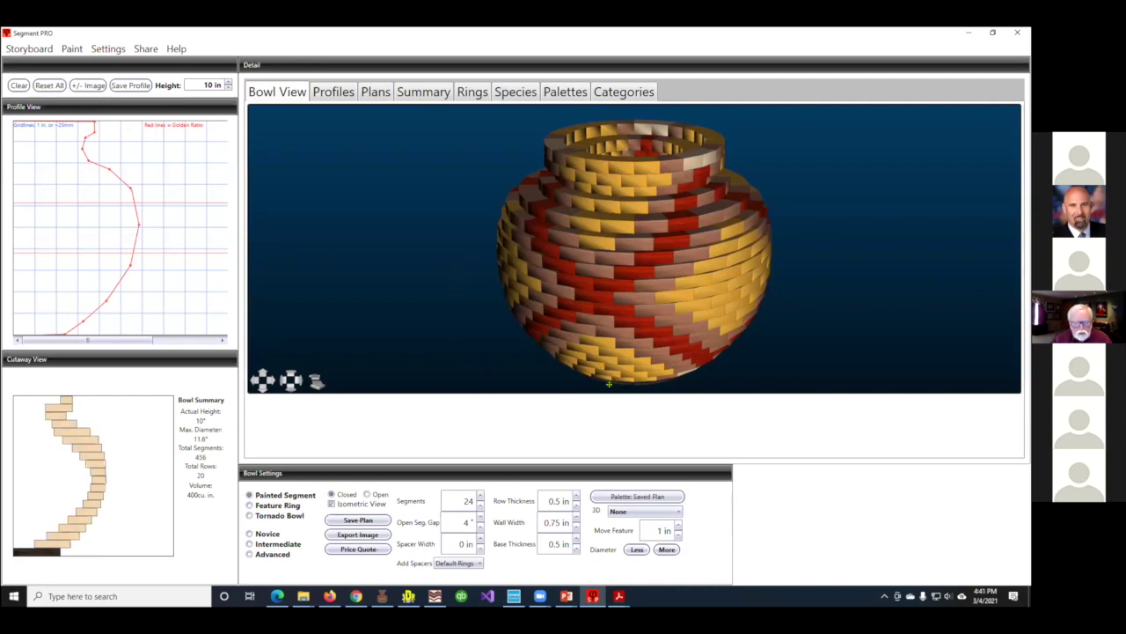
Switch to My Bowl.pdf in Adobe Acrobat and examine the species positioning charts and ring dimensions, from row 2 through row 5
key(alt+Tab)
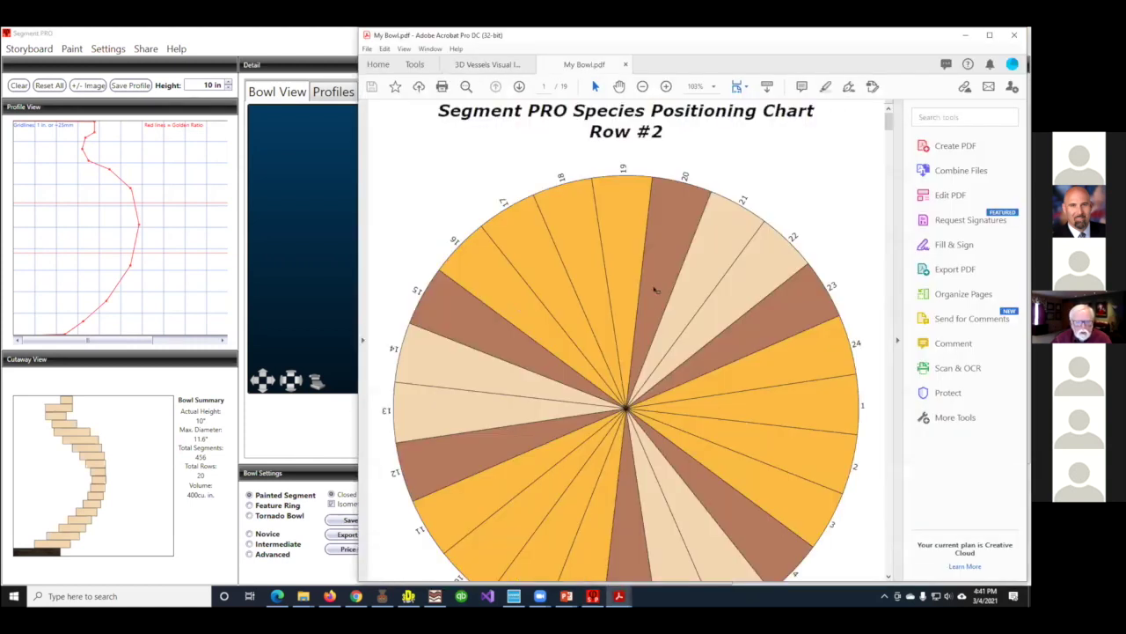
scroll(621, 137, down, 1)
scroll(693, 168, down, 1)
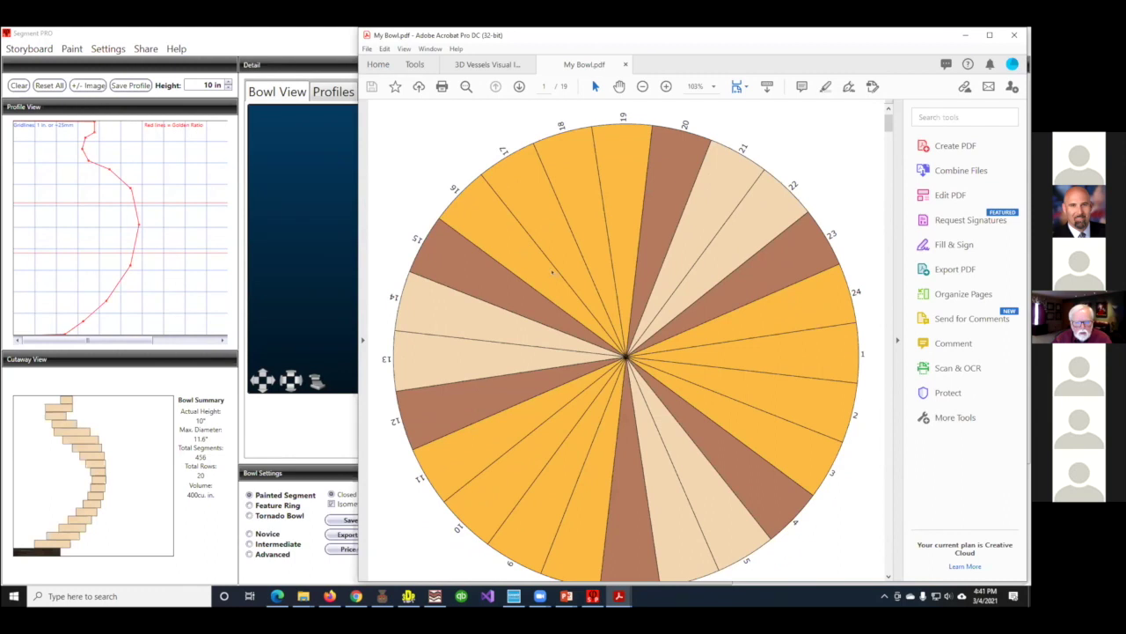
scroll(552, 272, down, 5)
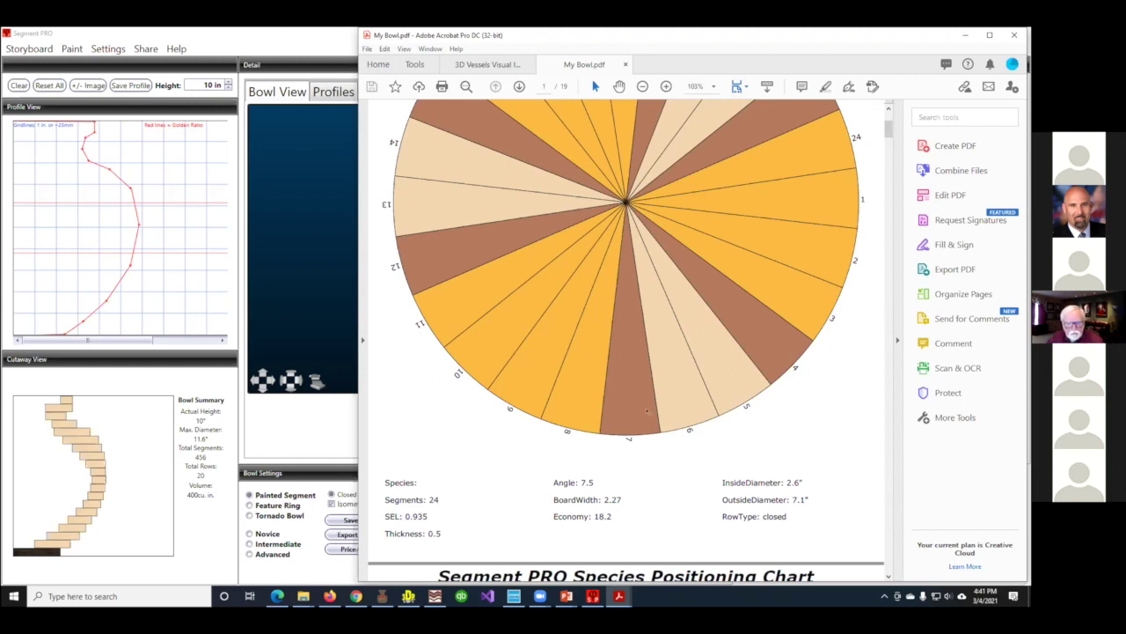
scroll(647, 411, down, 10)
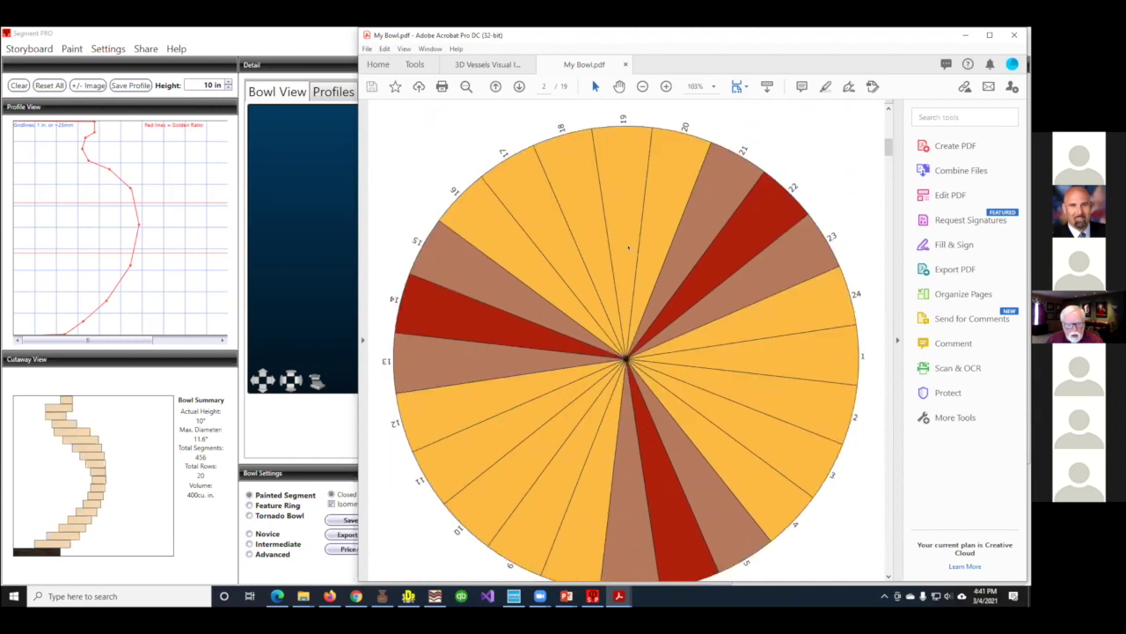
scroll(512, 273, down, 10)
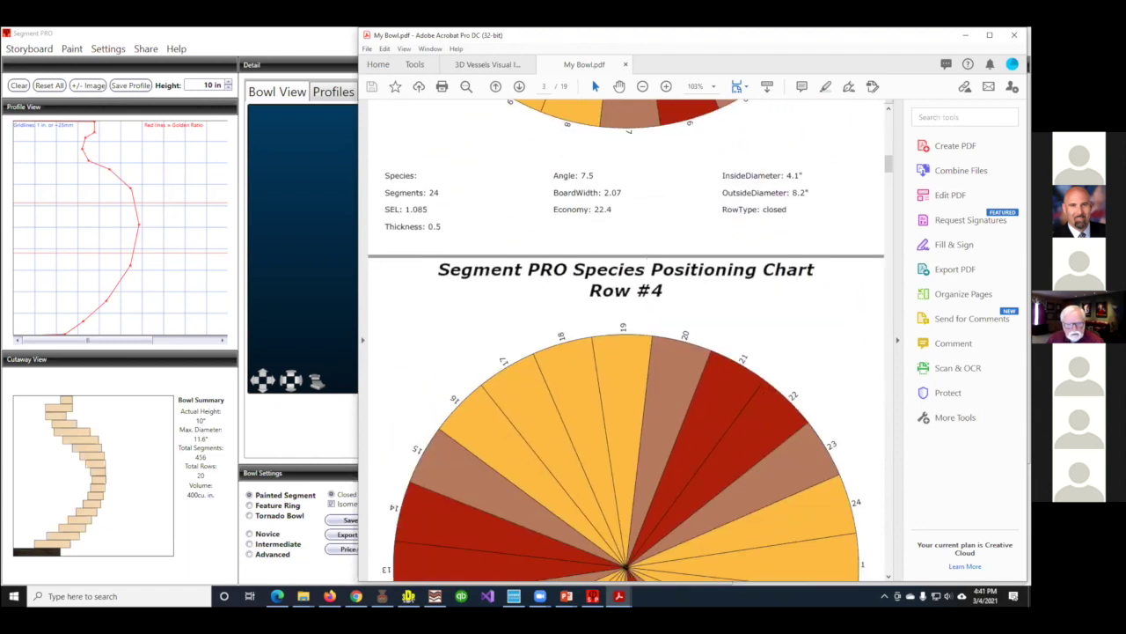
scroll(650, 280, down, 1)
scroll(653, 288, up, 1)
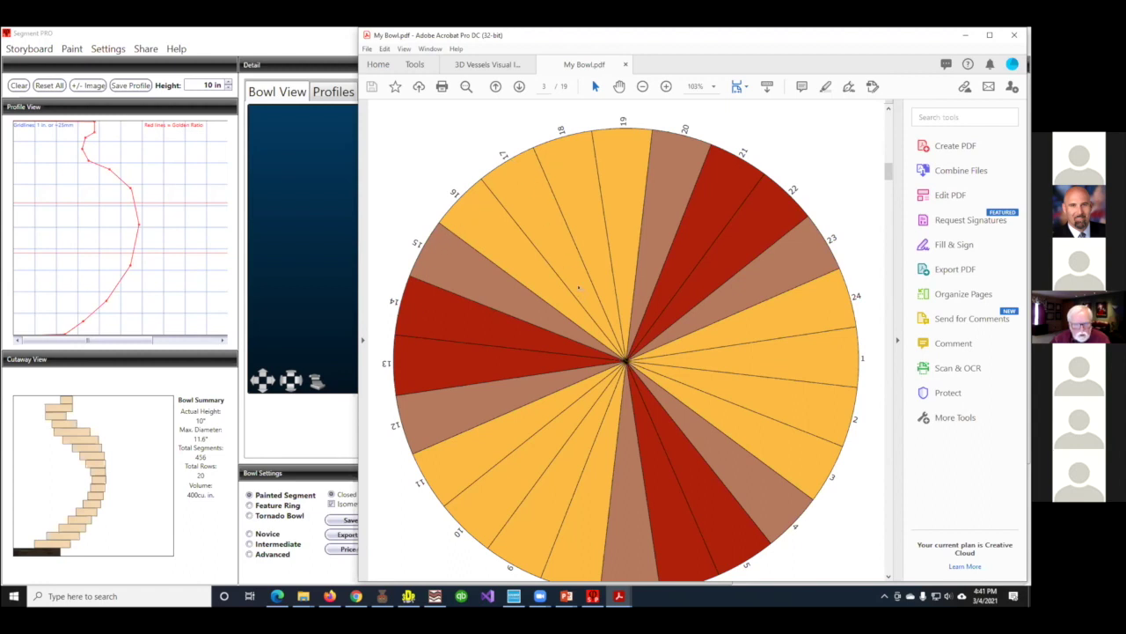
drag(577, 192, 605, 271)
click(620, 202)
scroll(714, 300, down, 1)
scroll(702, 334, down, 8)
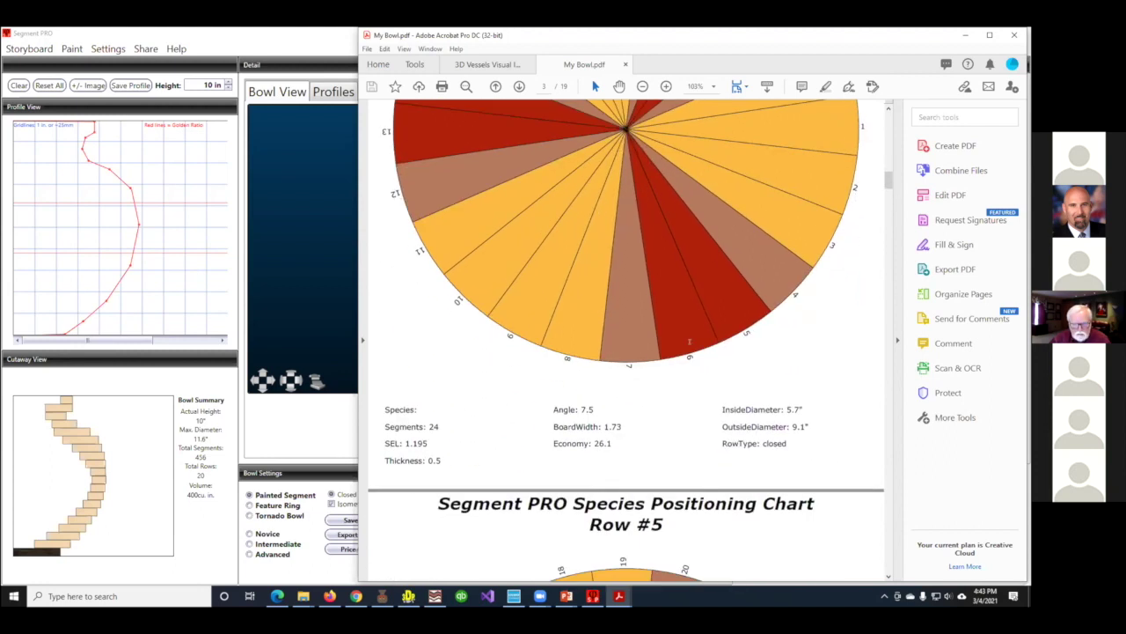
scroll(684, 373, down, 4)
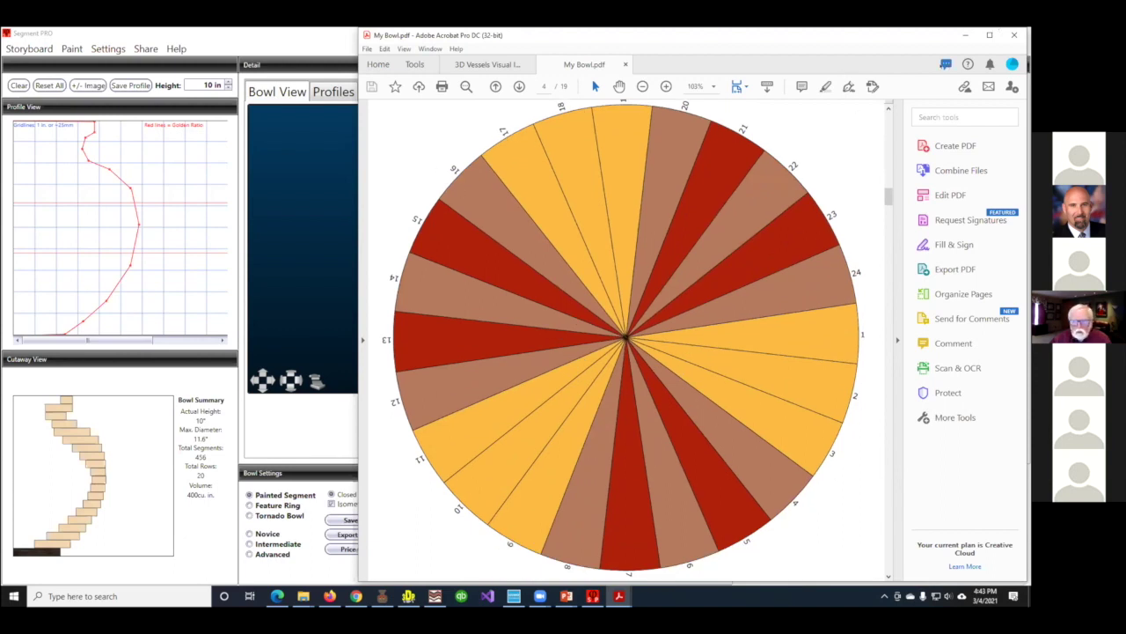
Close only the My Bowl.pdf document and return to the bowl view in Segment PRO
click(1014, 35)
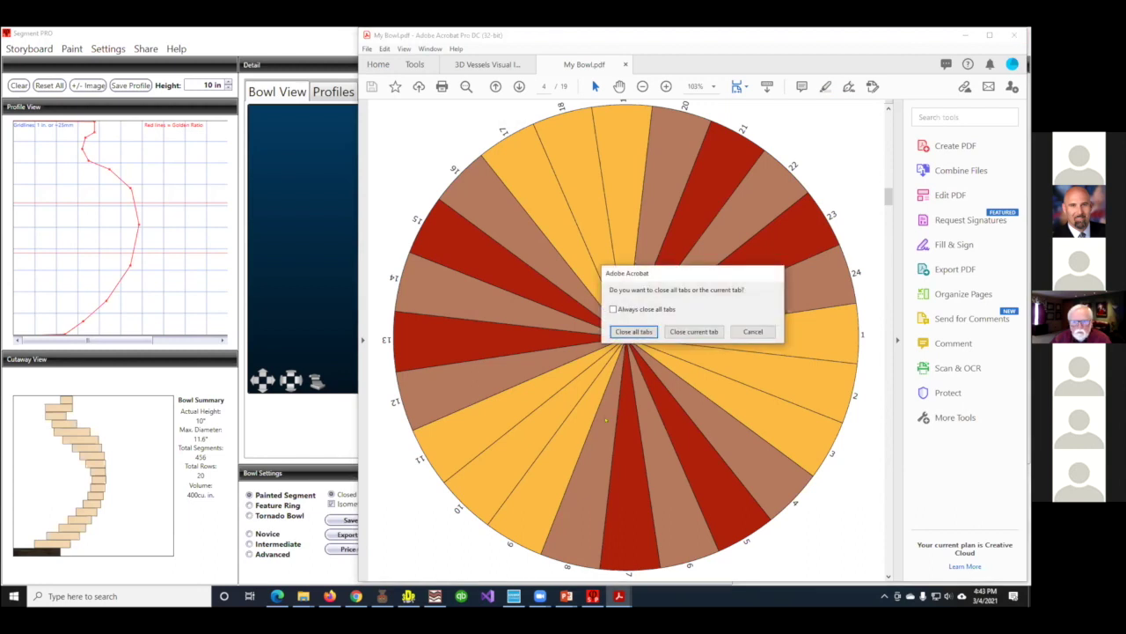
click(715, 332)
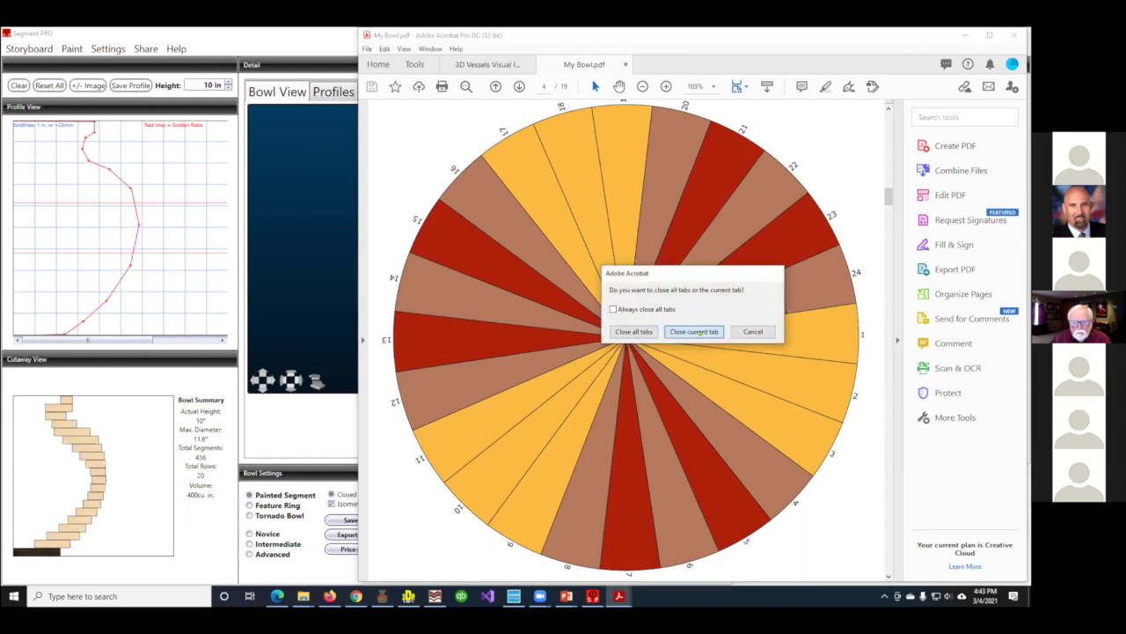
click(312, 204)
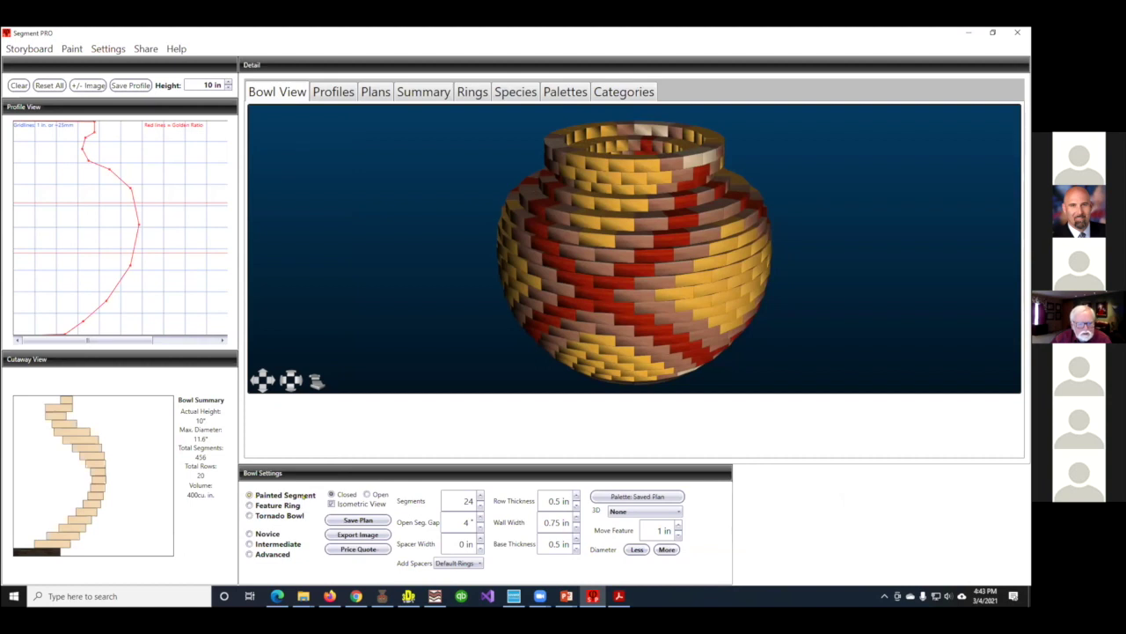
Switch the design to a tornado bowl and set its storyboard to 4 tornado bands per row
click(248, 506)
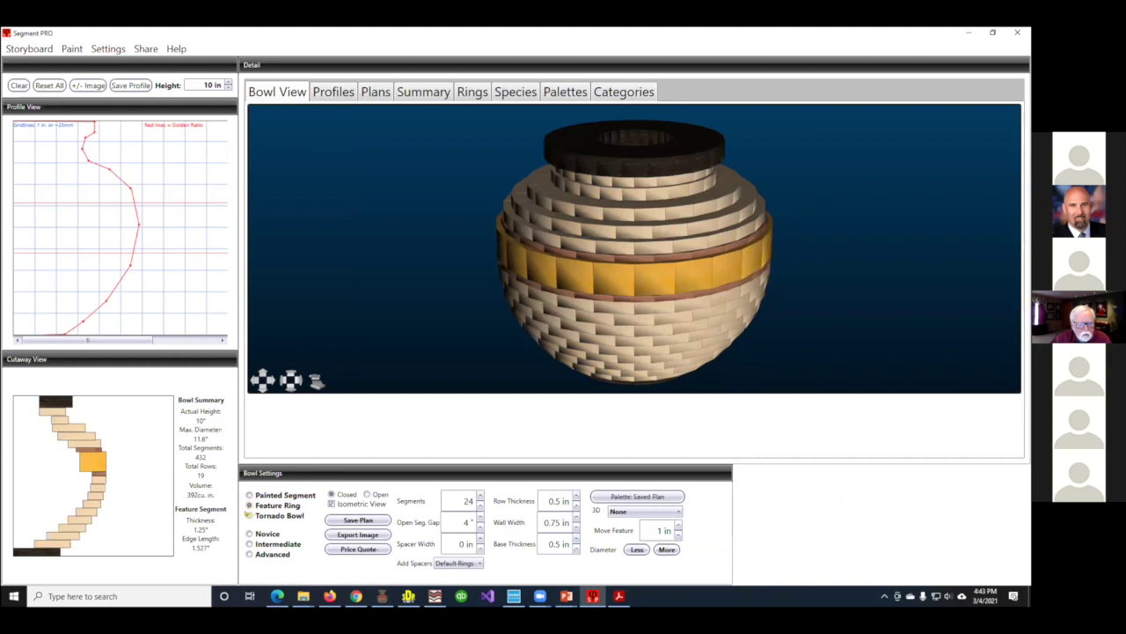
click(249, 516)
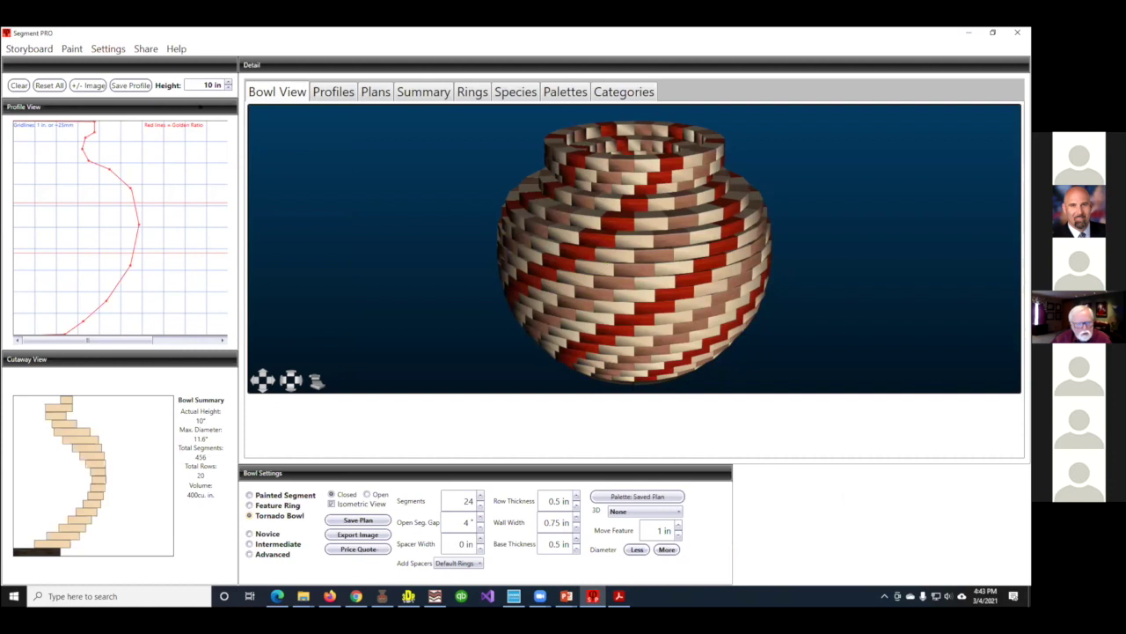
click(26, 49)
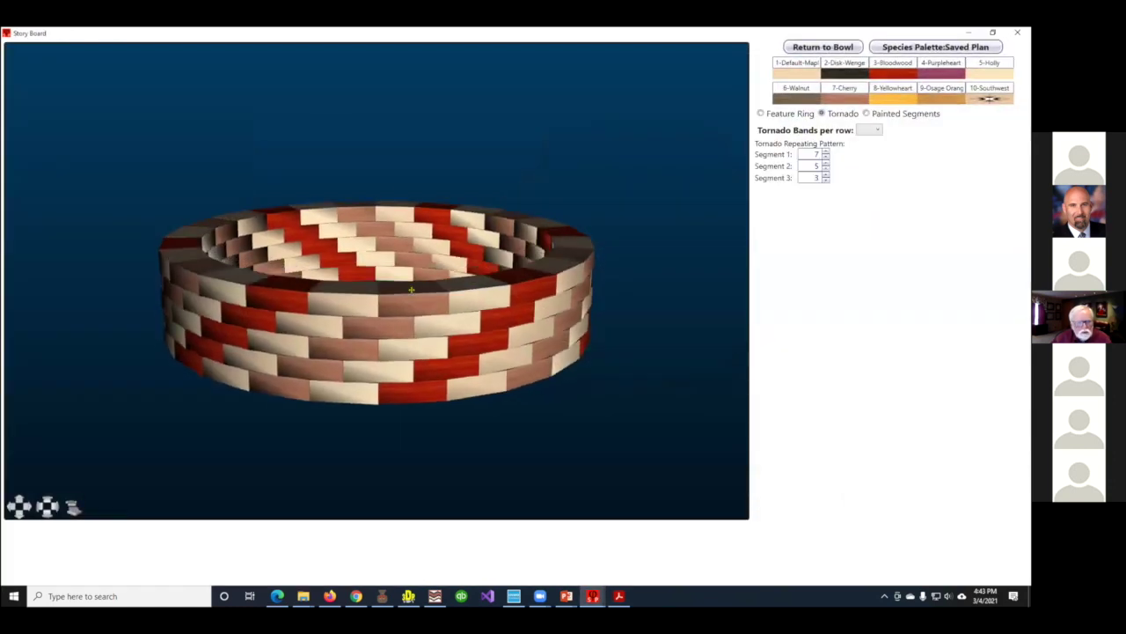
drag(411, 289, 399, 249)
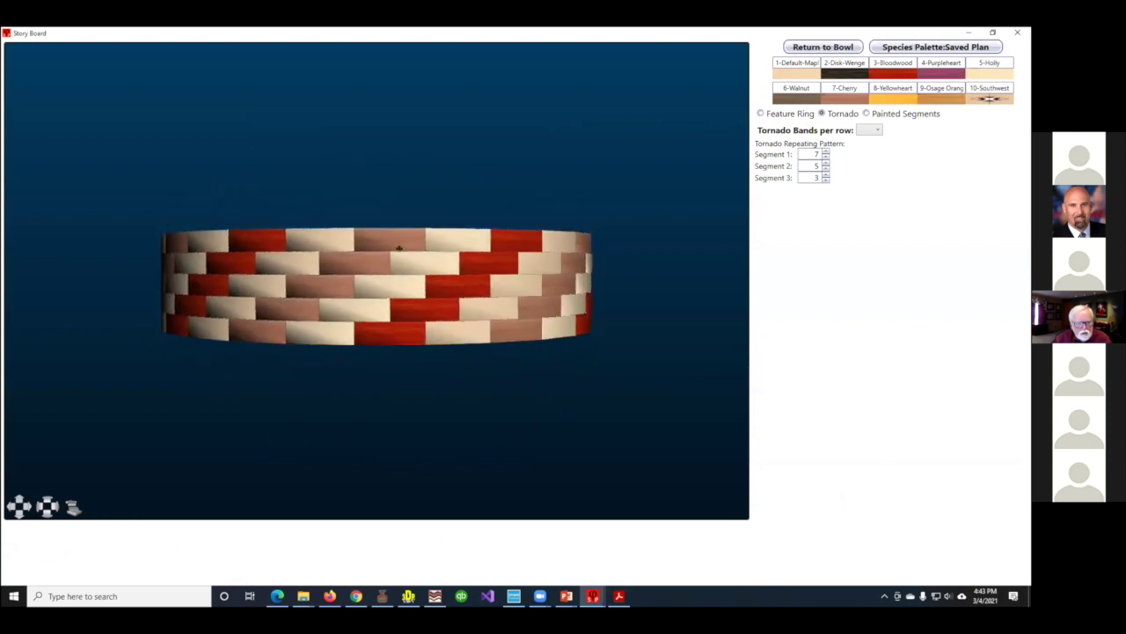
click(872, 129)
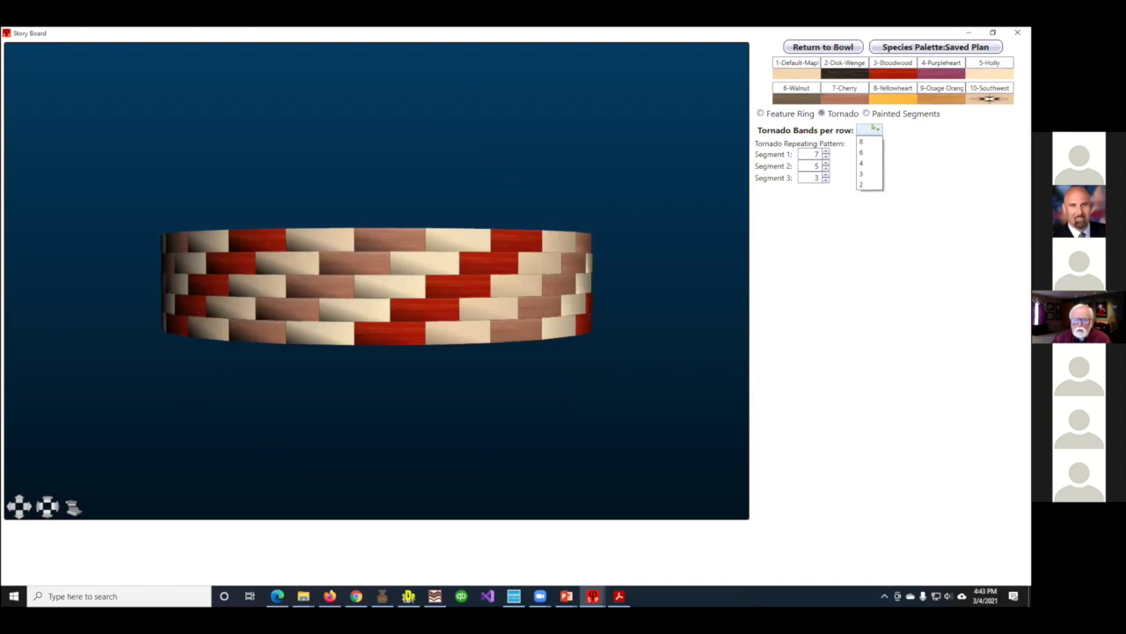
click(869, 162)
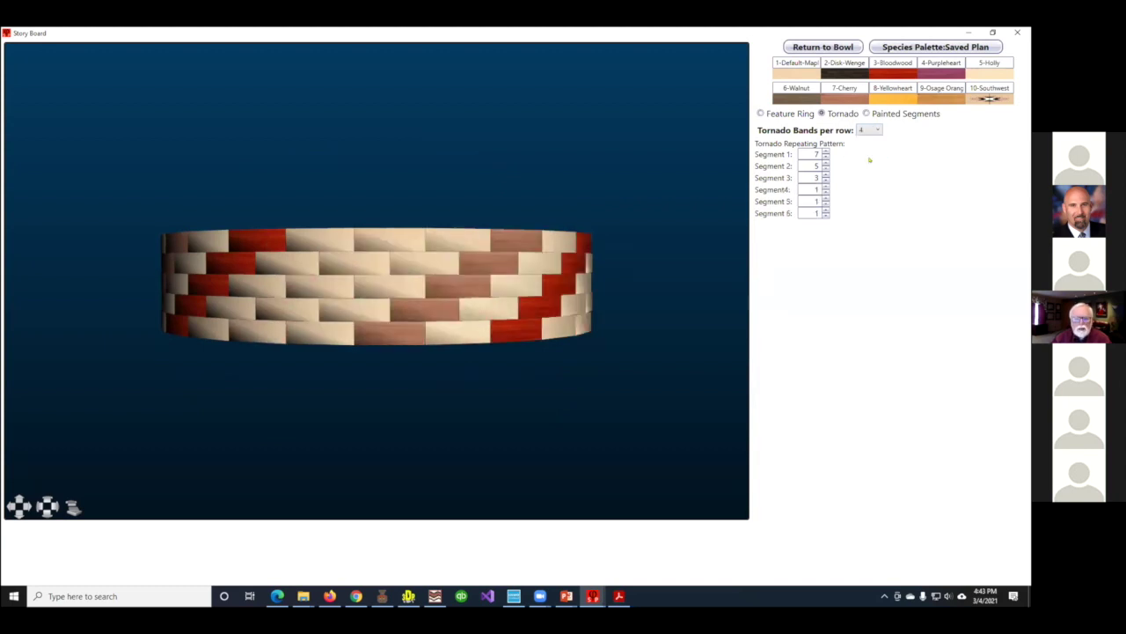
Set tornado pattern segment 4 to species 3 and segment 1 to species 6, and return to the bowl
drag(373, 247, 372, 322)
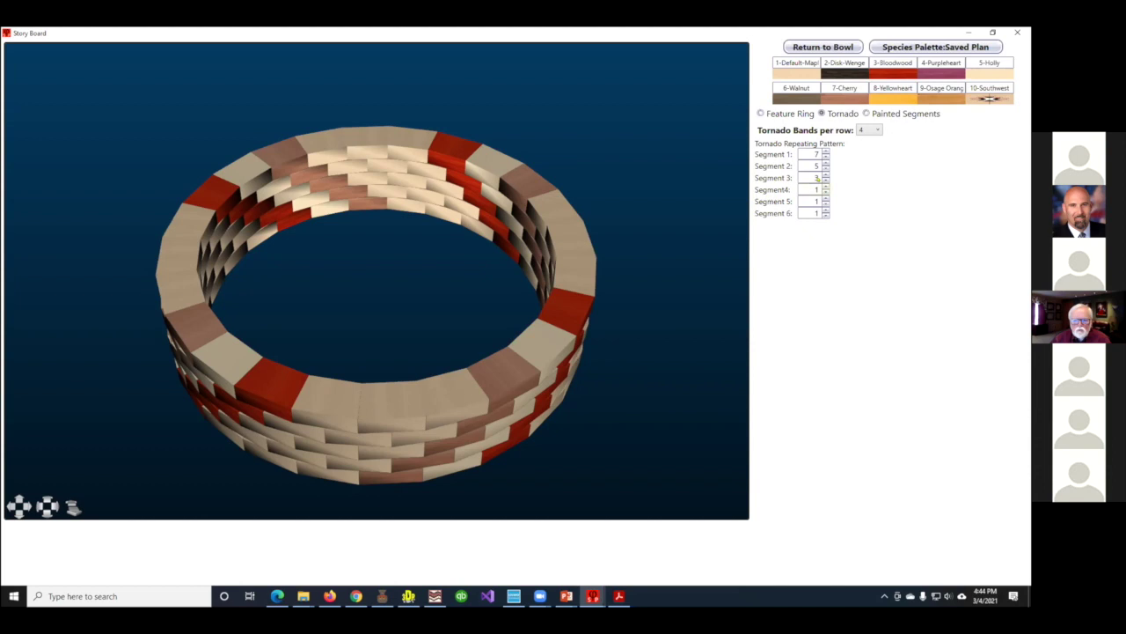
click(826, 186)
click(825, 187)
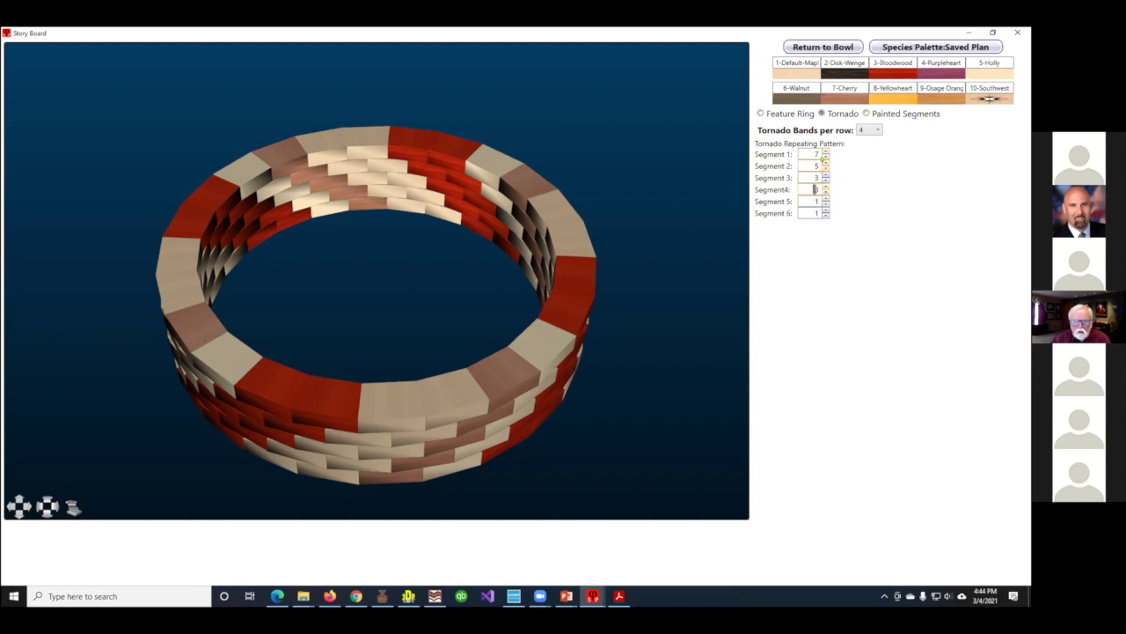
click(826, 153)
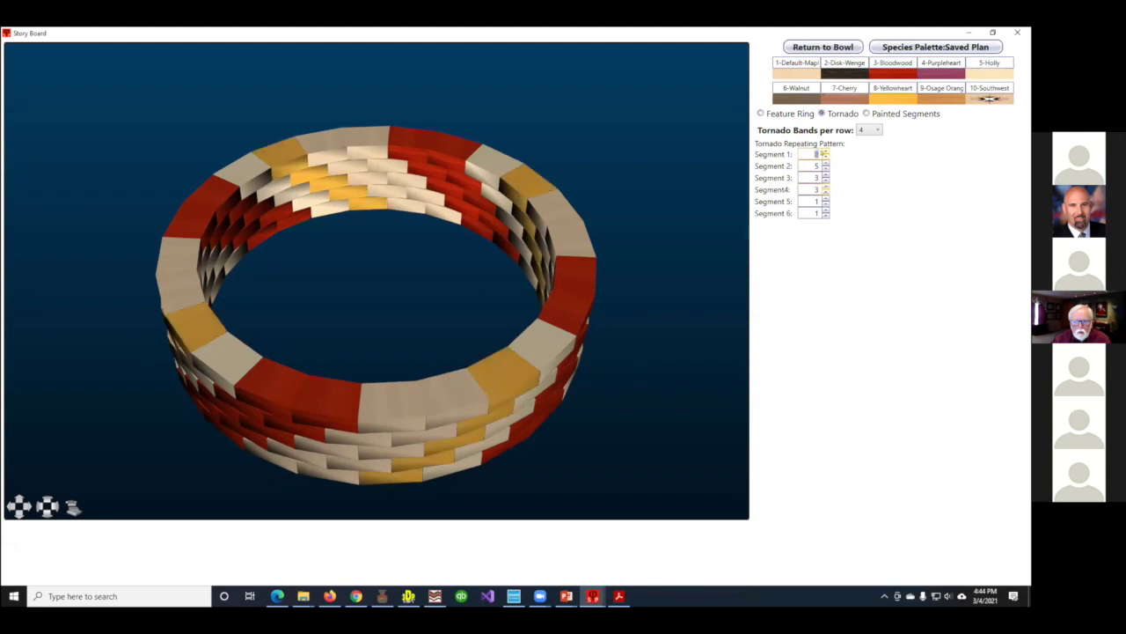
click(826, 158)
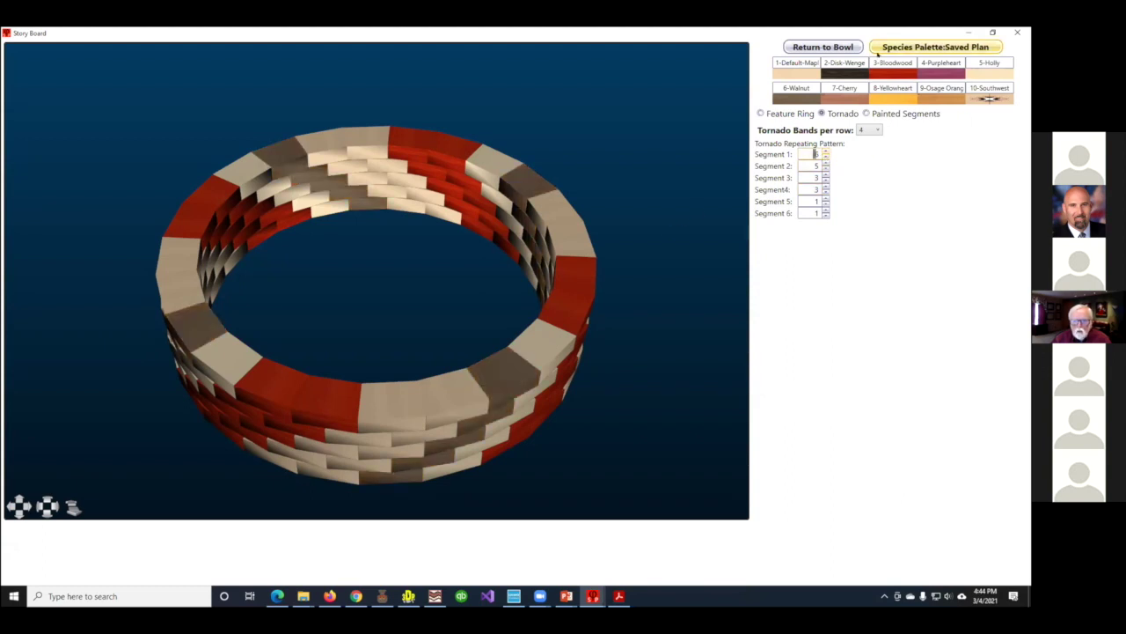
click(823, 47)
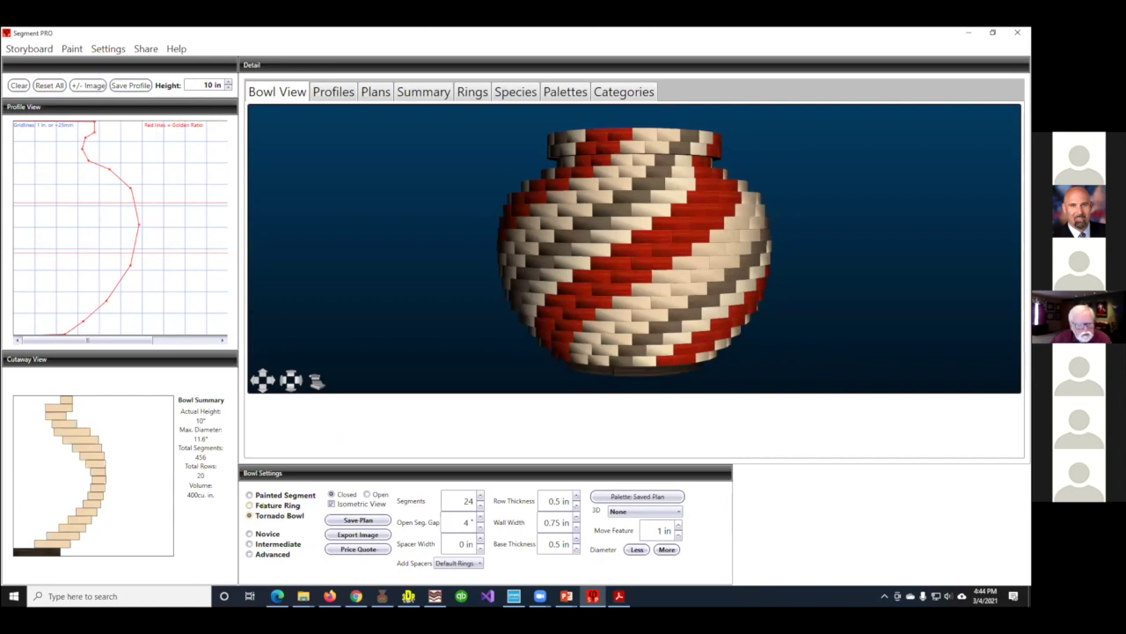
Switch the bowl back to the feature ring design and look through the species library
click(258, 504)
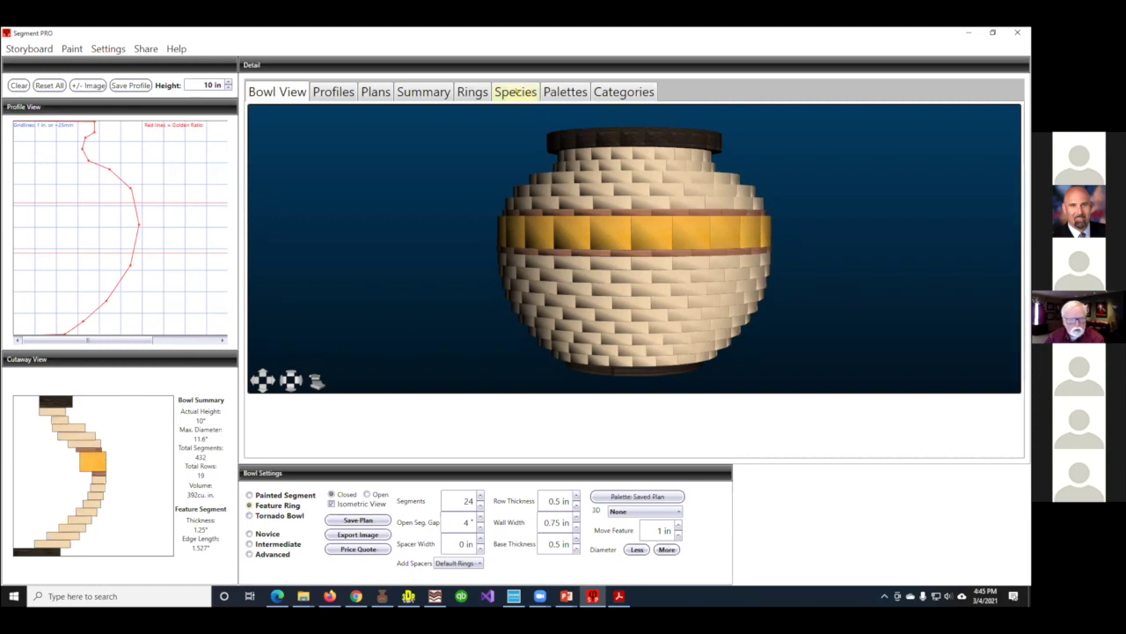
click(515, 92)
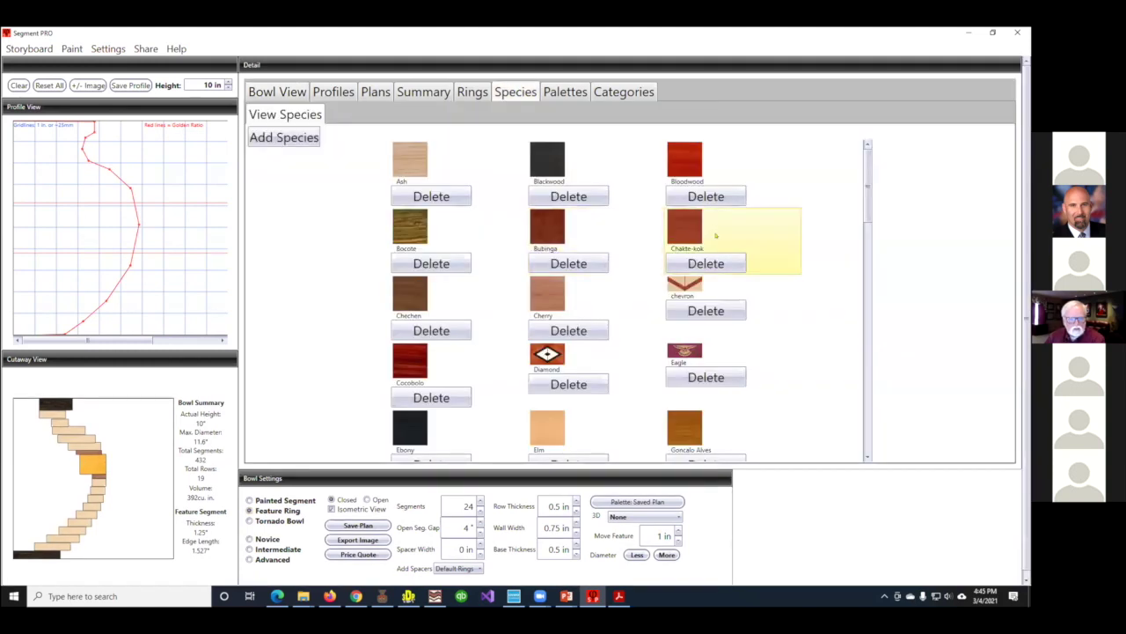
scroll(804, 322, down, 2)
scroll(807, 331, down, 5)
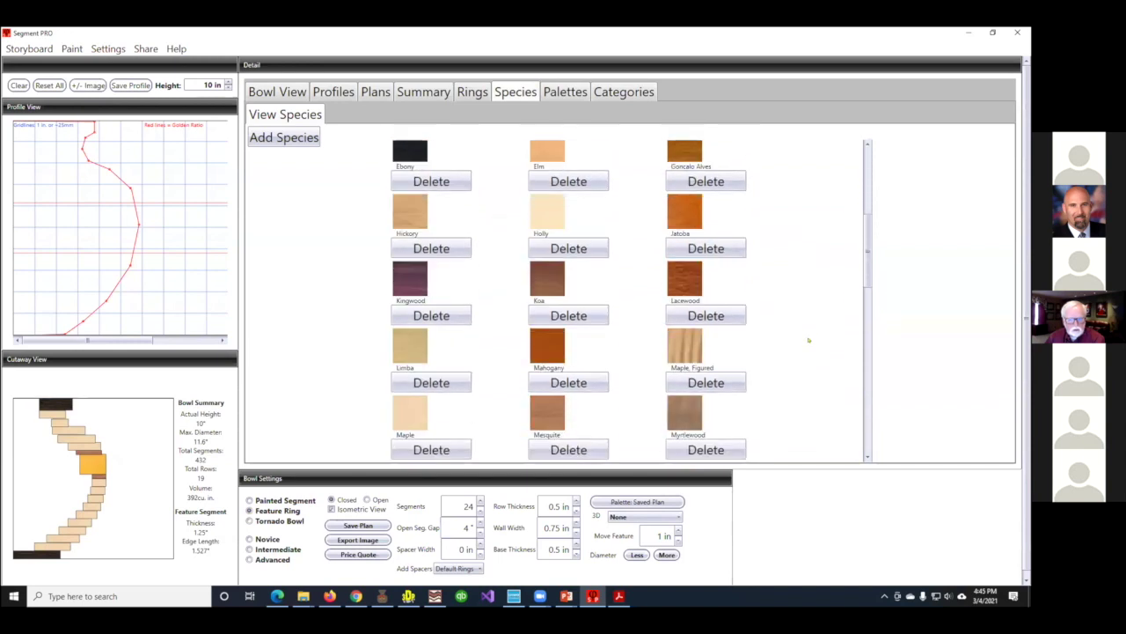
scroll(809, 343, up, 3)
scroll(809, 343, up, 3)
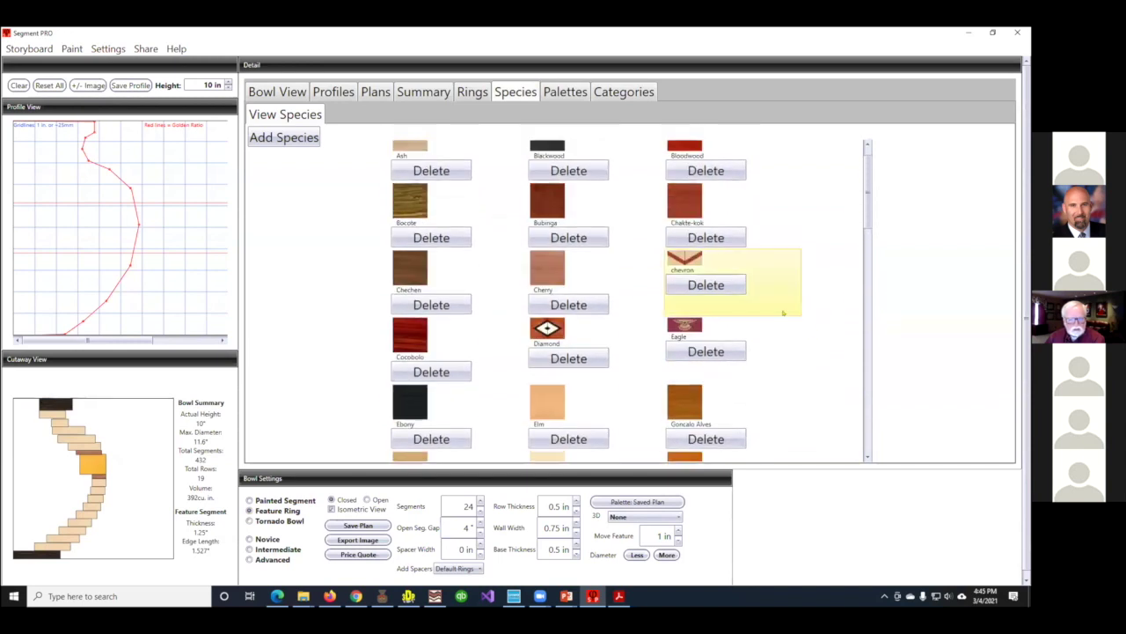
In File Explorer, examine the wood images in the Species folder of My Segment PRO, and return to Segment PRO
mouse_move(303, 595)
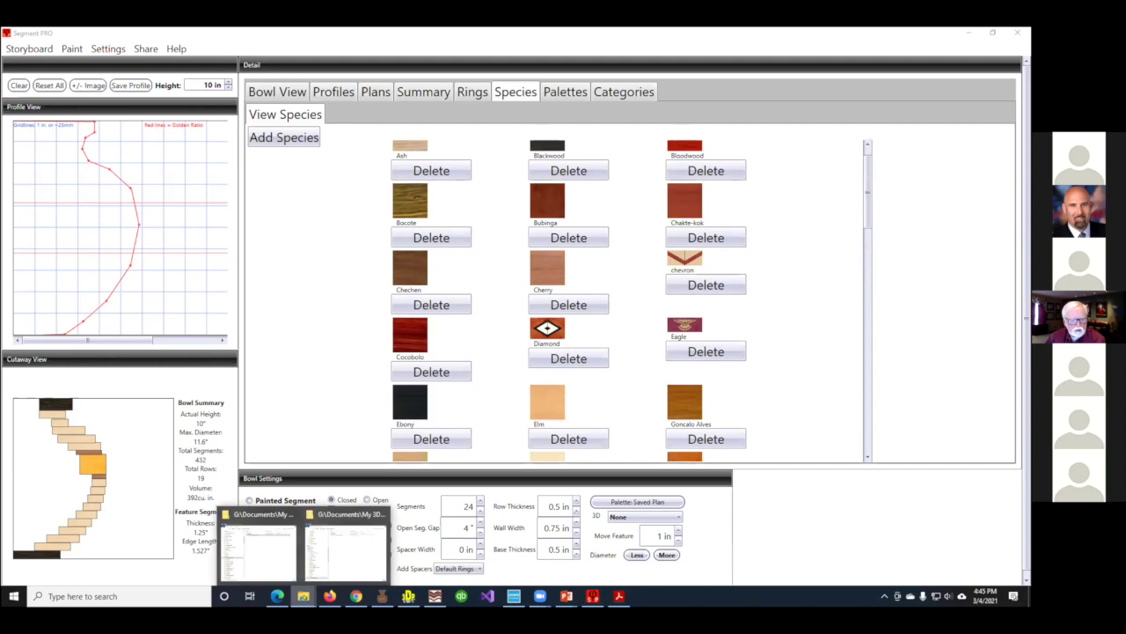
click(357, 539)
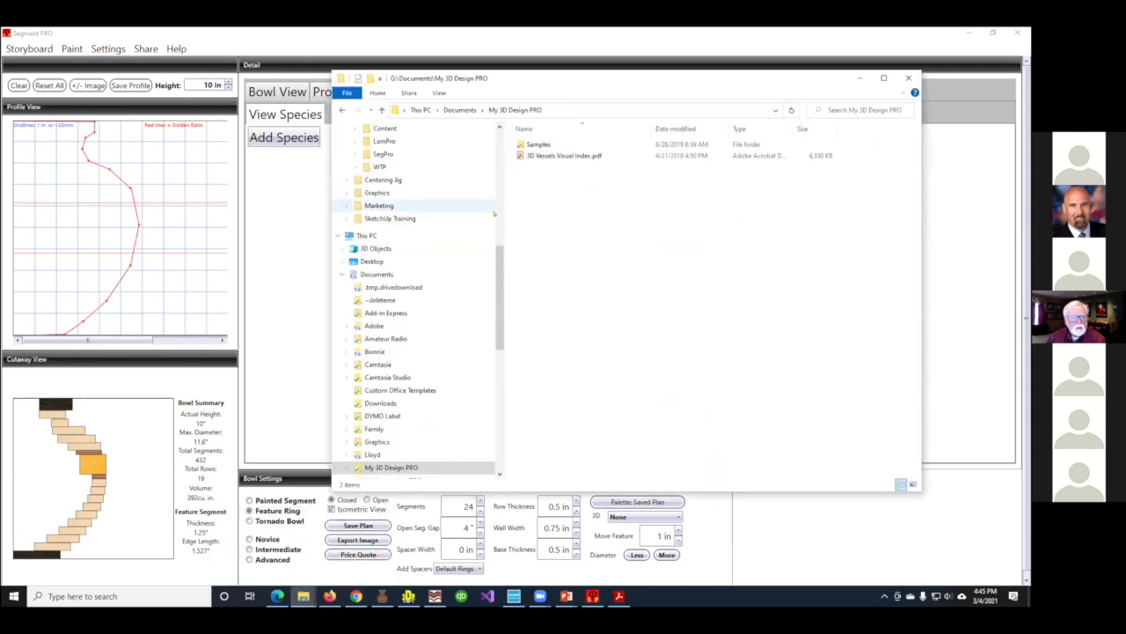
scroll(496, 293, up, 1)
scroll(495, 293, down, 5)
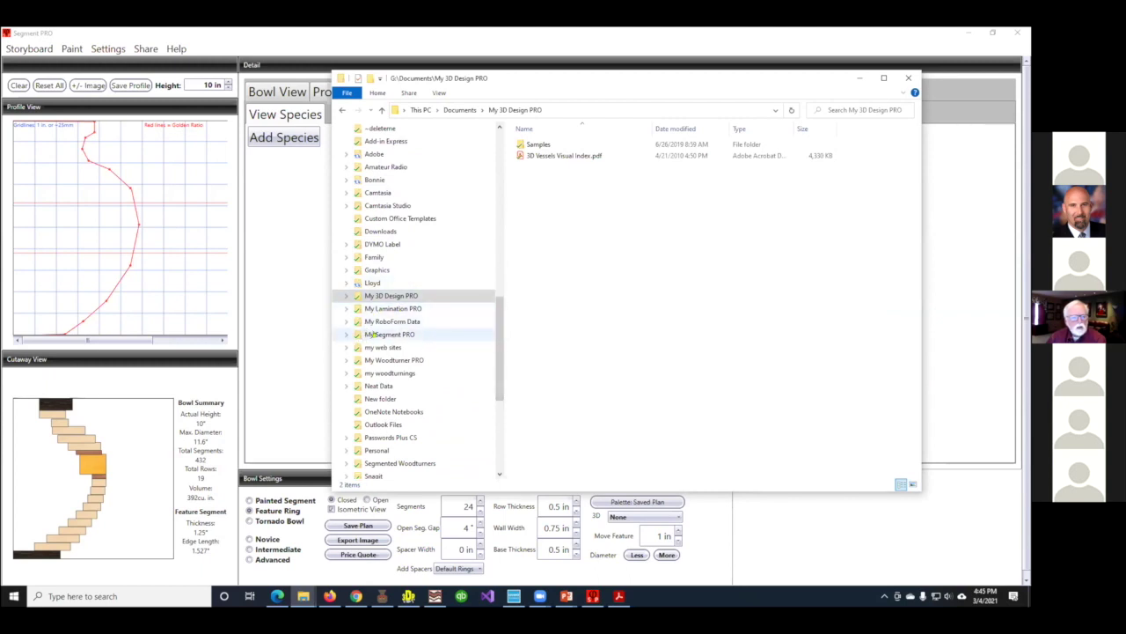
click(383, 335)
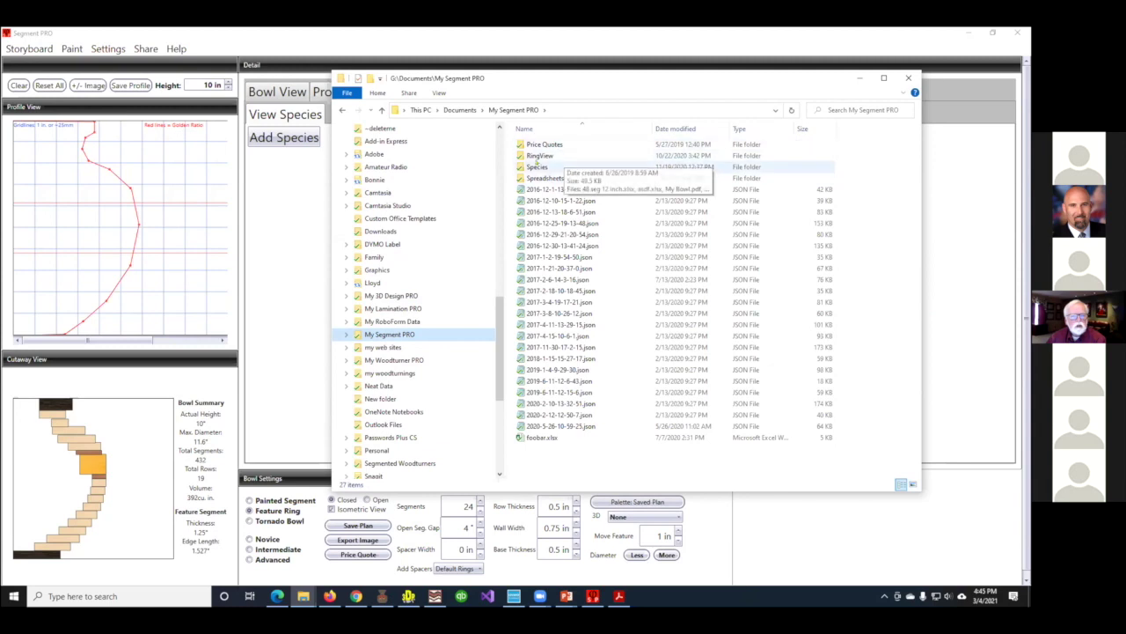
double_click(537, 167)
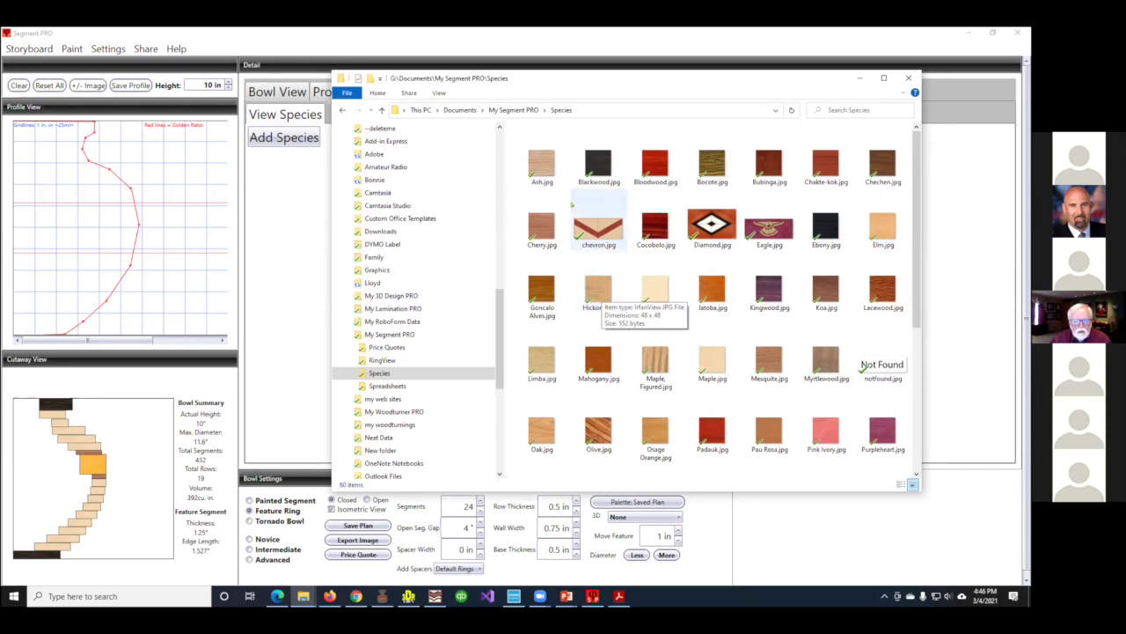
click(286, 185)
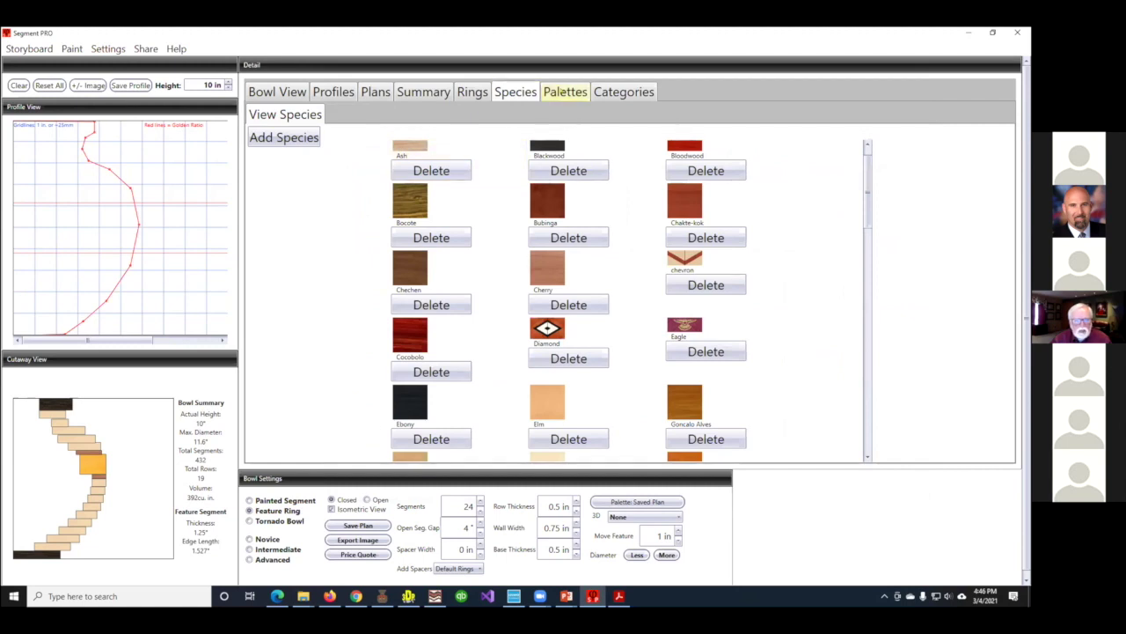
Change the default species in My Default Palette to Bubinga
click(563, 92)
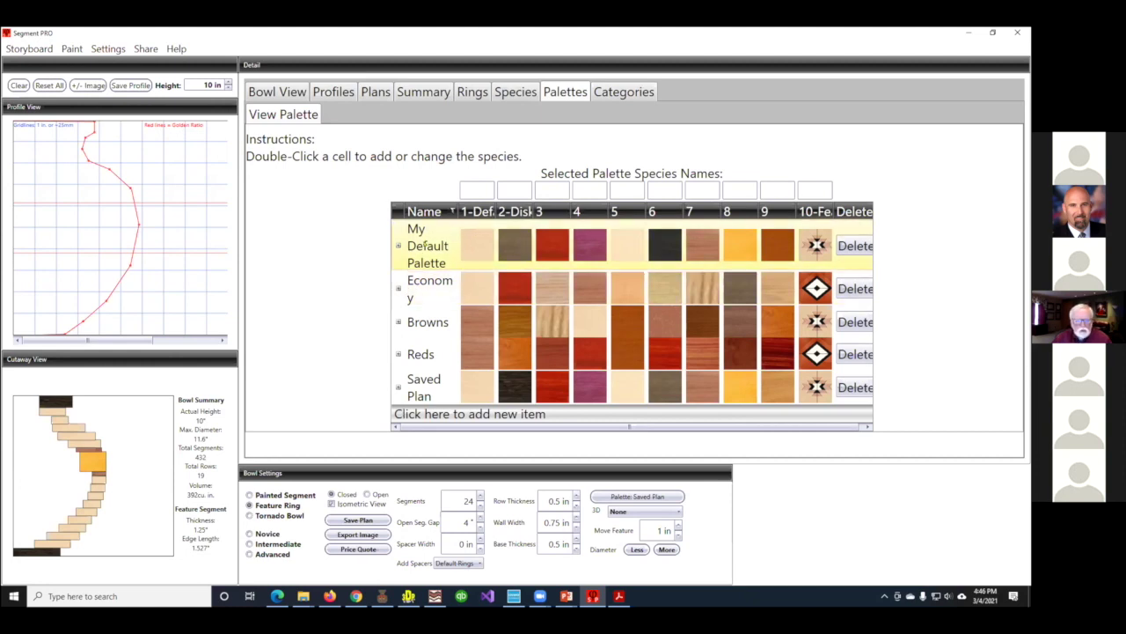
click(637, 246)
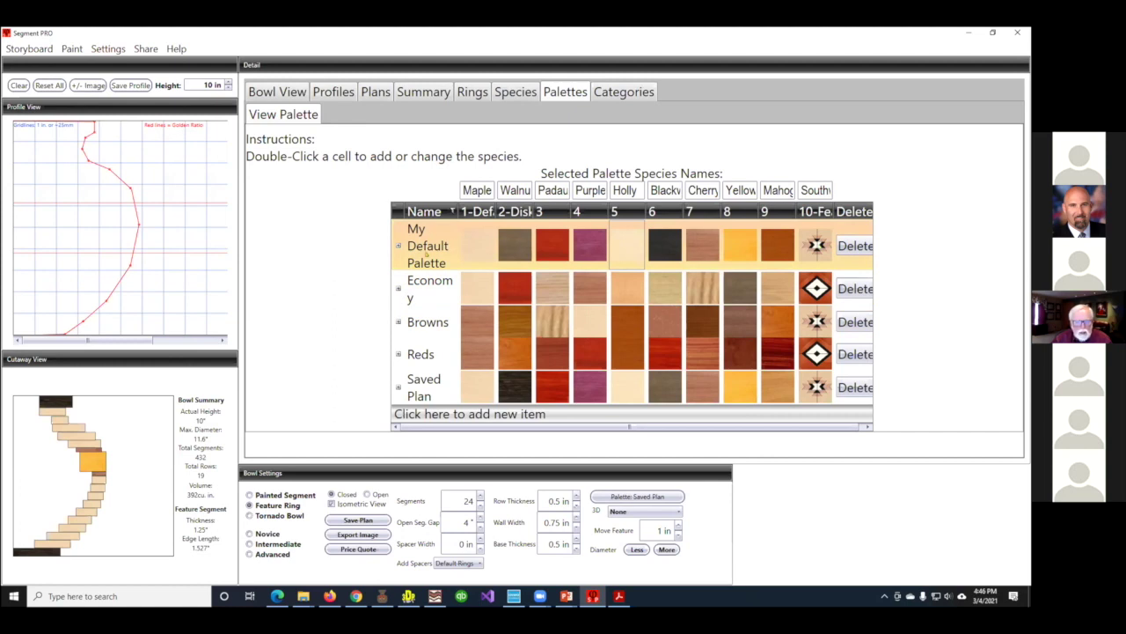
double_click(476, 243)
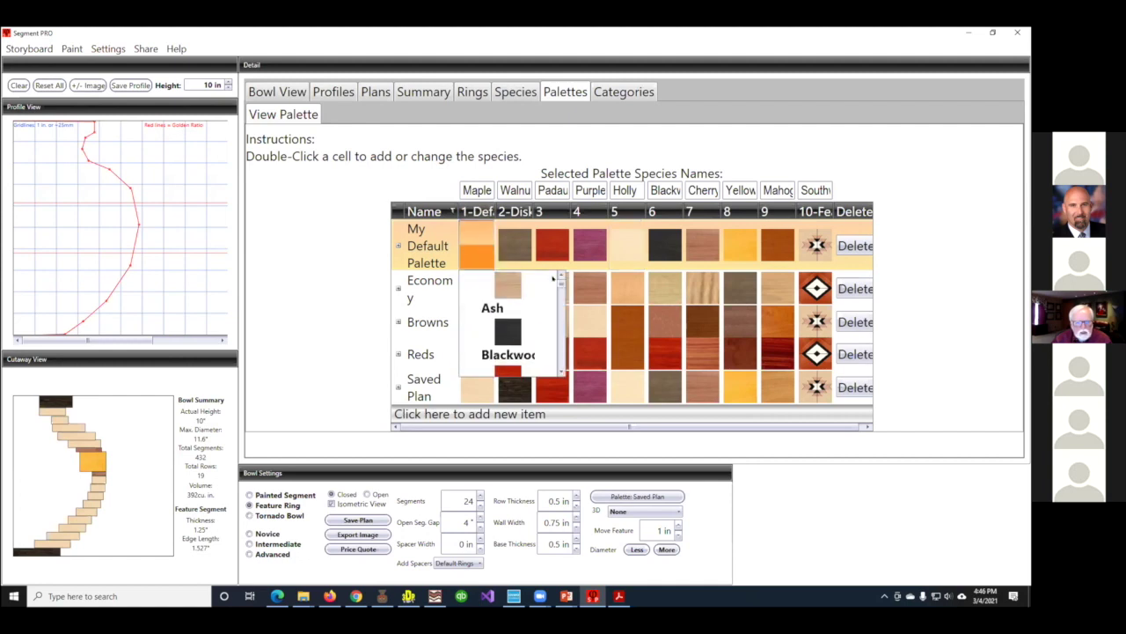
click(562, 322)
click(562, 323)
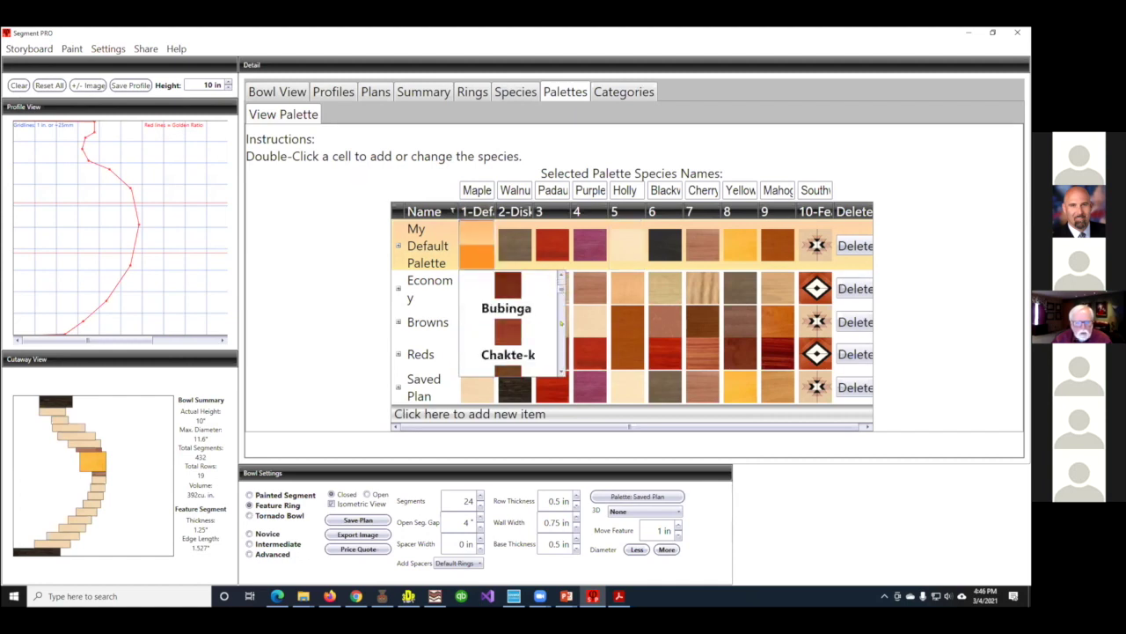
click(507, 295)
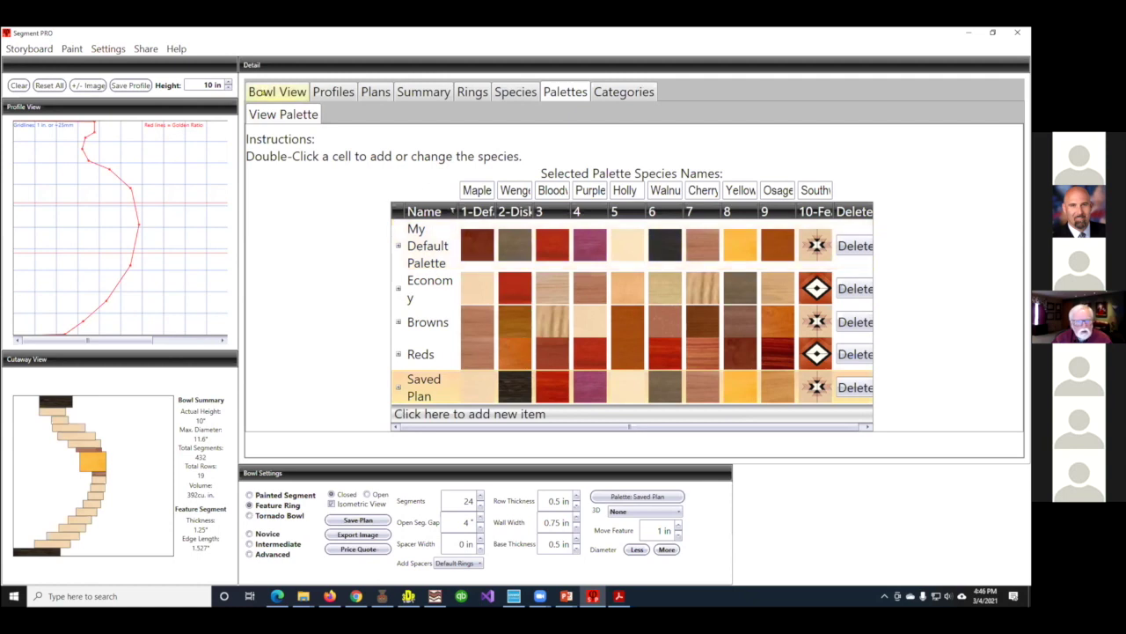
Return to the bowl view, apply My Default Palette to the bowl and inspect it from the side
click(277, 91)
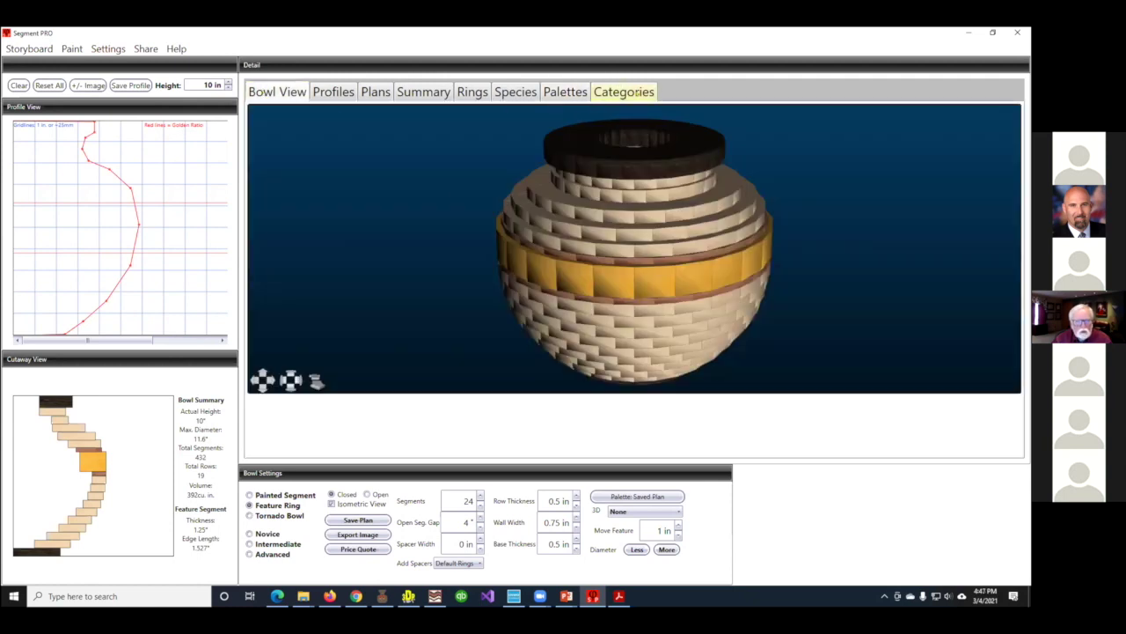
click(649, 495)
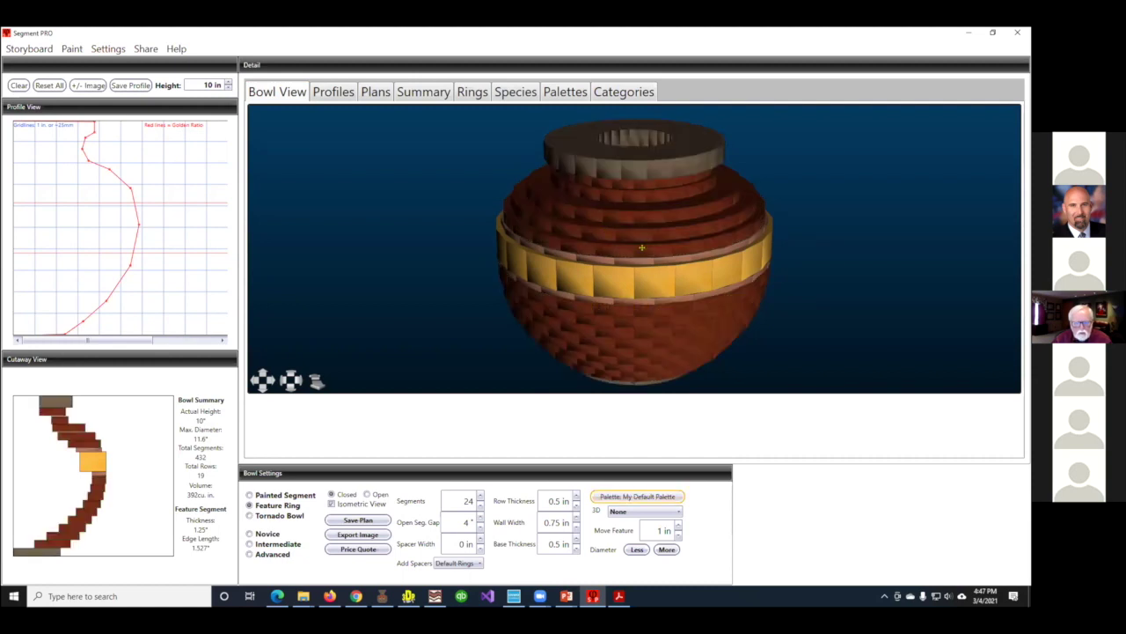
drag(616, 222, 618, 208)
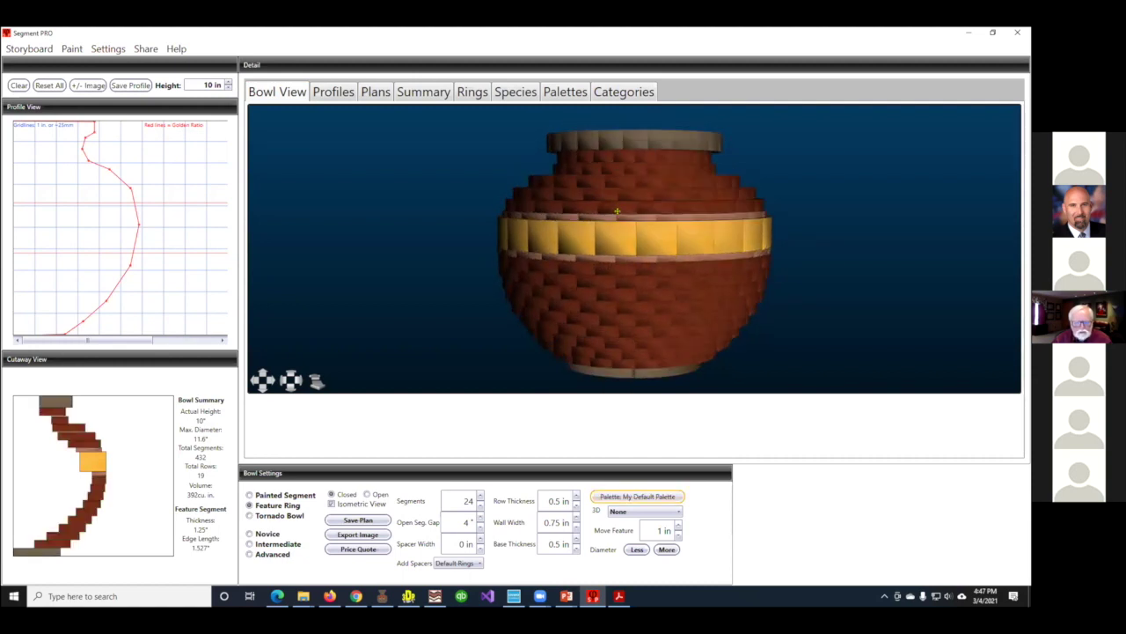
Add a new species palette named "My pallette" to the palette list
click(565, 91)
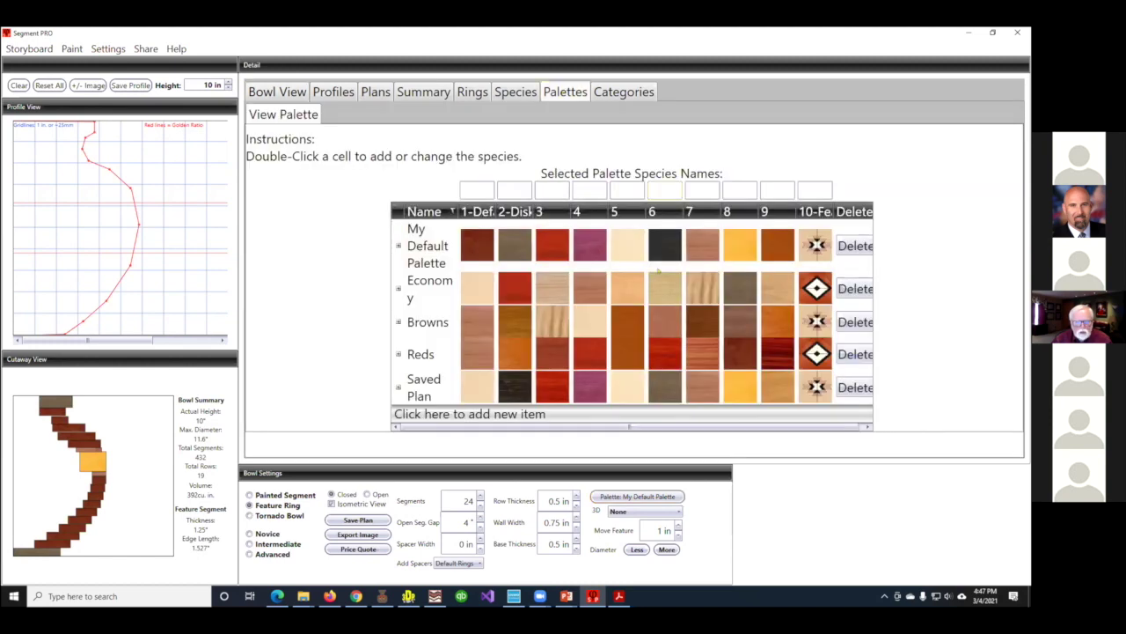
click(469, 414)
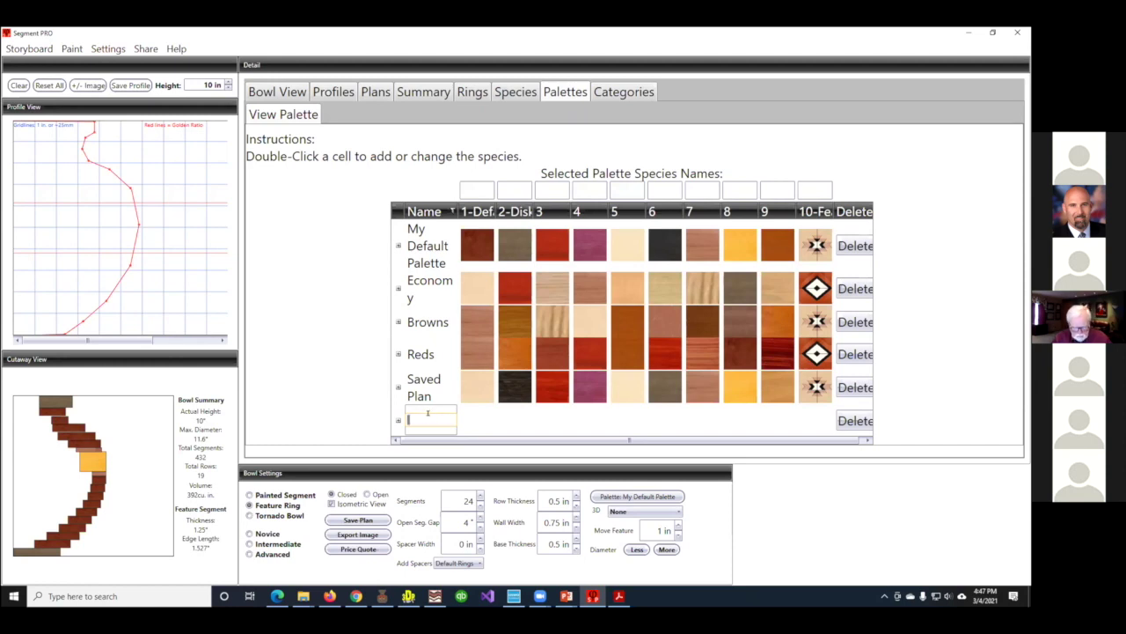
text(My)
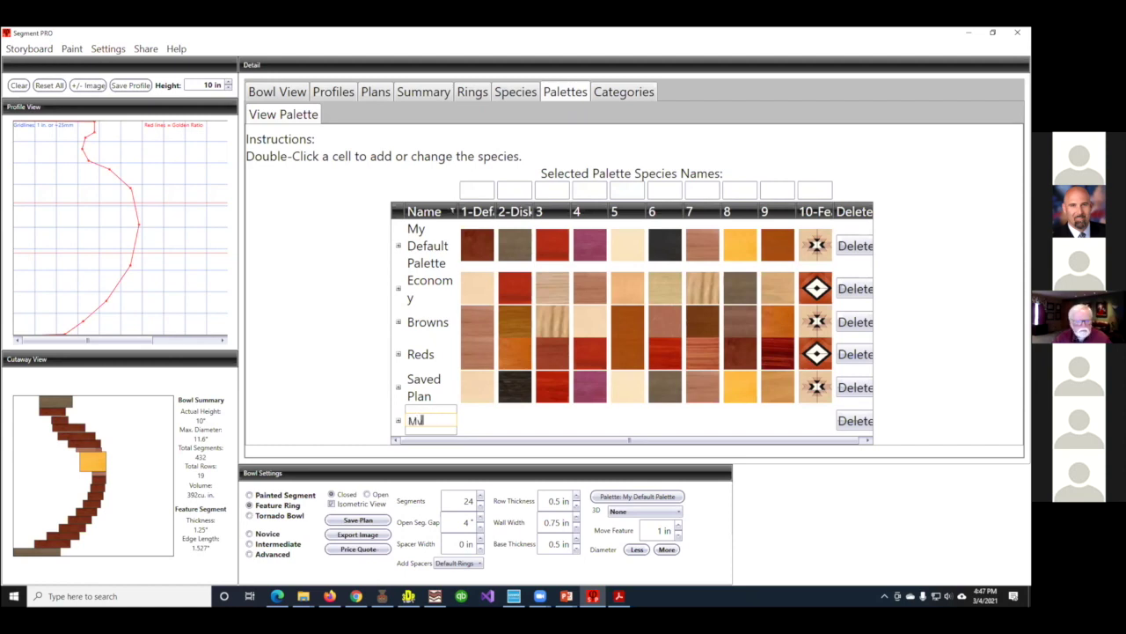
text( new)
key(BackSpace)
key(BackSpace)
key(BackSpace)
text(nalette)
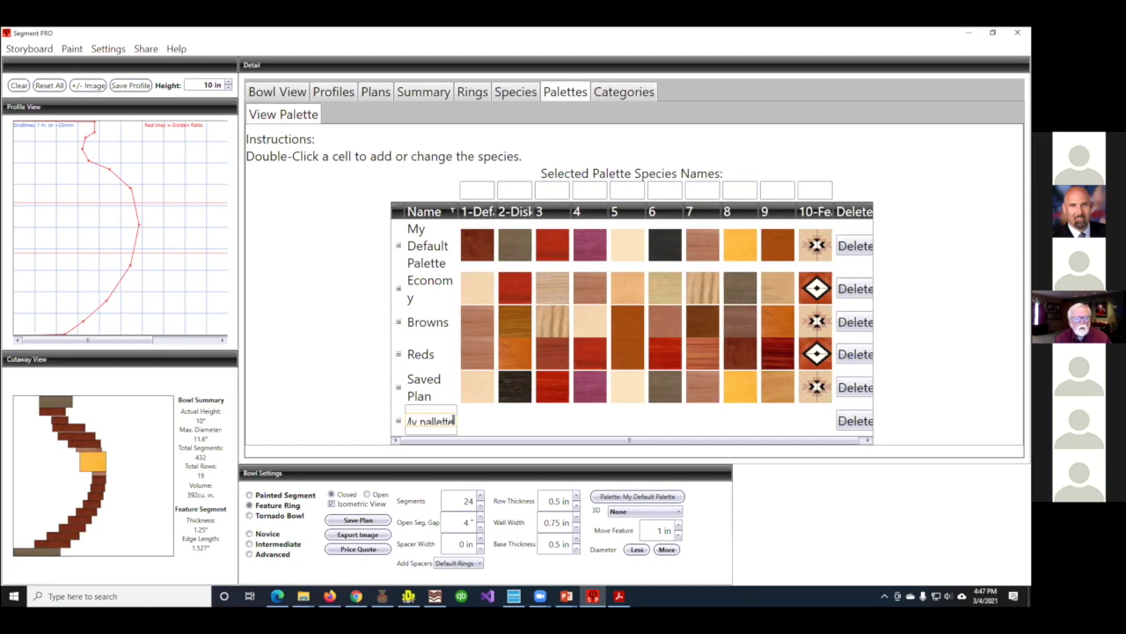
key(Return)
Assign Ash as the default species and Chakte-kok as the disk species of the My pallette entry
double_click(475, 421)
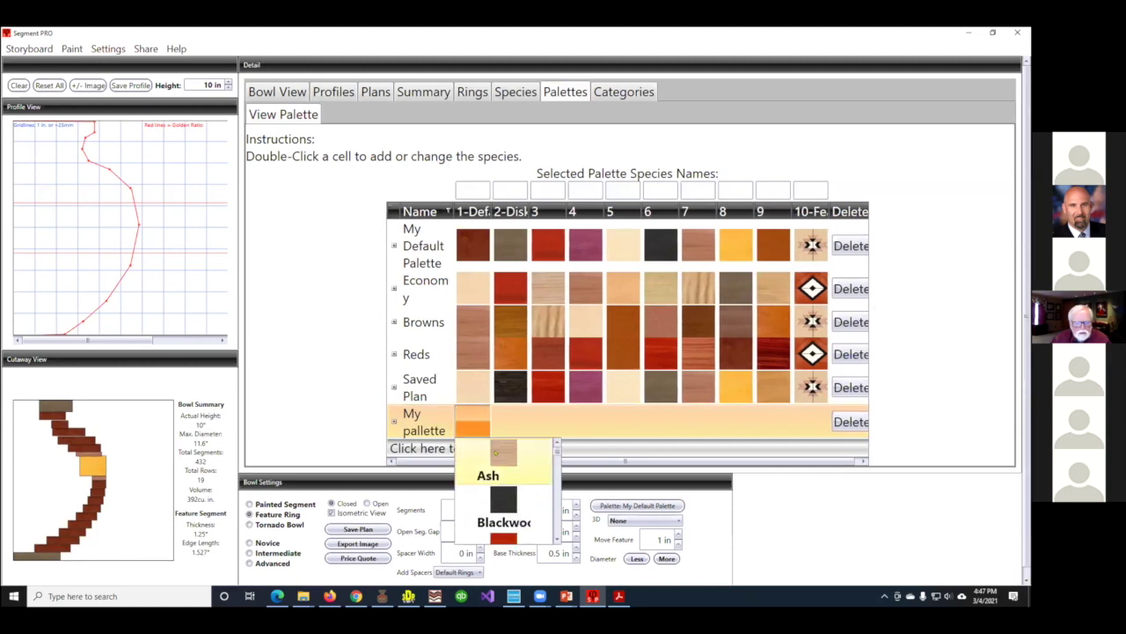
click(496, 452)
double_click(509, 420)
scroll(543, 537, down, 2)
click(543, 537)
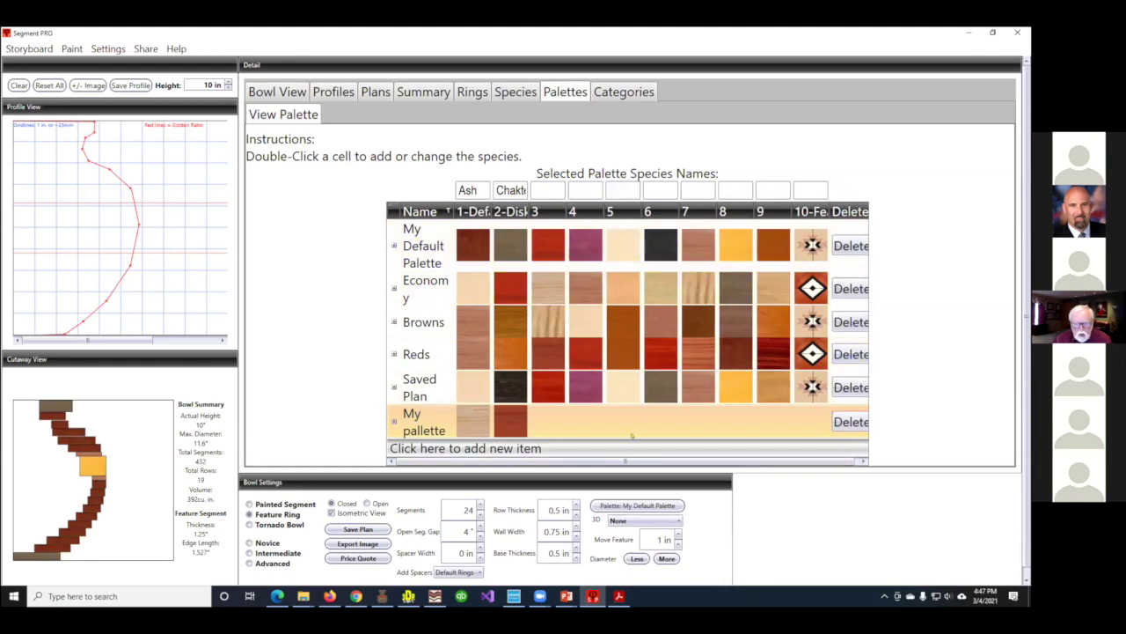
Delete the My pallette entry from the palette list and return to the bowl view, turning the bowl to show its side
click(851, 421)
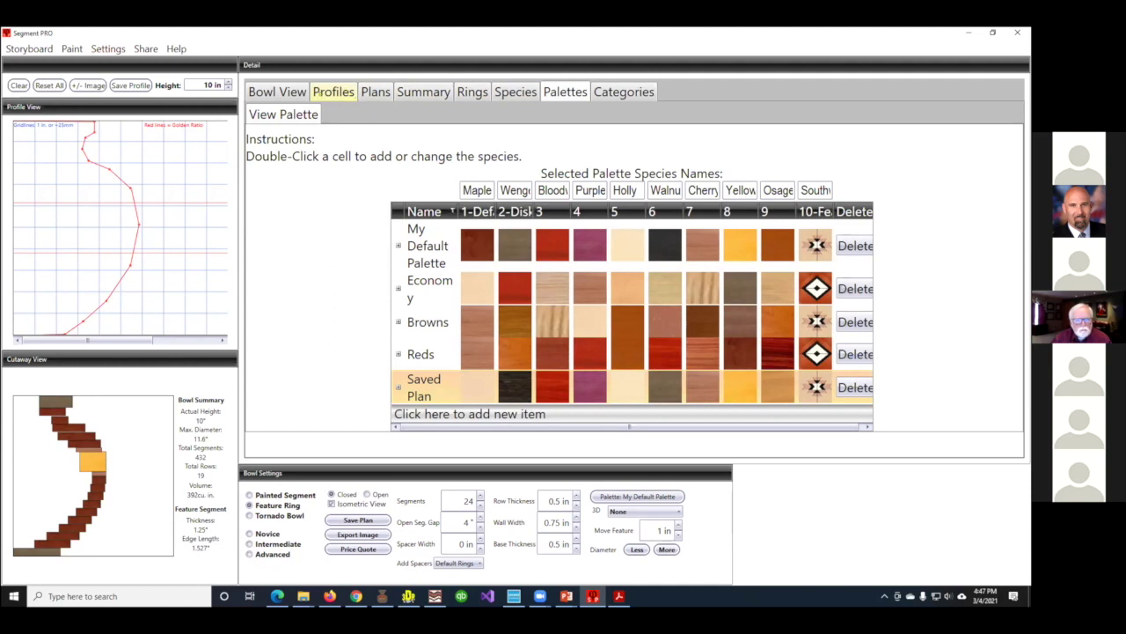
click(334, 91)
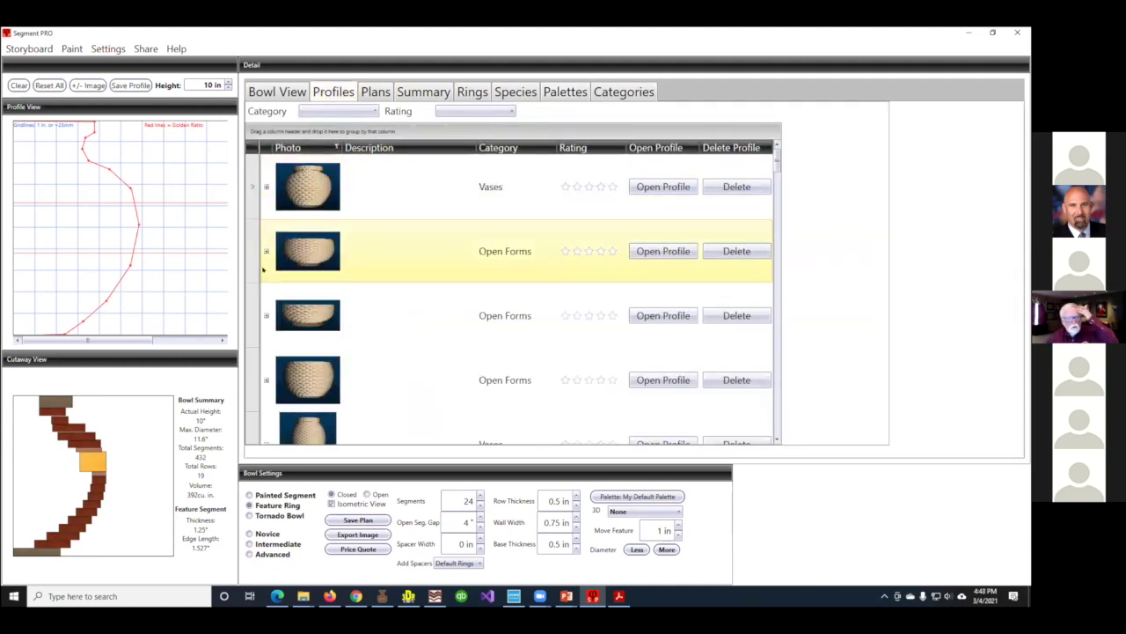
click(278, 91)
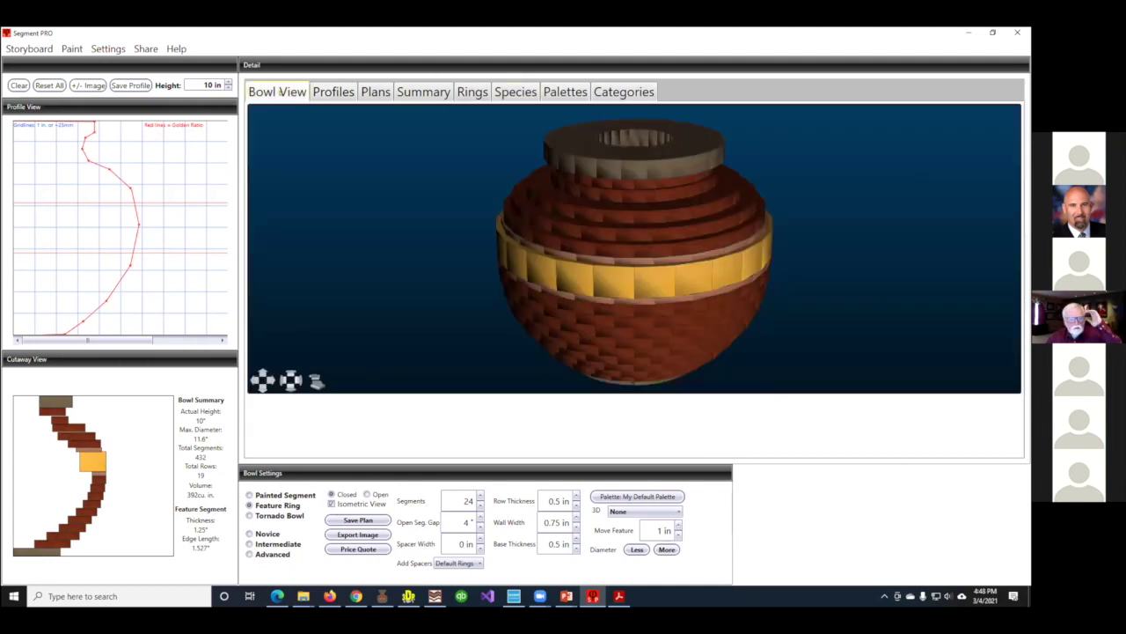
drag(666, 236, 532, 333)
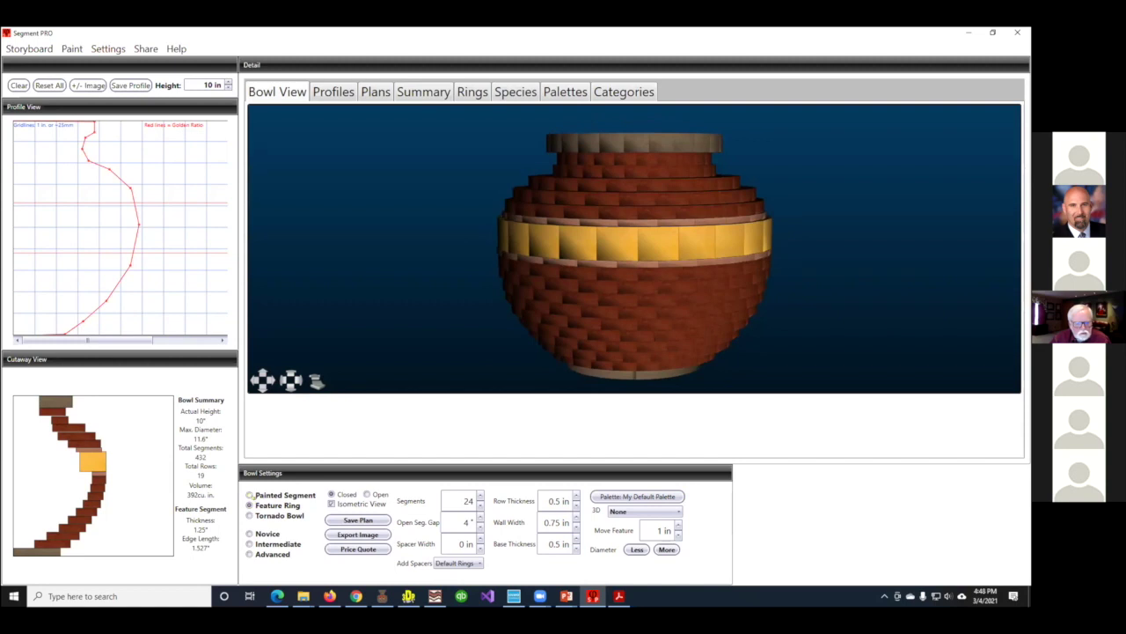
Switch the bowl to an open Painted Segment design with 16 segments and a 5-degree open segment gap
click(250, 494)
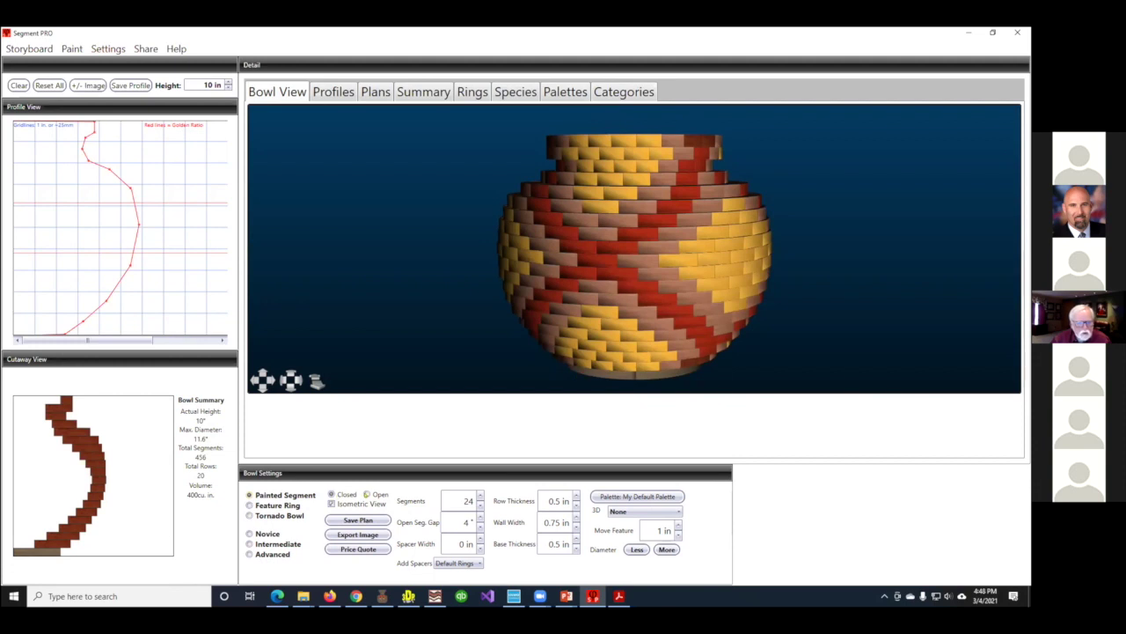
click(367, 494)
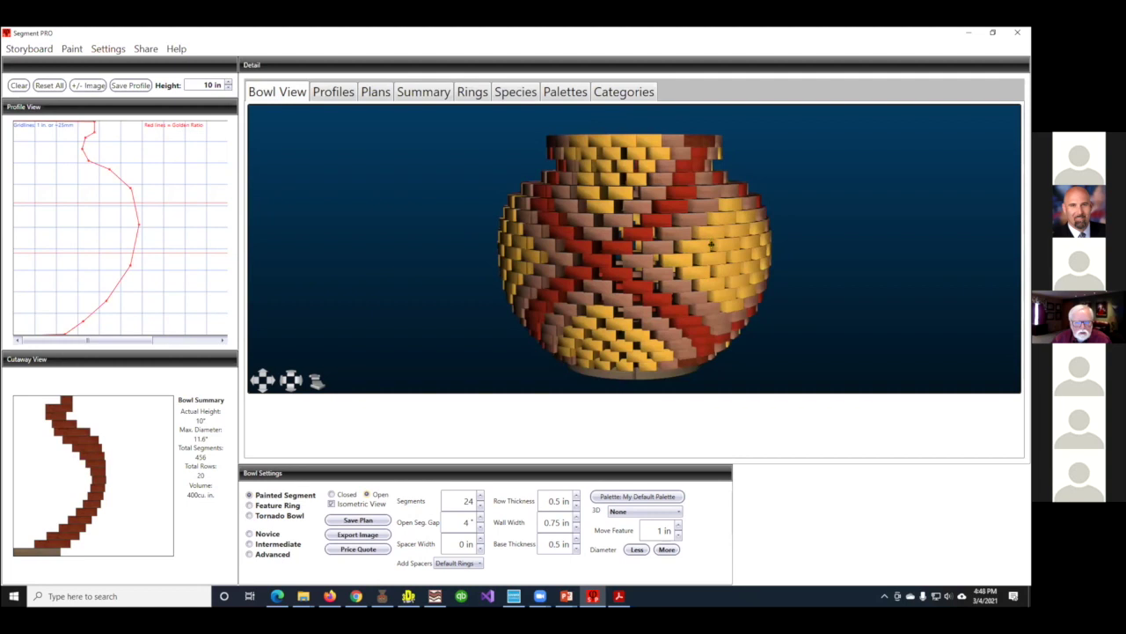
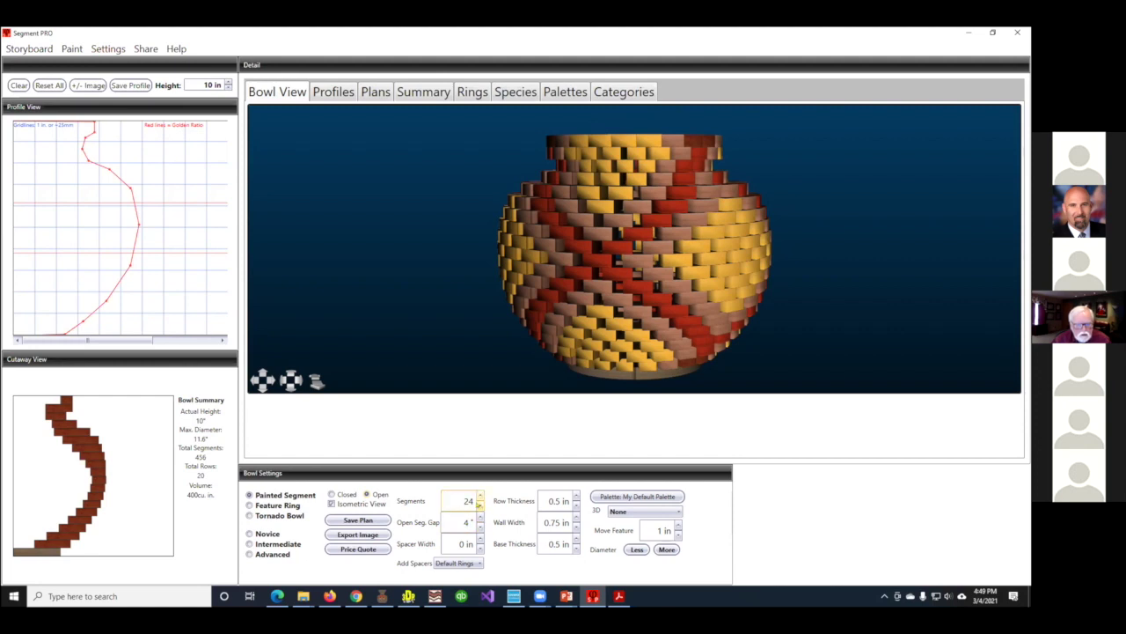
click(480, 504)
click(480, 504)
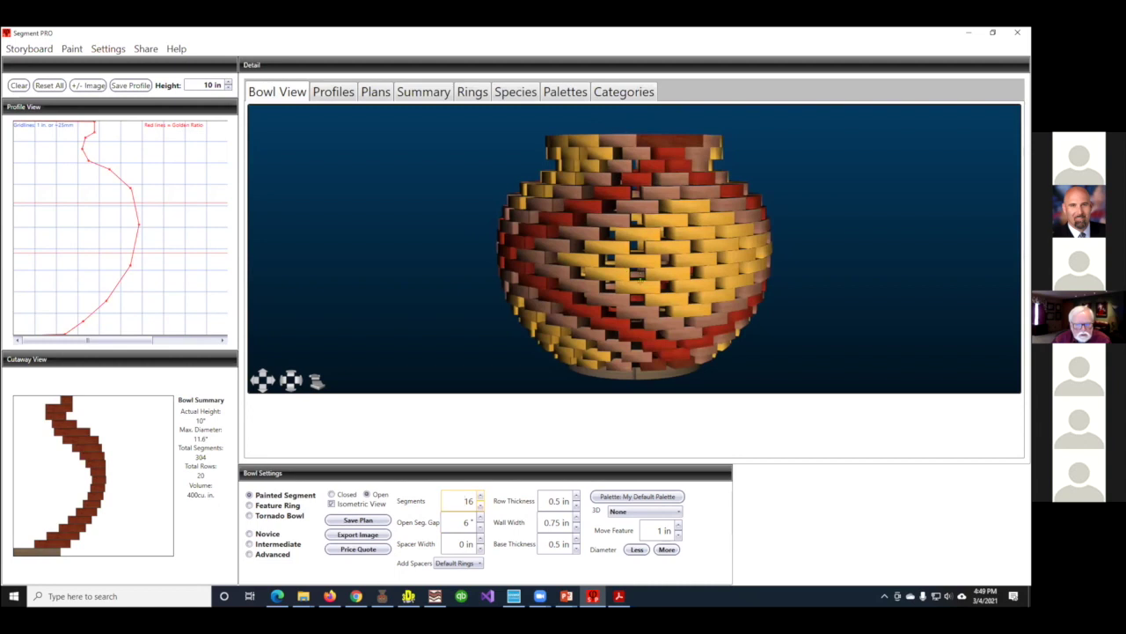
click(480, 526)
click(480, 526)
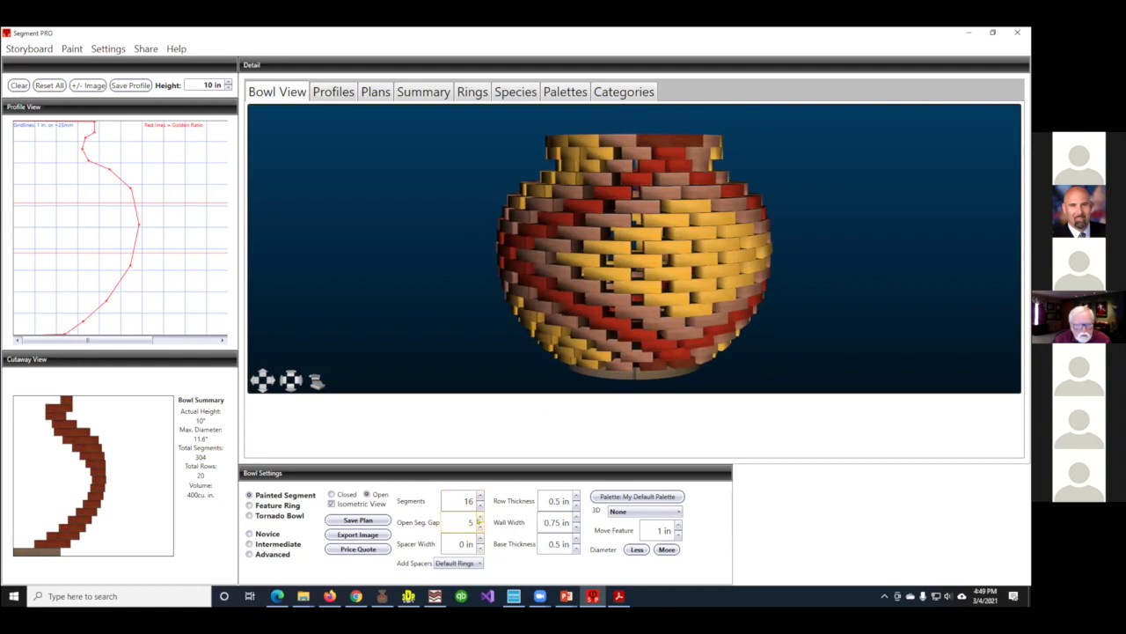
Lower the segment count to 12 and set the open segment gap to 6 degrees
click(480, 505)
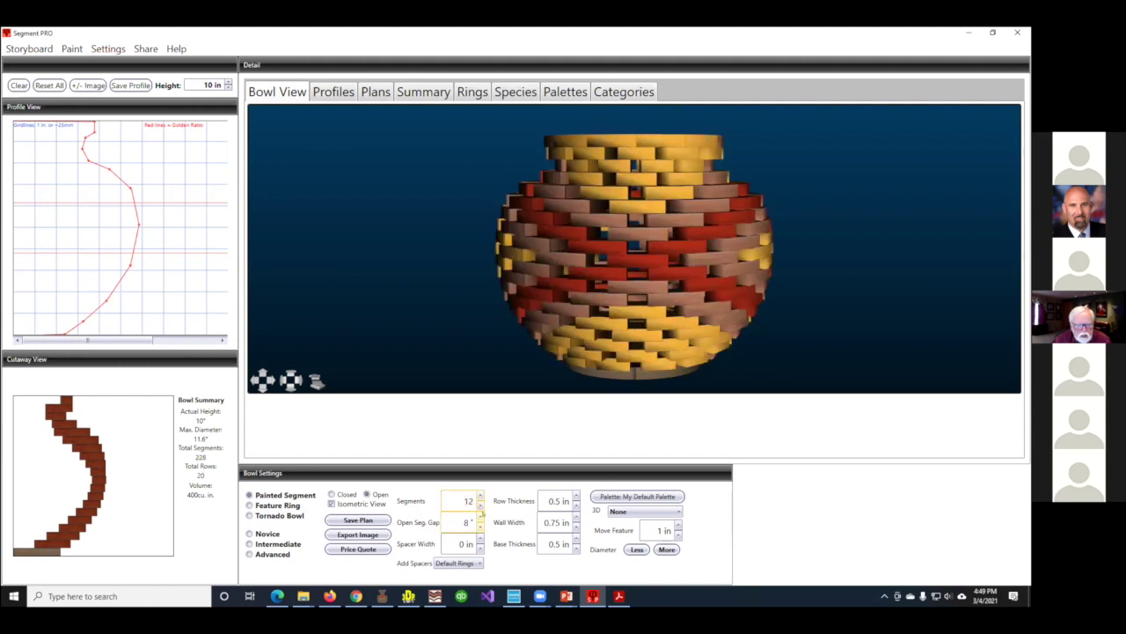
click(478, 518)
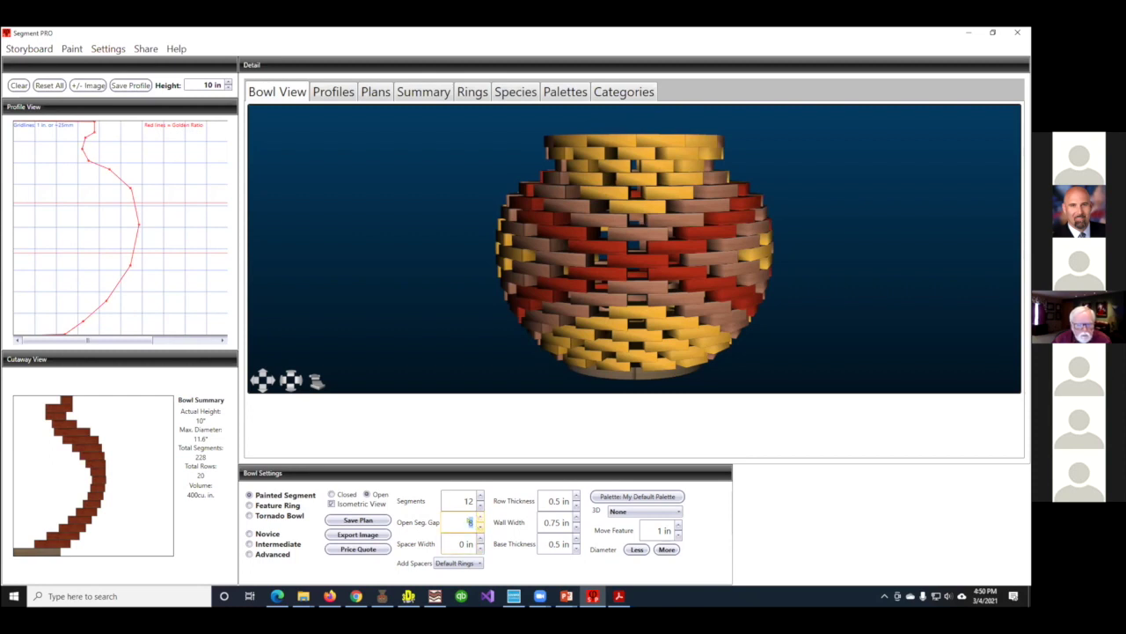
double_click(469, 522)
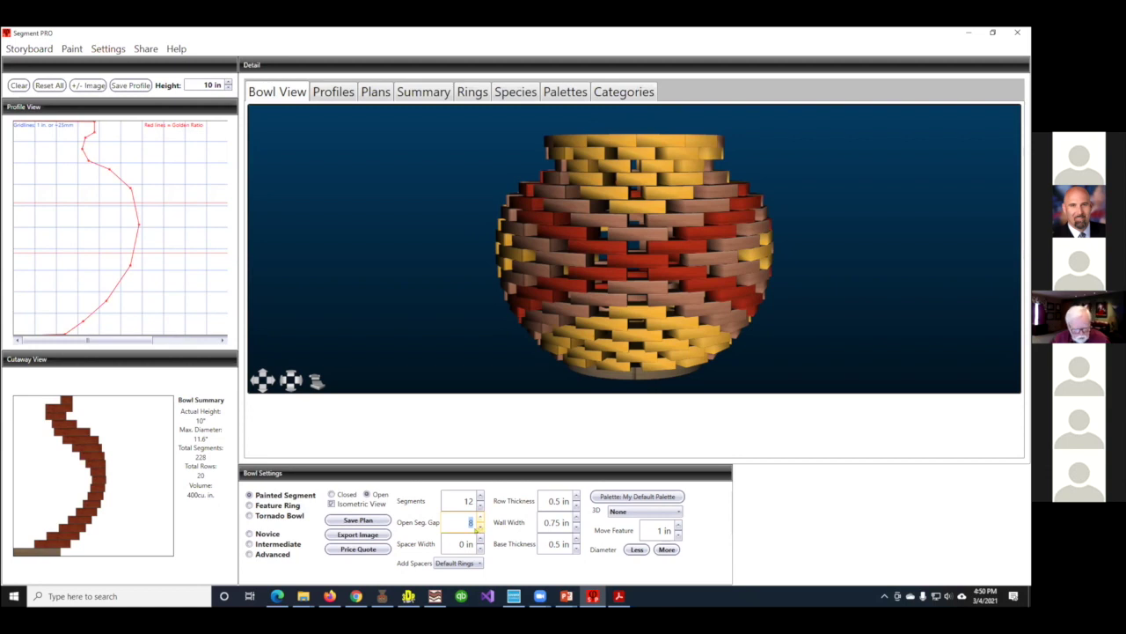
text(6)
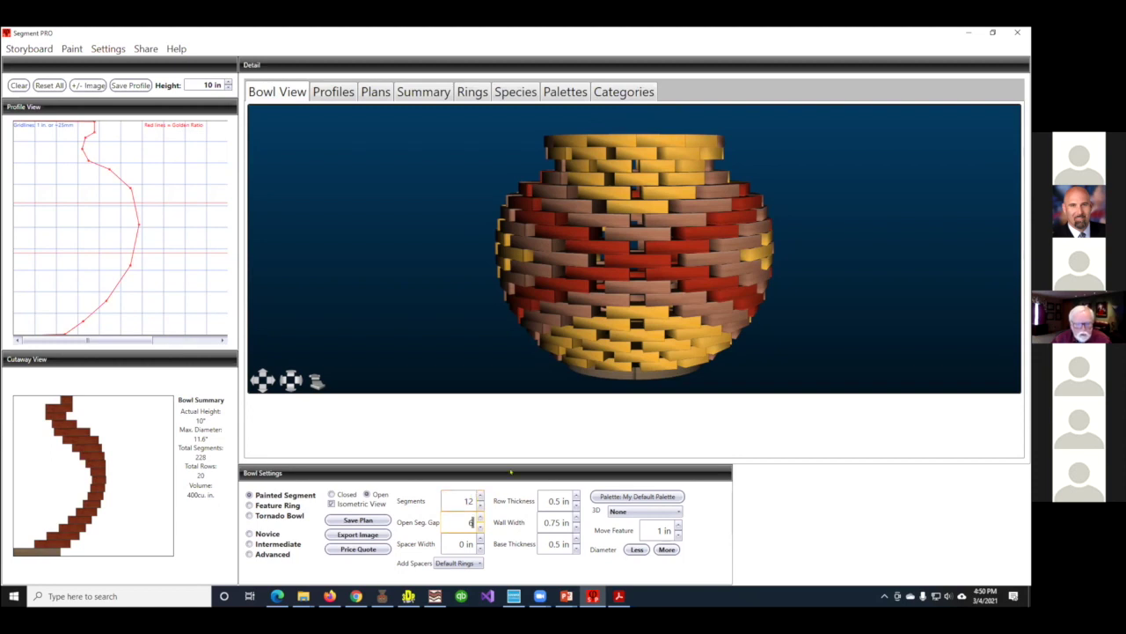
Set the segment count to 18 and increase the base thickness to 0.75 in
double_click(463, 499)
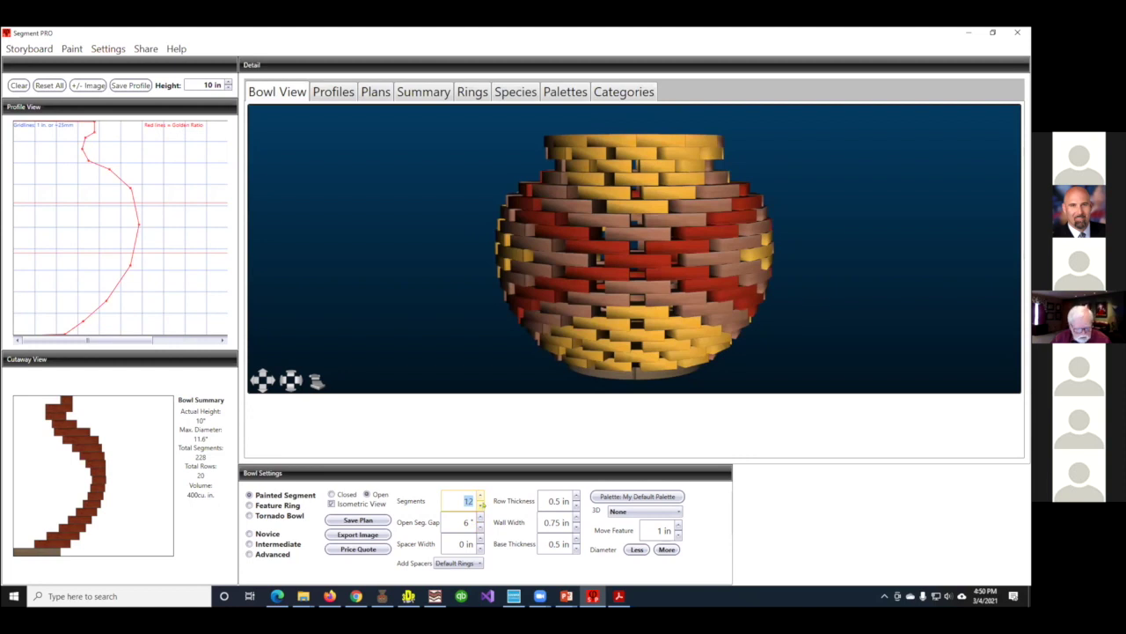
text(18)
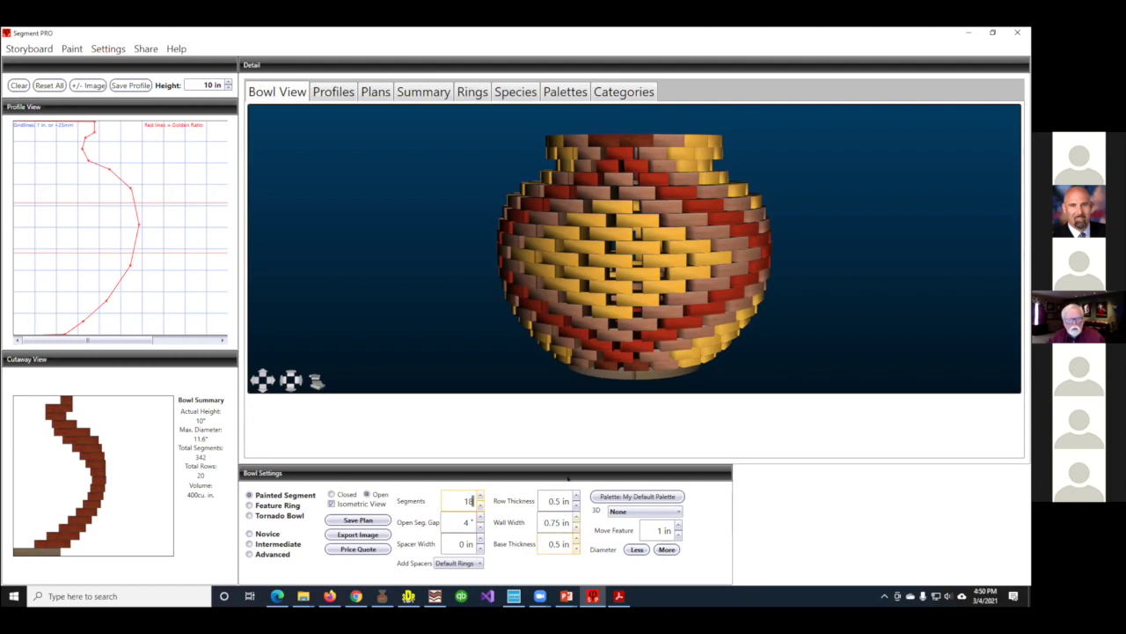
click(577, 538)
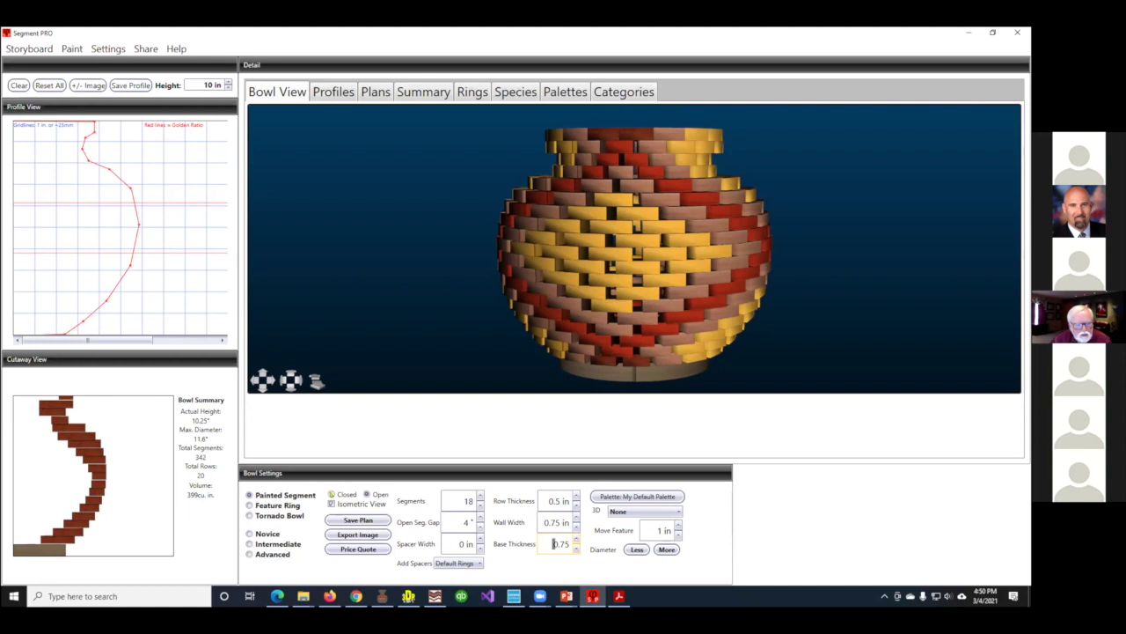
Switch the bowl to a closed Feature Ring design and set the spacer width to 0.1875 in
click(332, 495)
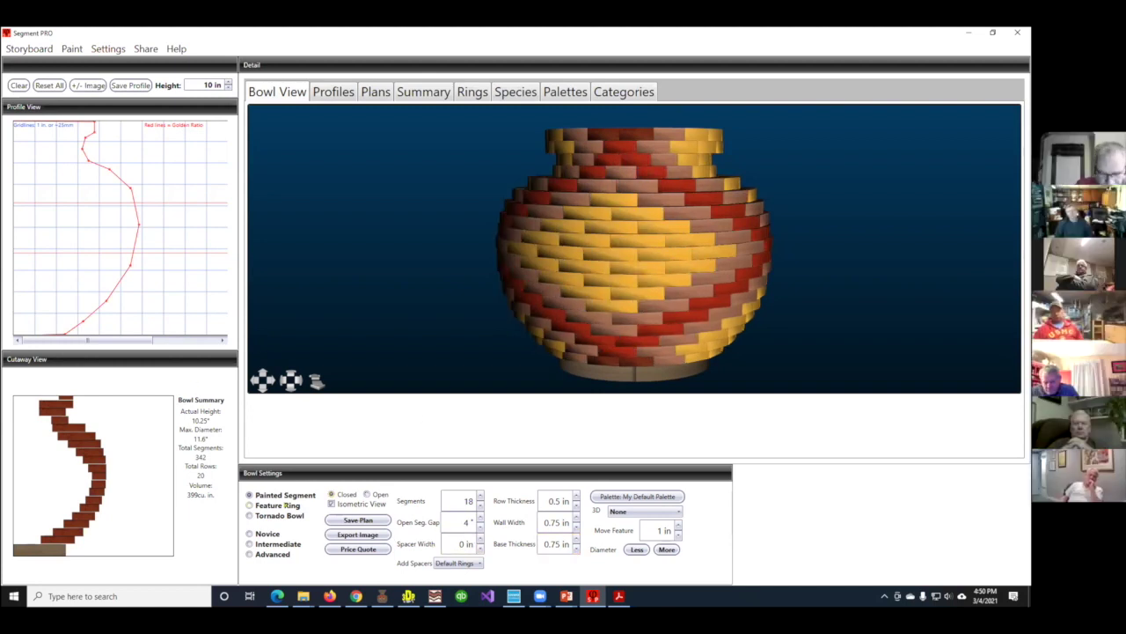
click(285, 507)
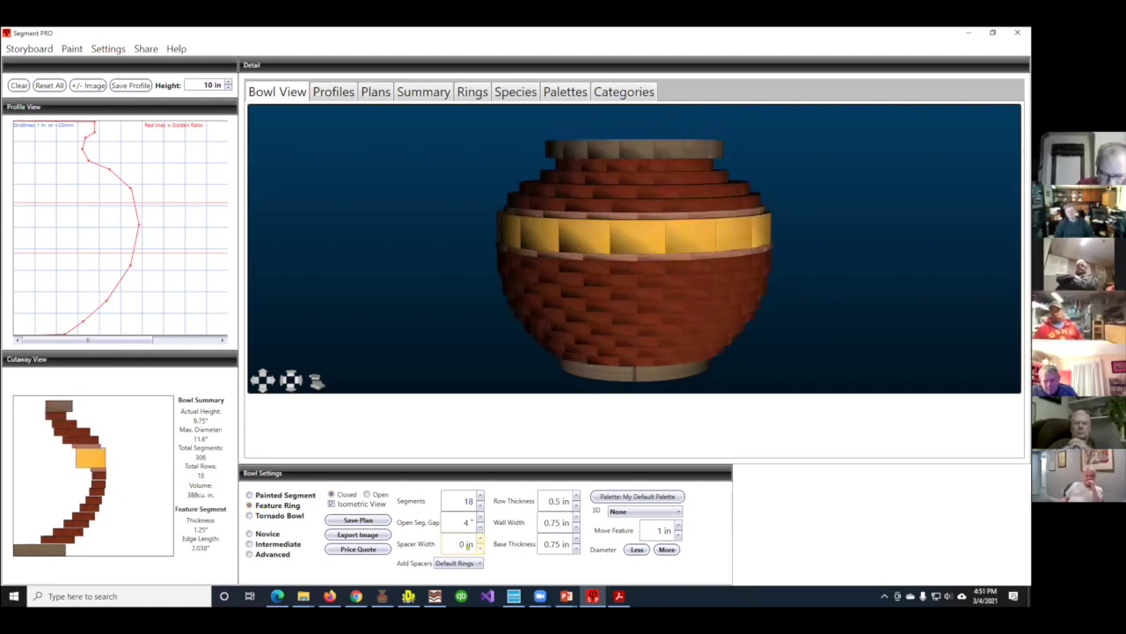
click(479, 539)
click(479, 540)
click(480, 539)
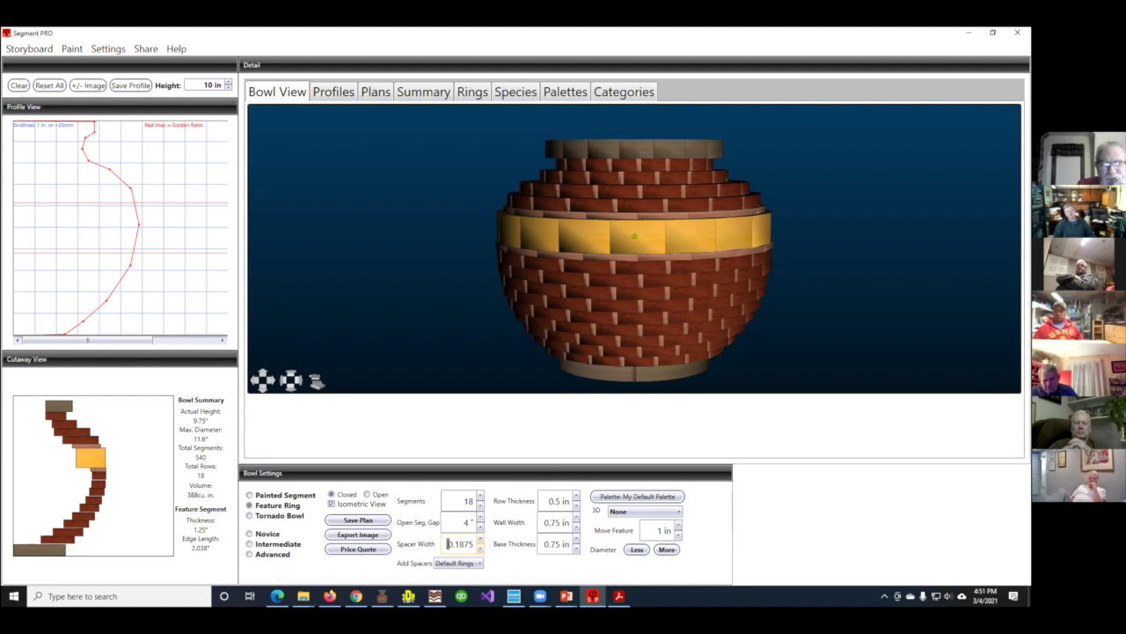
Try the spacers on the feature ring and on all rings, and finish with spacers on the Feature Ring only
click(478, 563)
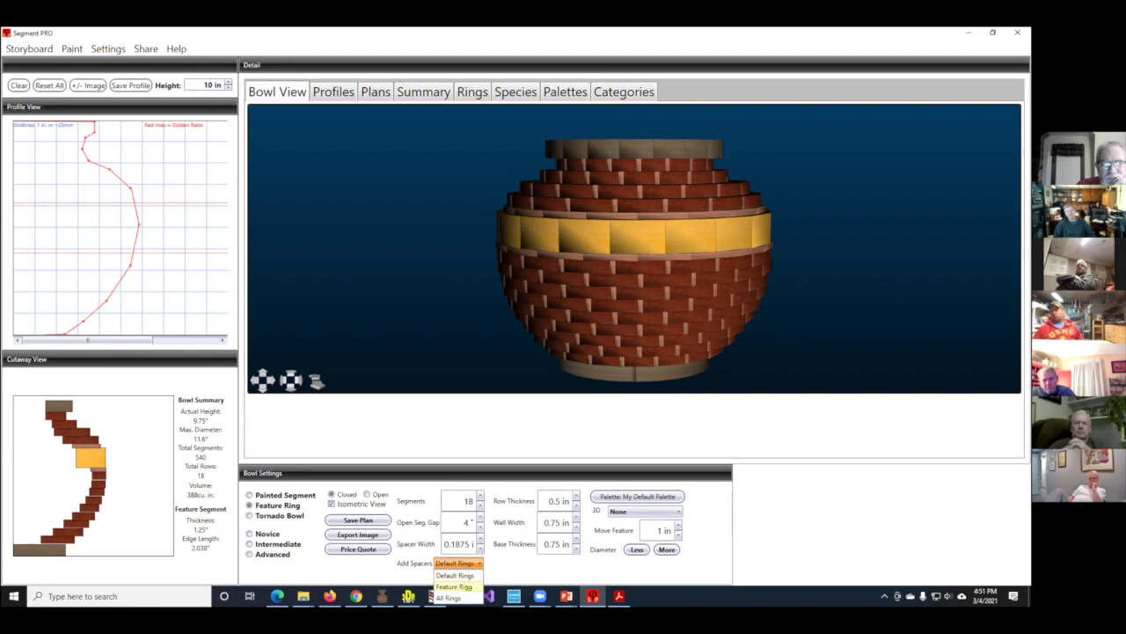
click(454, 586)
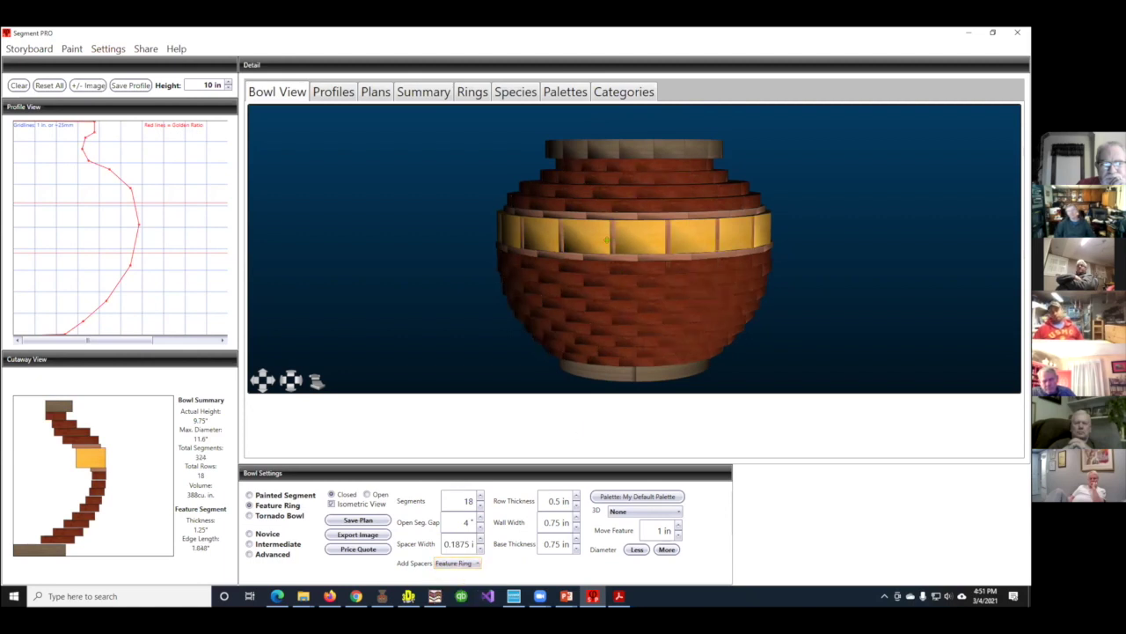
click(476, 563)
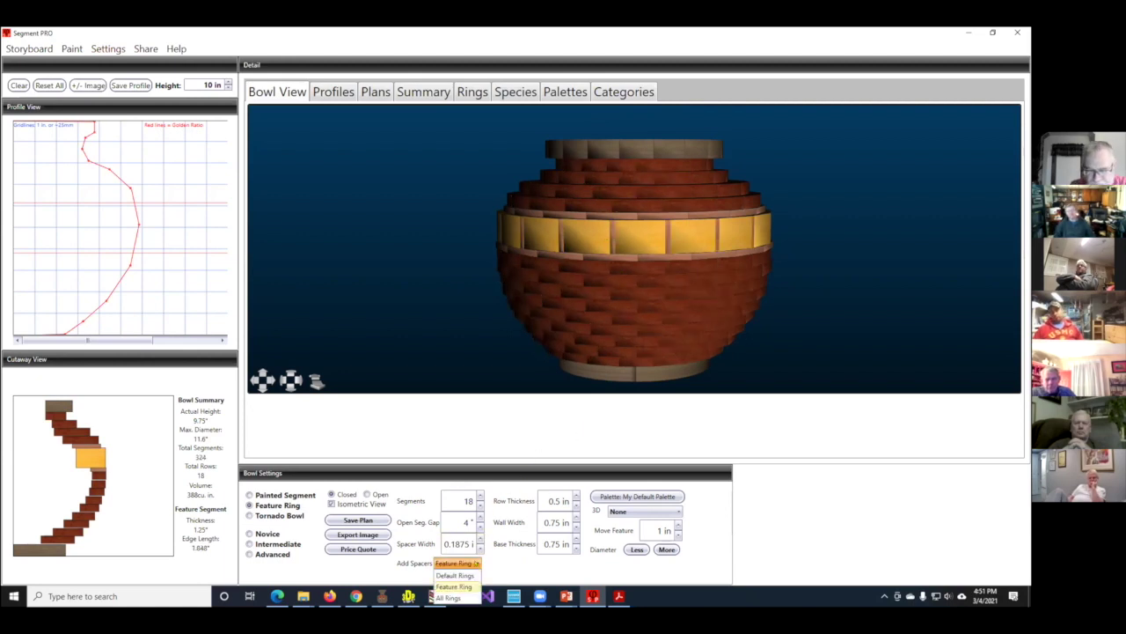
click(449, 598)
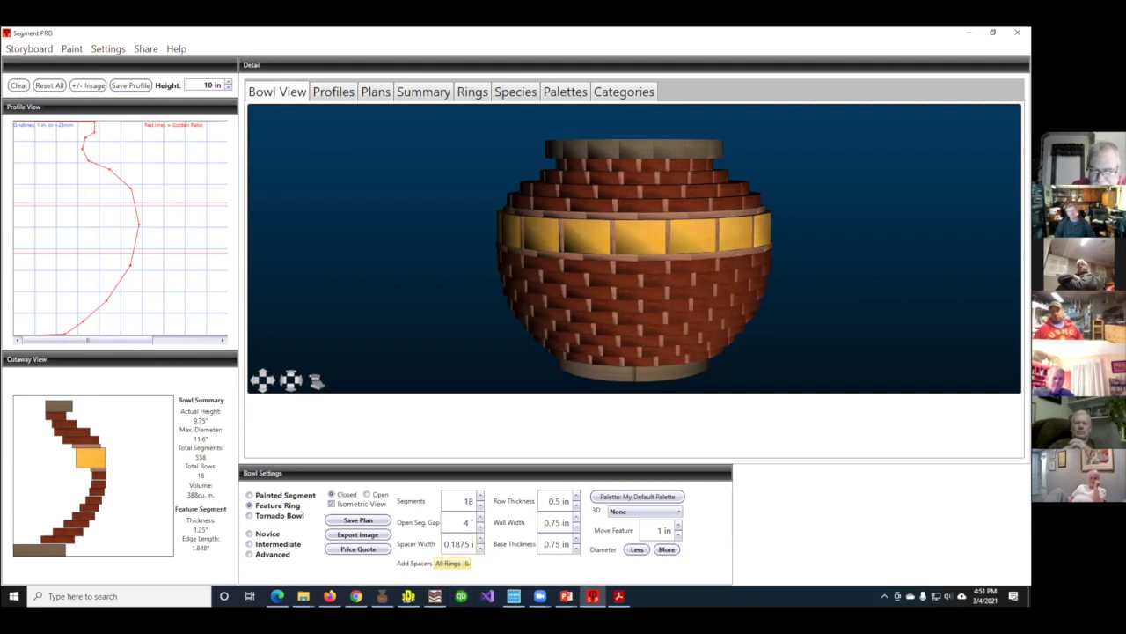
click(466, 563)
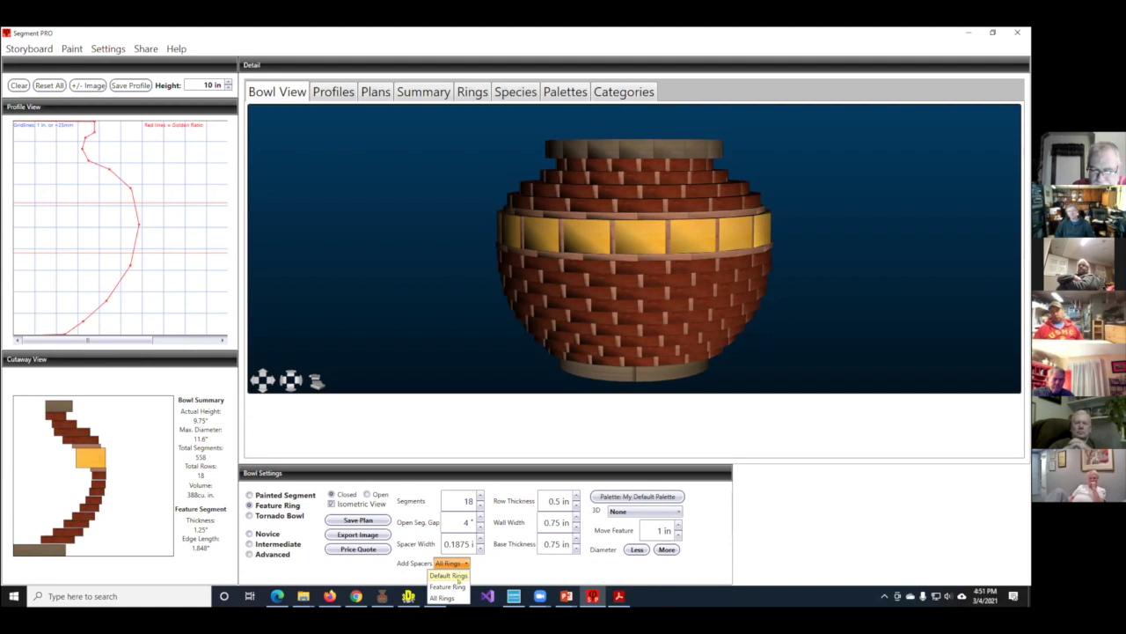
click(448, 586)
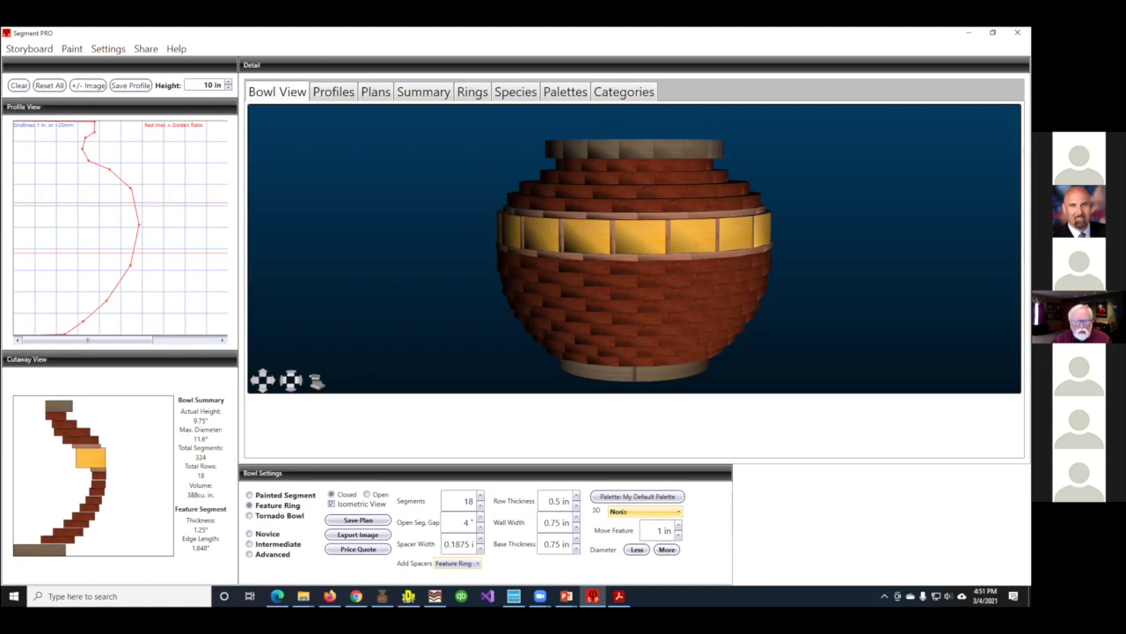
Place the bowl in the Dining Table 3D scene, reduce its height to 7 in and view it from table level
click(644, 512)
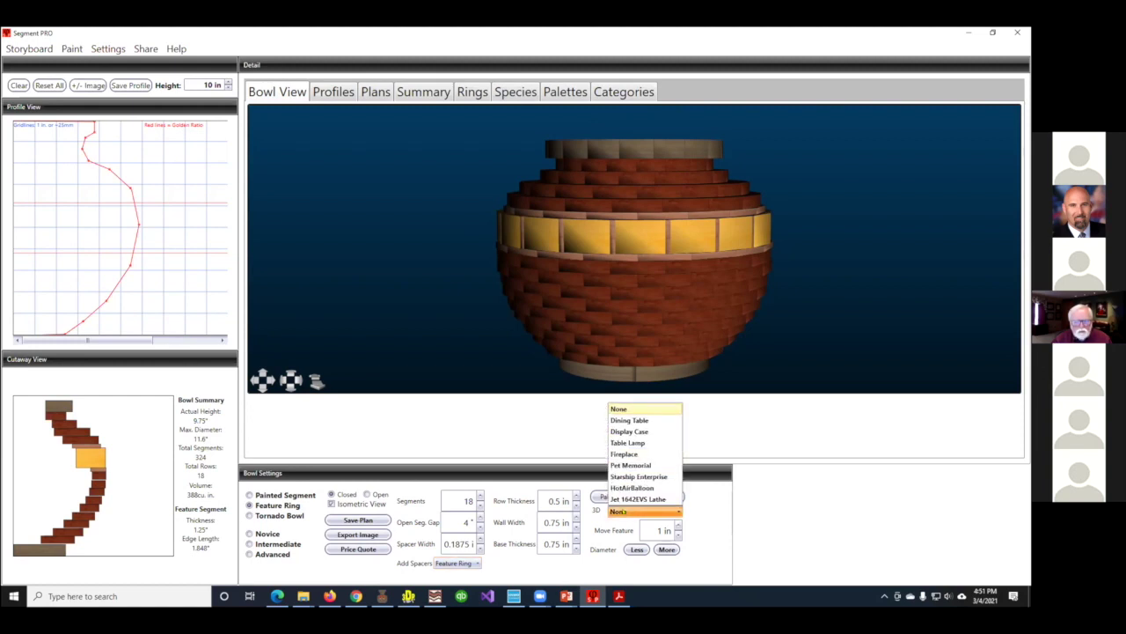
click(633, 417)
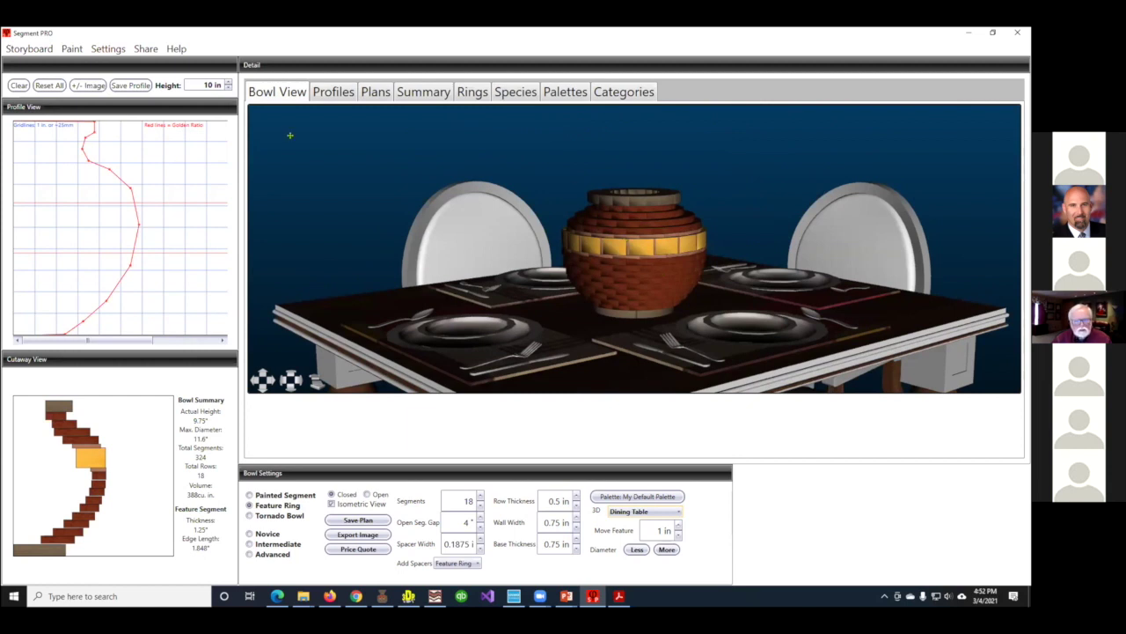
click(203, 79)
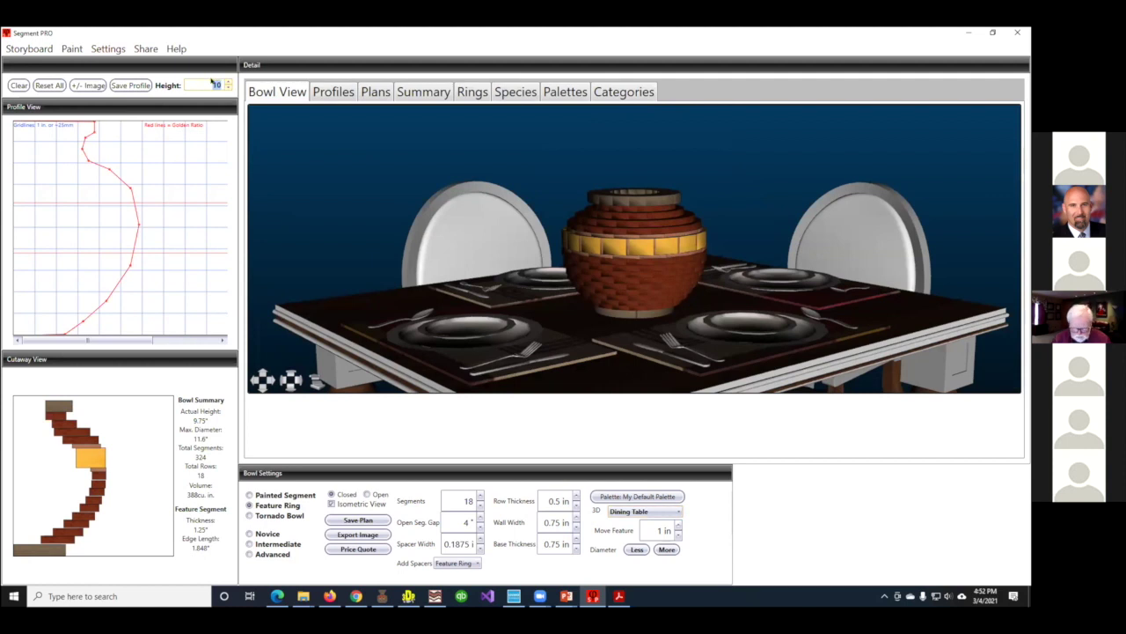
text(7)
scroll(666, 291, down, 10)
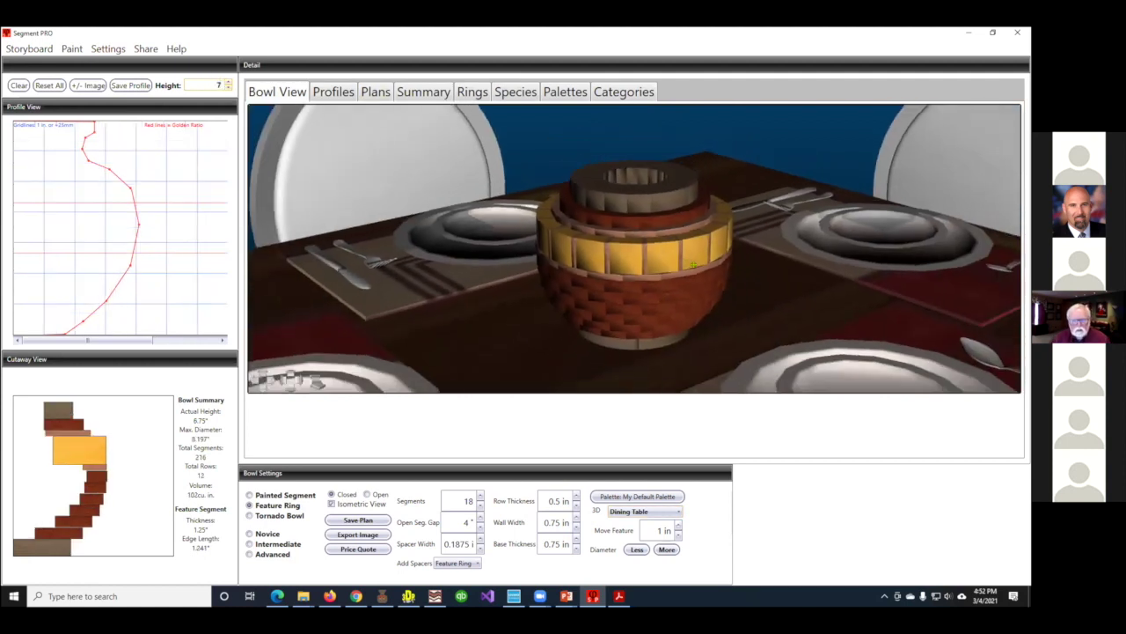
drag(666, 290, 606, 224)
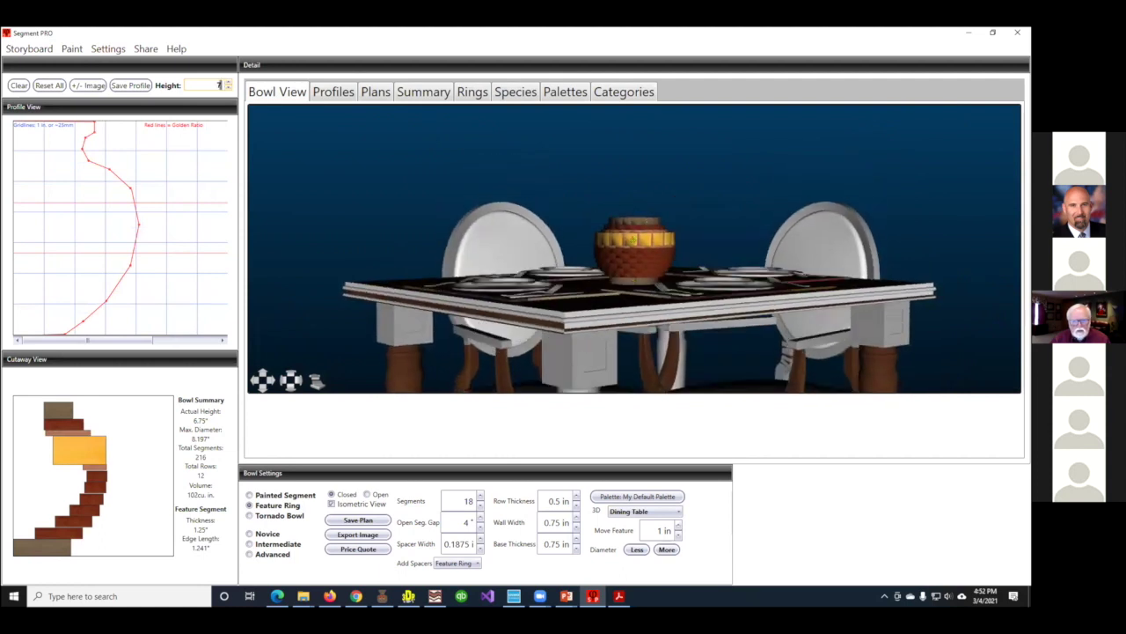
Preview the bowl on the mantel in the Fireplace 3D scene, and change the scene to Display Case
click(647, 512)
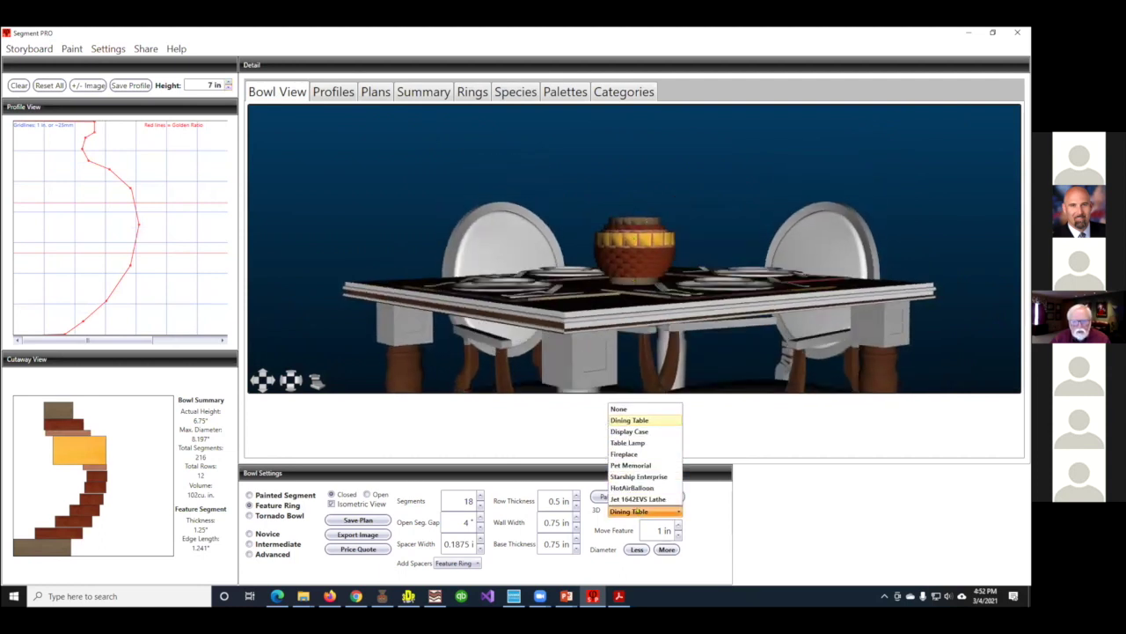
click(633, 454)
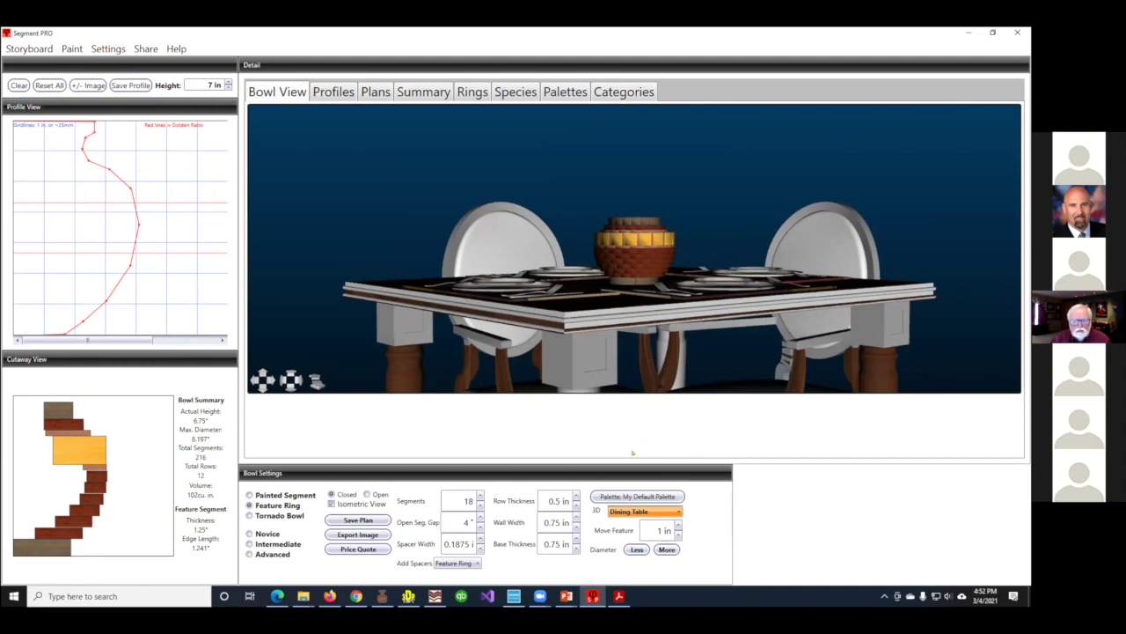
drag(607, 263, 582, 271)
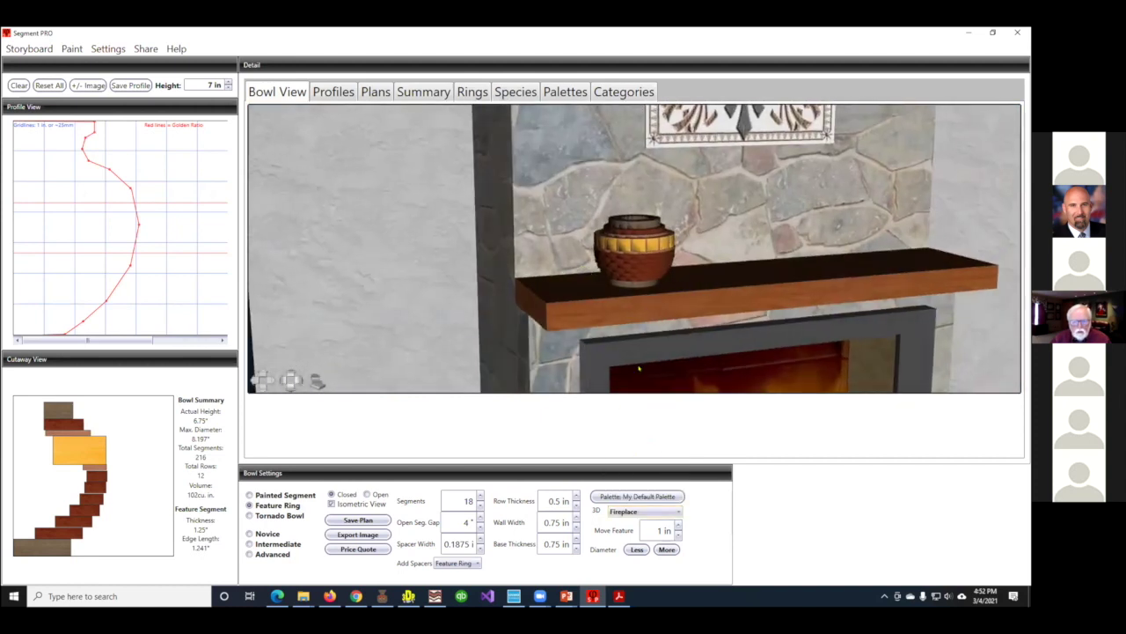
click(637, 510)
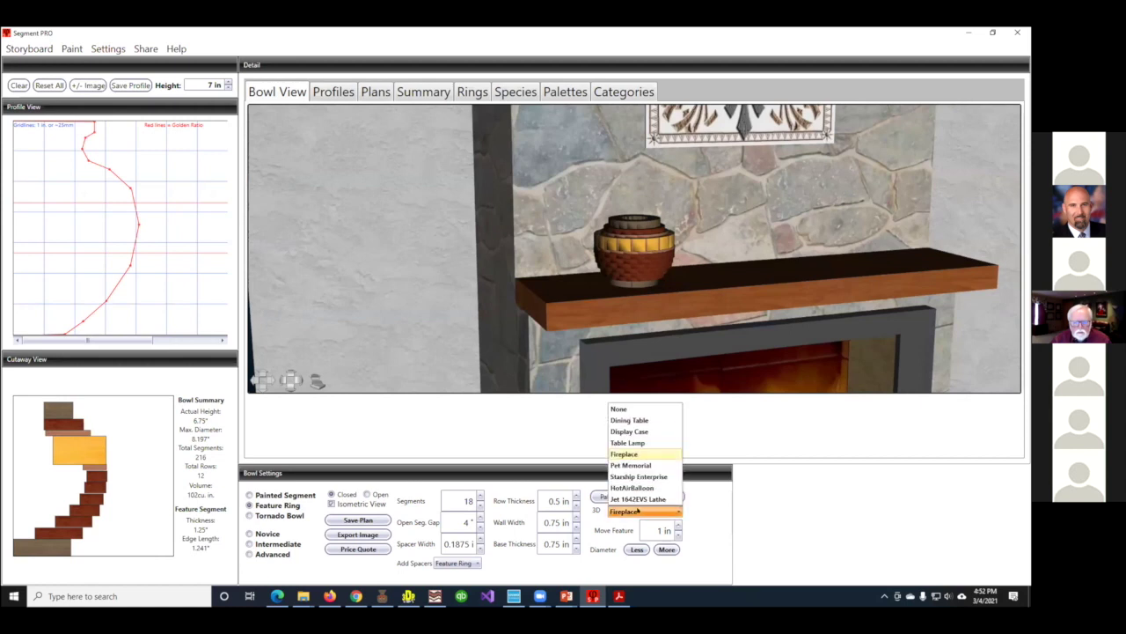
click(638, 431)
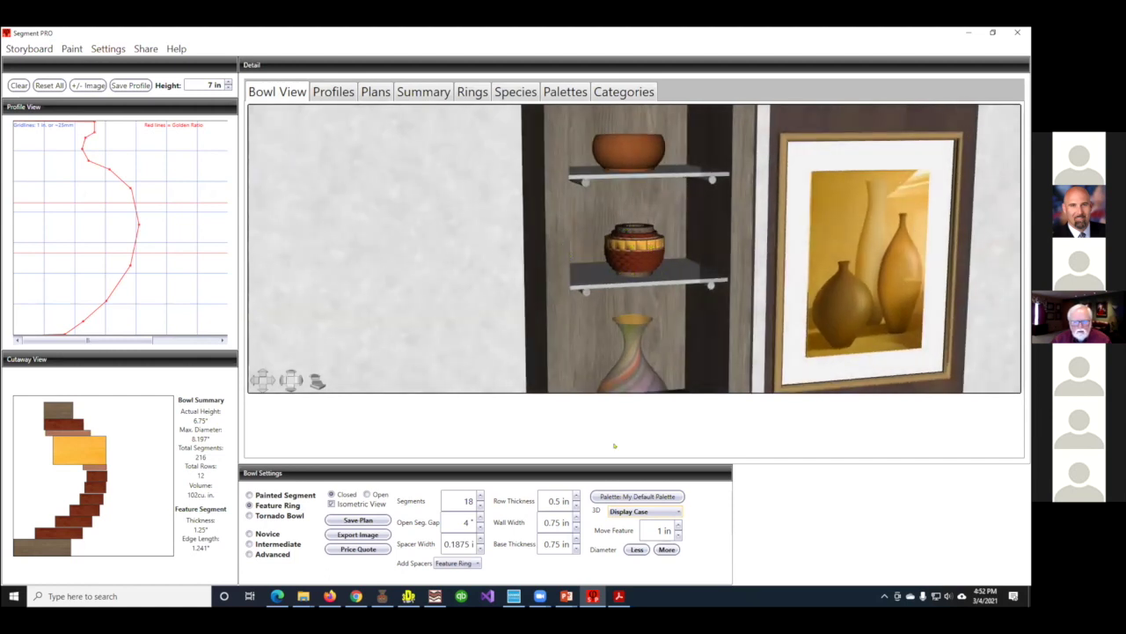
Preview the bowl in the Jet 1642EVS Lathe 3D scene, then in the Starship Enterprise scene
click(642, 511)
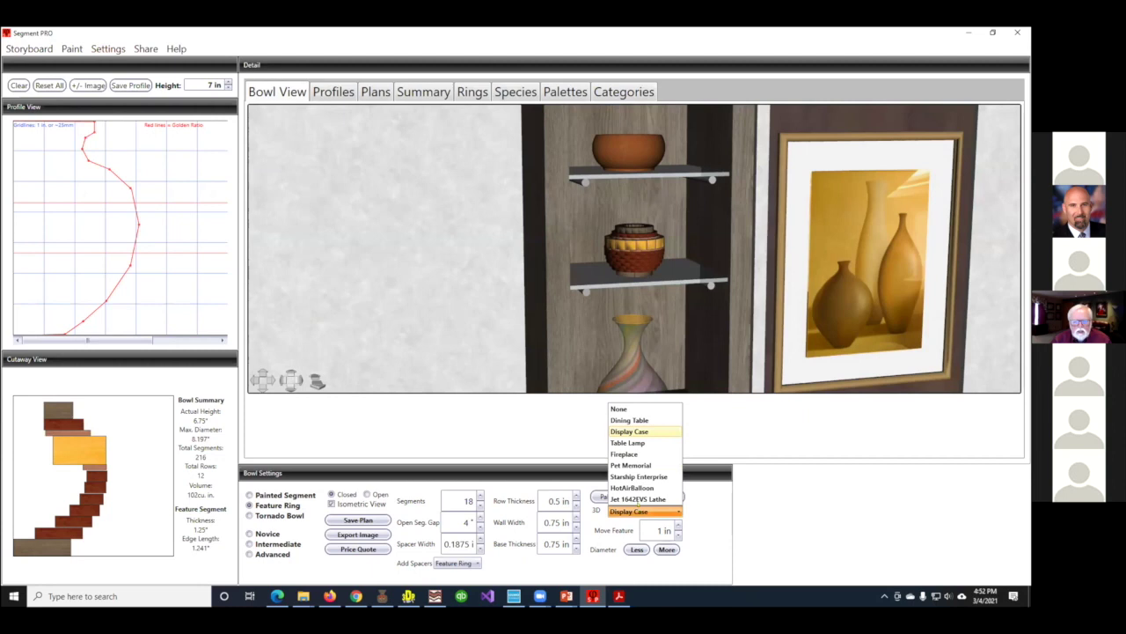
click(626, 498)
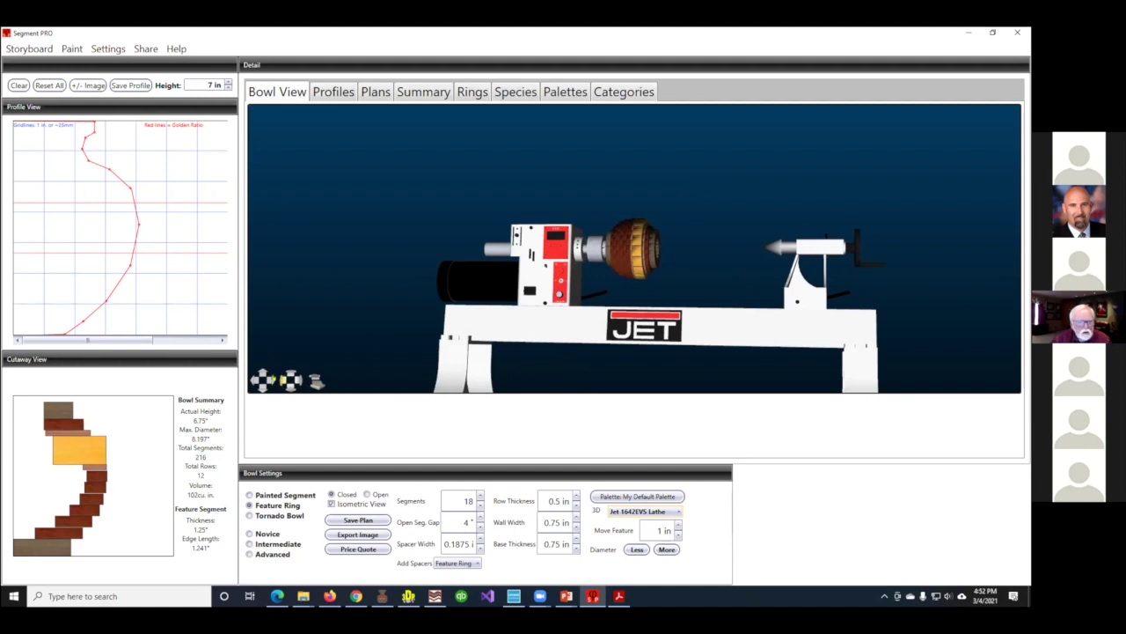
drag(285, 380, 293, 380)
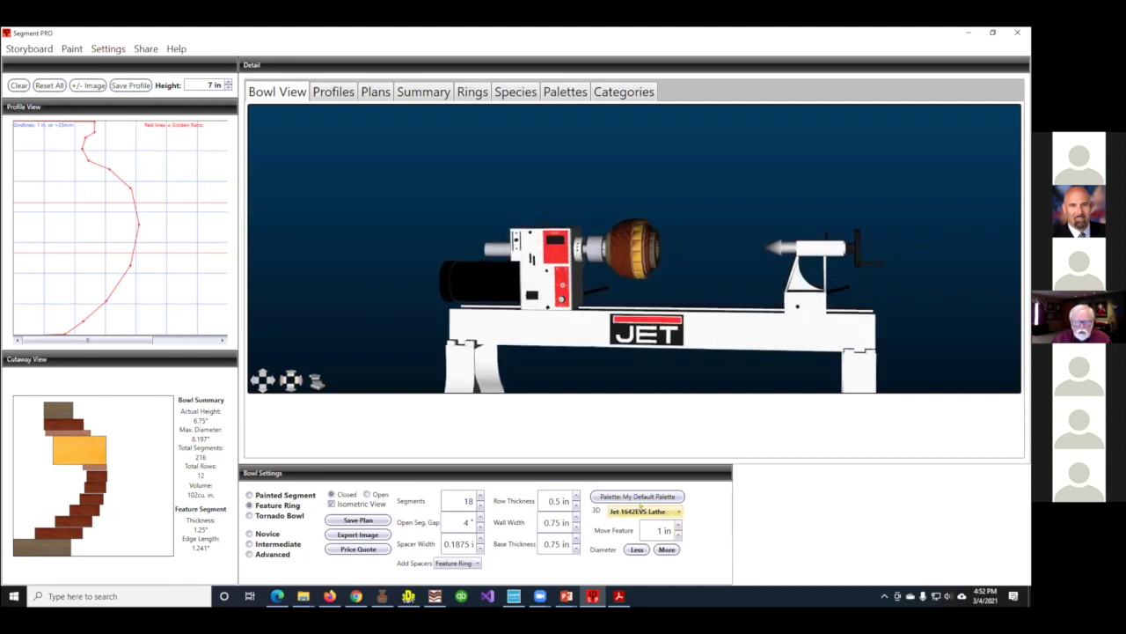
click(644, 512)
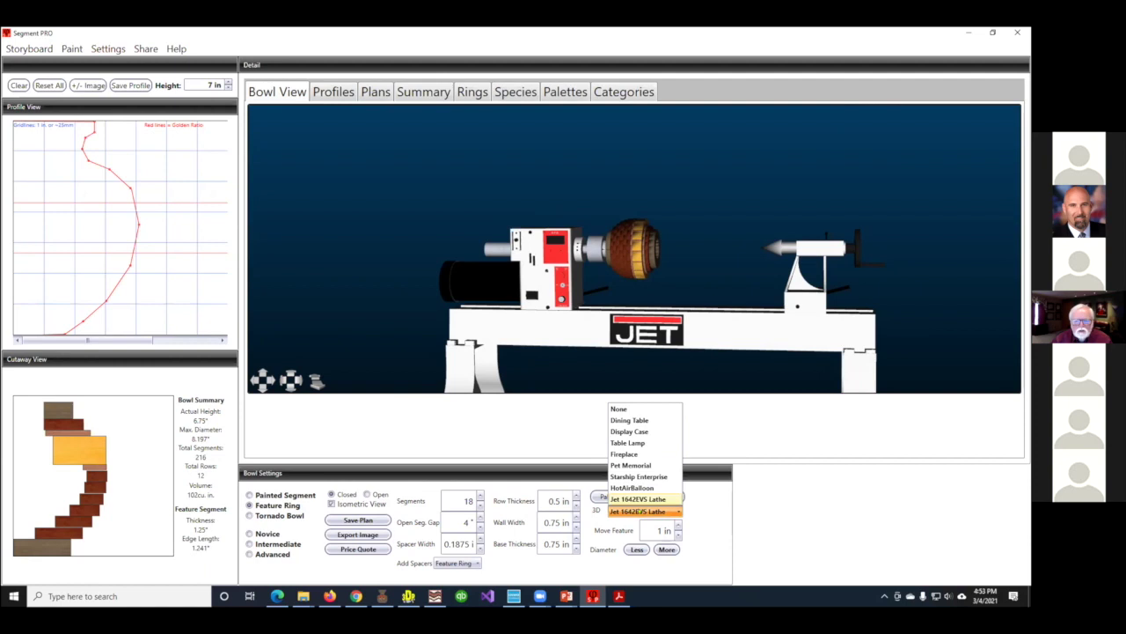
click(637, 475)
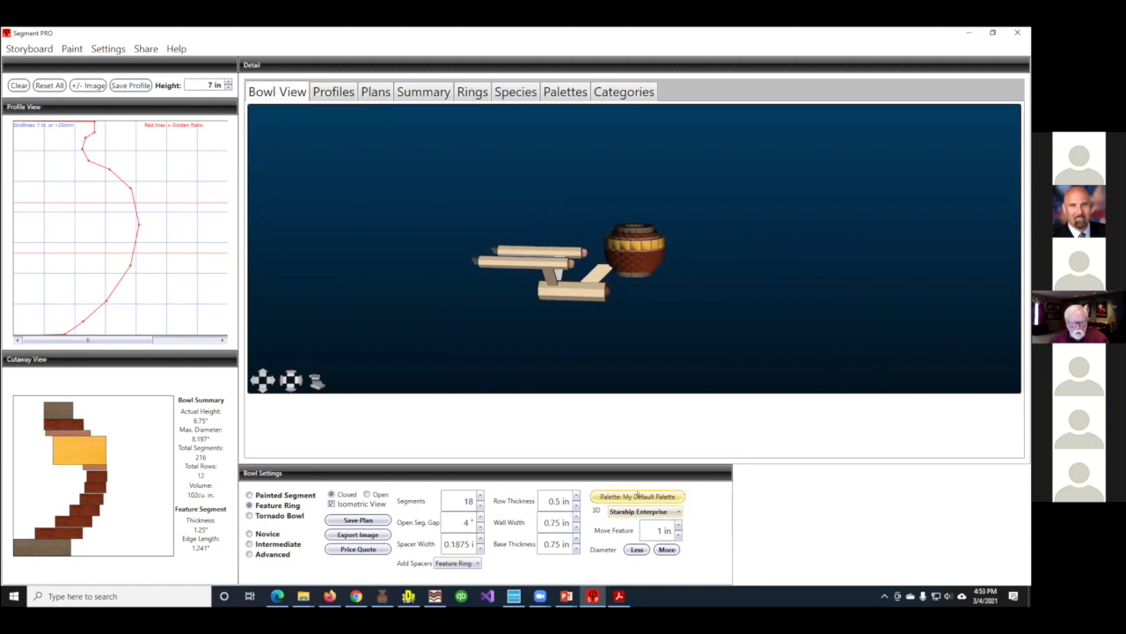
Set the 3D scene to None and examine the bowl's feature ring and spacers up close
click(629, 512)
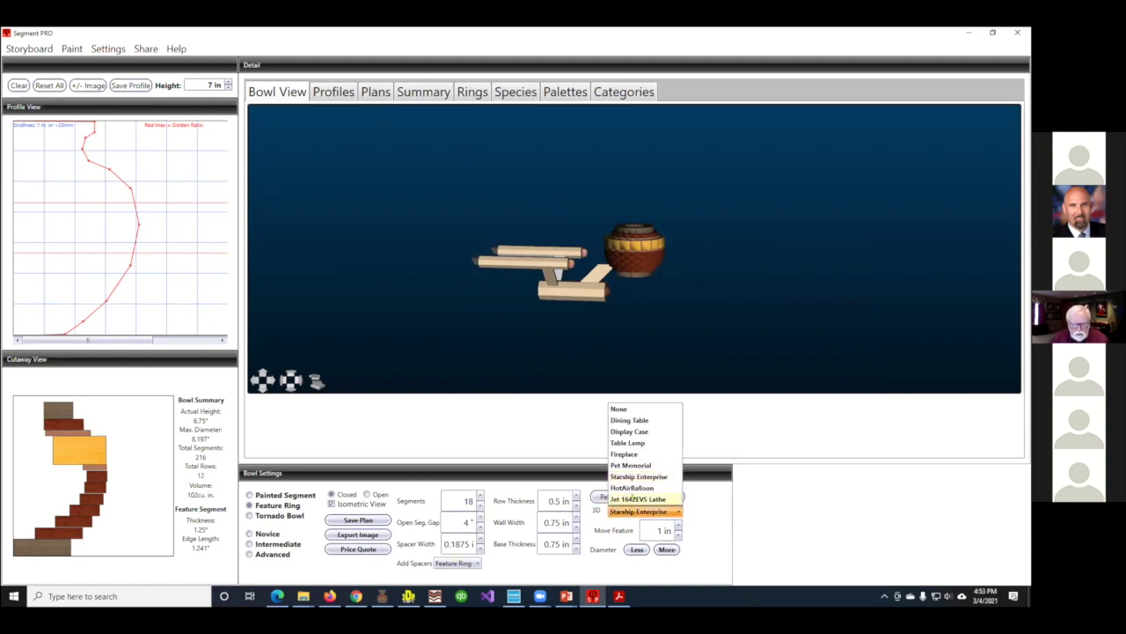
click(619, 409)
scroll(634, 262, up, 5)
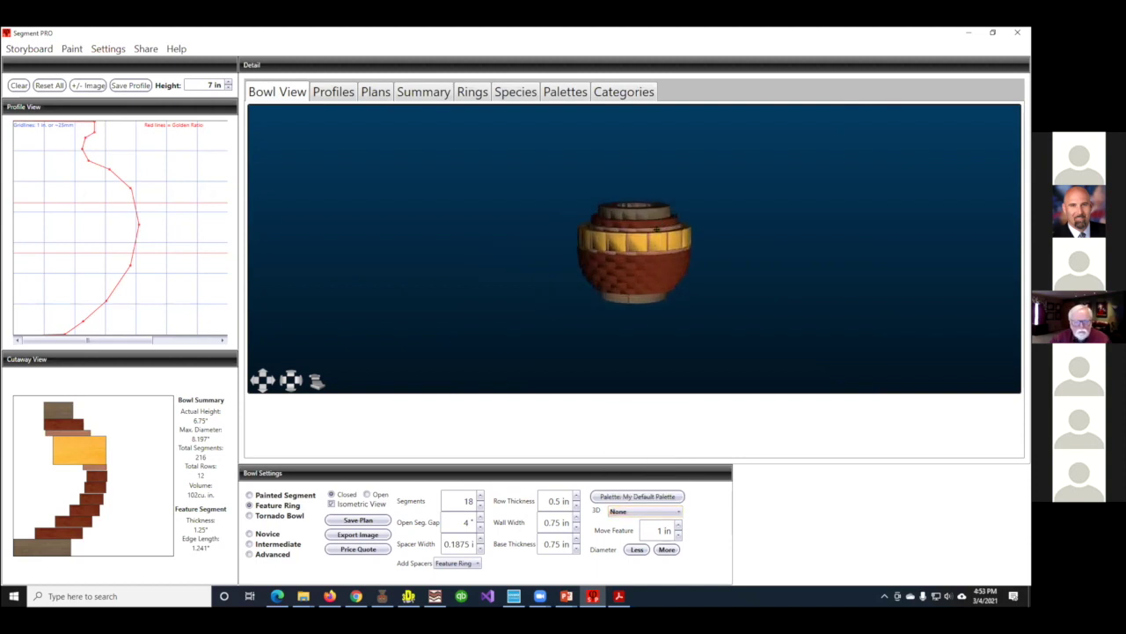
scroll(664, 280, up, 2)
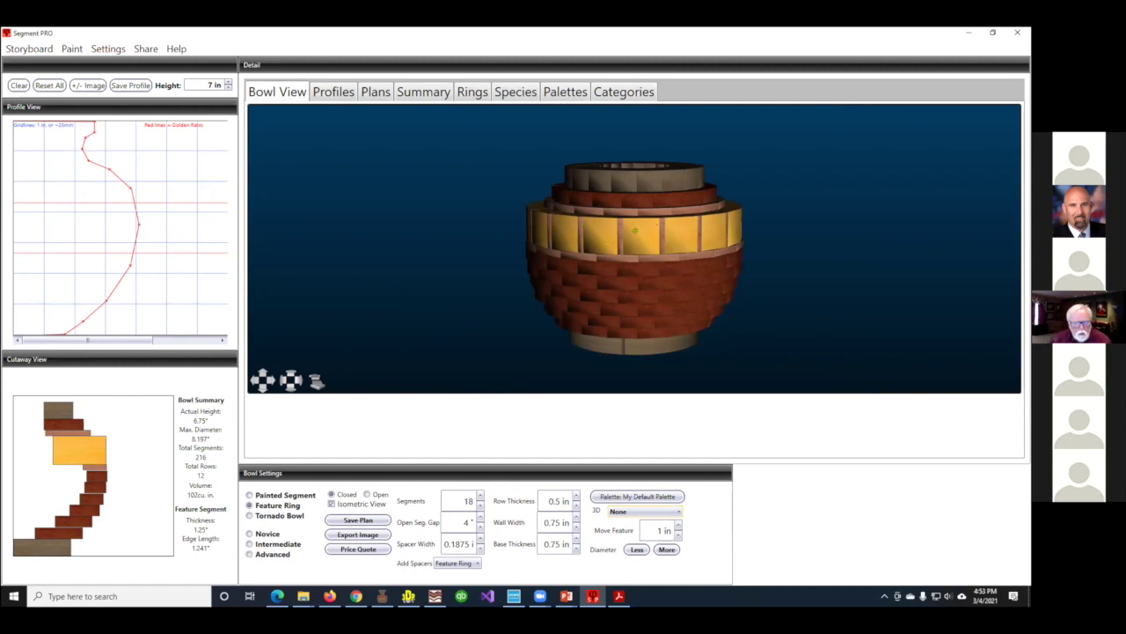
mouse_move(651, 218)
mouse_down()
mouse_move(634, 254)
mouse_move(643, 230)
mouse_up()
scroll(666, 246, up, 3)
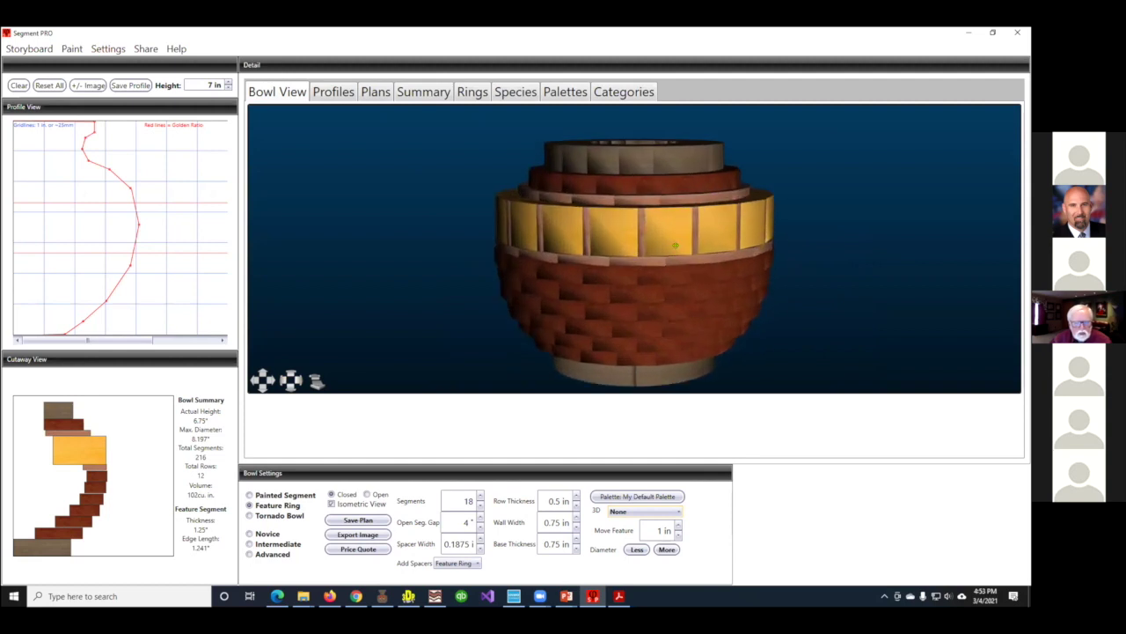
scroll(655, 252, down, 2)
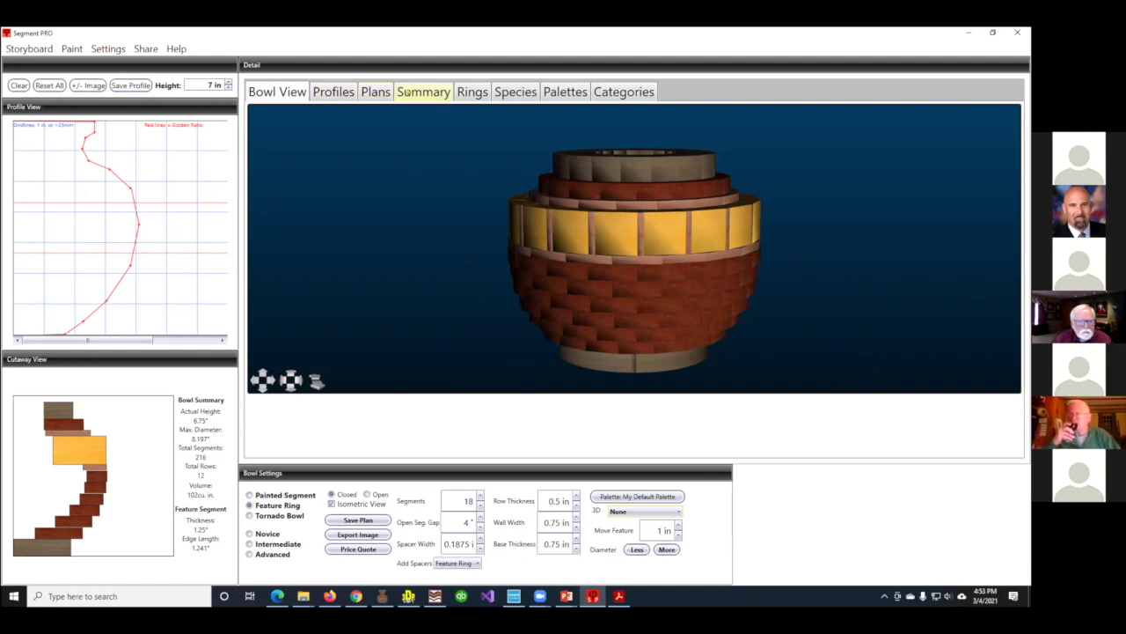
Review the ring summary table, and try a wall width of 0.875 in before restoring it to 0.75 in
click(413, 92)
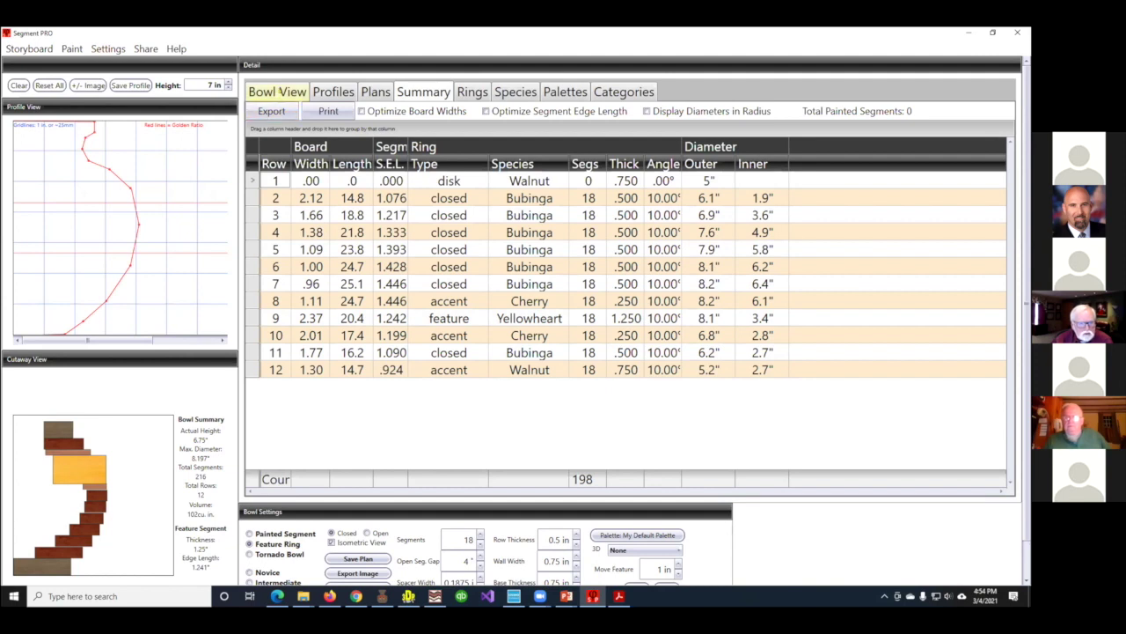
click(277, 91)
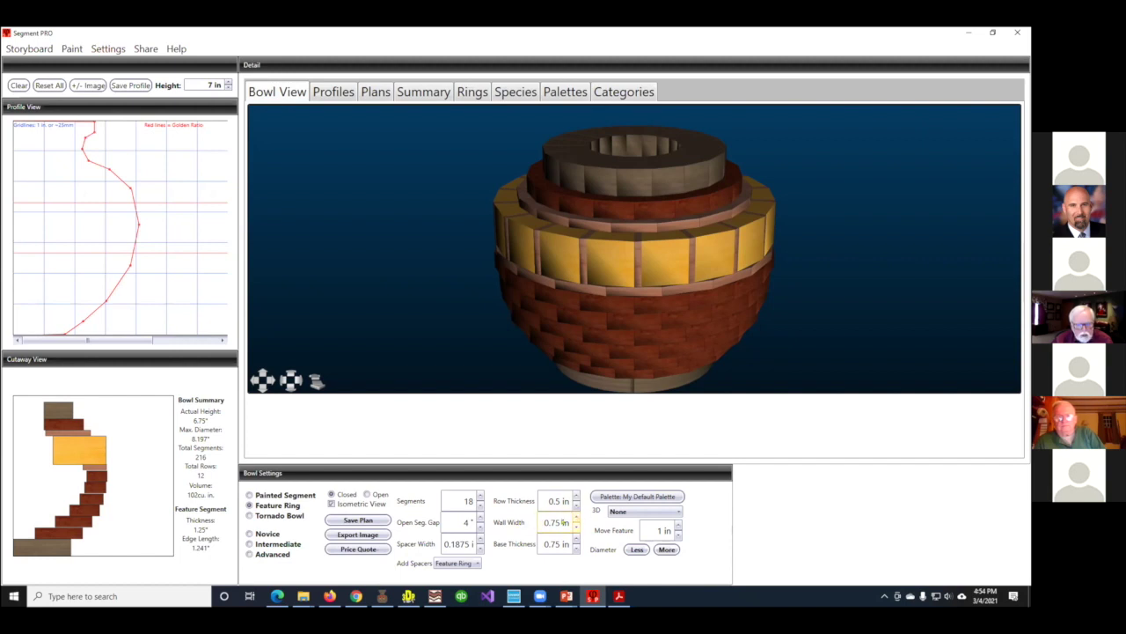
click(575, 517)
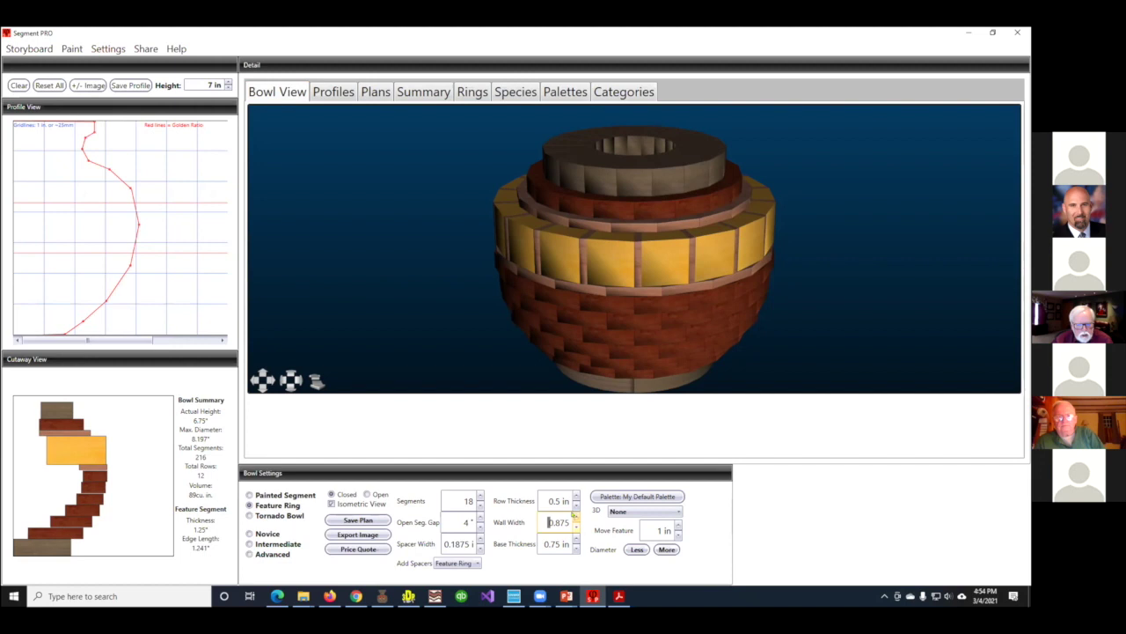
click(575, 526)
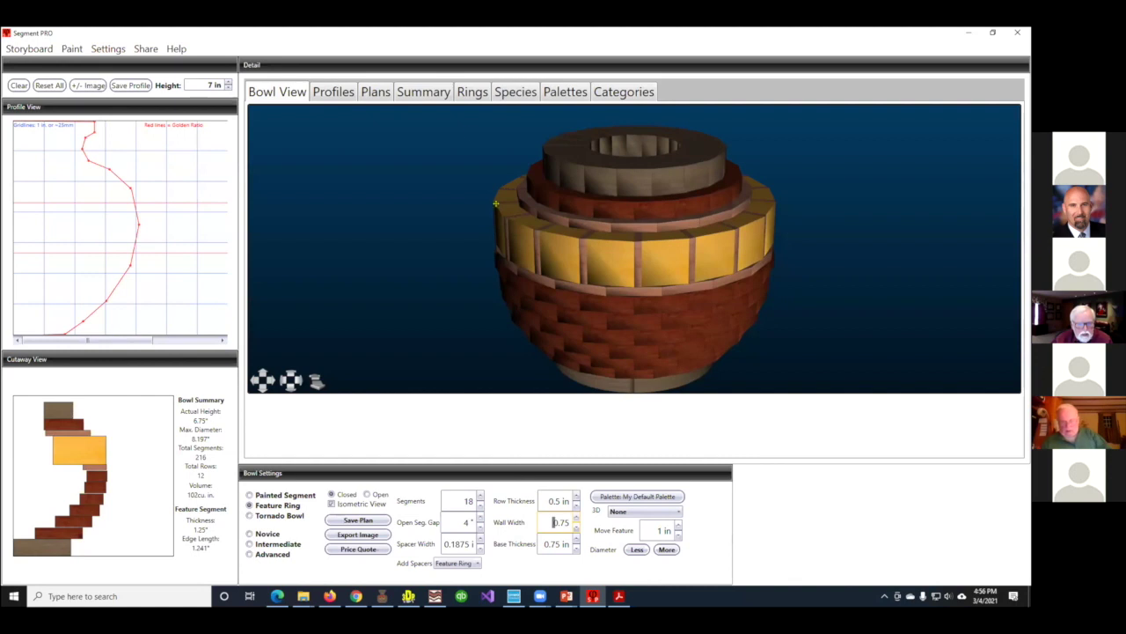
click(414, 92)
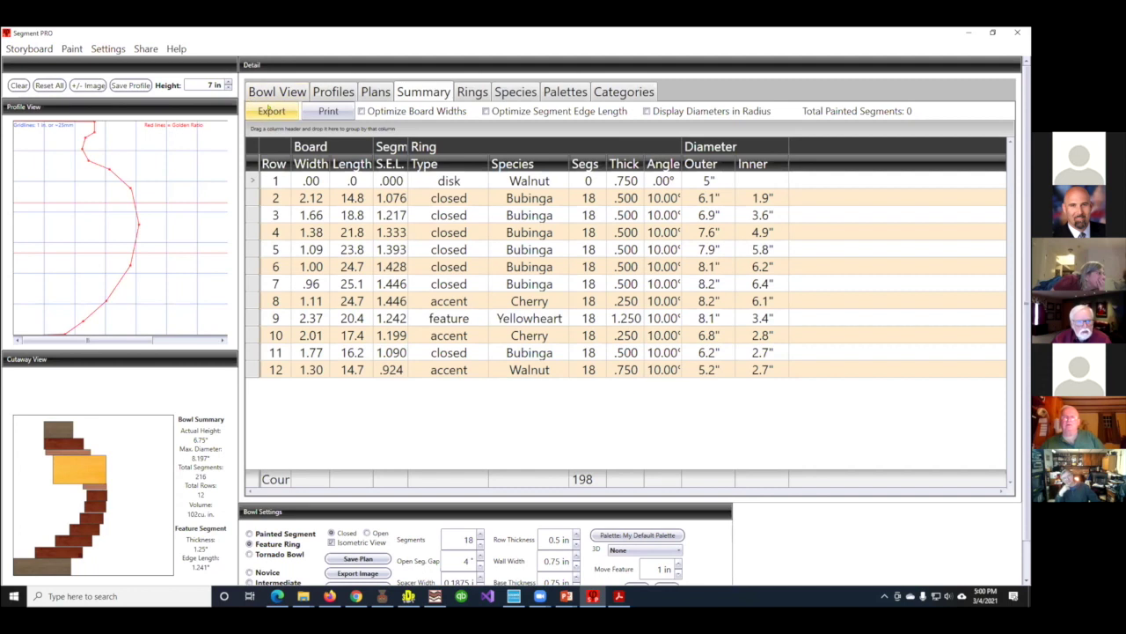
click(276, 91)
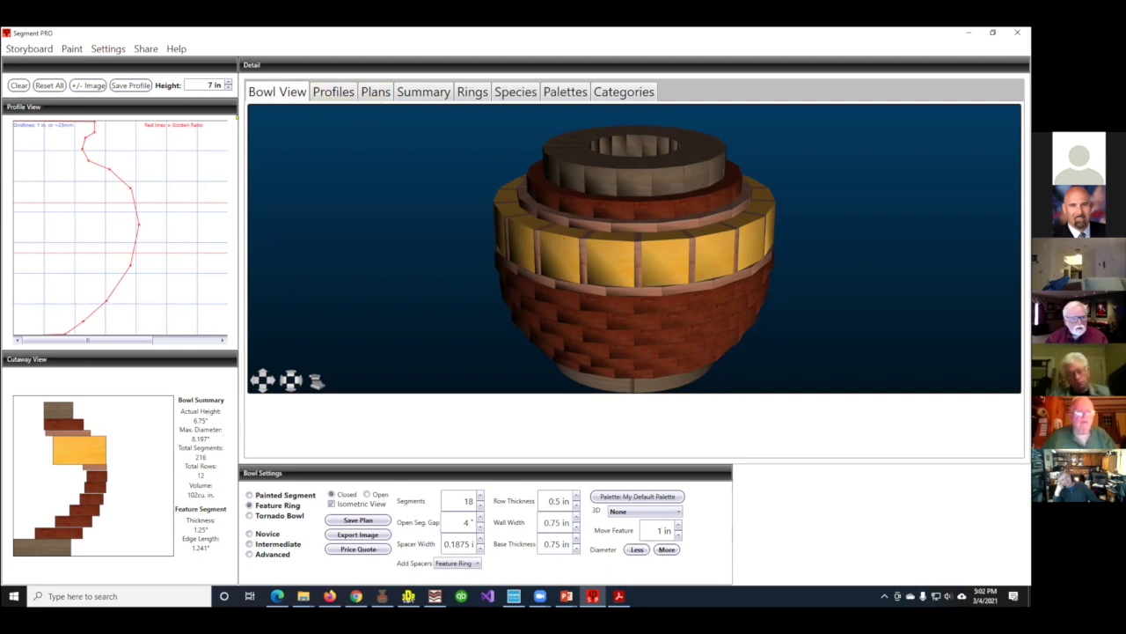
Reset the whole bowl design, including its profile and settings
click(49, 85)
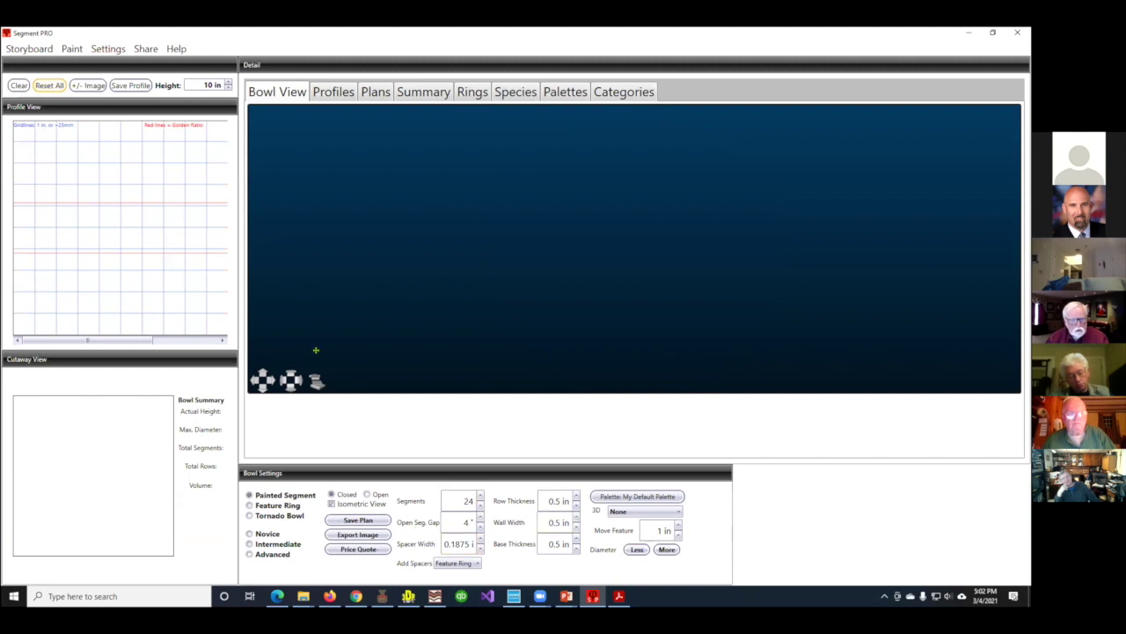
Switch to Chrome and search Google Images for "hopi bowl"
mouse_move(355, 595)
click(356, 550)
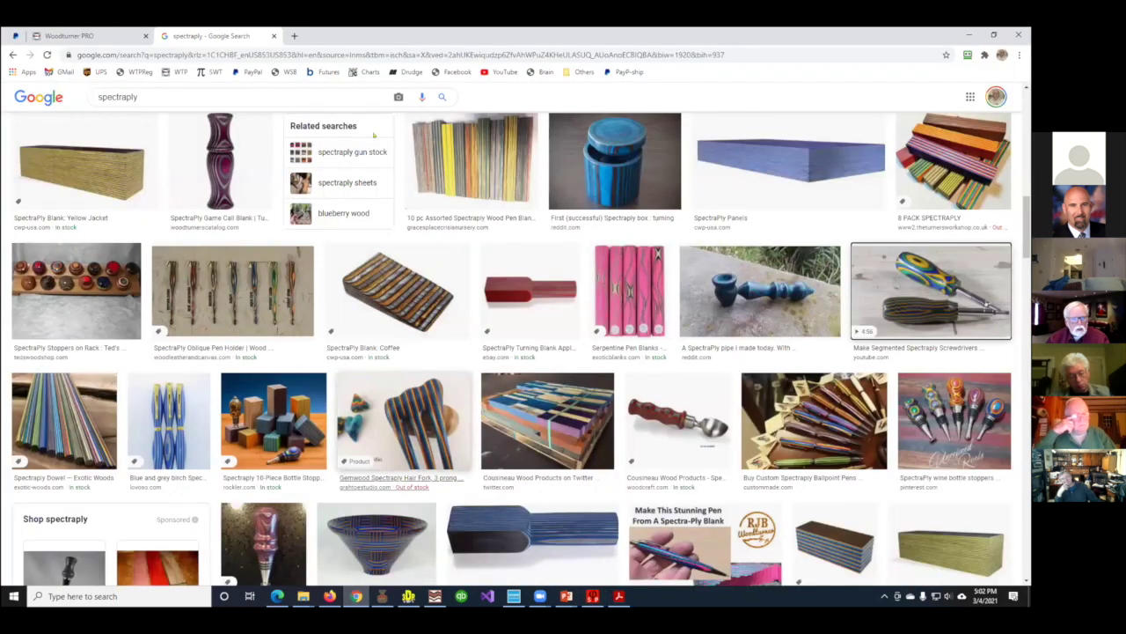
double_click(123, 97)
text(hopi bo)
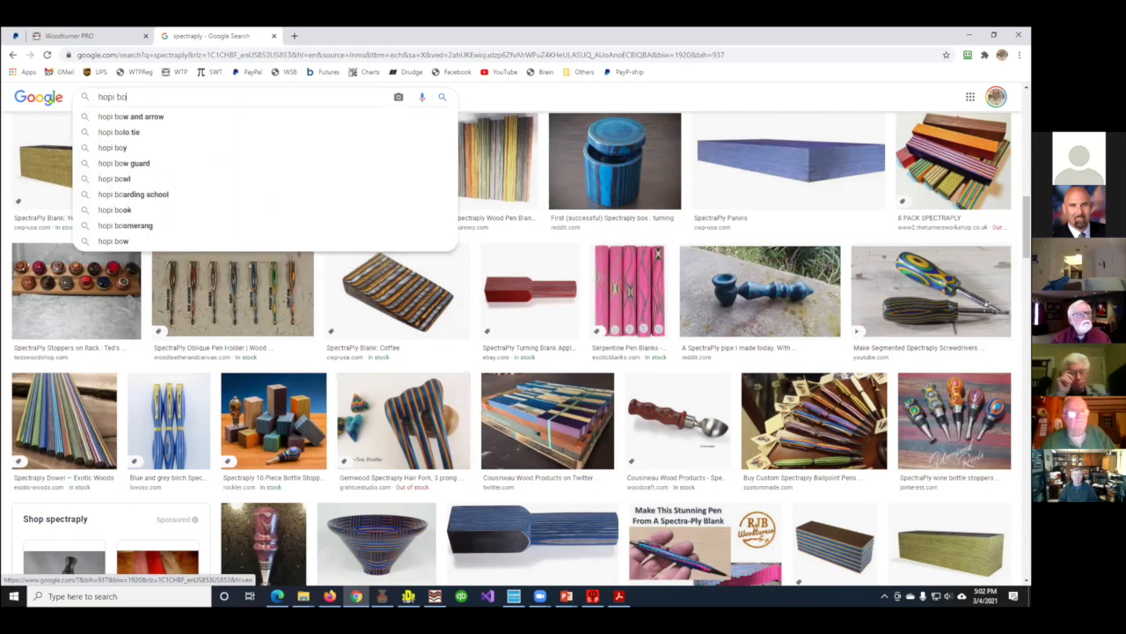
text(w)
key(Return)
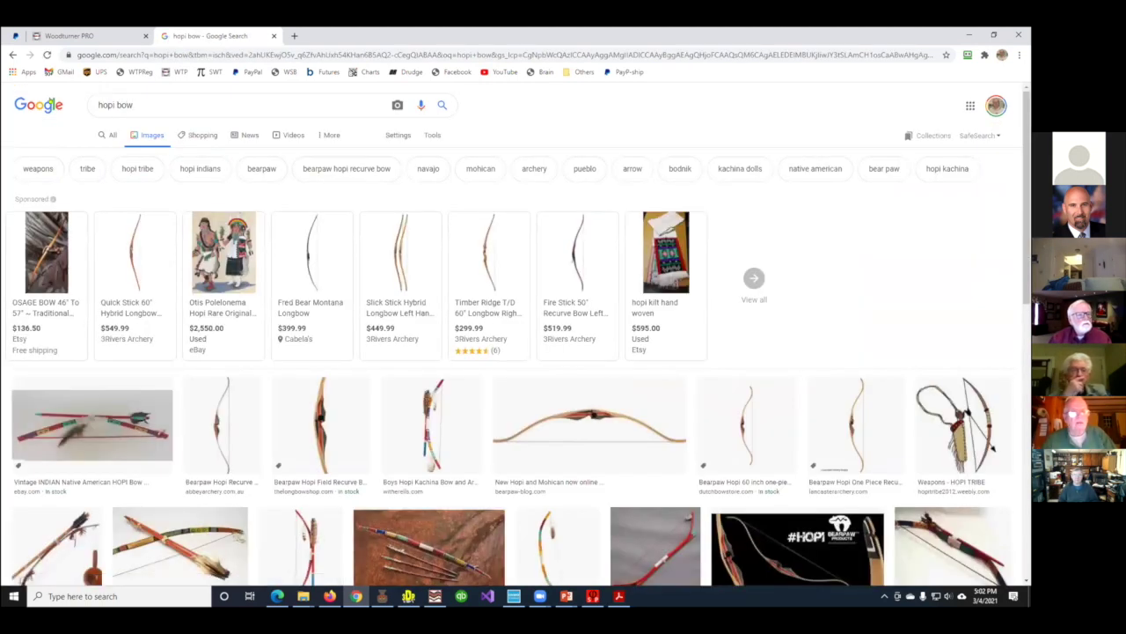
click(136, 99)
text(l)
key(Return)
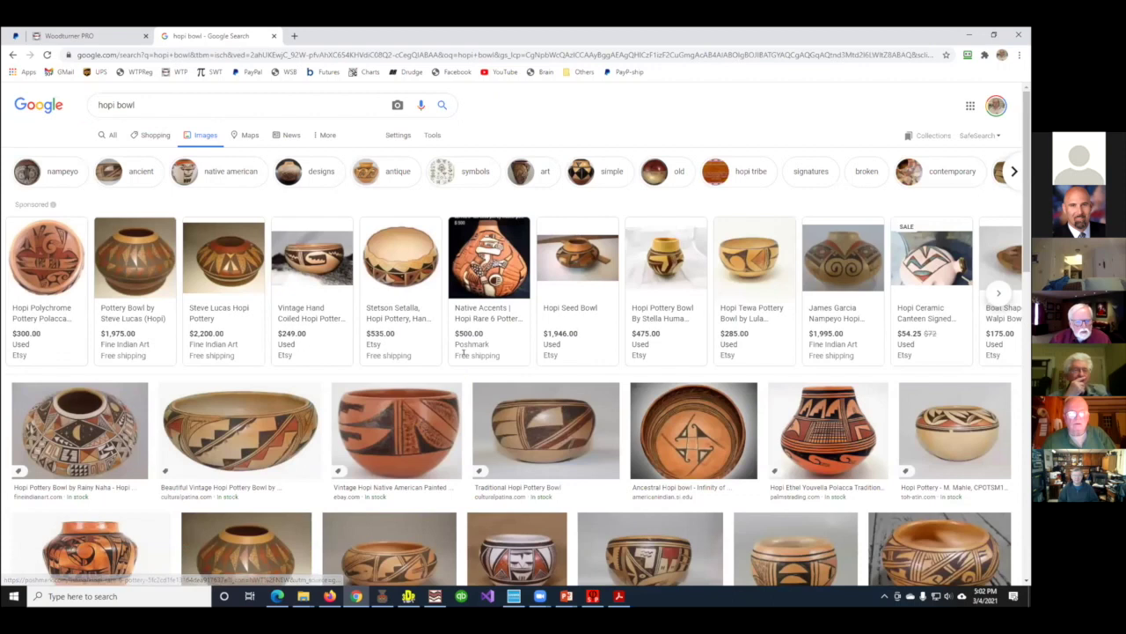
Look through the Hopi bowl images for a pottery shape suitable as a model for a new bowl
drag(463, 353, 472, 354)
scroll(511, 374, down, 5)
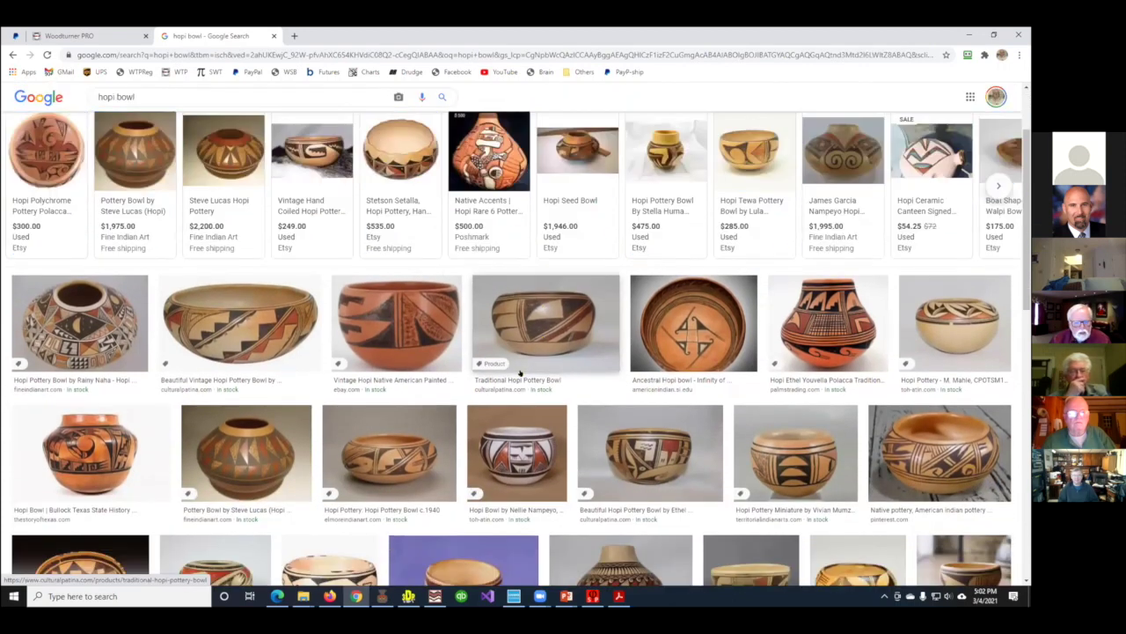
scroll(541, 314, down, 2)
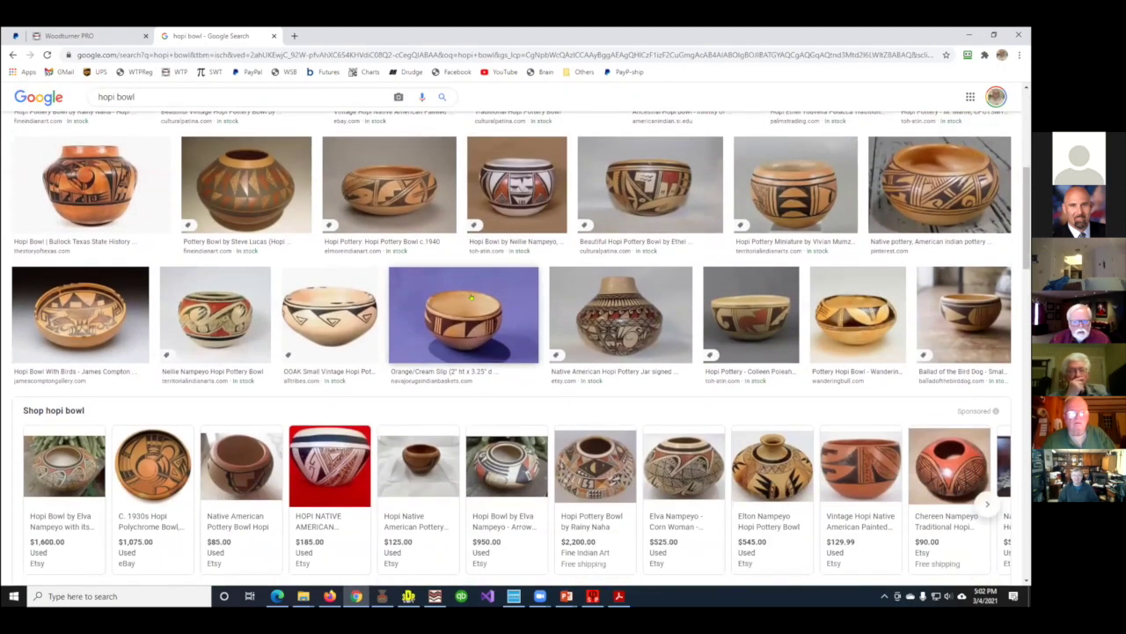
scroll(563, 336, down, 2)
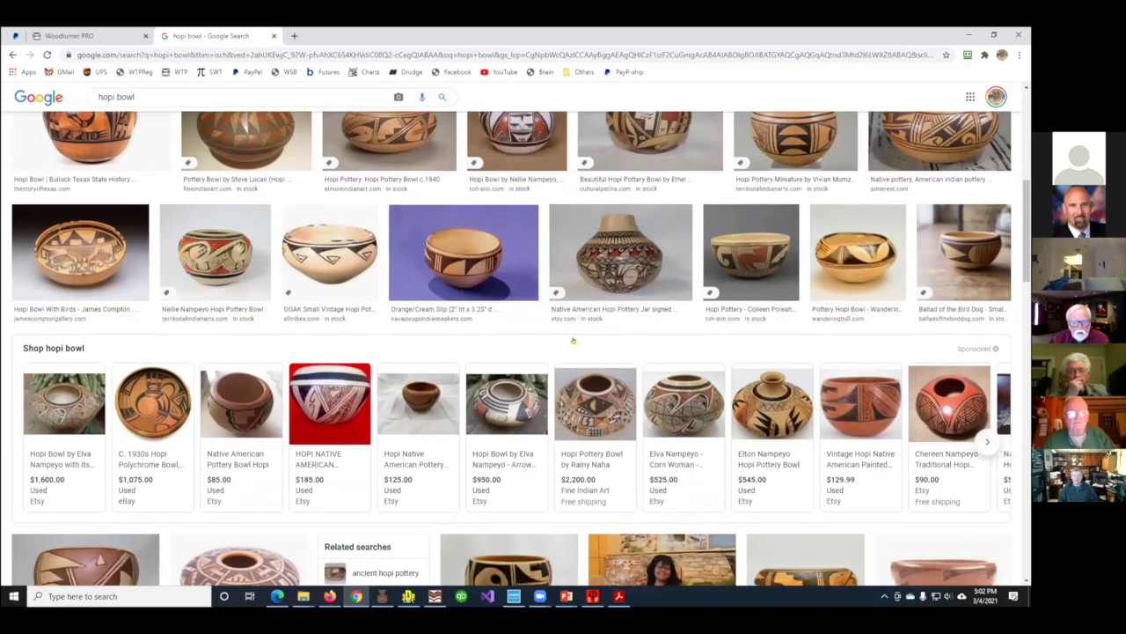
scroll(531, 326, down, 1)
scroll(531, 326, down, 2)
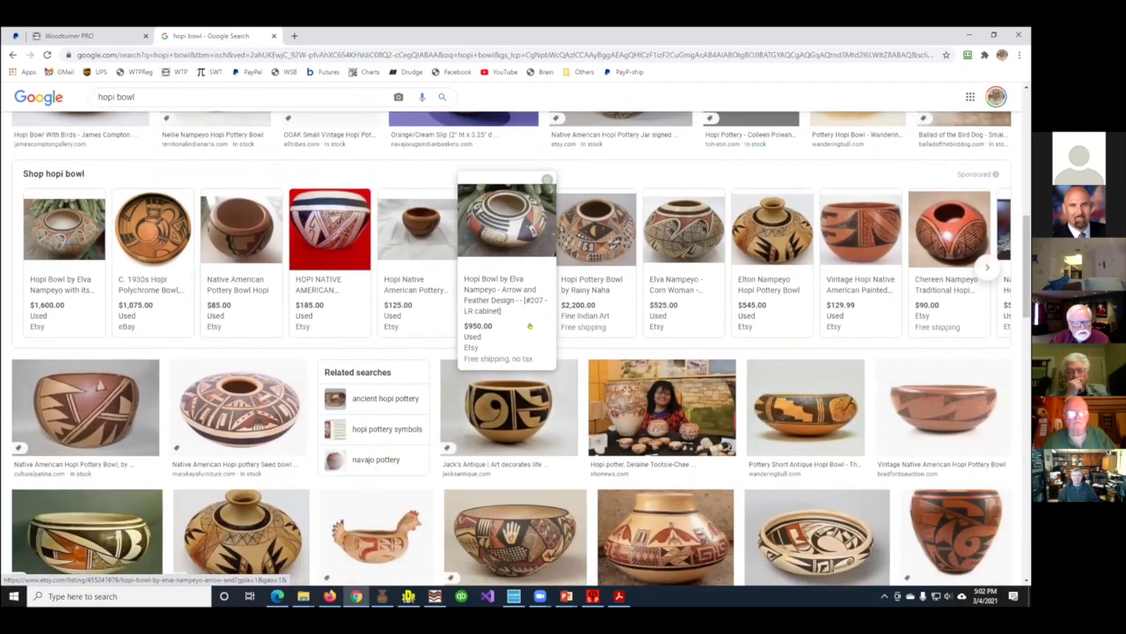
scroll(528, 325, down, 1)
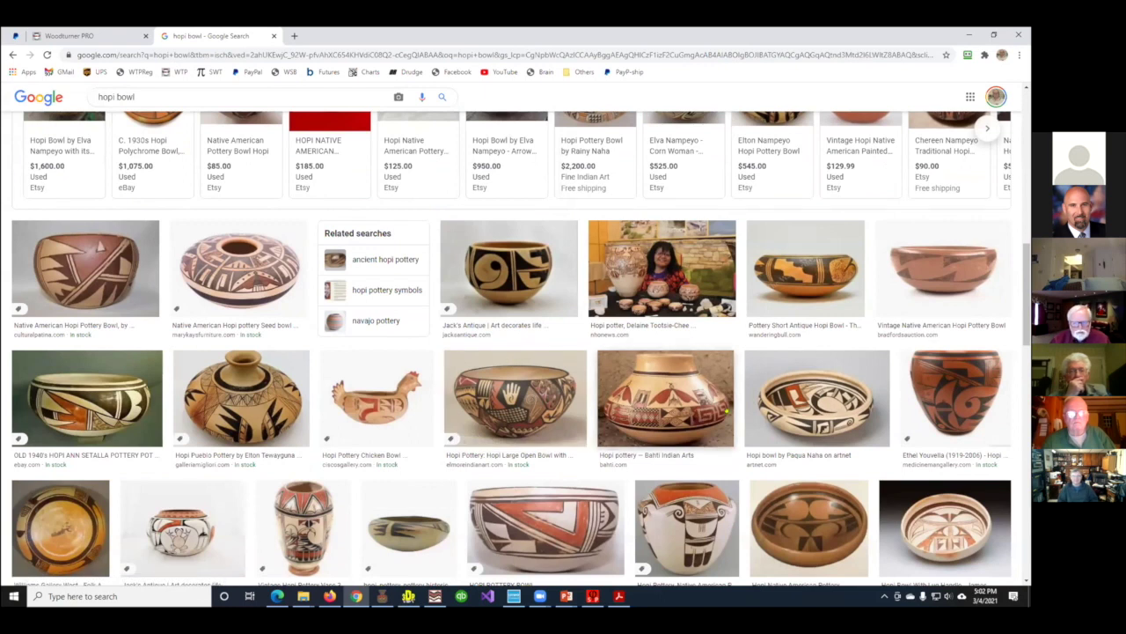
scroll(658, 402, down, 2)
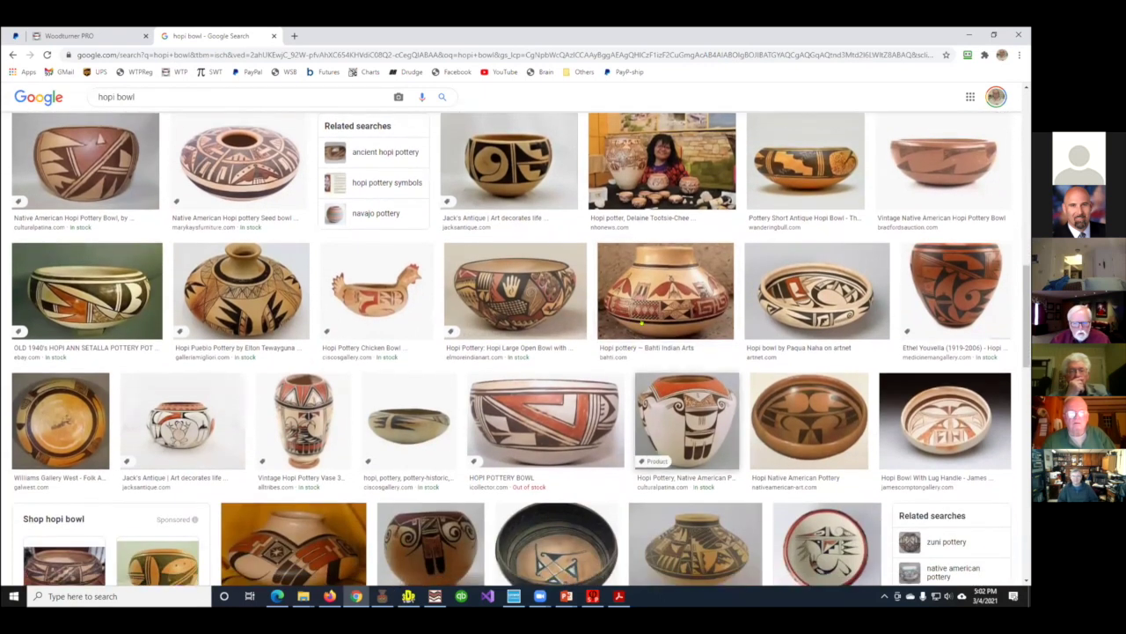
scroll(640, 315, down, 1)
scroll(639, 315, down, 3)
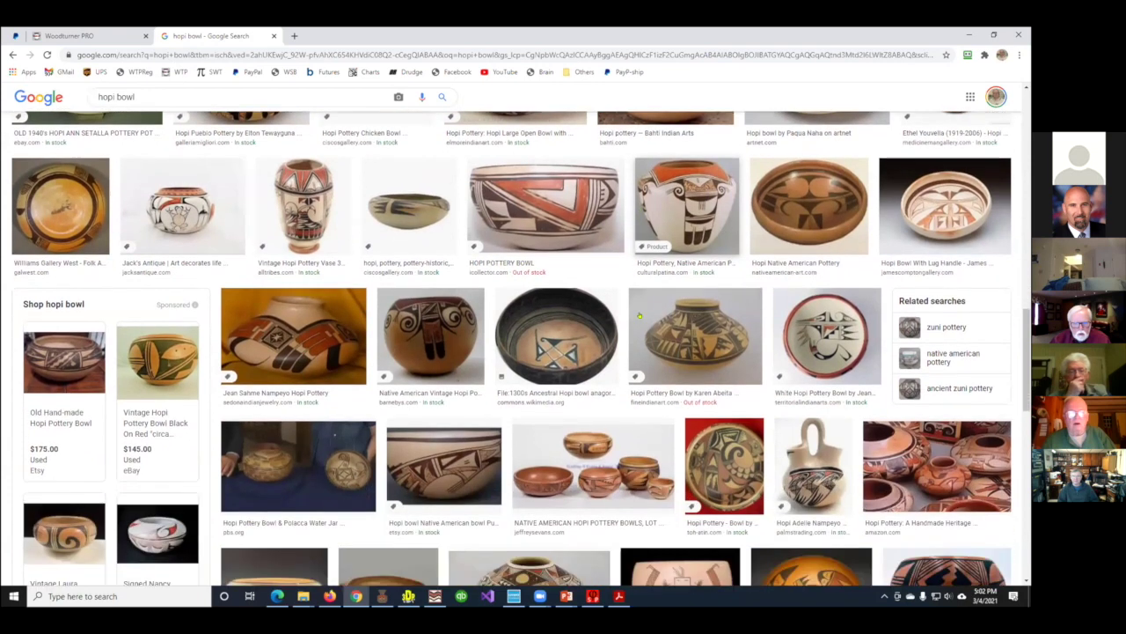
scroll(640, 315, down, 4)
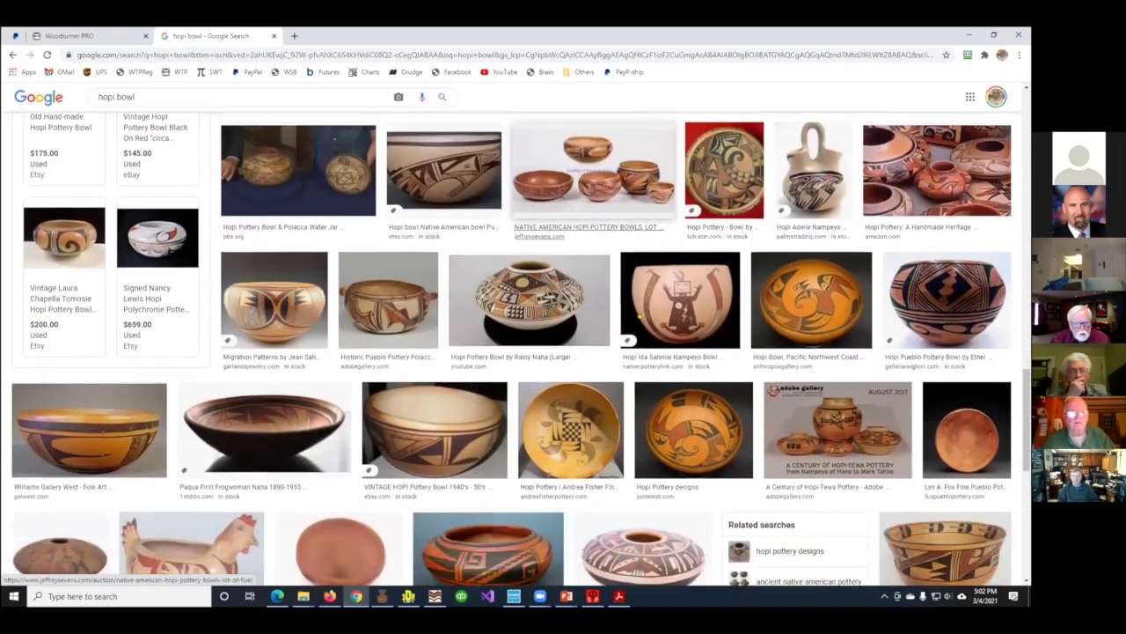
scroll(640, 315, down, 5)
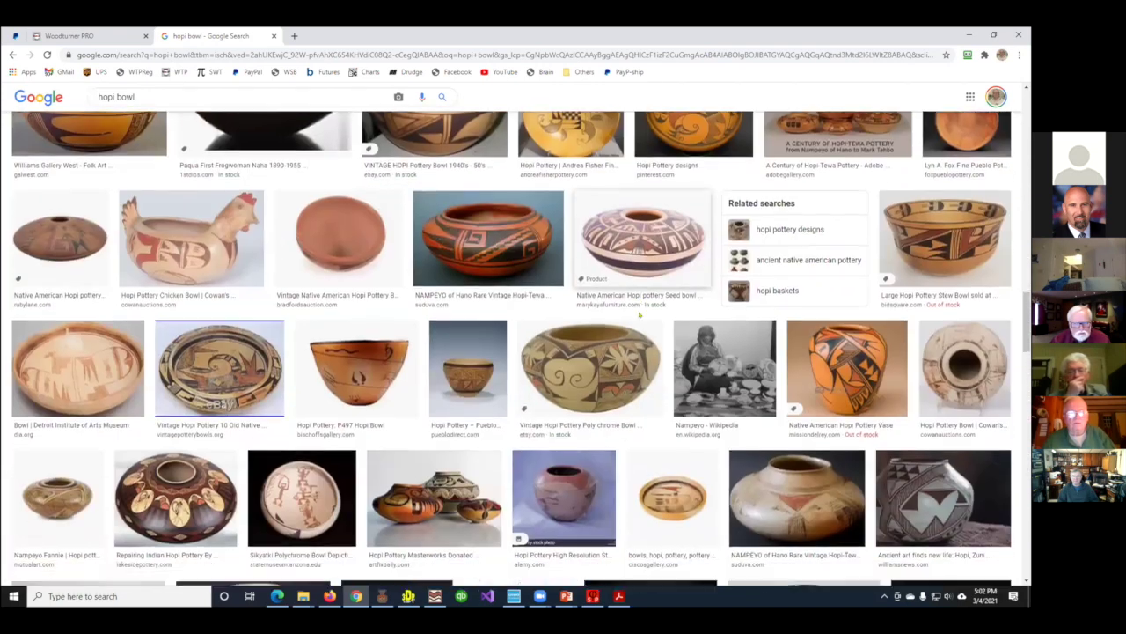
scroll(632, 314, down, 3)
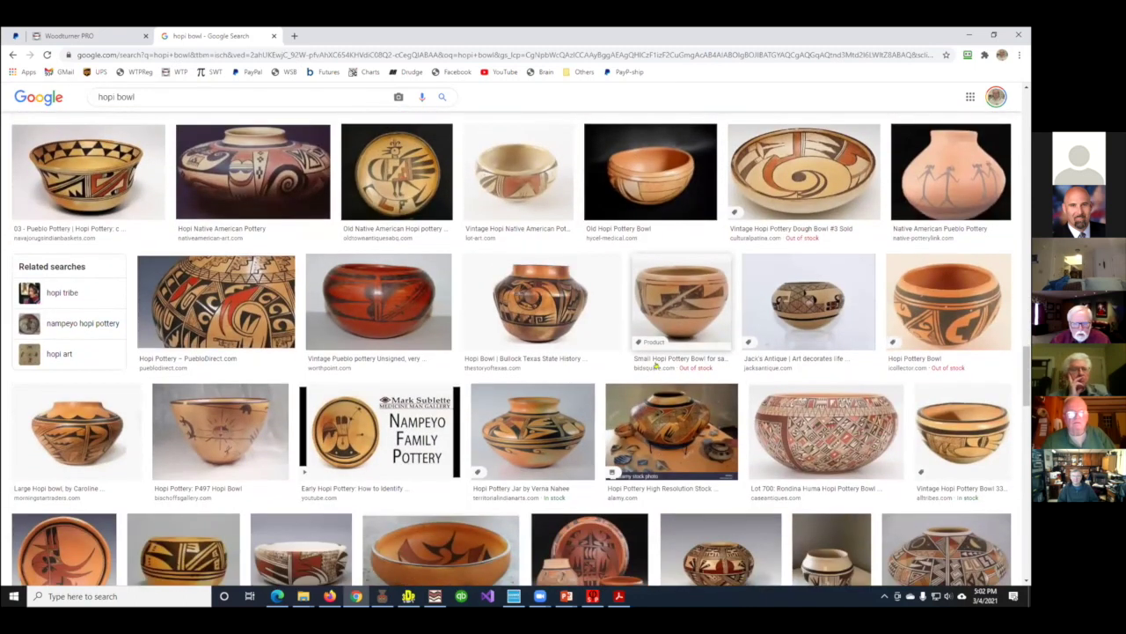
scroll(707, 315, down, 1)
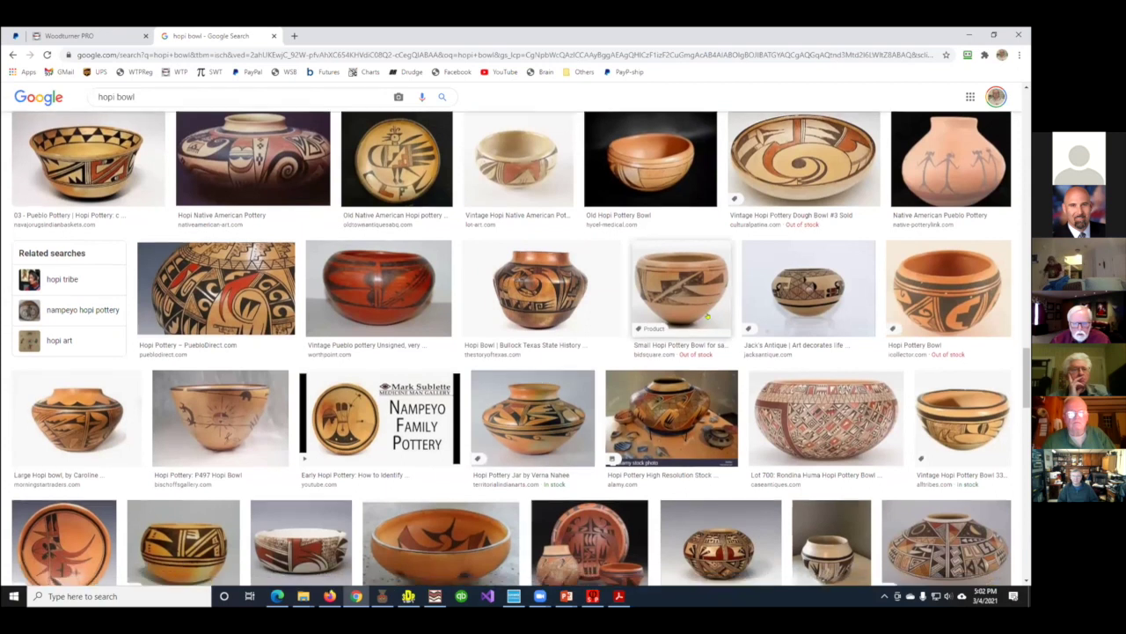
scroll(706, 315, down, 1)
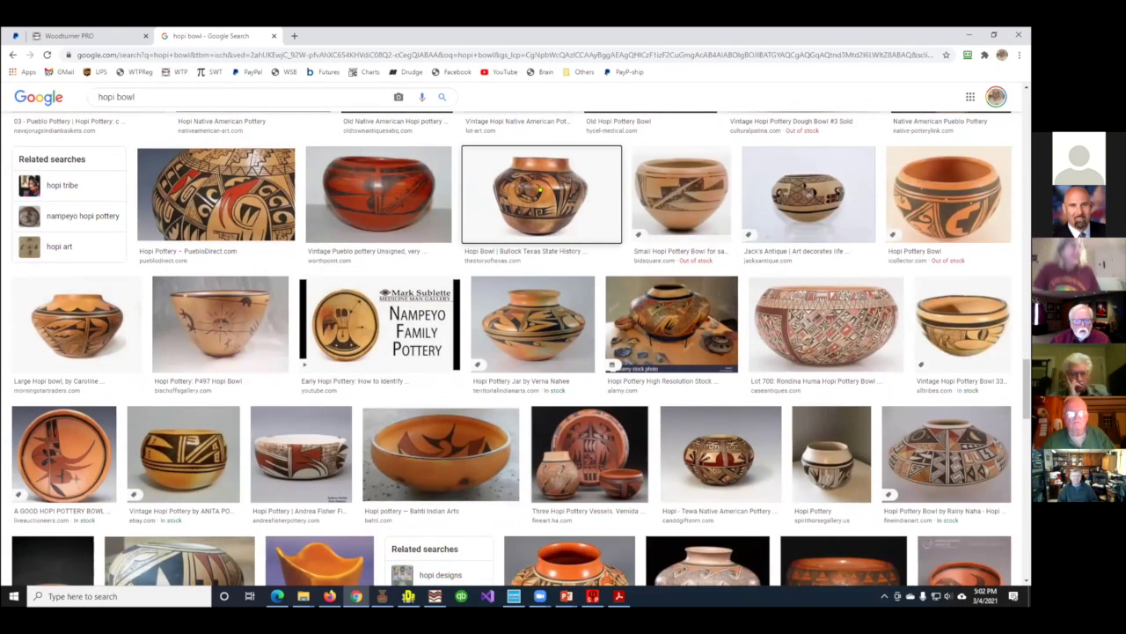
Save the Bullock Texas State History Museum Hopi bowl image to the Desktop as hopi
click(543, 157)
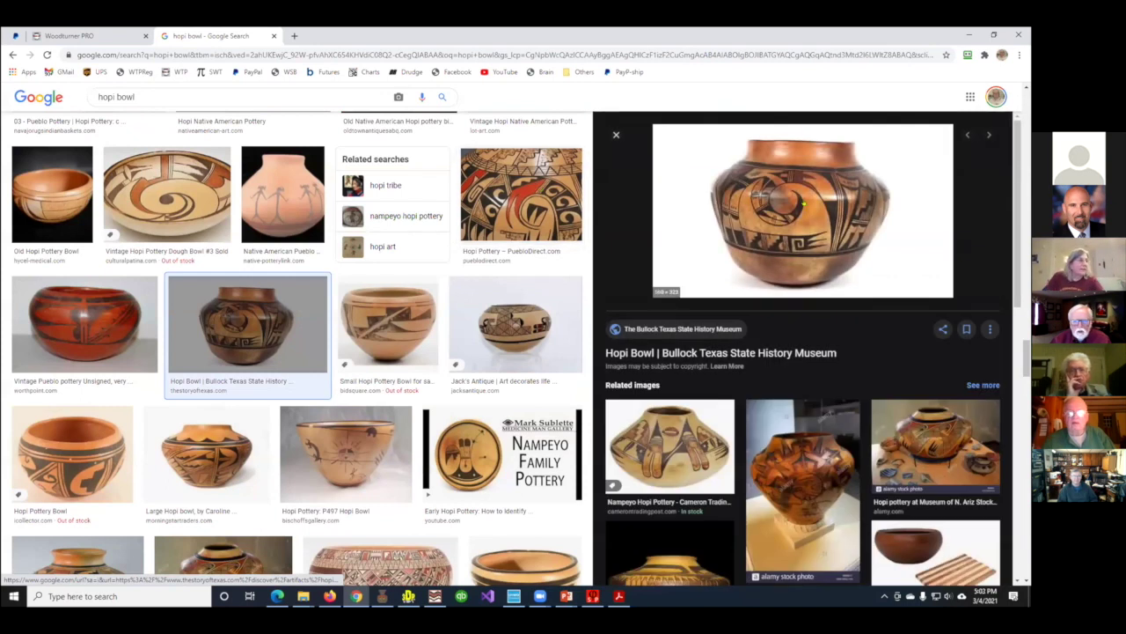
right_click(804, 203)
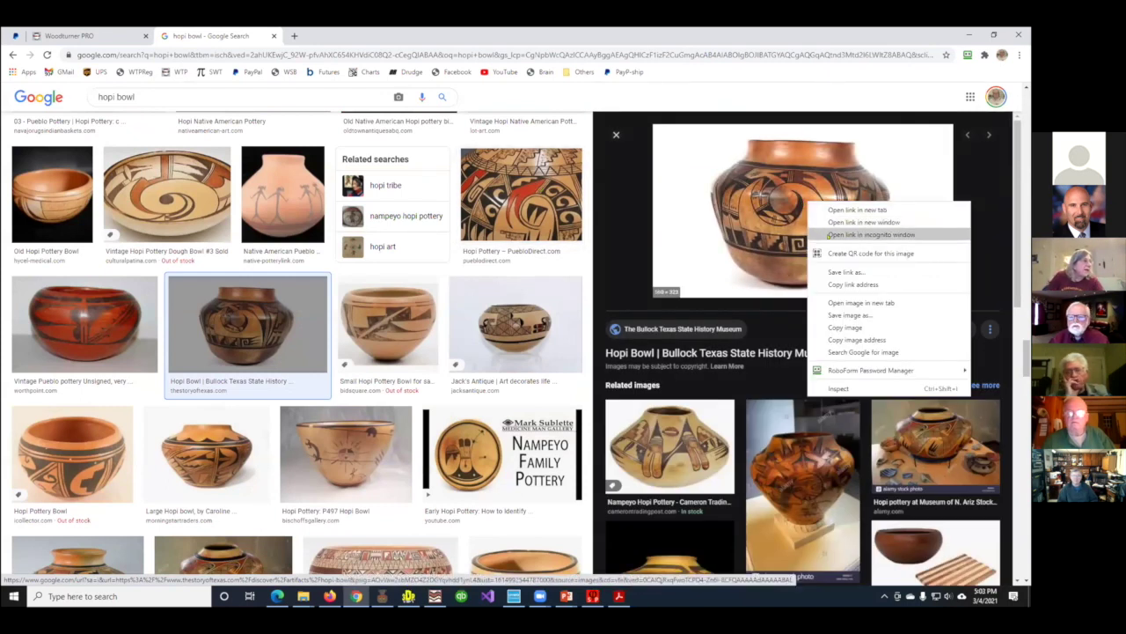
click(851, 315)
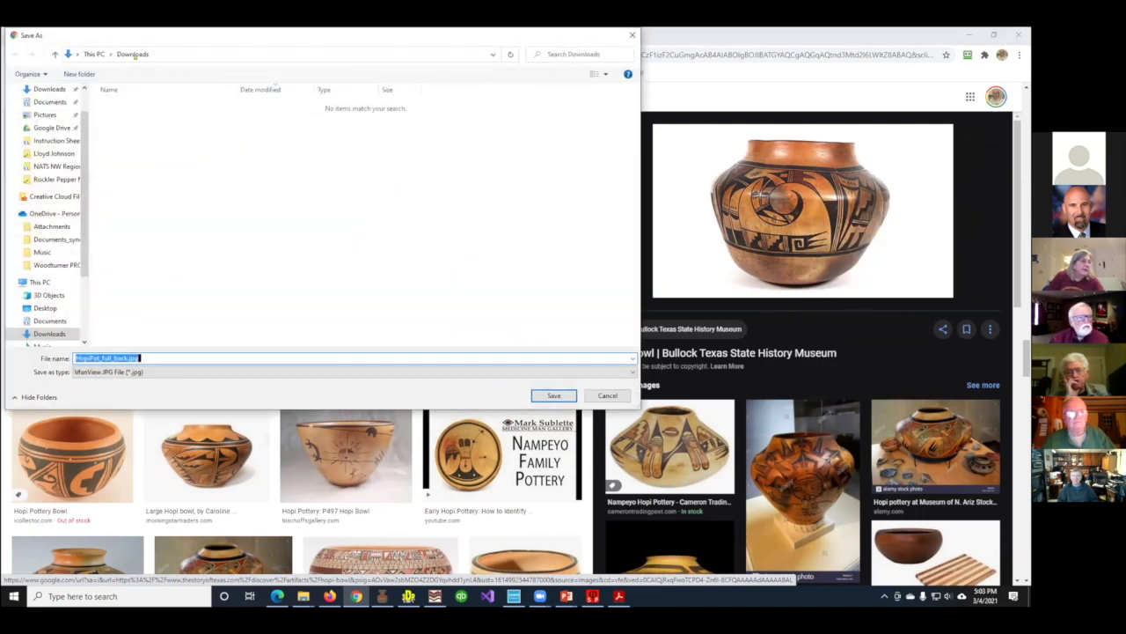
click(94, 53)
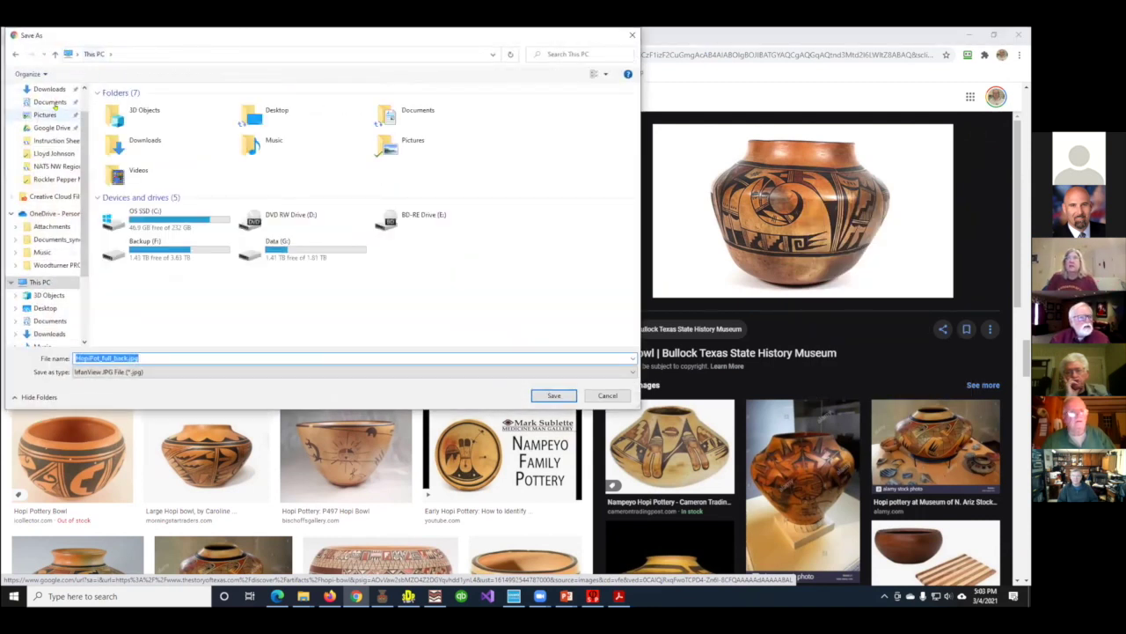
scroll(55, 98, up, 2)
click(46, 109)
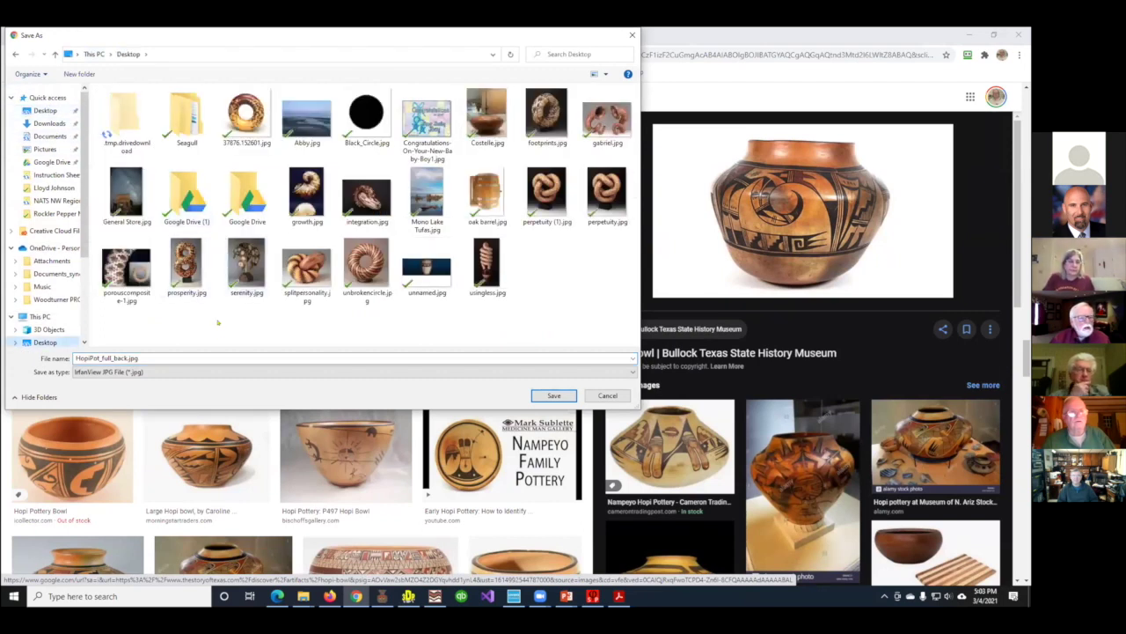
click(138, 356)
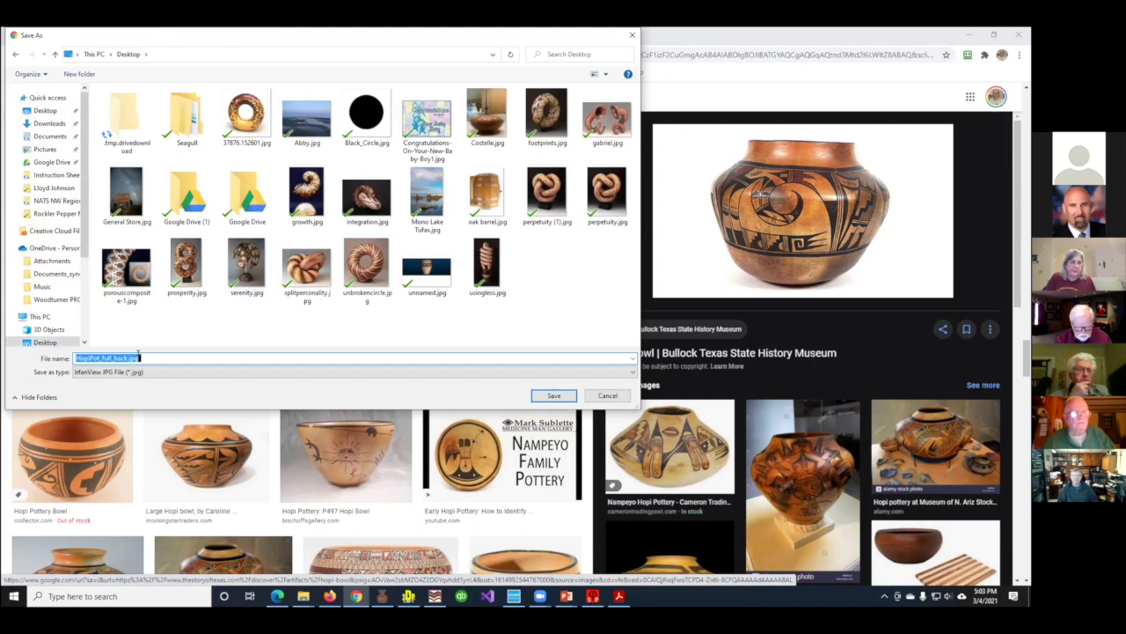
text(hopi)
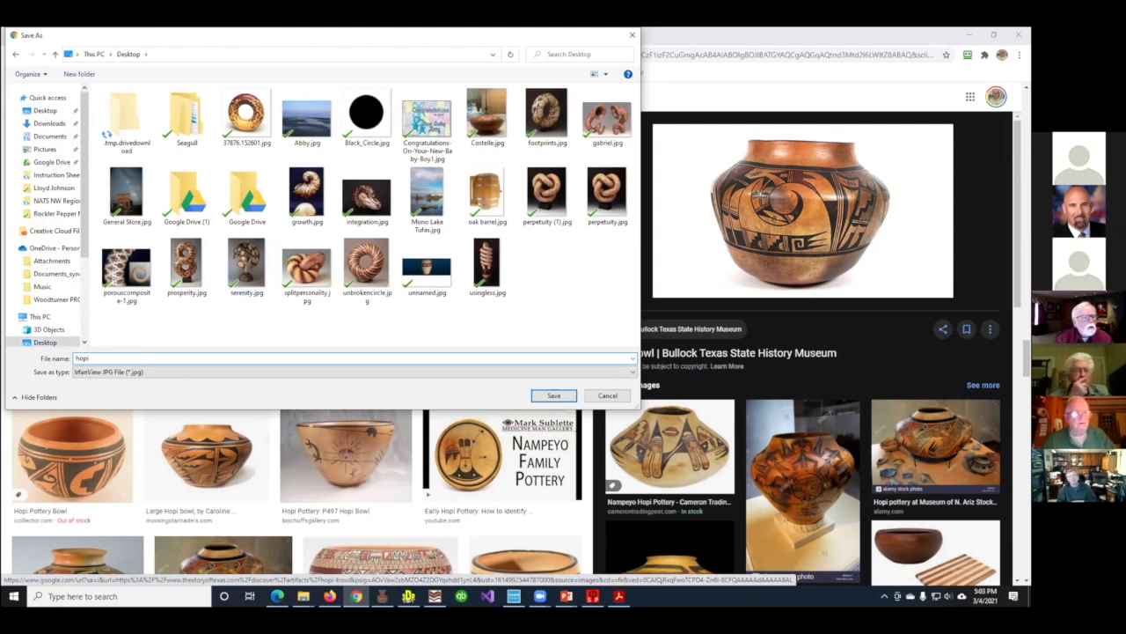
key(Return)
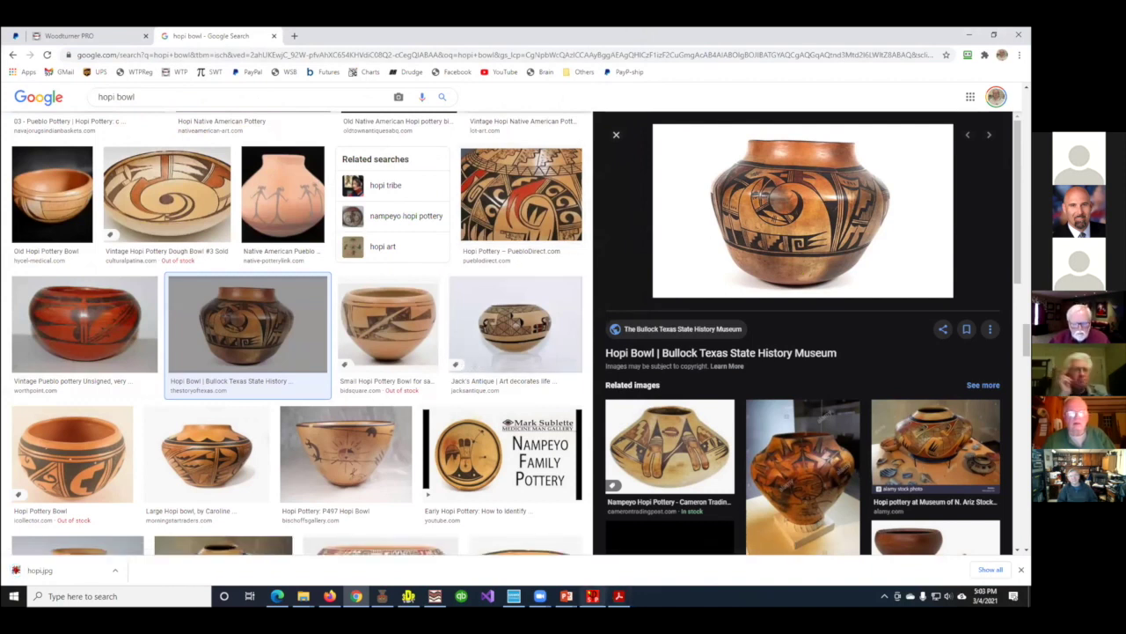
Switch to Segment PRO and load the hopi image from the Desktop as a background image for the profile
click(592, 596)
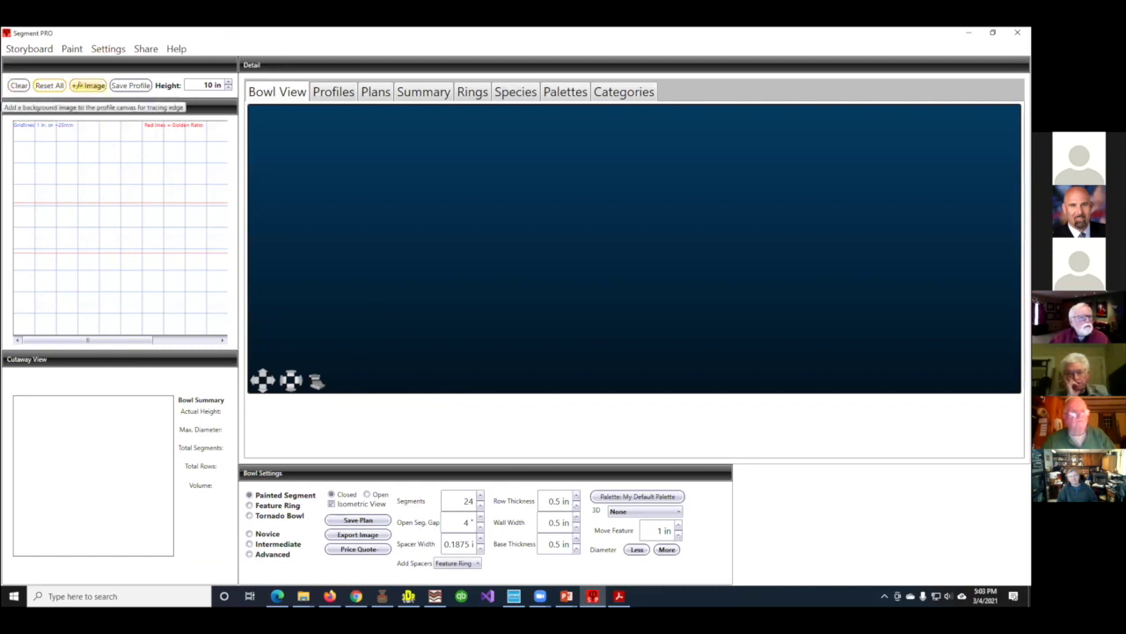
click(88, 85)
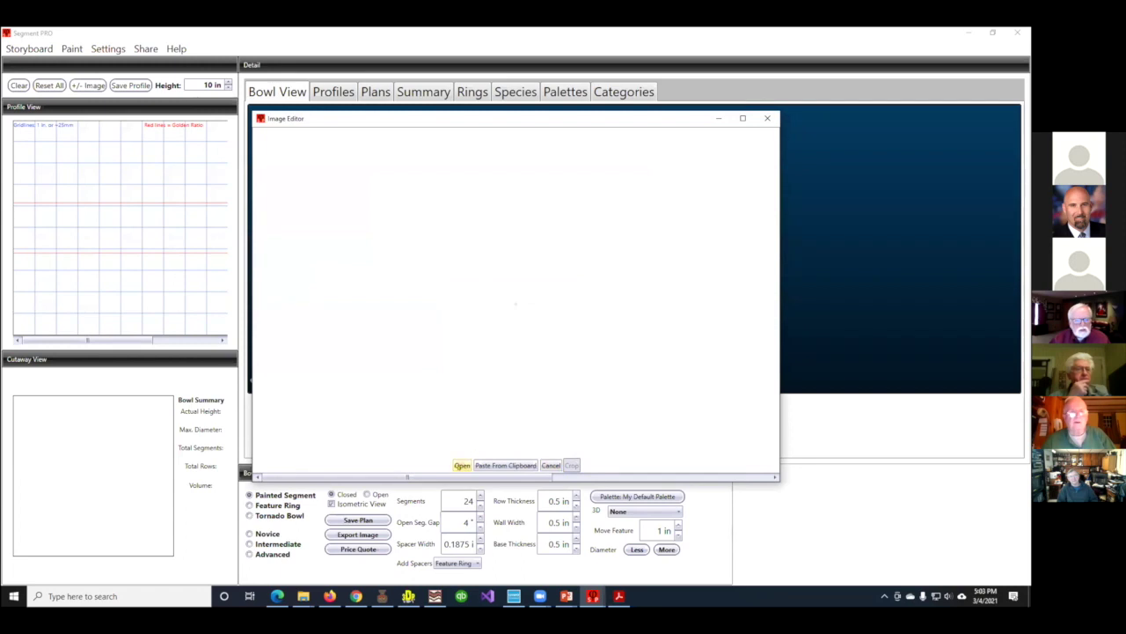
click(462, 465)
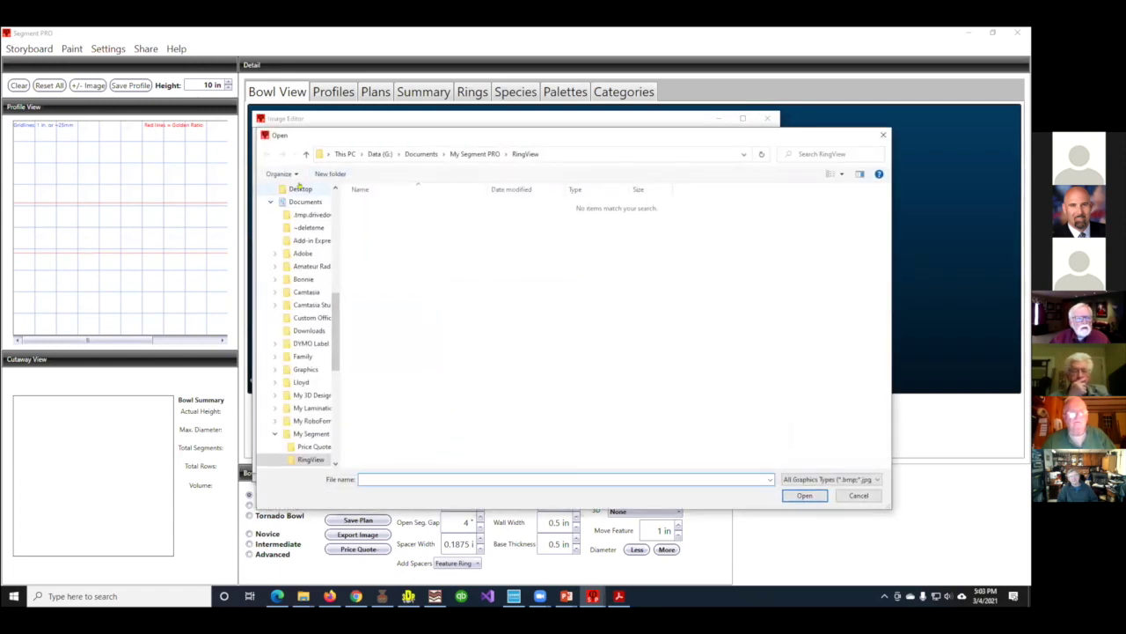
click(301, 189)
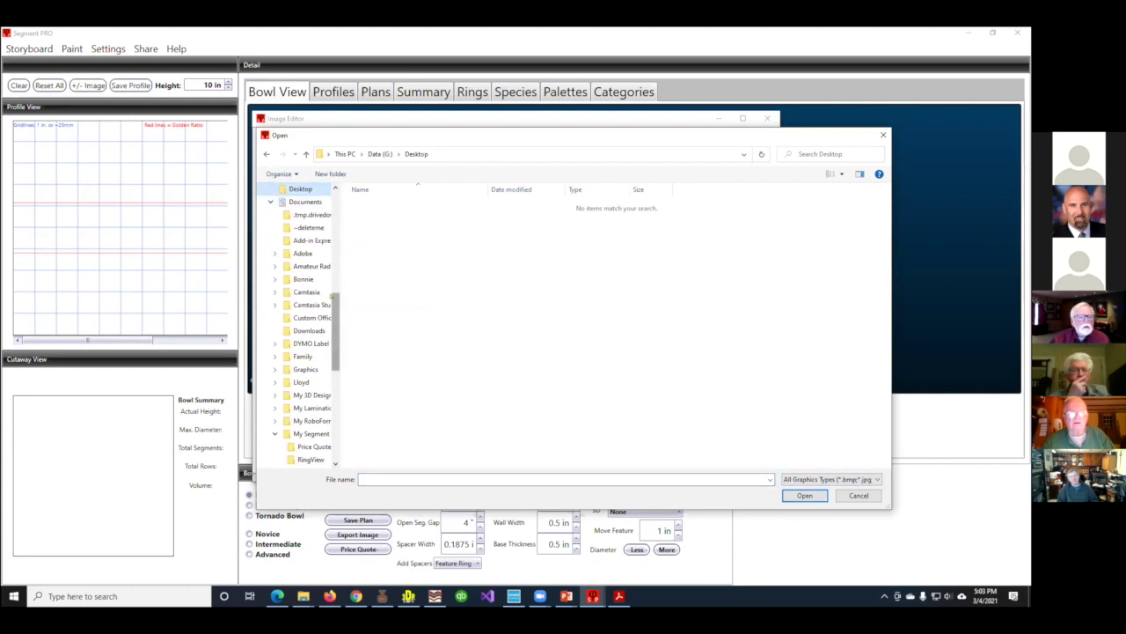
scroll(337, 302, up, 5)
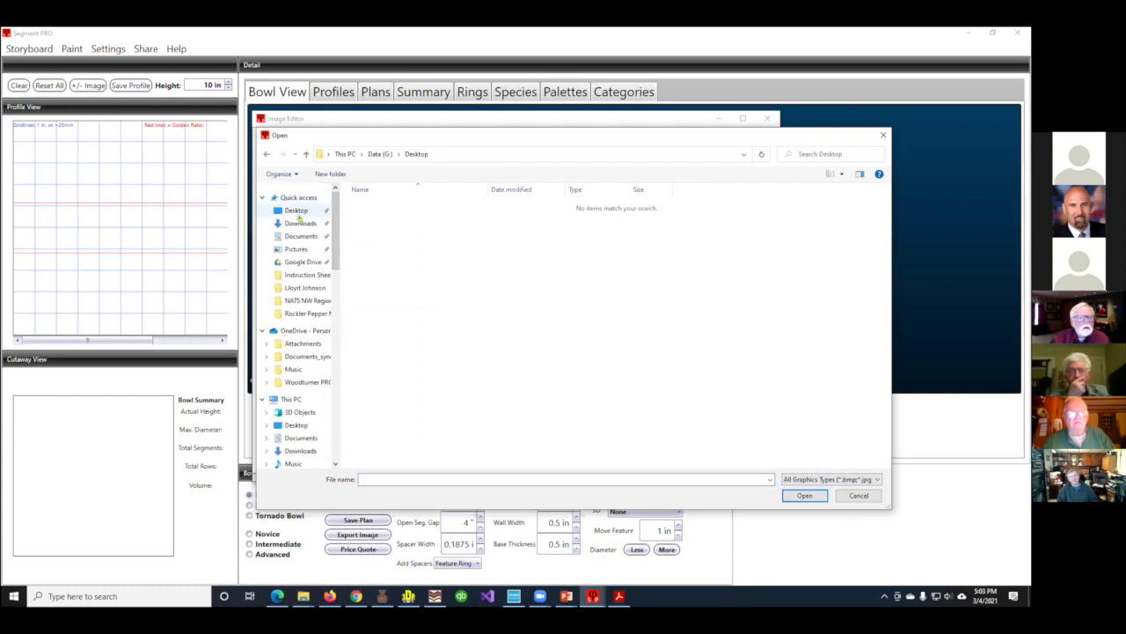
click(297, 211)
click(619, 299)
double_click(619, 299)
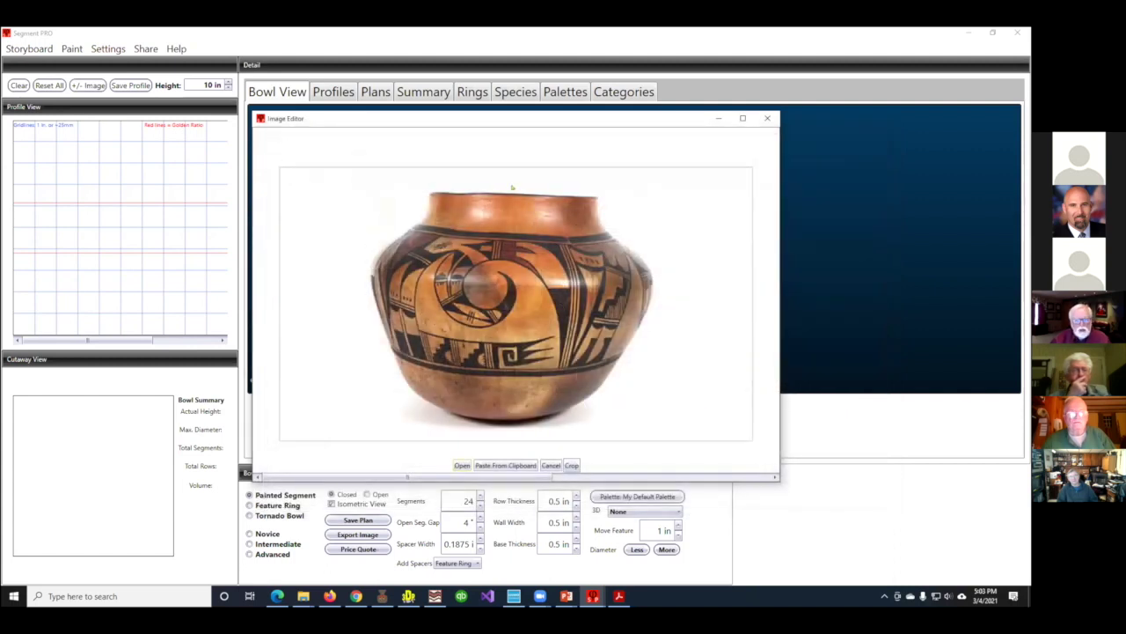
Crop the image to the right half of the pot, from its centerline and rim to its base, and save it
click(571, 466)
drag(322, 296, 504, 306)
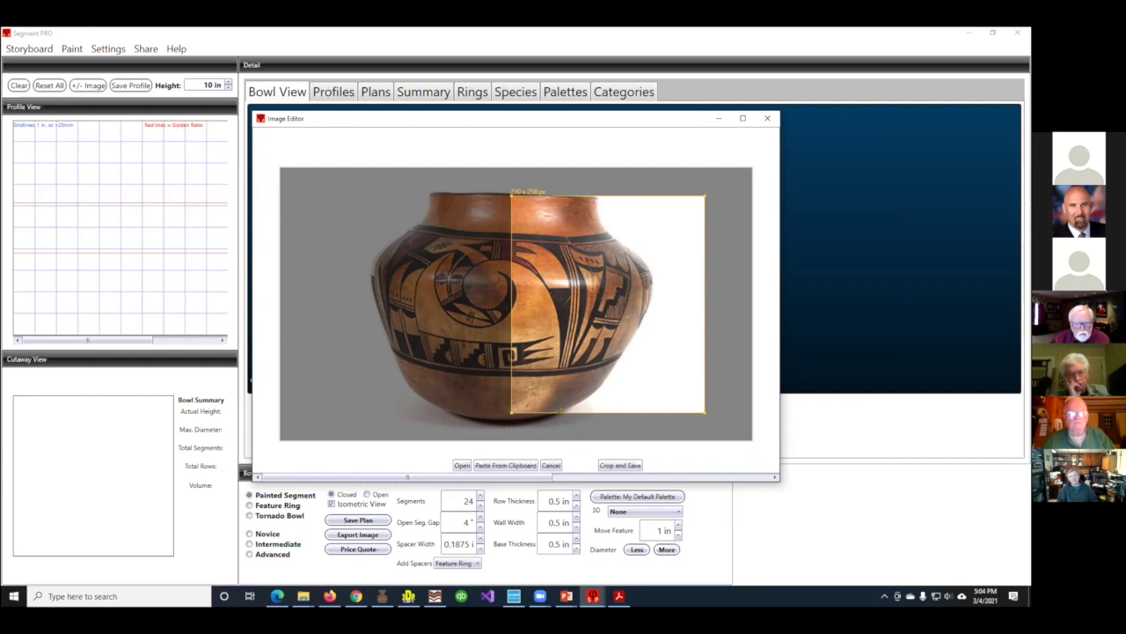
drag(595, 404, 595, 401)
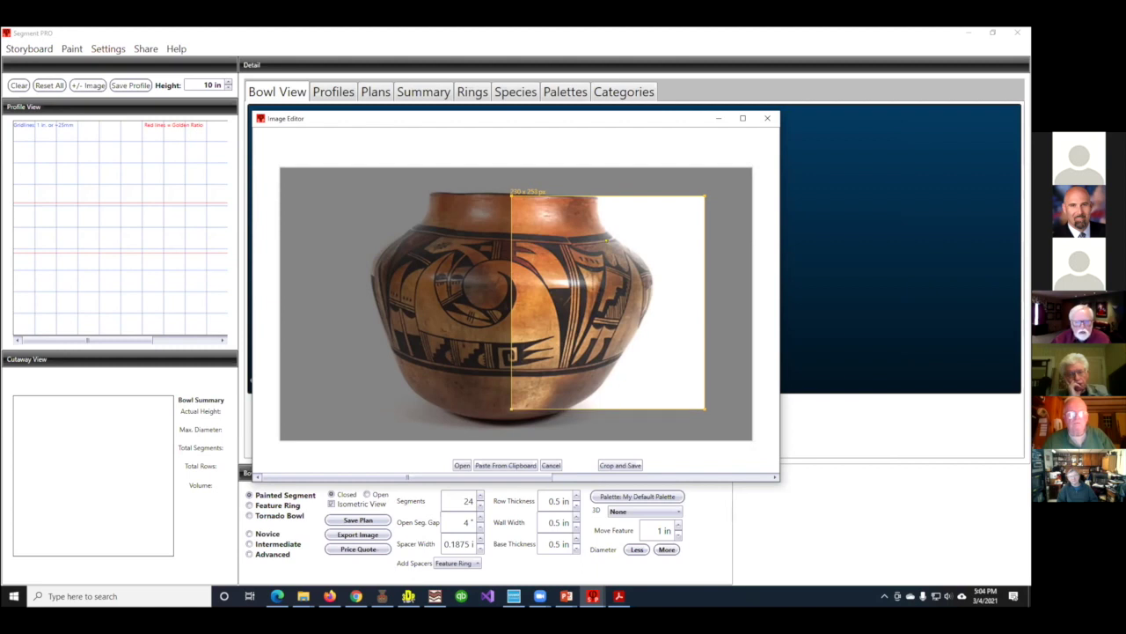
click(613, 464)
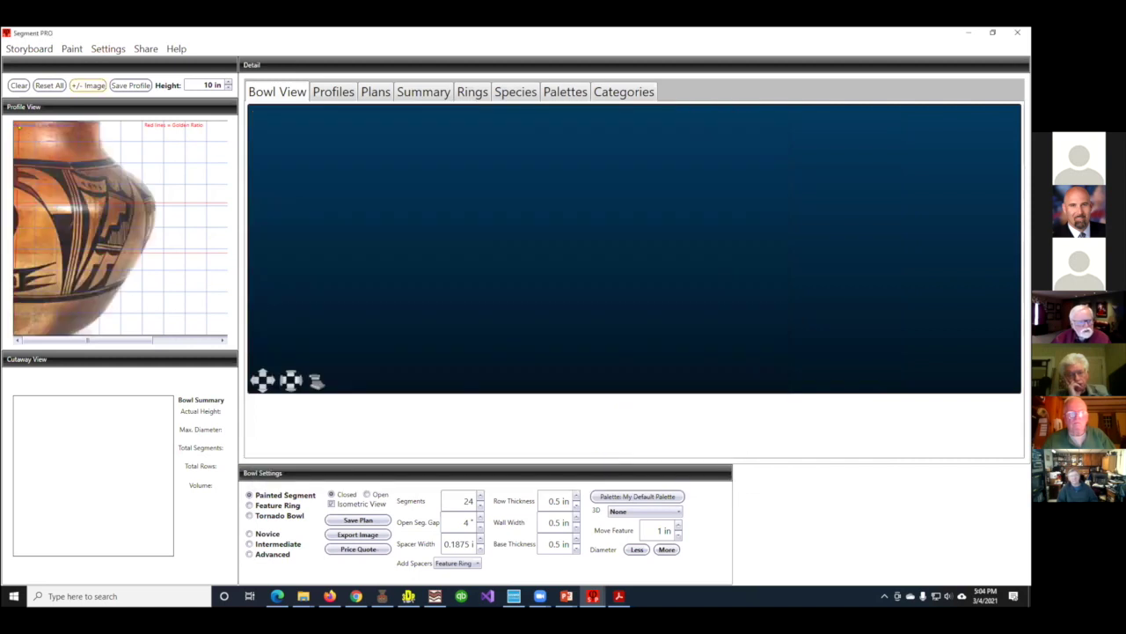
Trace the pot's outer edge from rim to base as the bowl profile, and remove the background image
click(28, 124)
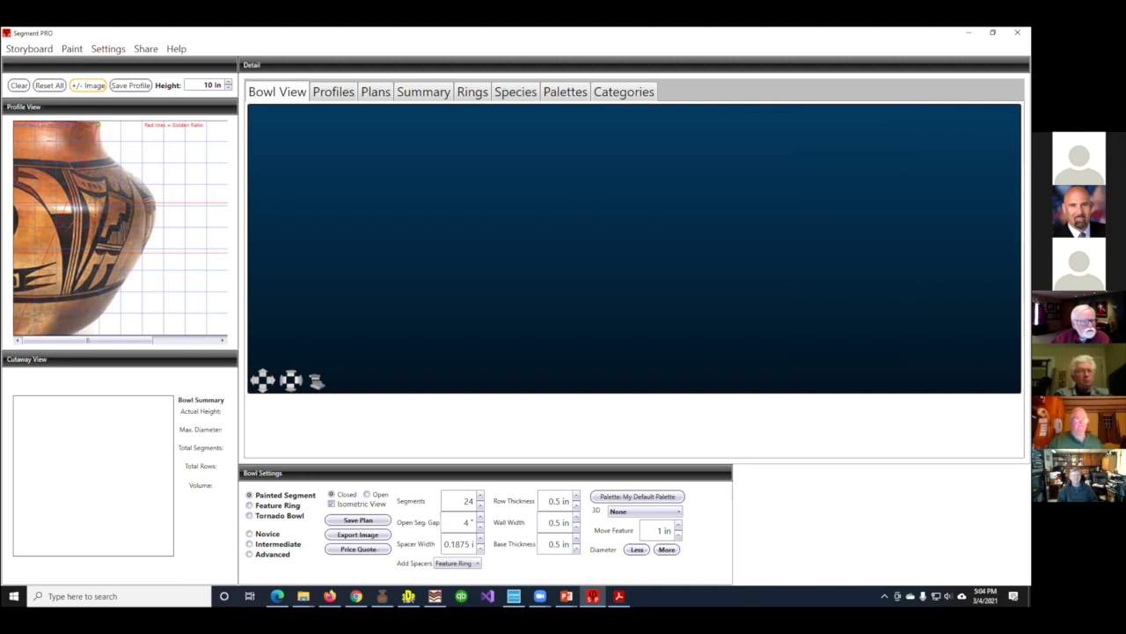
mouse_move(99, 132)
mouse_down()
mouse_move(139, 185)
mouse_move(134, 167)
mouse_move(152, 204)
mouse_move(132, 281)
mouse_move(91, 315)
mouse_up()
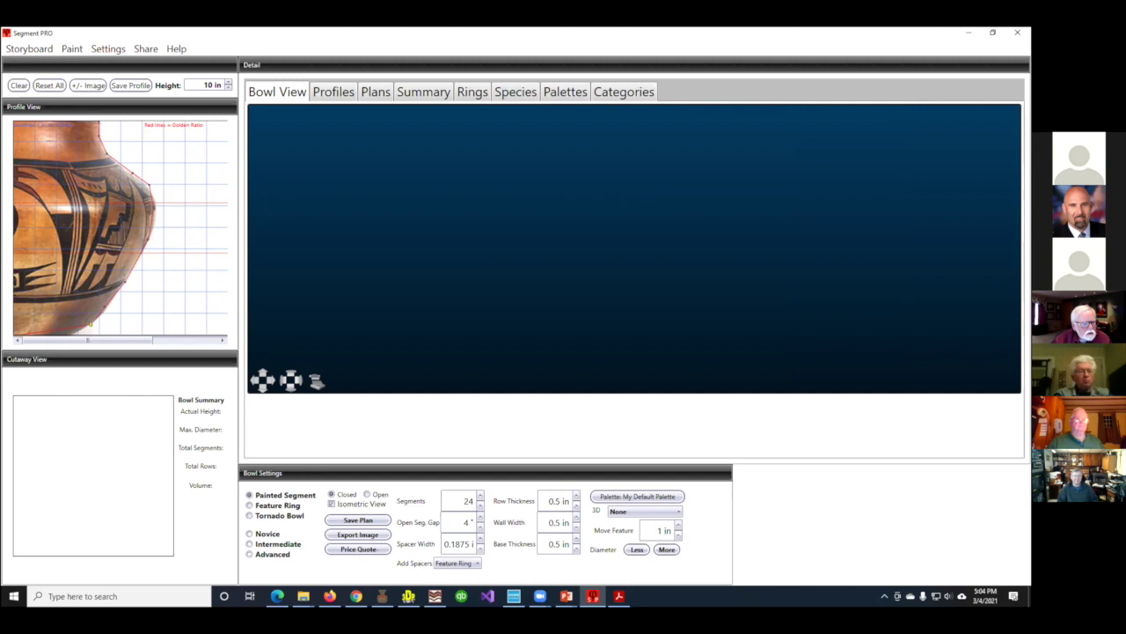
drag(91, 321, 80, 332)
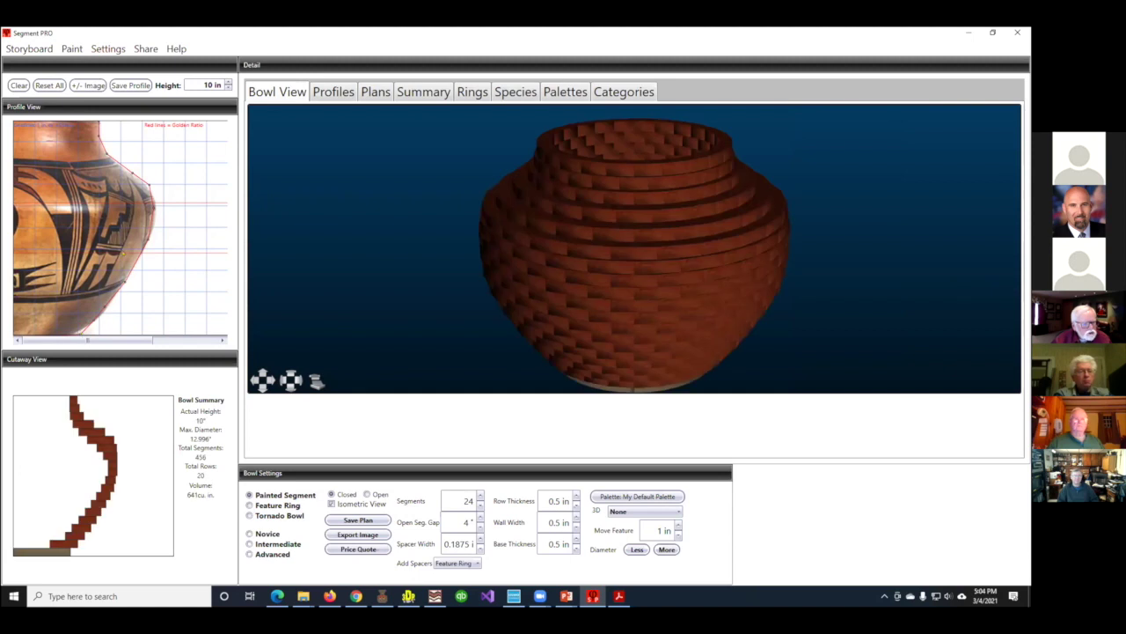
drag(623, 257, 624, 244)
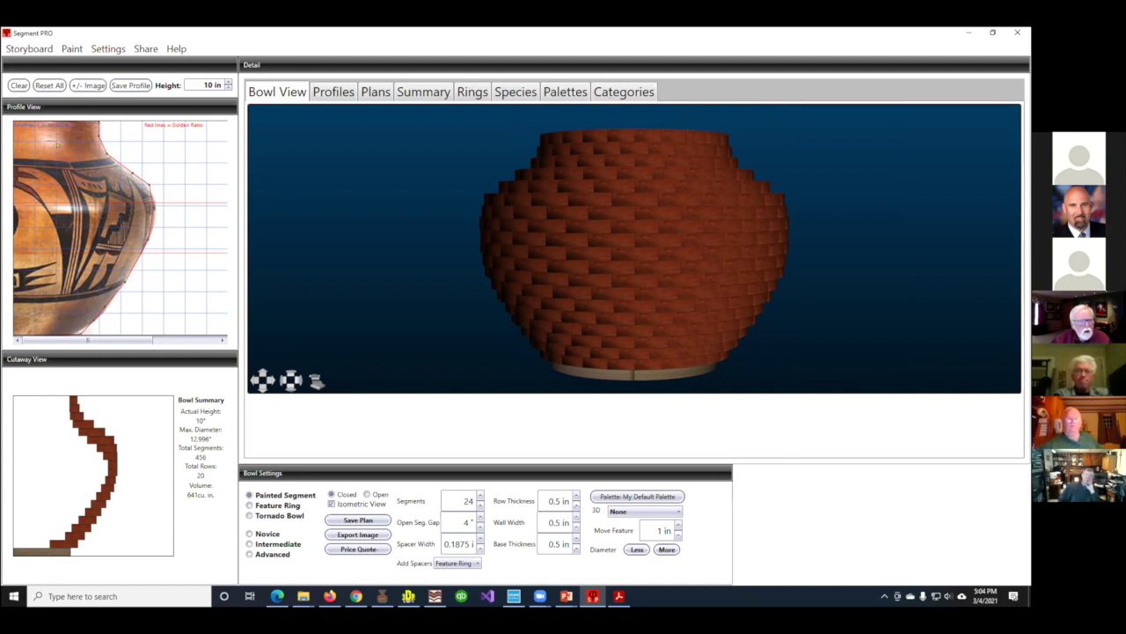
click(89, 85)
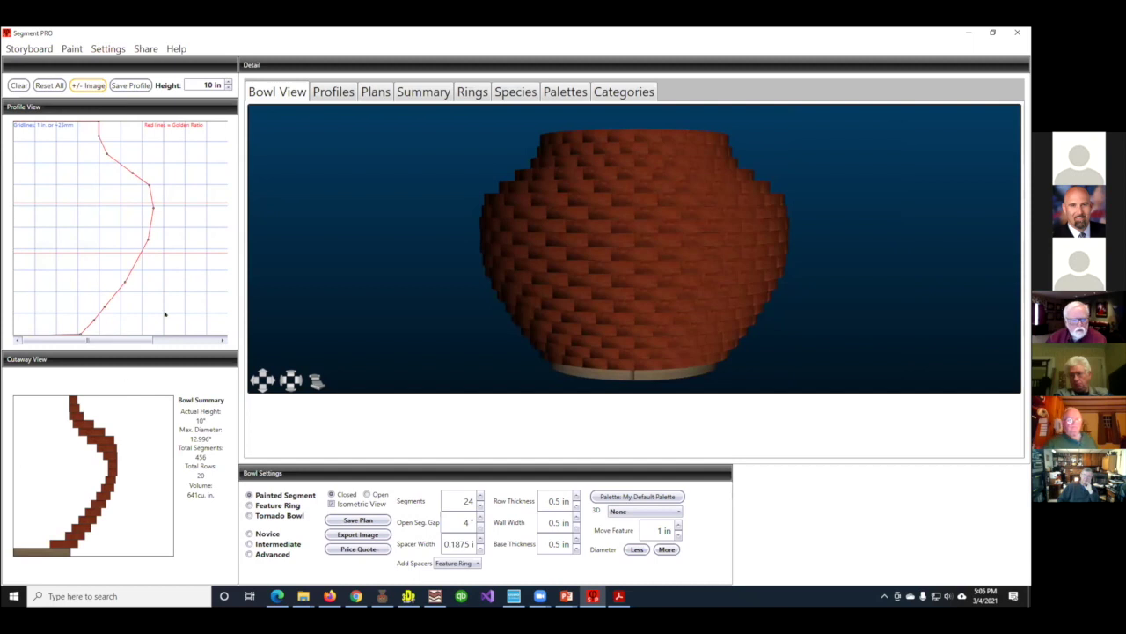
Configure the bowl as a Feature Ring design with the Economy palette and 16 segments
click(250, 506)
click(637, 496)
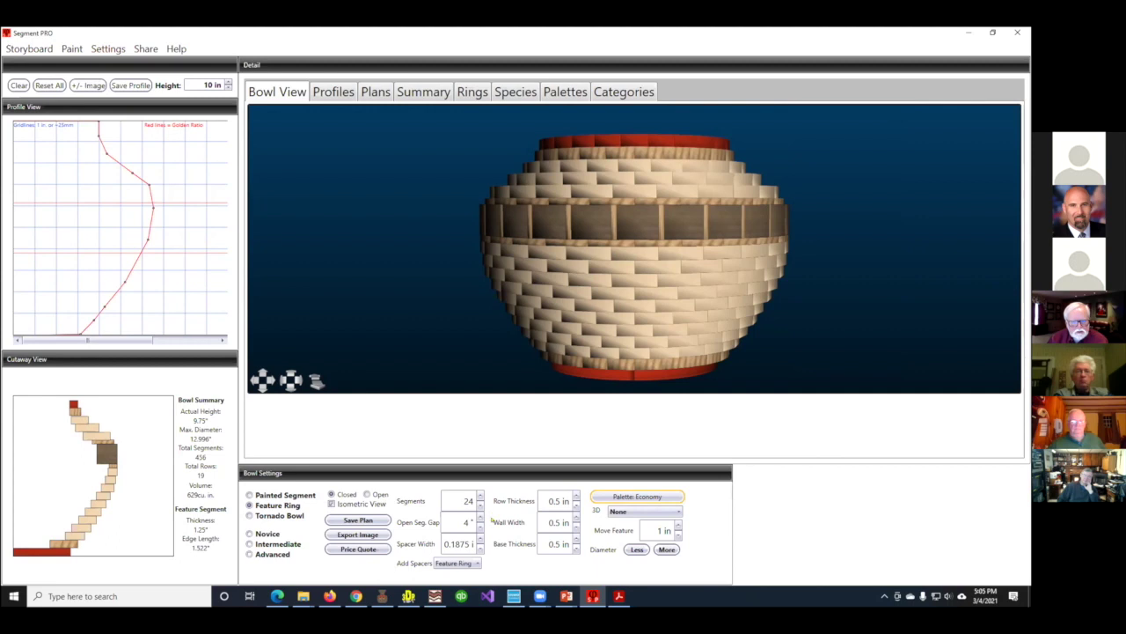
click(479, 503)
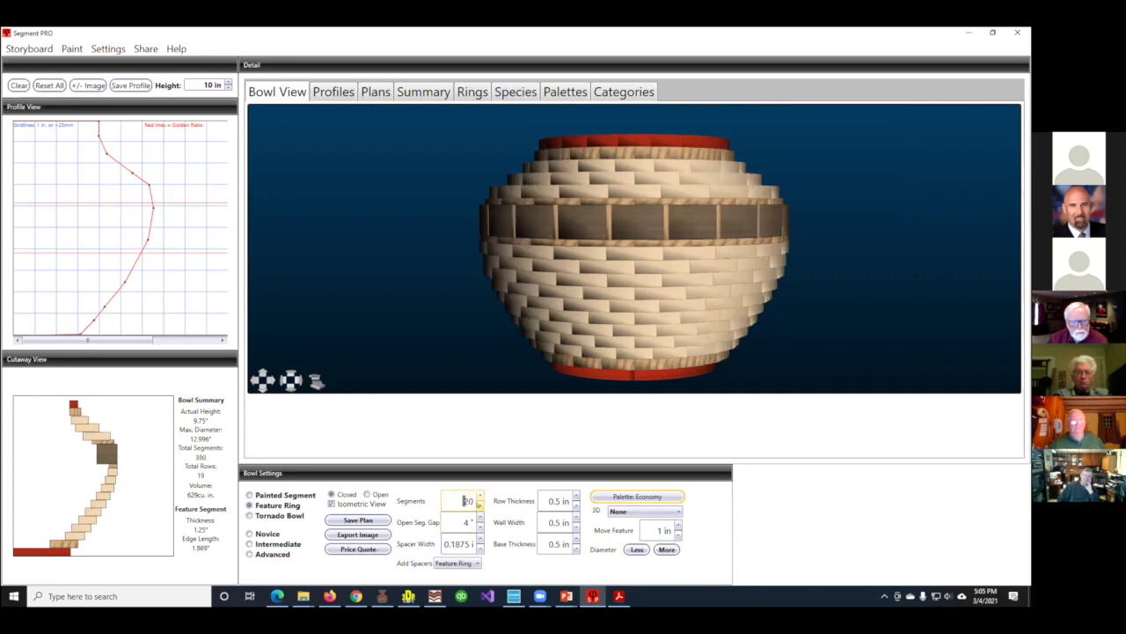
click(480, 503)
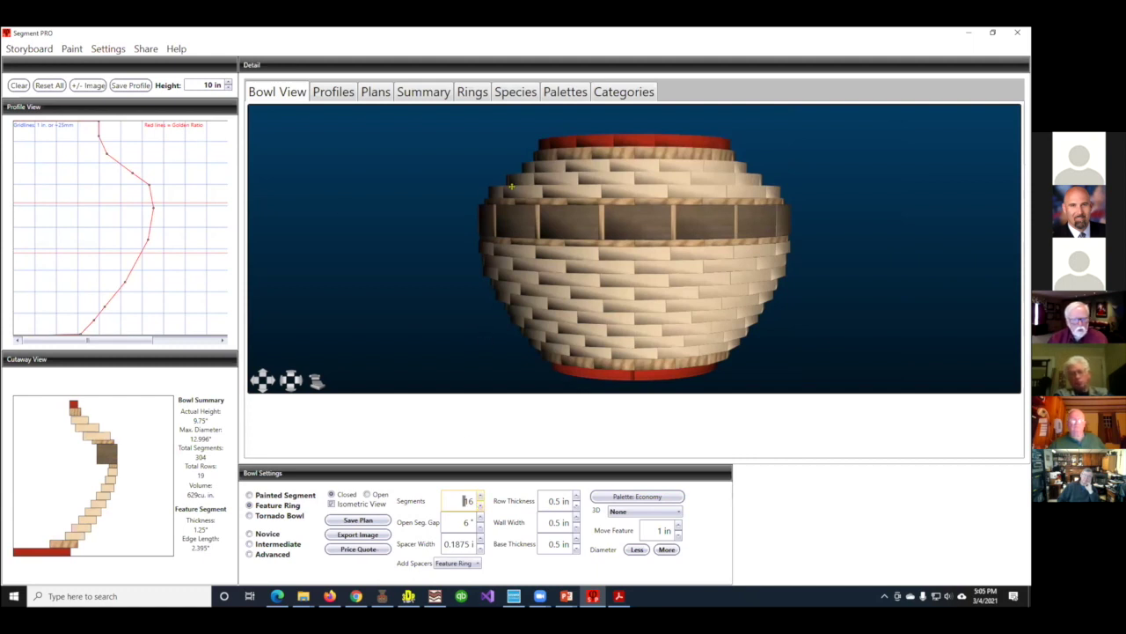
In the storyboard, set the feature ring's segments calculation to Half of default after trying Same as default
click(29, 48)
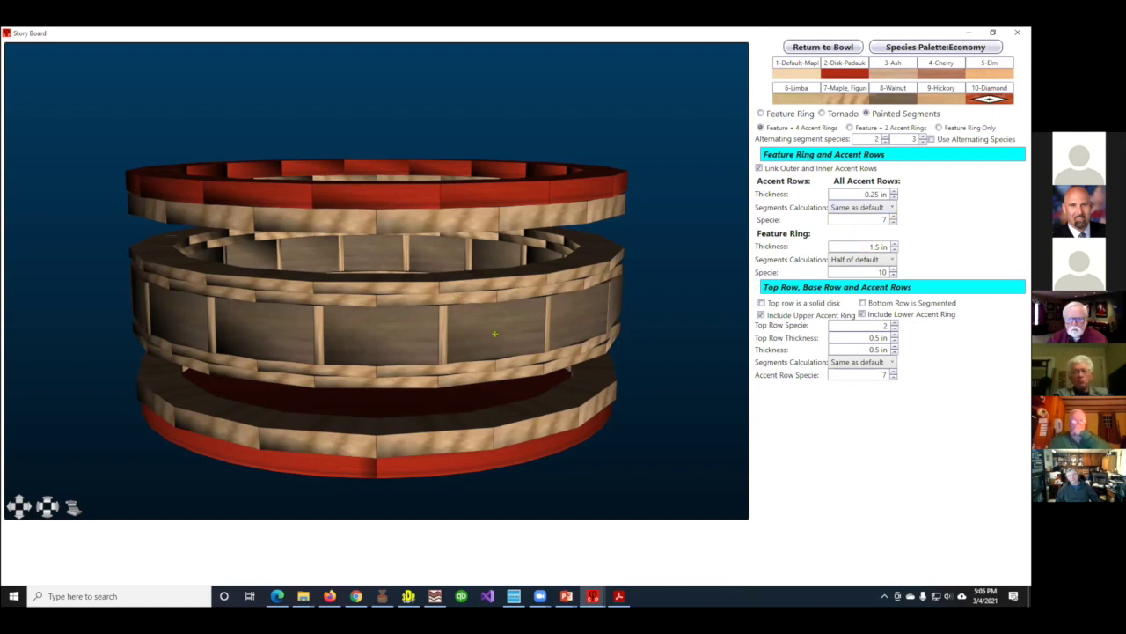
click(822, 46)
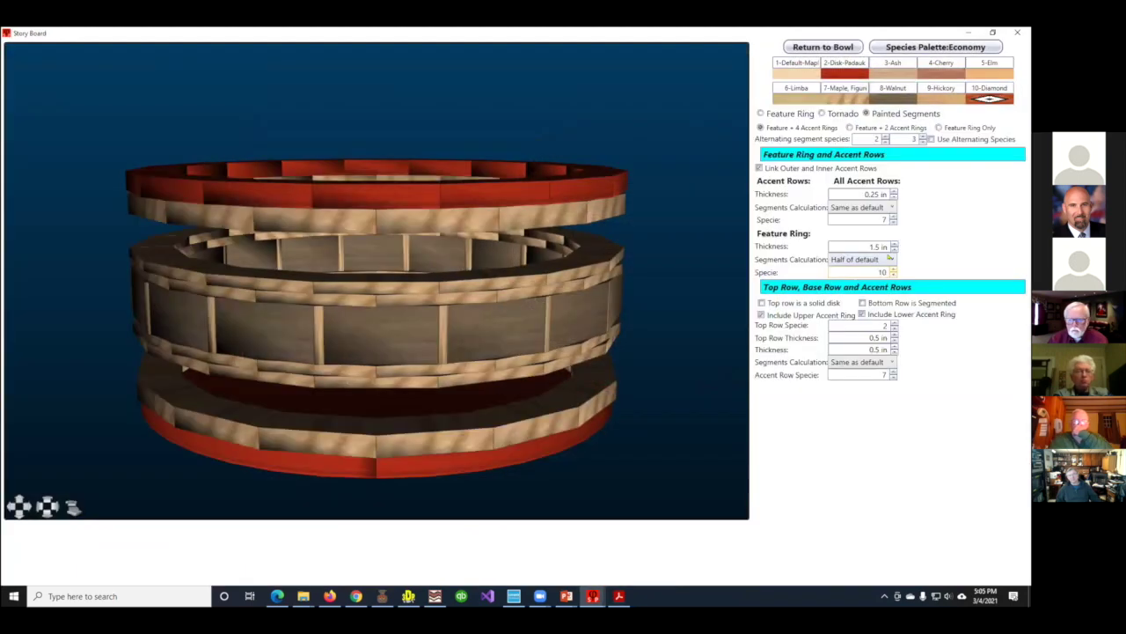
click(890, 259)
click(855, 268)
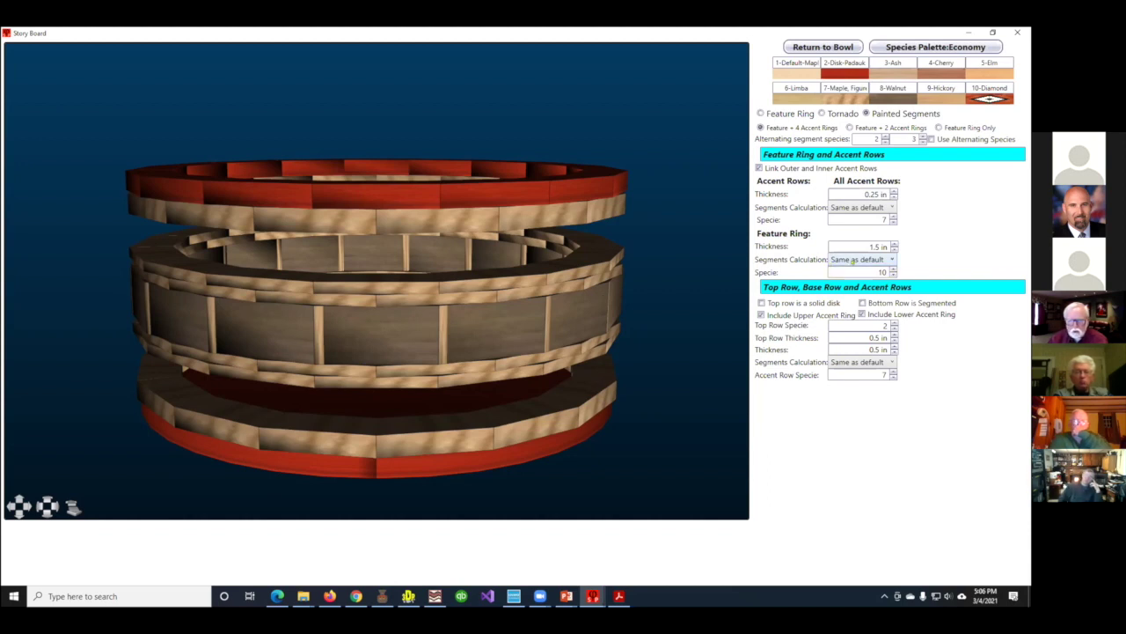
click(890, 256)
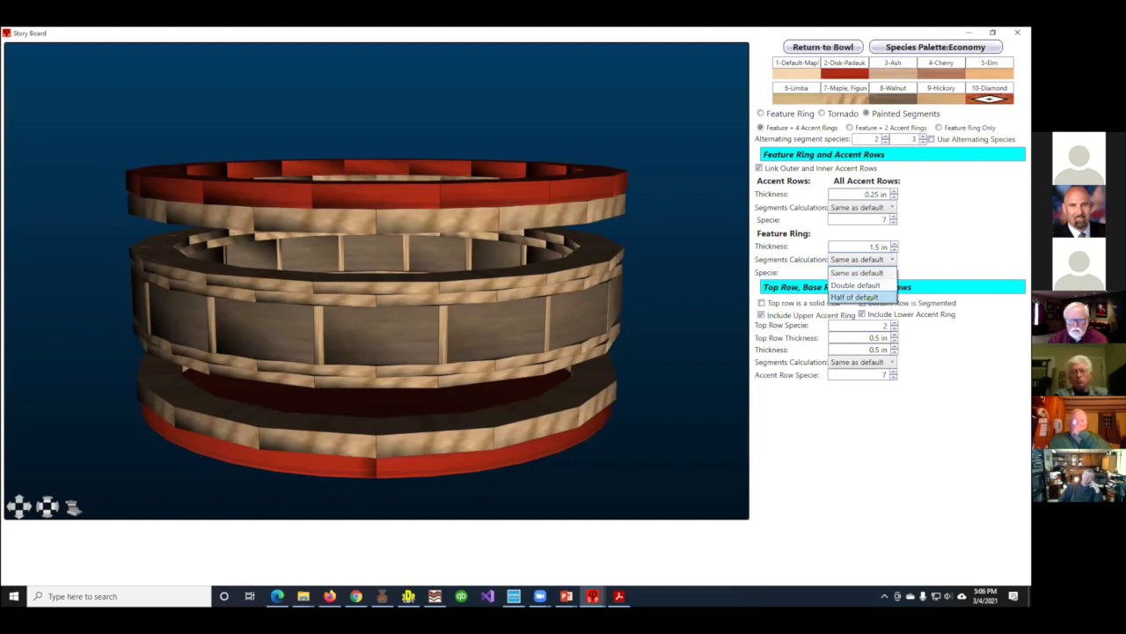
click(869, 297)
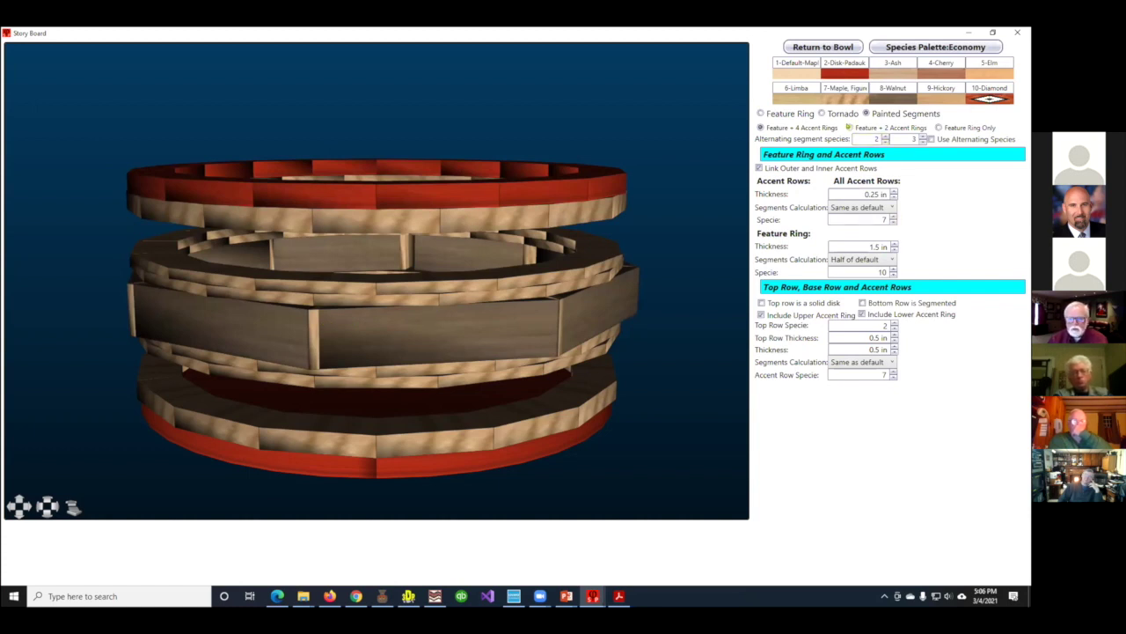
Choose Feature + 2 Accent Rings and exclude the upper and lower accent rings
click(850, 127)
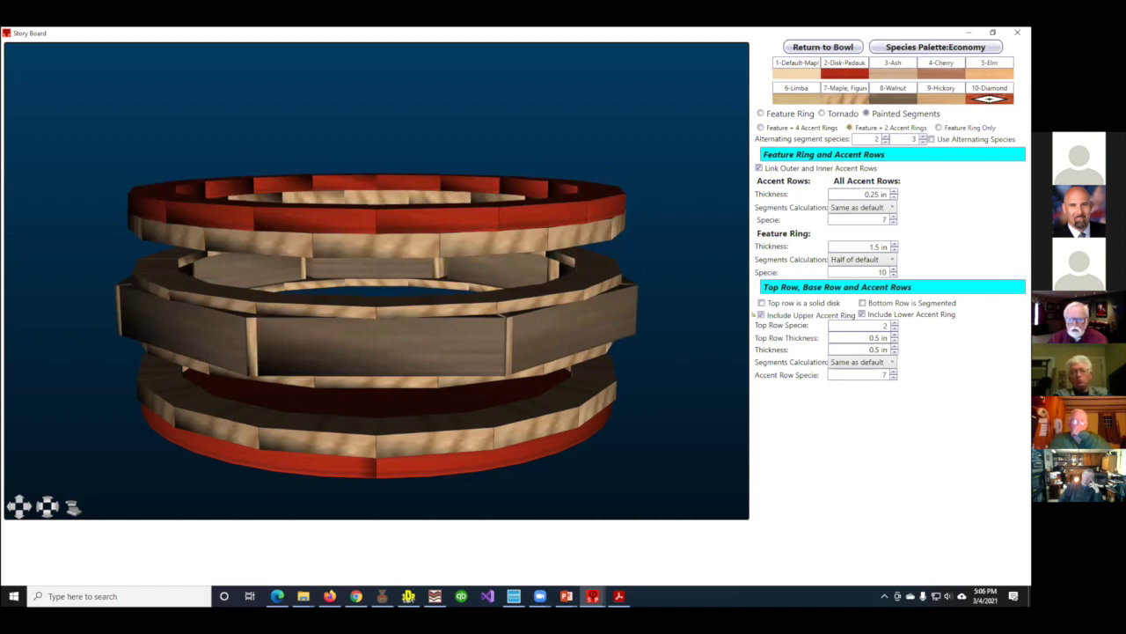
click(836, 313)
click(863, 314)
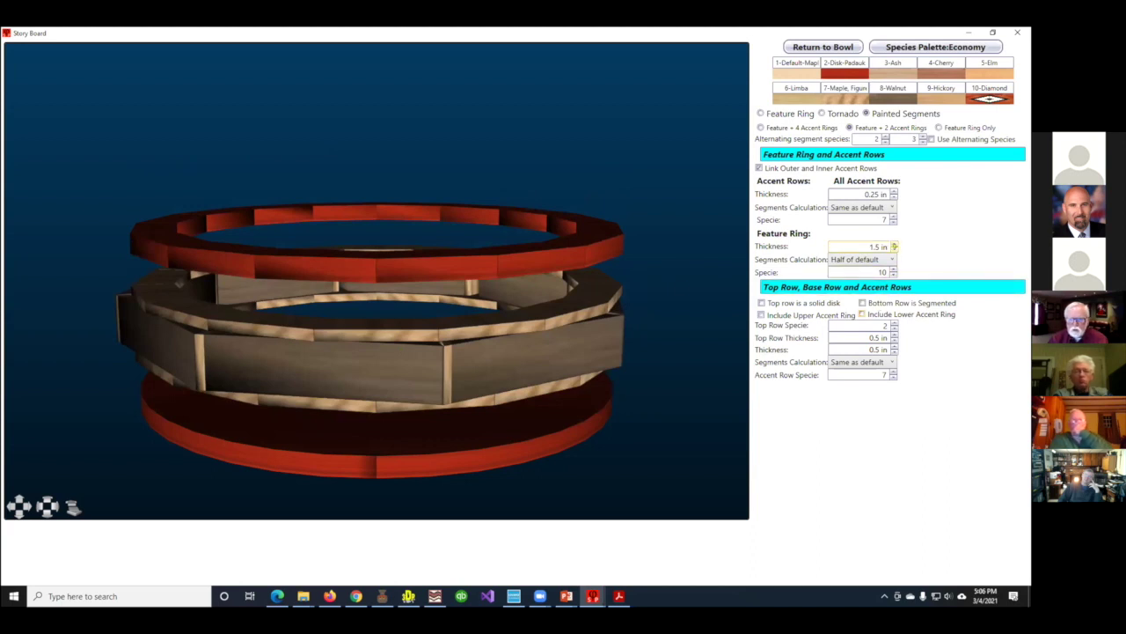
Set the feature ring's thickness to 1.5 in and return to the bowl
click(894, 249)
click(894, 250)
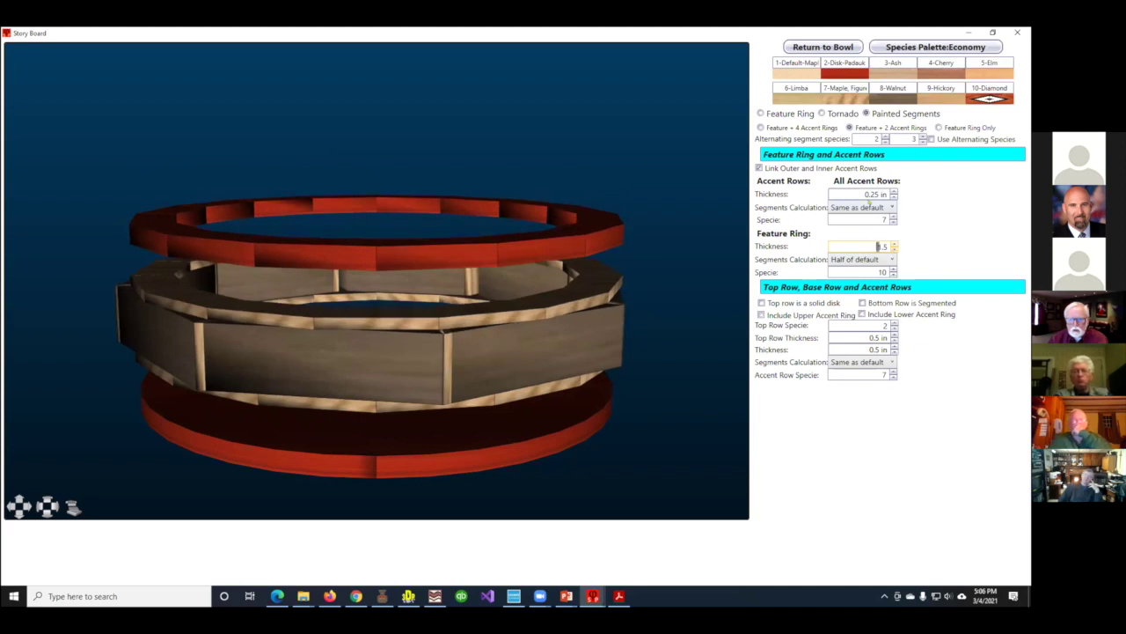
click(823, 47)
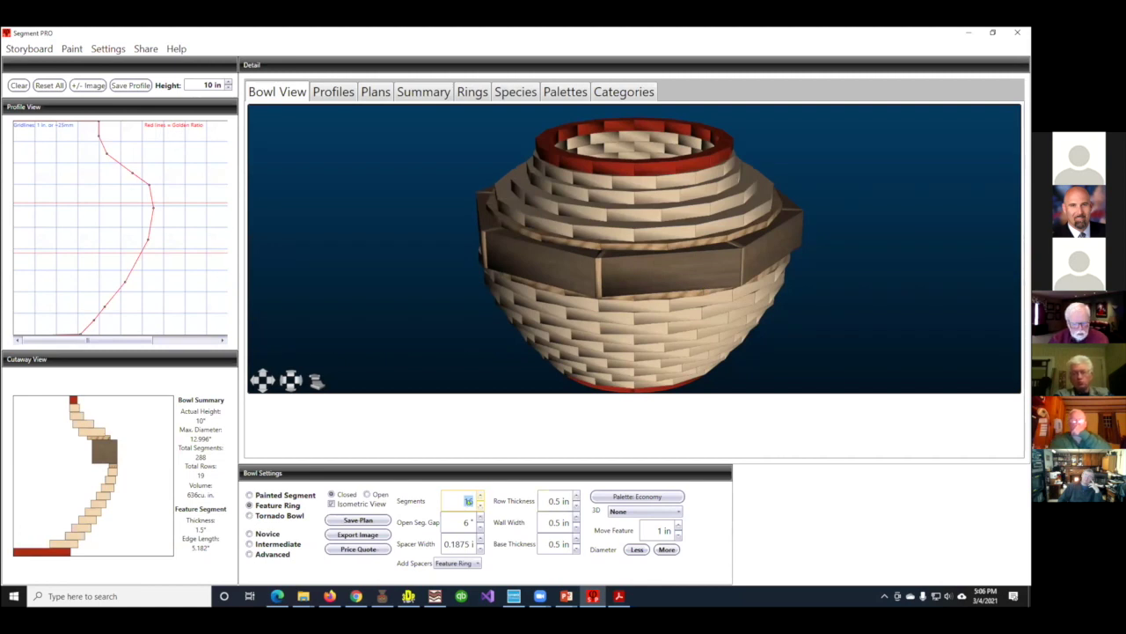
Set the bowl to 24 segments and reduce its maximum diameter to about 11 in
text(24)
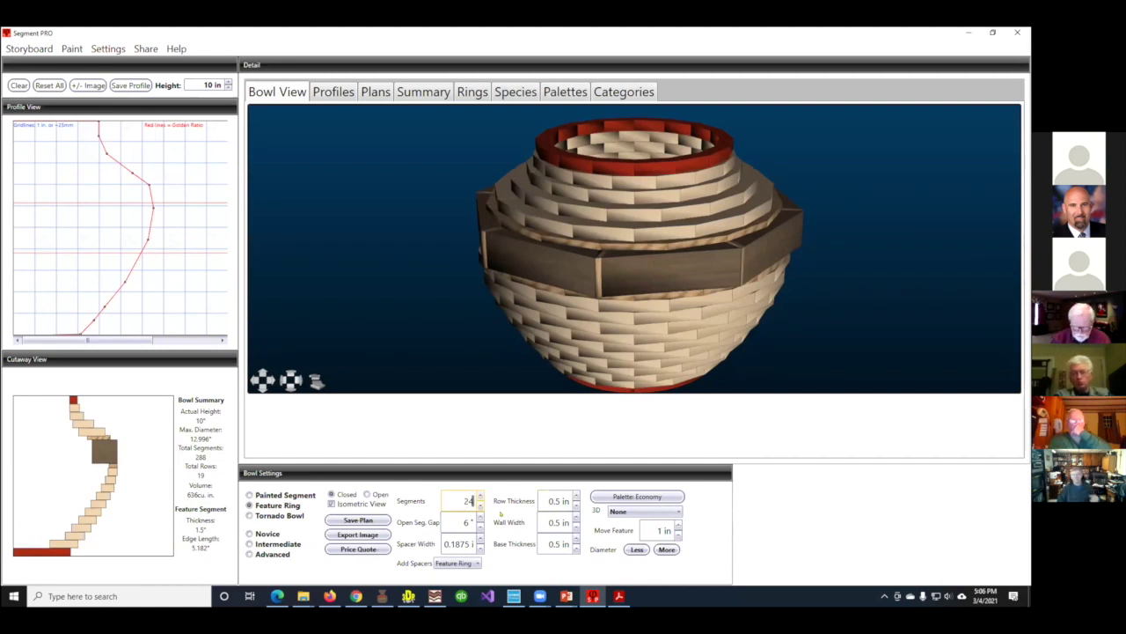
drag(668, 316, 666, 296)
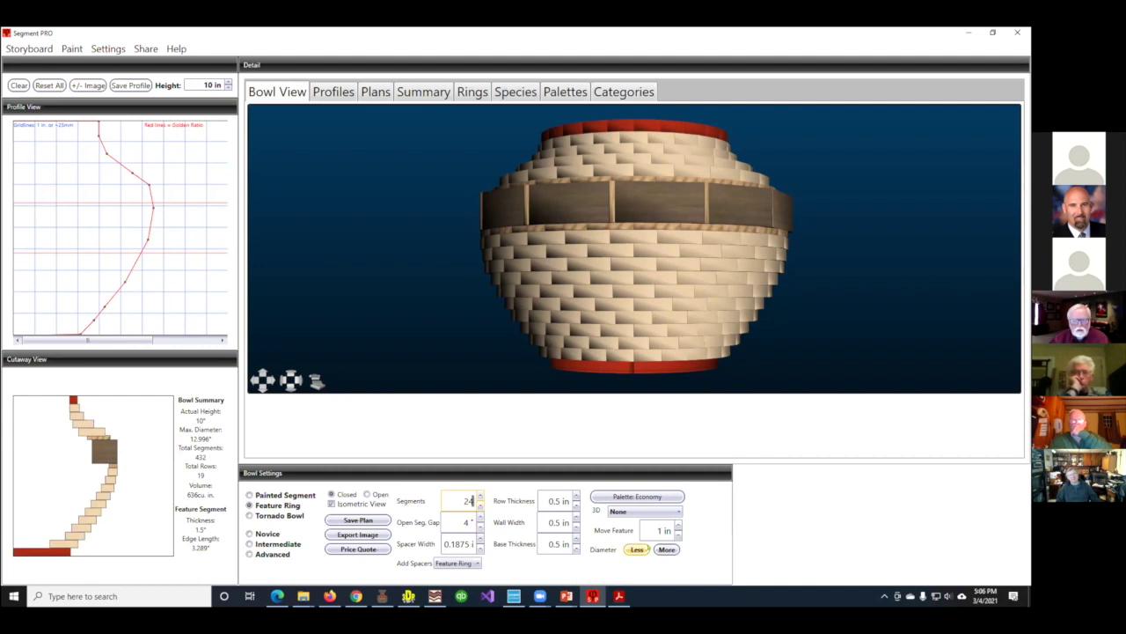
click(637, 549)
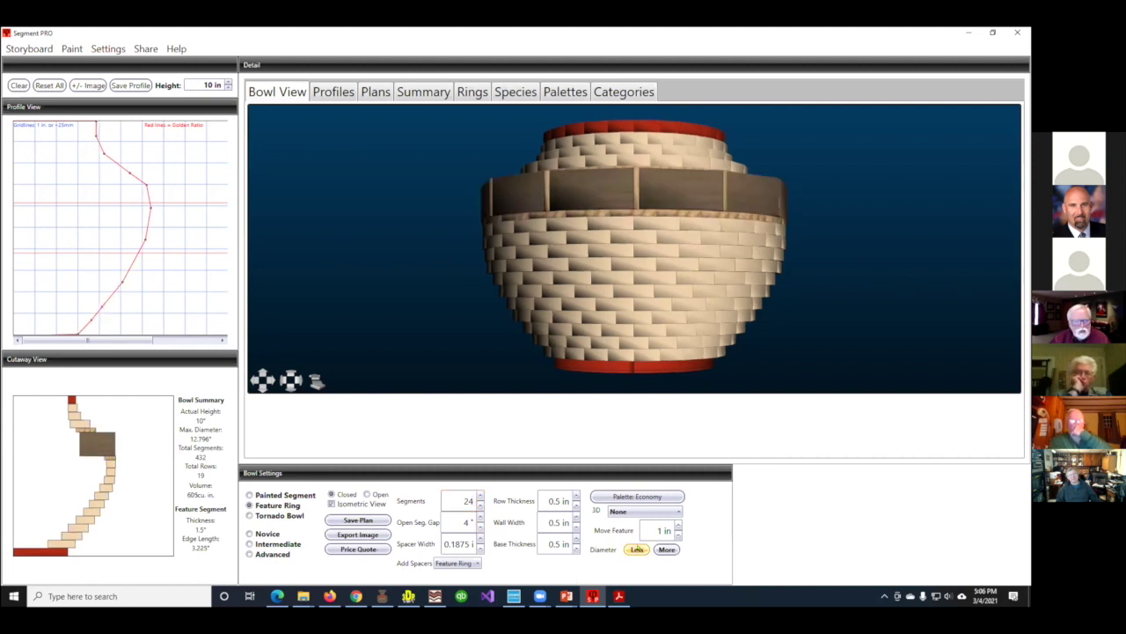
click(638, 549)
click(637, 549)
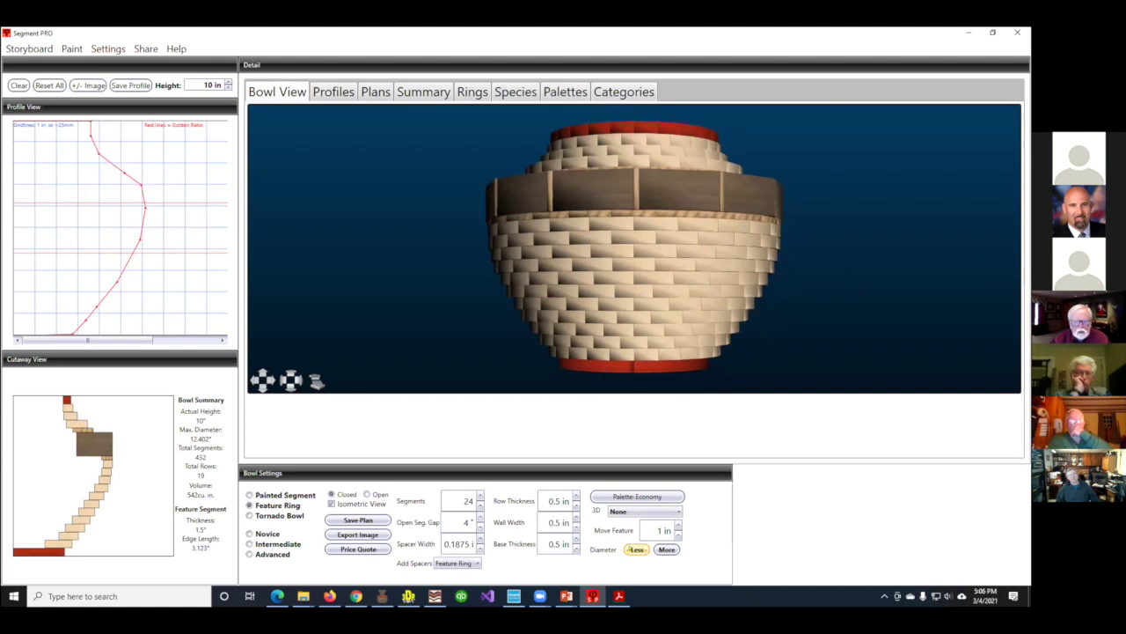
click(637, 549)
click(634, 549)
click(634, 549)
click(634, 549)
click(632, 549)
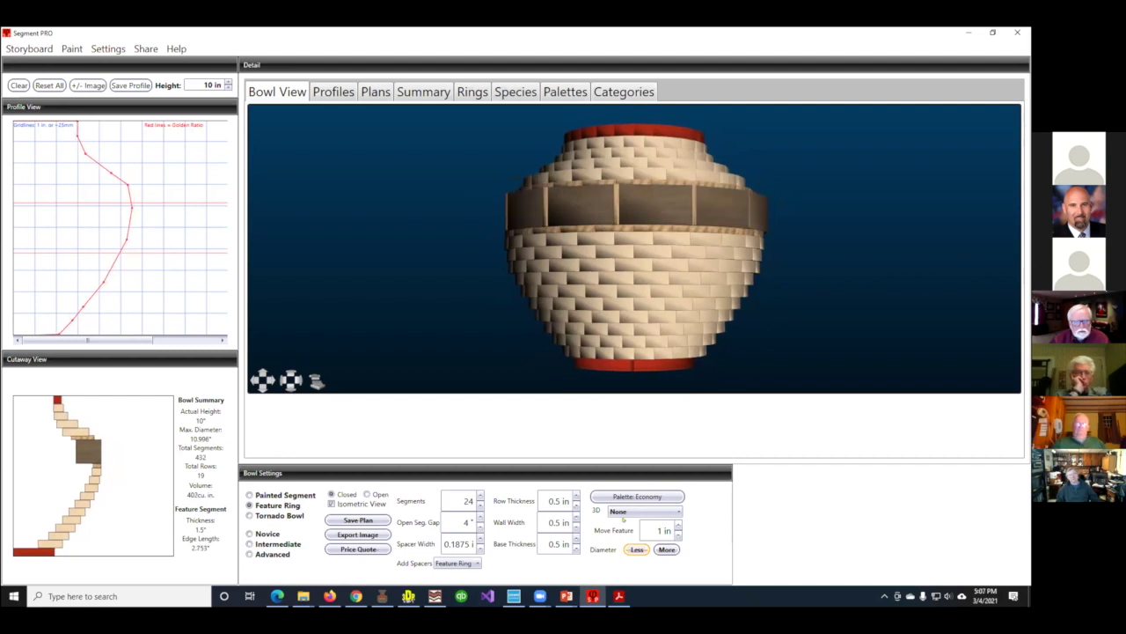
Lower the feature ring on the bowl by setting its Move Feature offset to 0.5 in
drag(659, 145, 632, 231)
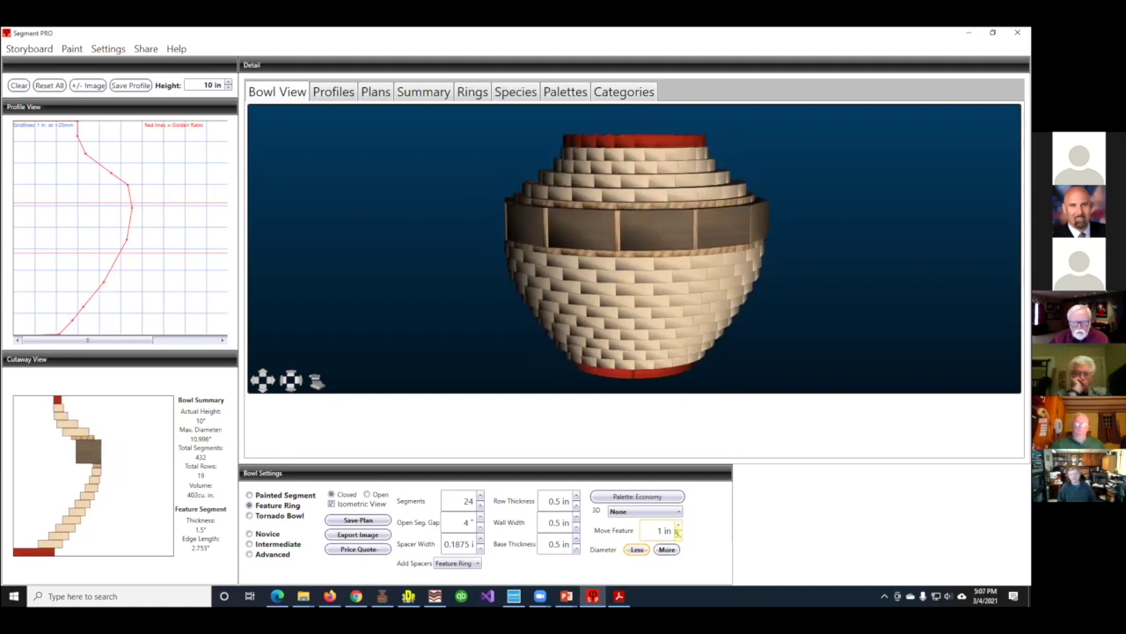
click(677, 534)
click(678, 534)
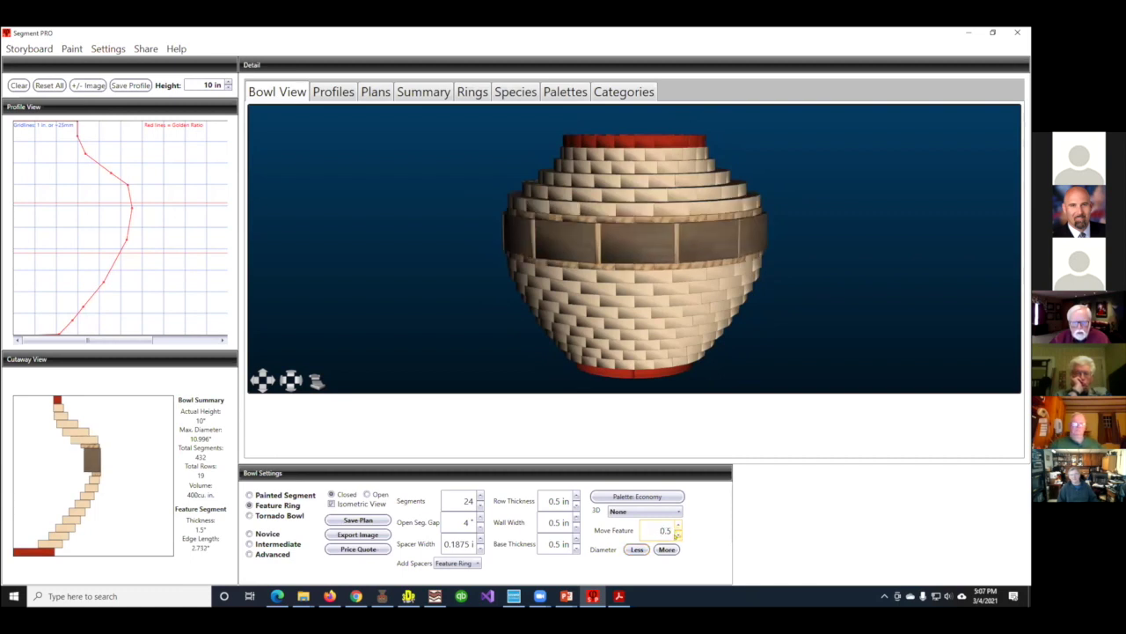
drag(668, 229, 650, 248)
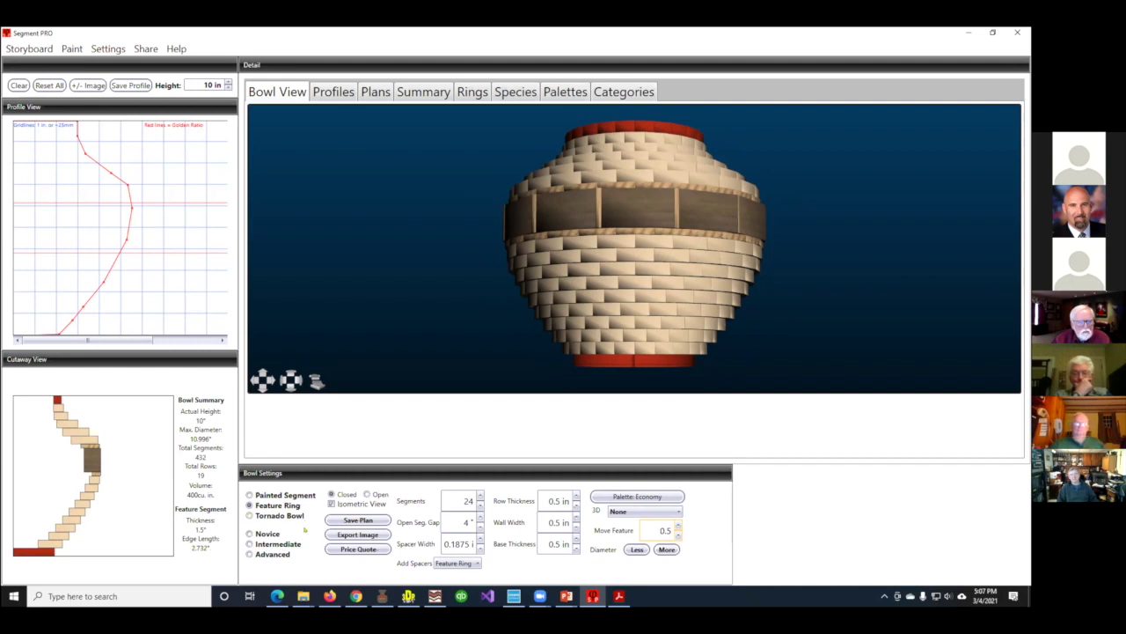
Enlarge the bowl's diameter to about 12 in so the feature segments have a 3 in edge length
click(666, 549)
click(666, 550)
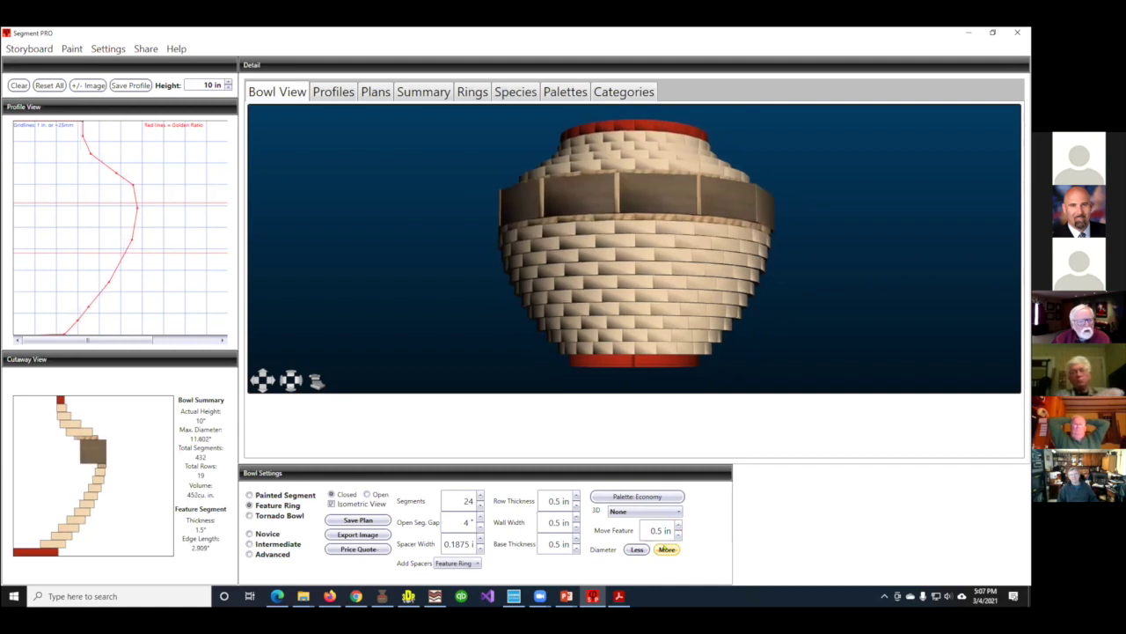
click(667, 549)
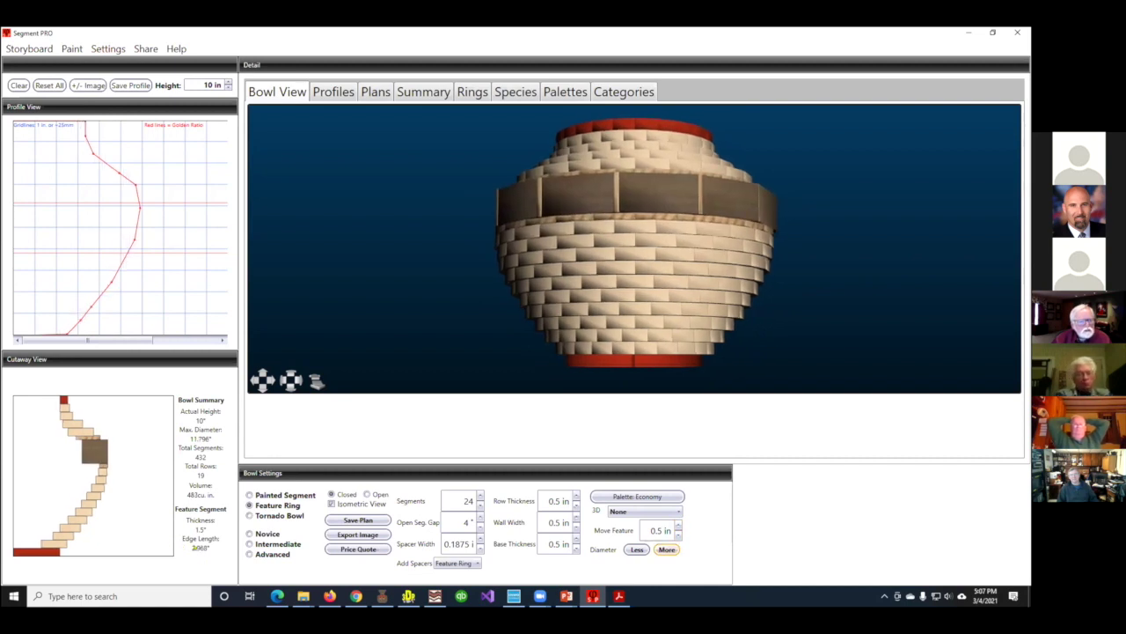
click(666, 549)
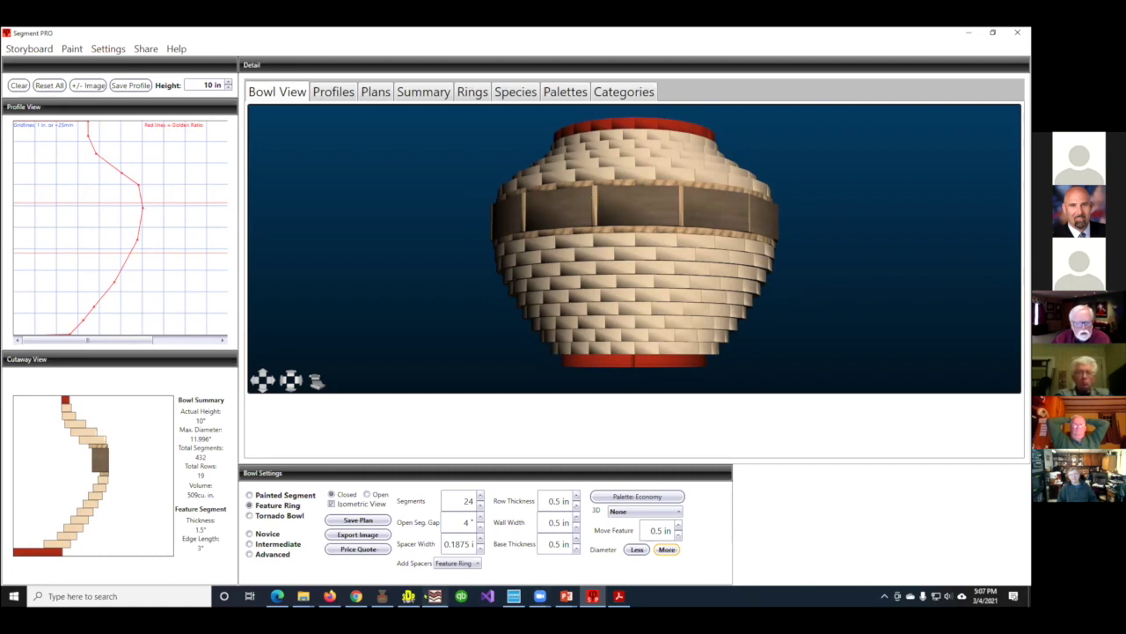
Switch to Lamination PRO and set up a symmetric seven-strip board in the Laminate Wizard
click(434, 595)
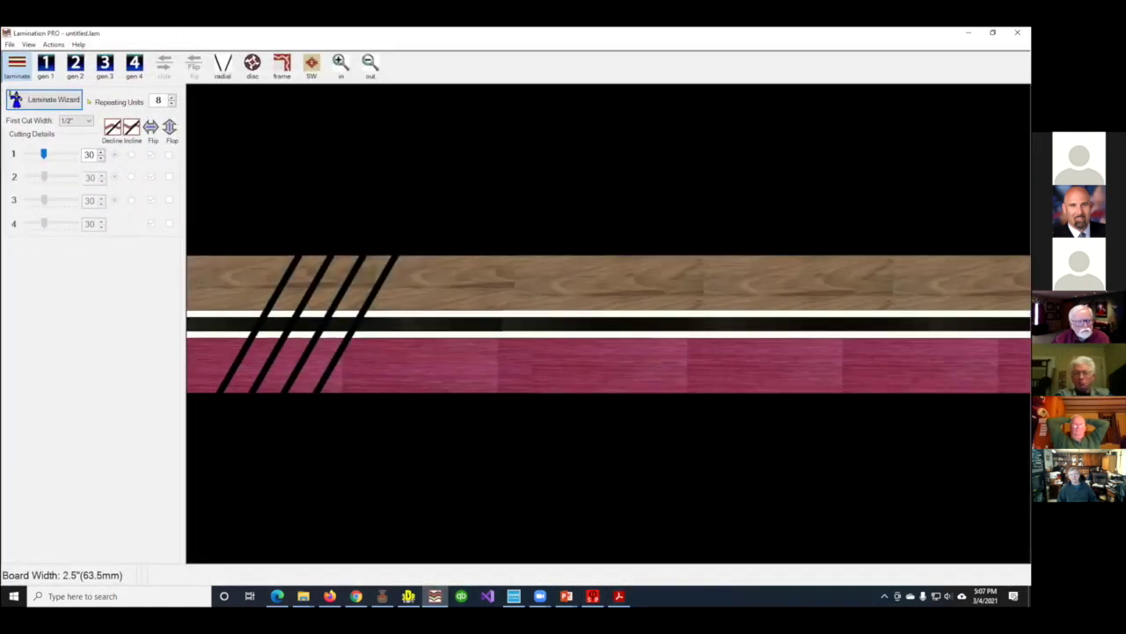
click(44, 99)
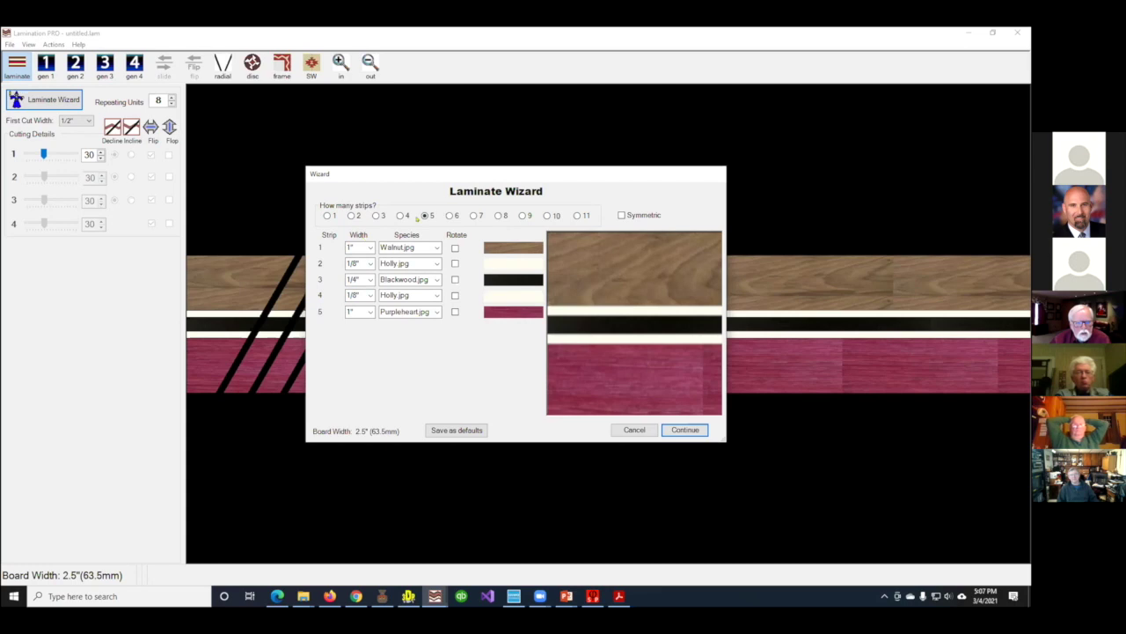
click(449, 215)
click(471, 214)
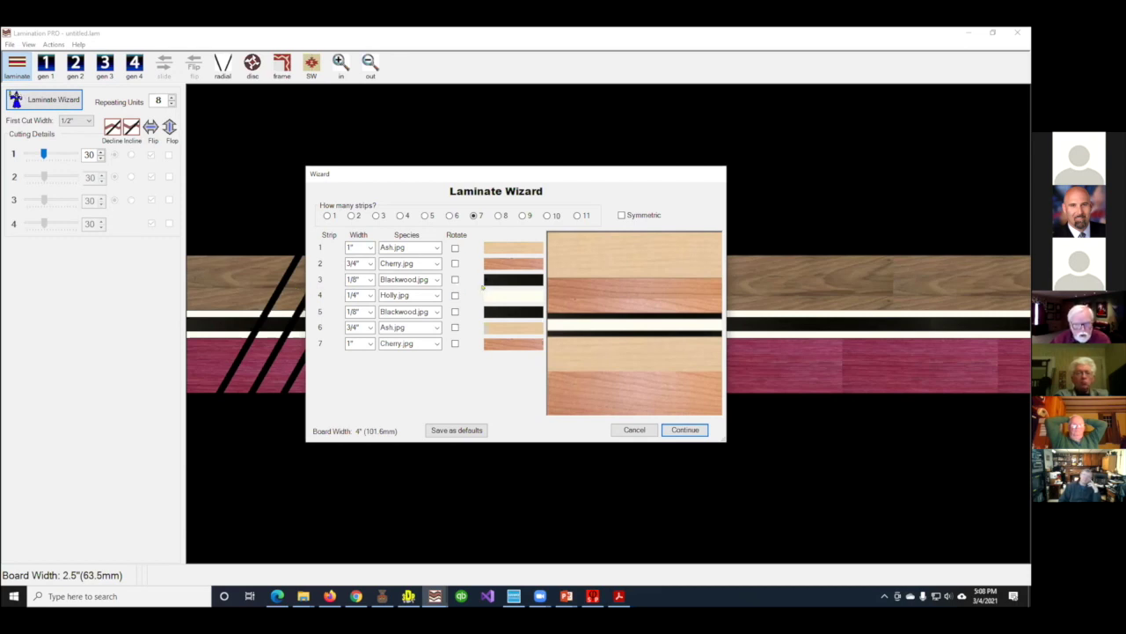
click(621, 215)
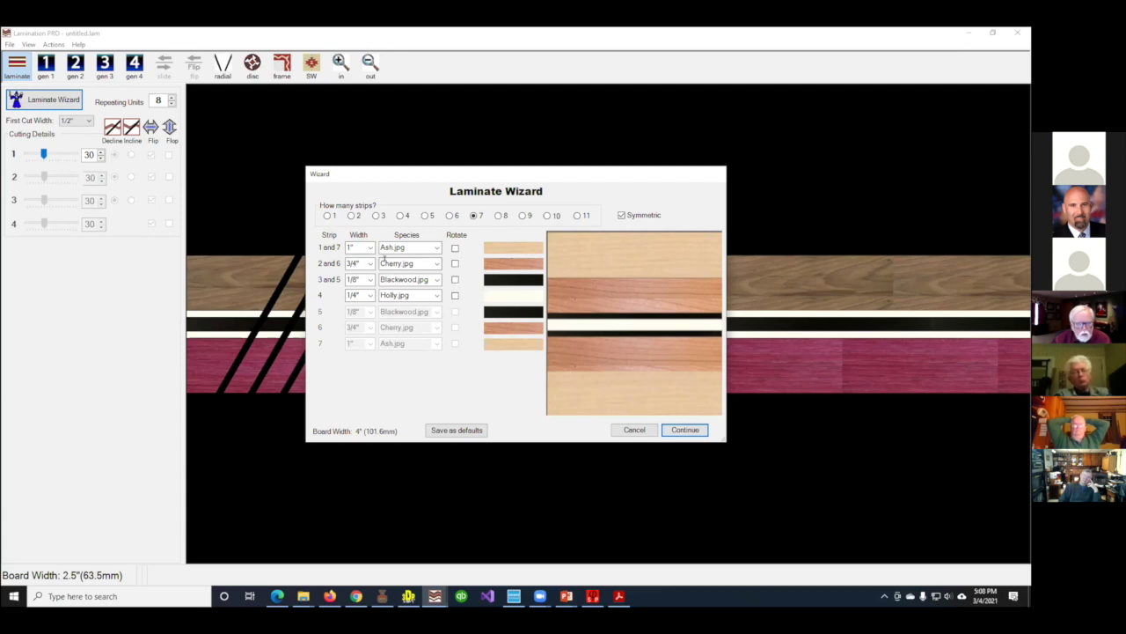
Set the width of cherry strips 2 and 6 to 1/8 in
click(369, 263)
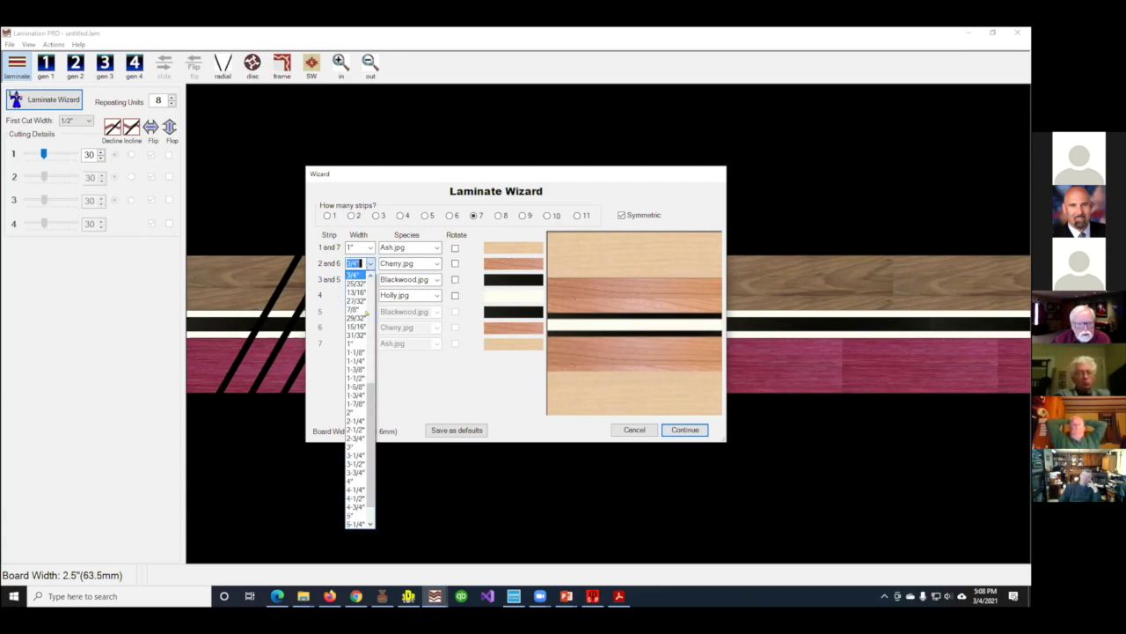
scroll(371, 298, up, 8)
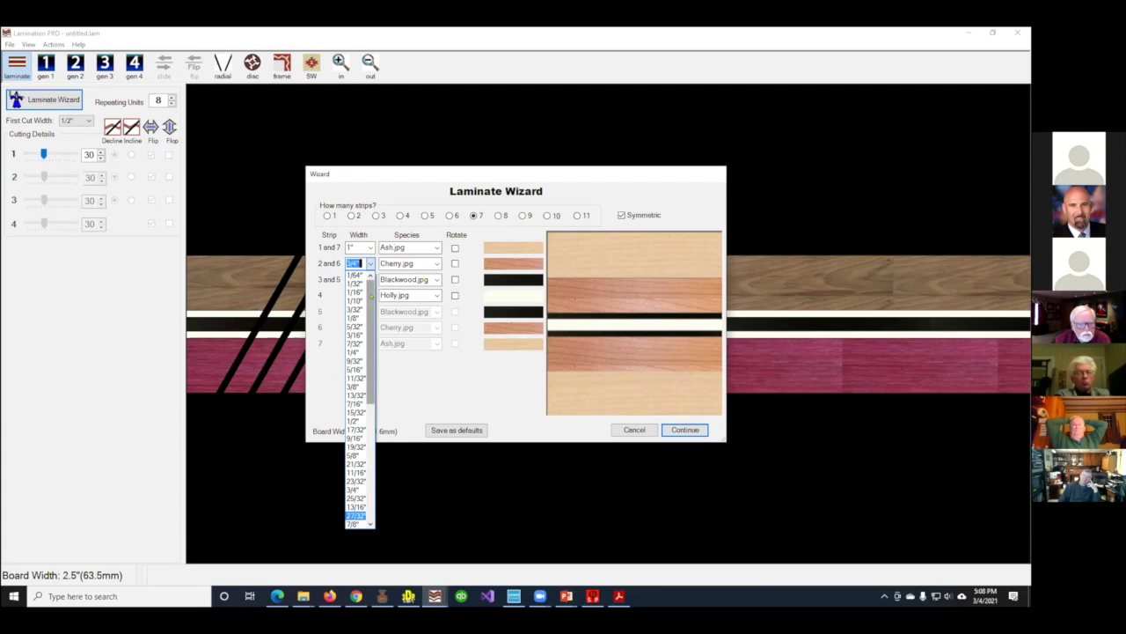
click(354, 318)
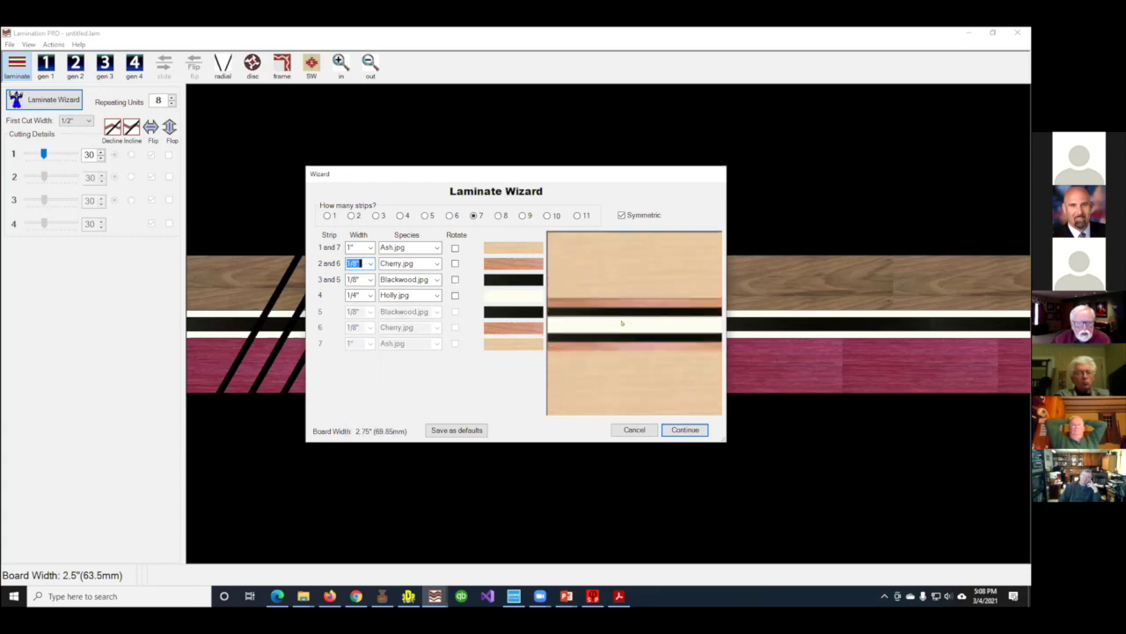
Set the central holly strip's width to 5/8 in after trying 9/16 in, and generate the laminated board
click(371, 296)
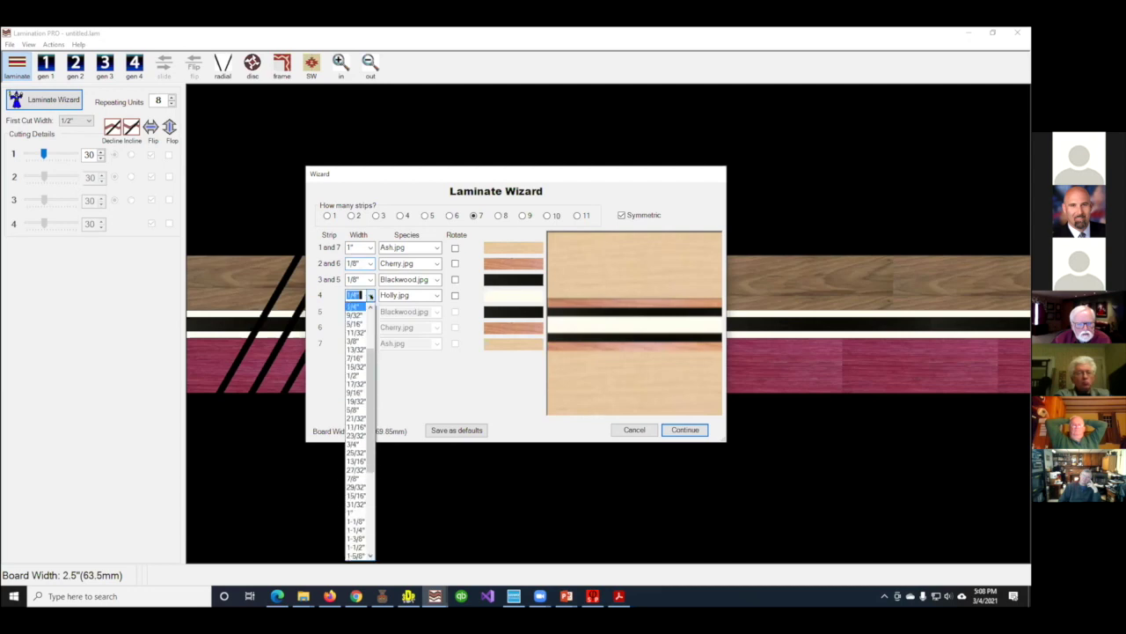
click(355, 392)
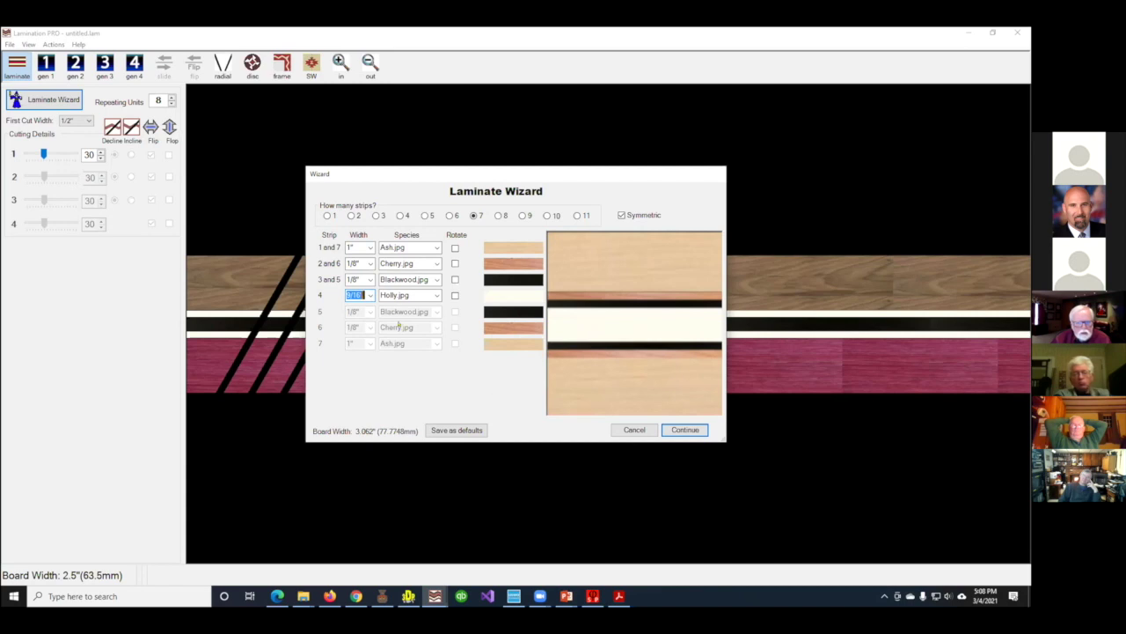
click(368, 295)
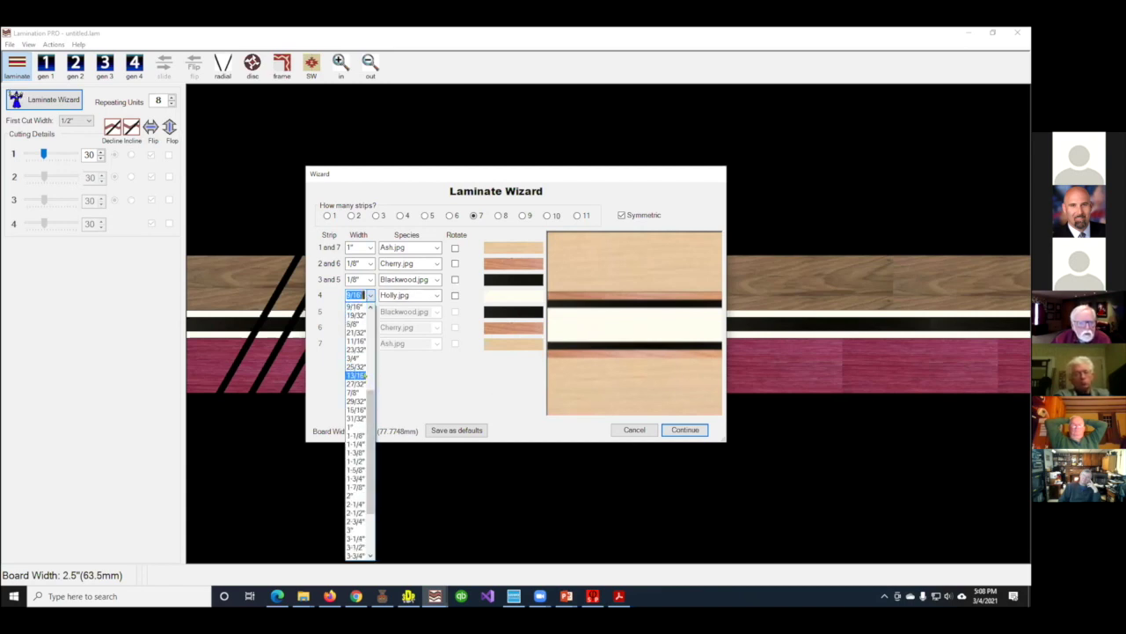
click(355, 324)
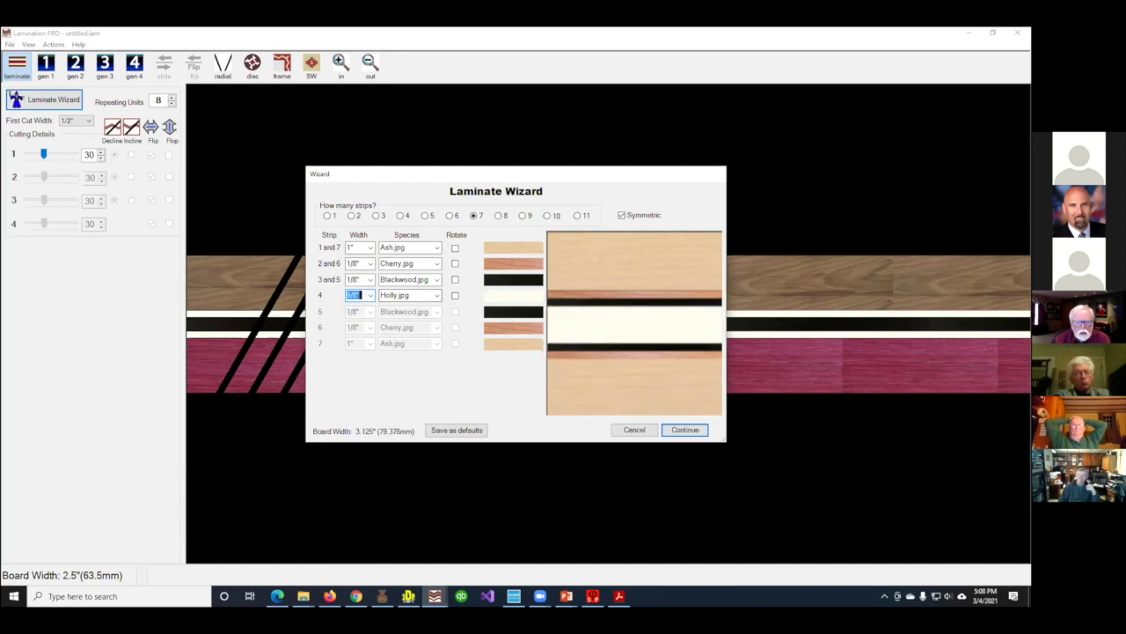
click(678, 431)
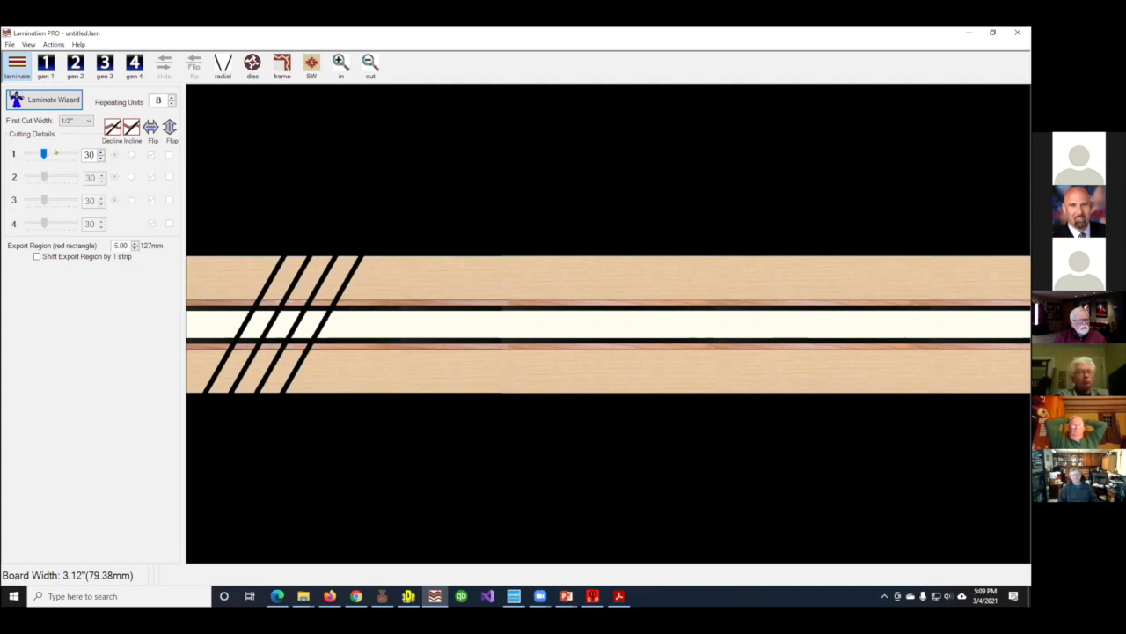
Try a 40-degree angle for the board's first cut and return it to 30 degrees
click(55, 154)
click(54, 154)
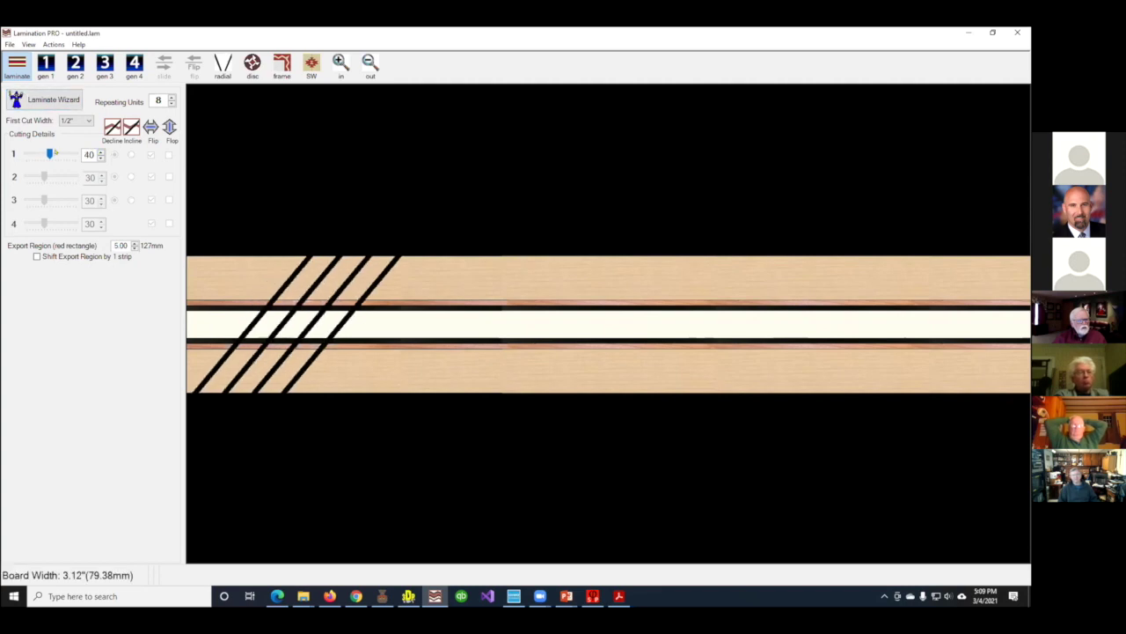
click(30, 153)
click(30, 153)
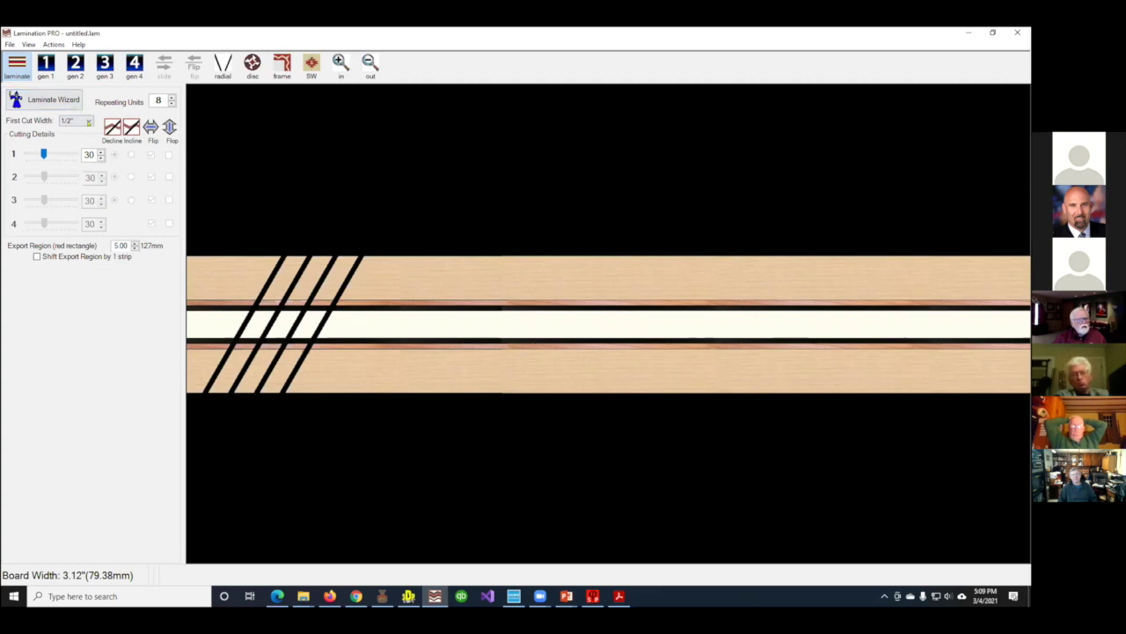
Set the first cut width to 1 in and show the first-generation lamination
click(88, 121)
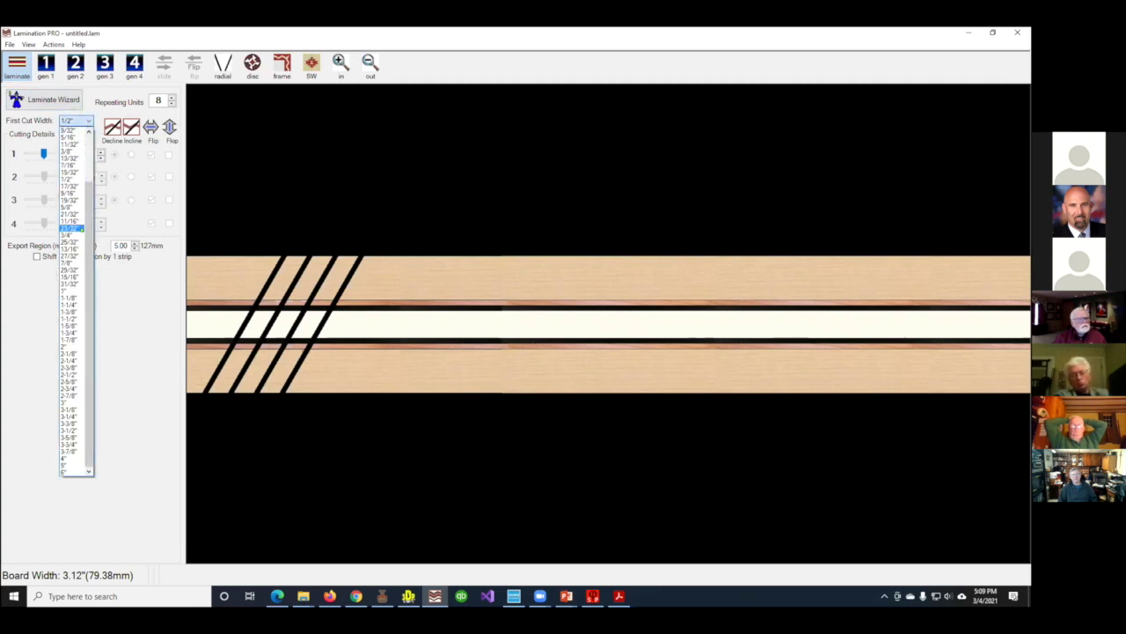
click(68, 290)
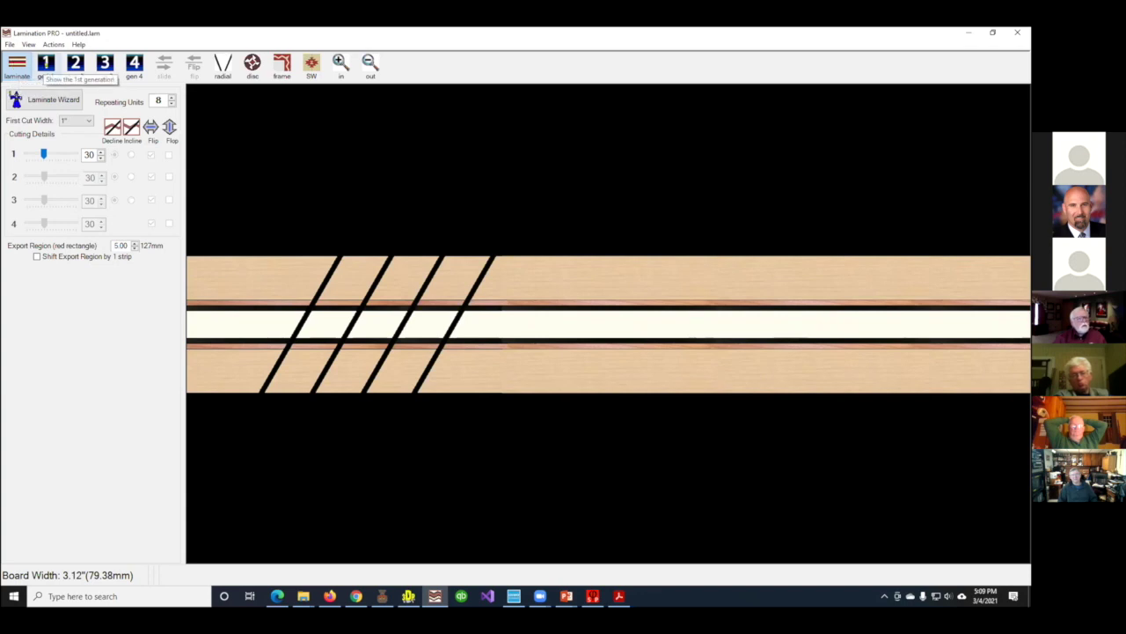
click(46, 65)
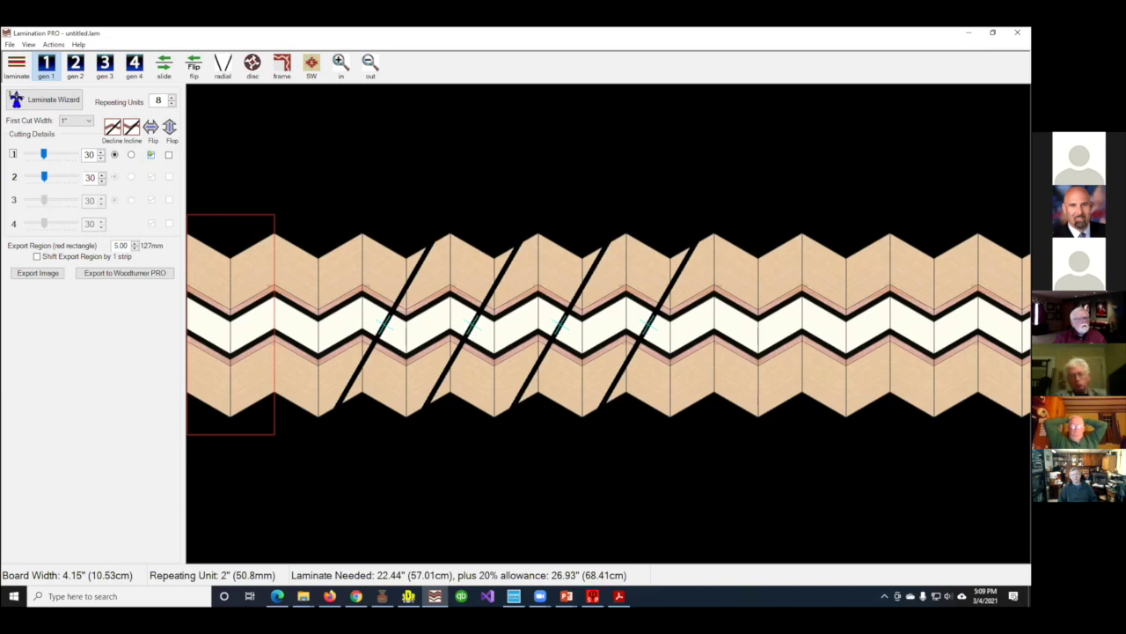
Compare the first-generation pattern unflipped, flipped and flopped, ending with only Flip enabled
click(150, 154)
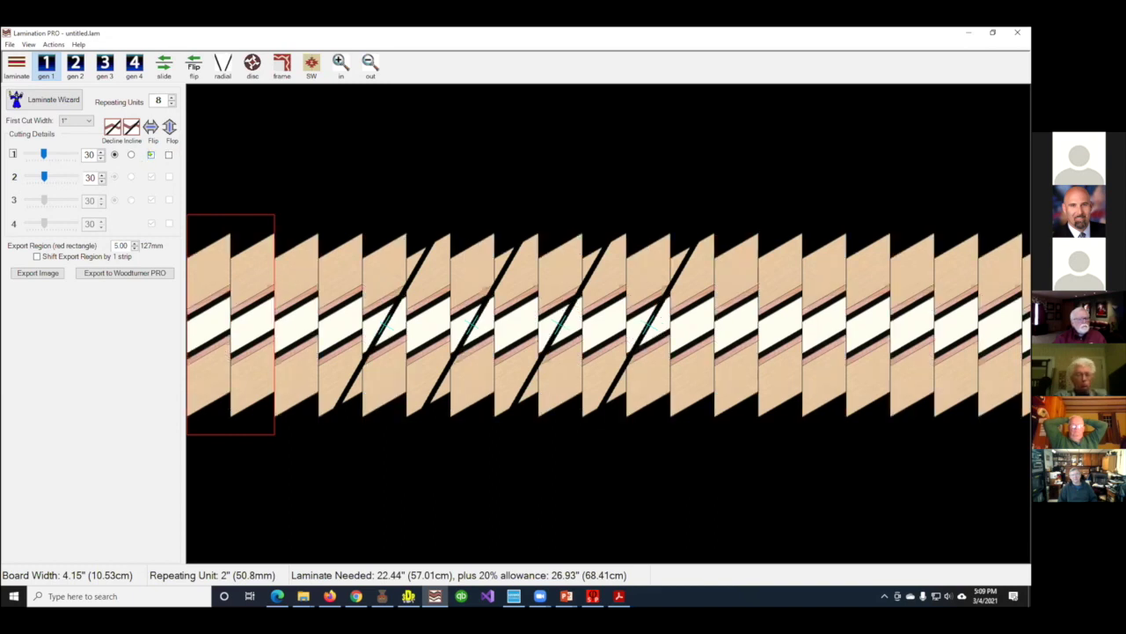
click(151, 154)
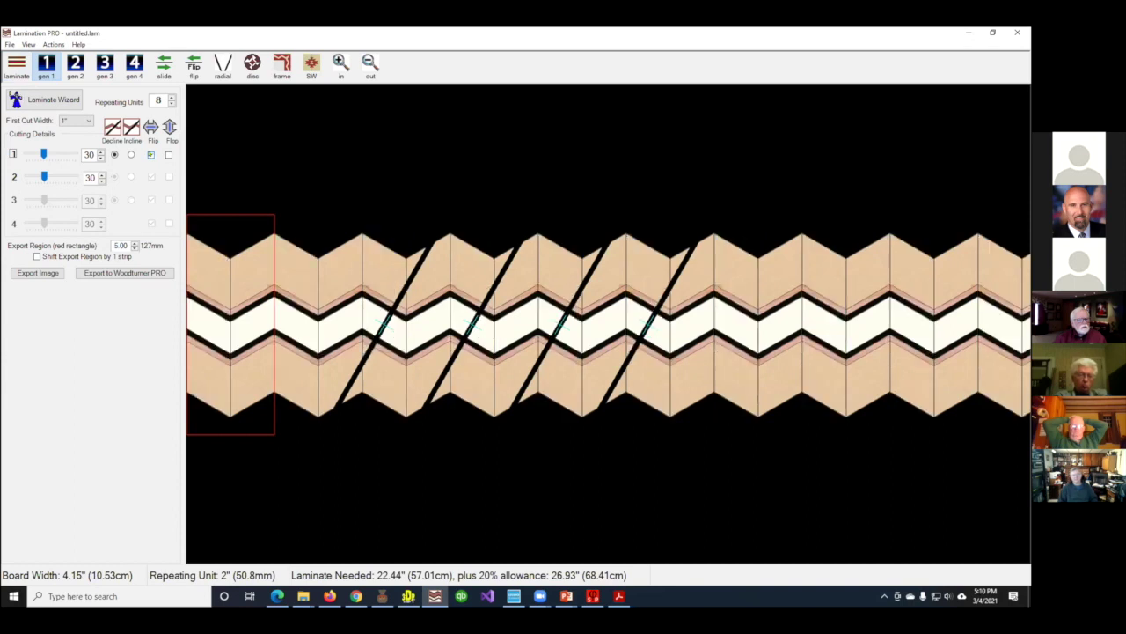
click(169, 154)
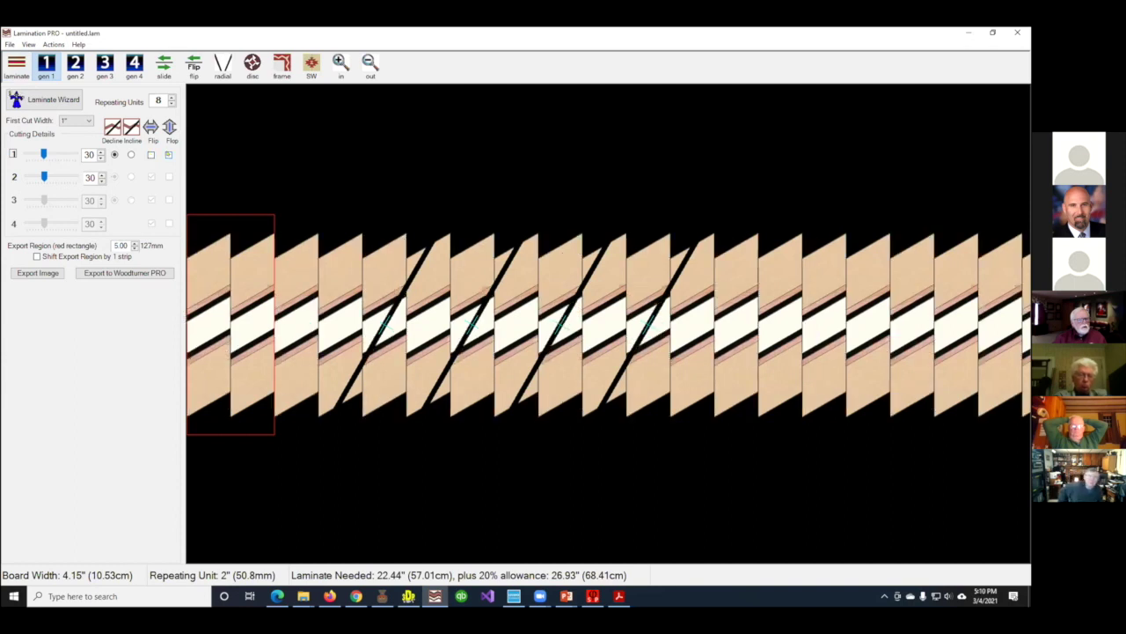
click(169, 154)
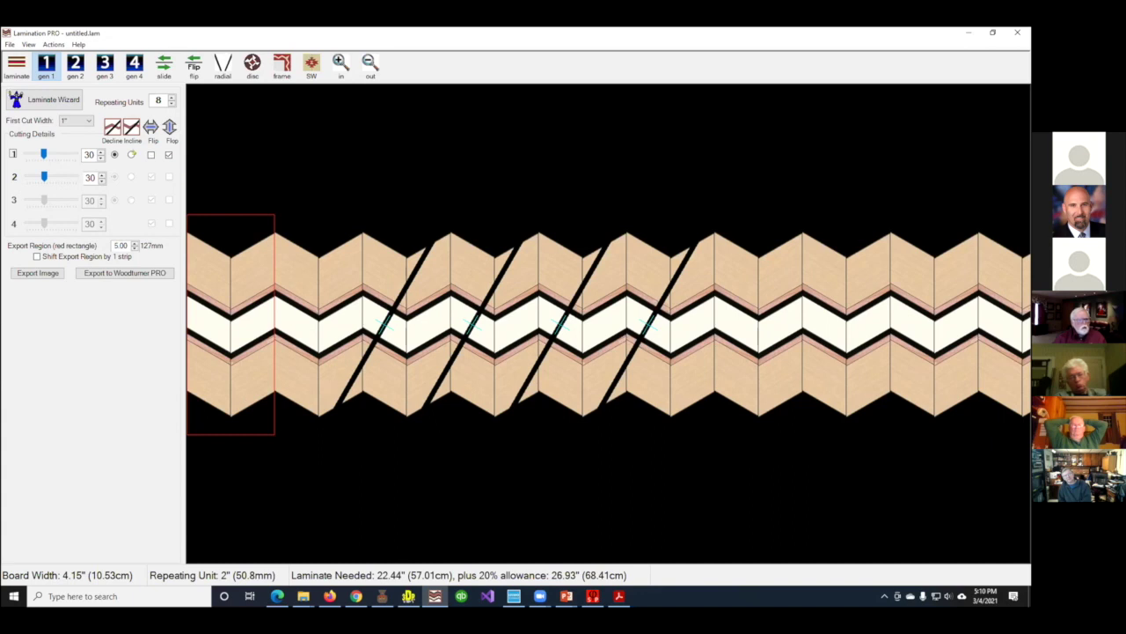
click(168, 154)
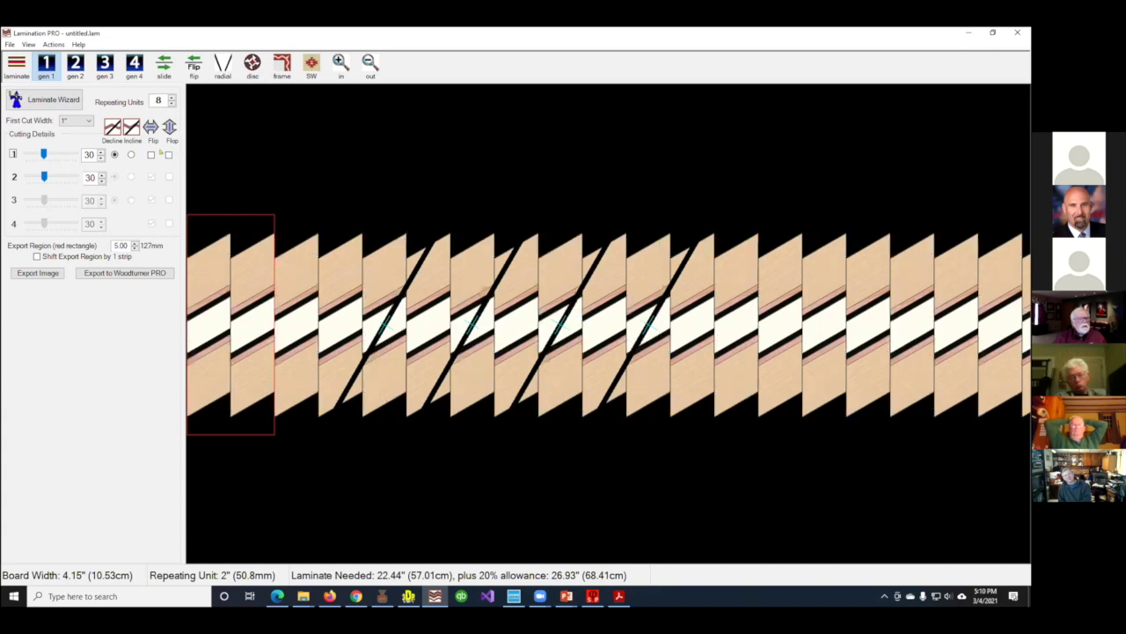
click(150, 155)
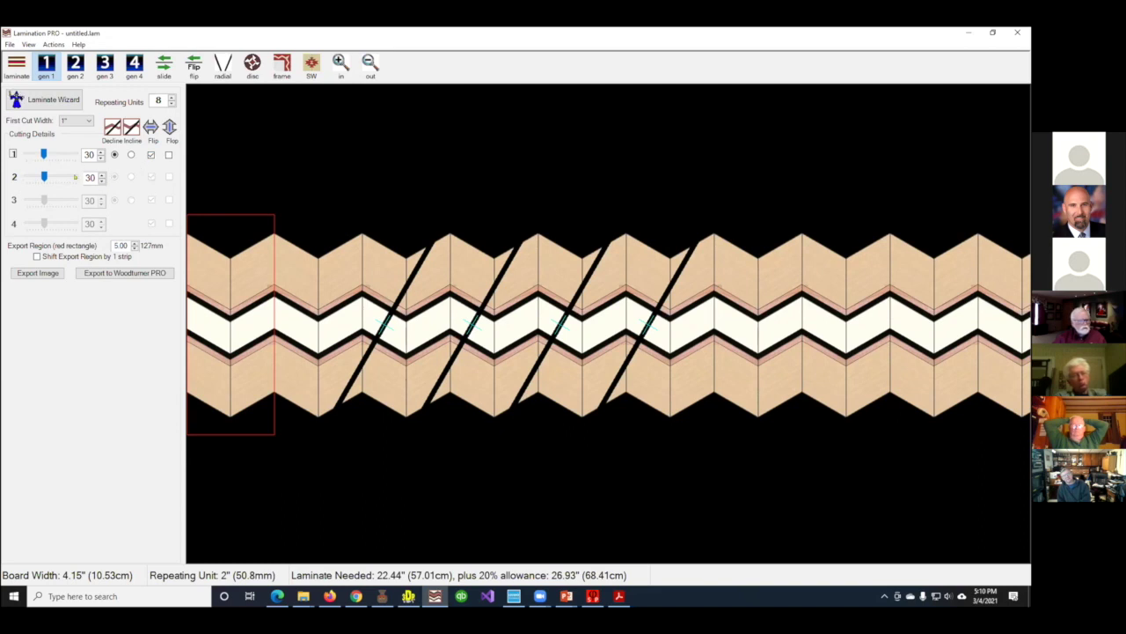
Try a 40-degree second cut and compare the flat laminate with its first and second generations
click(75, 177)
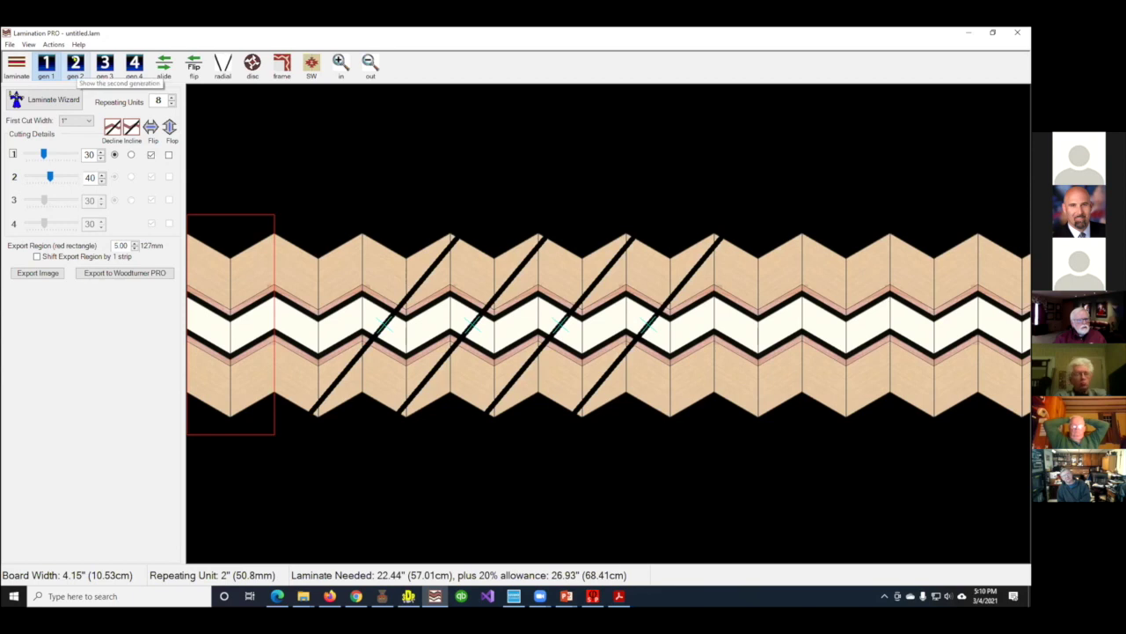
click(75, 65)
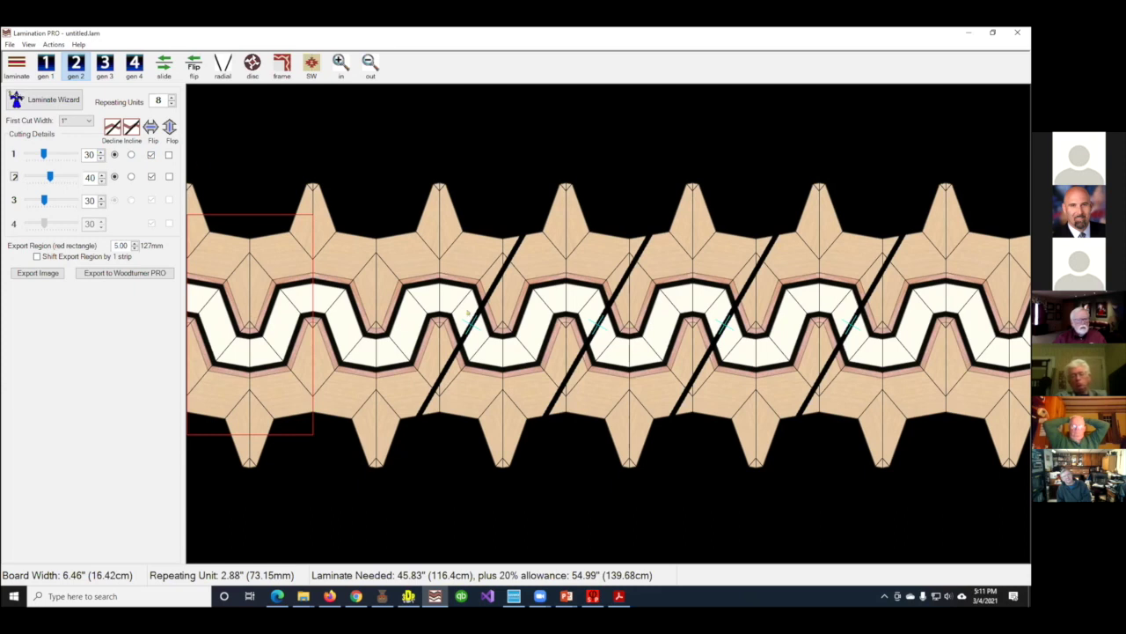
click(16, 63)
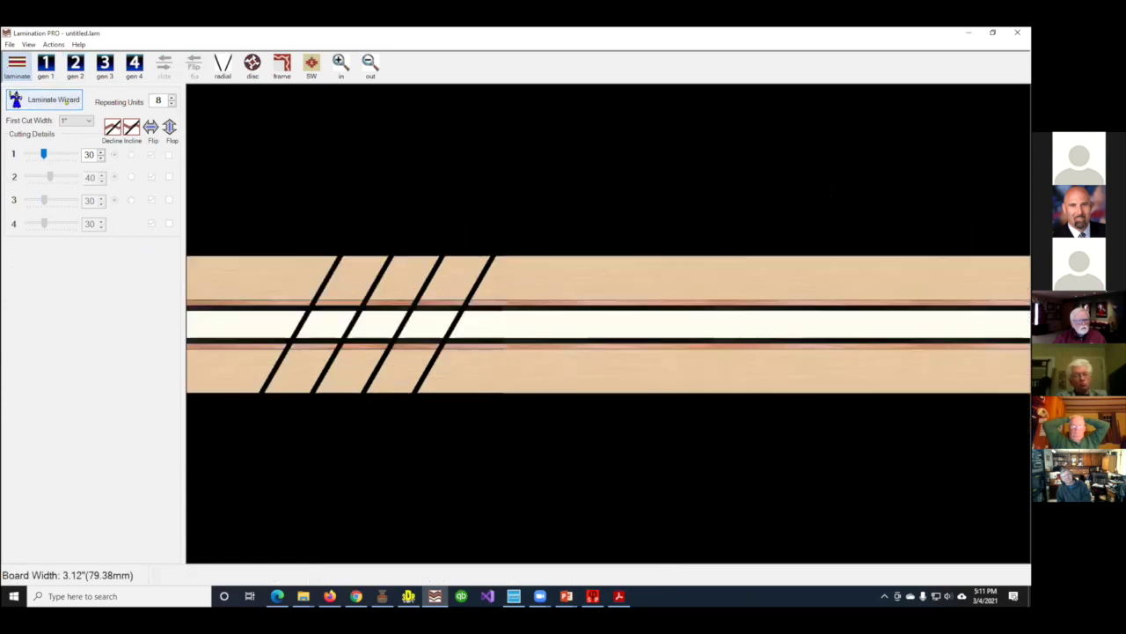
click(46, 65)
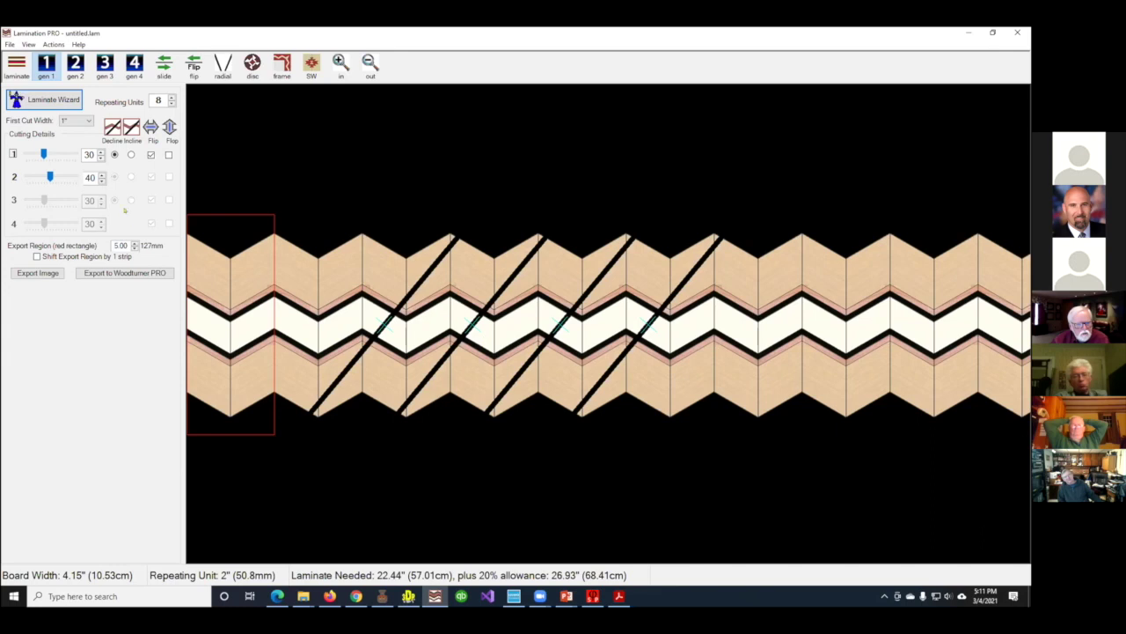
click(76, 64)
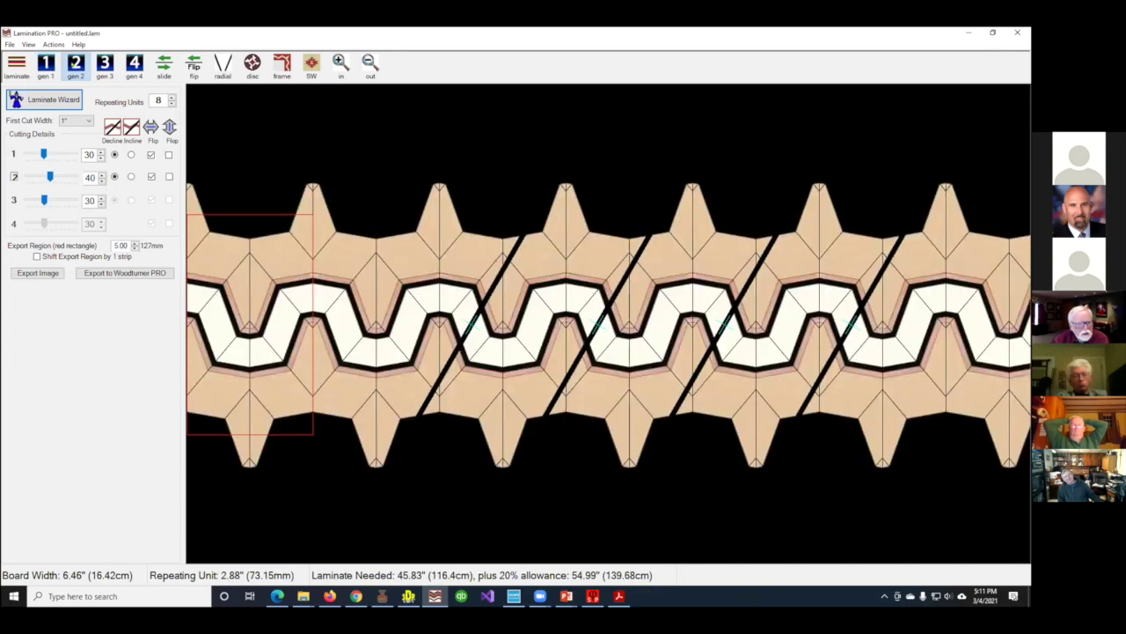
Switch the first cut to Incline and show the second- and third-generation laminations
click(46, 63)
click(131, 154)
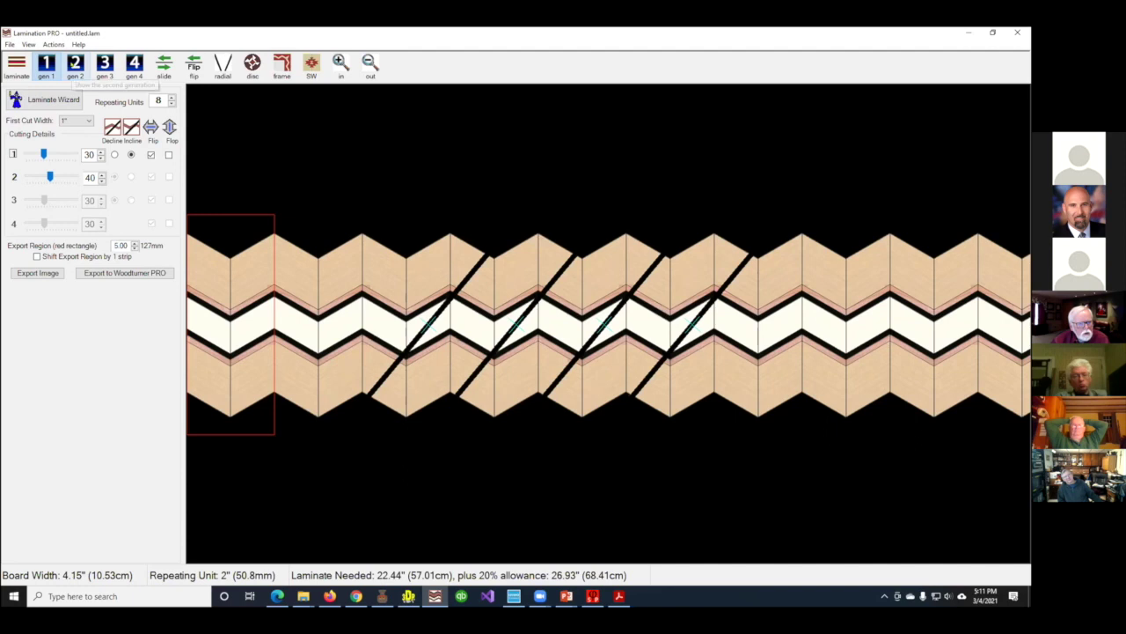
click(75, 64)
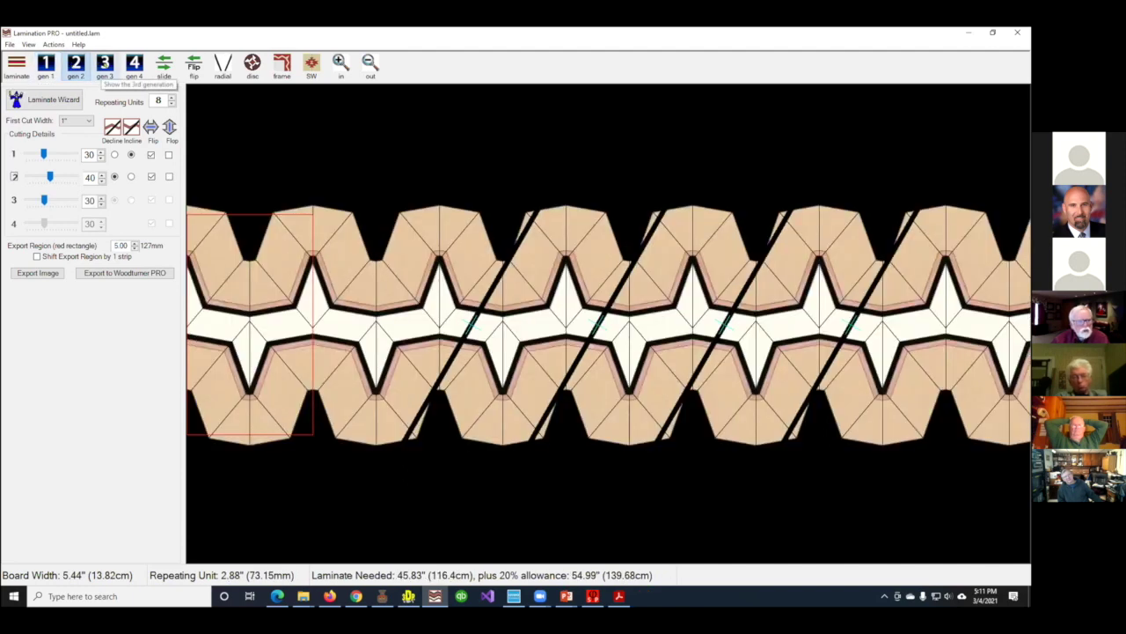
click(105, 64)
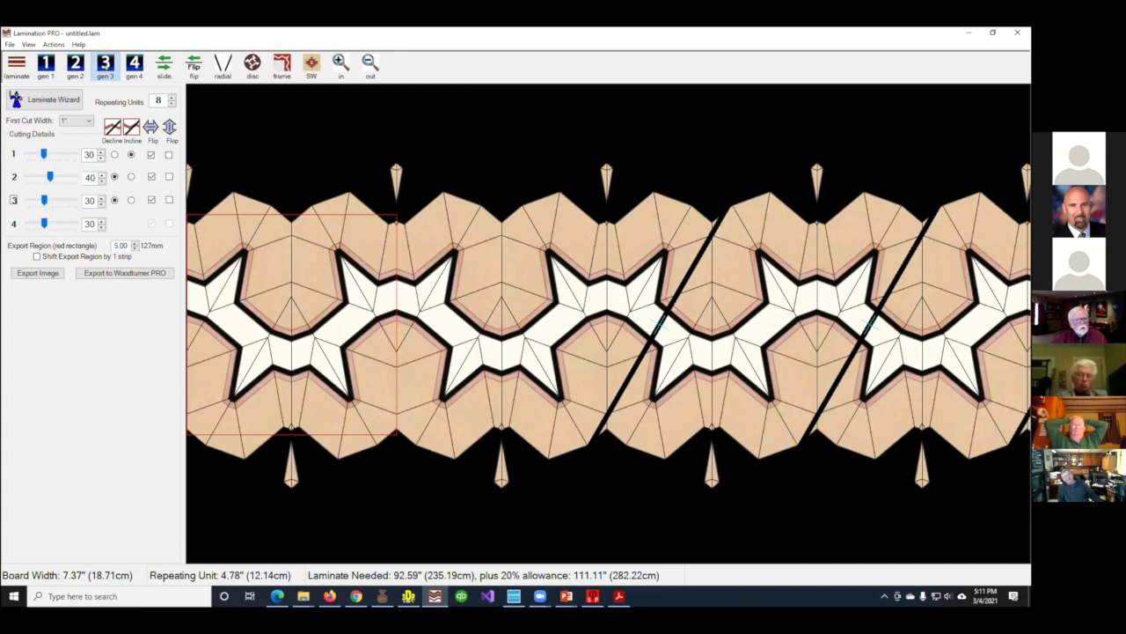
Set the first cut angle to 40 degrees and the second cut angle to 30 degrees
click(62, 152)
click(62, 152)
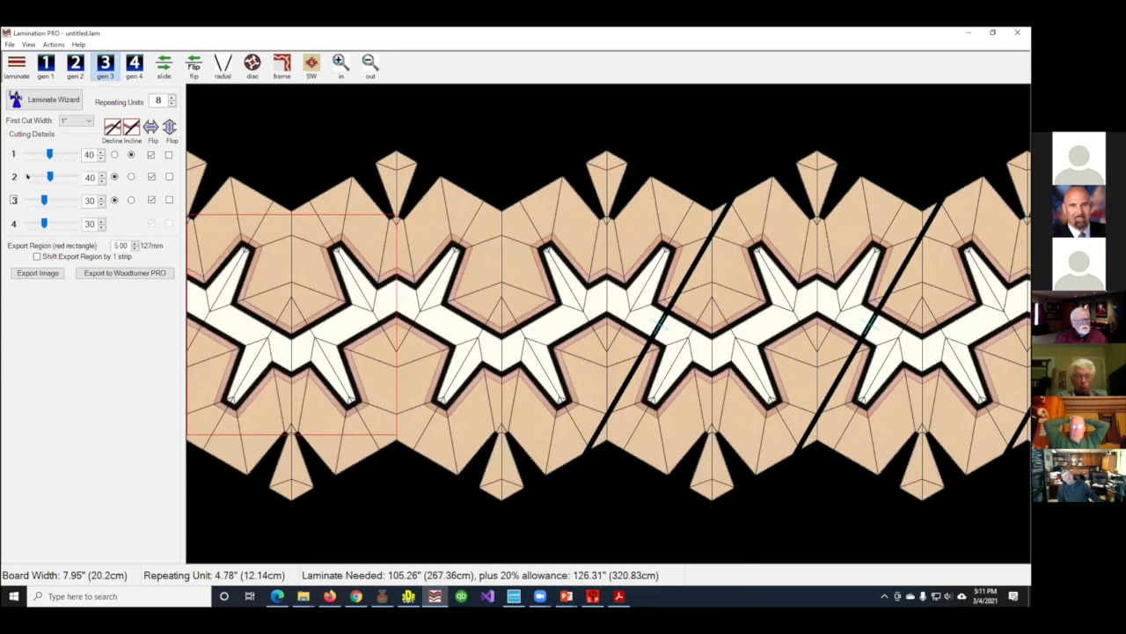
click(28, 177)
click(28, 177)
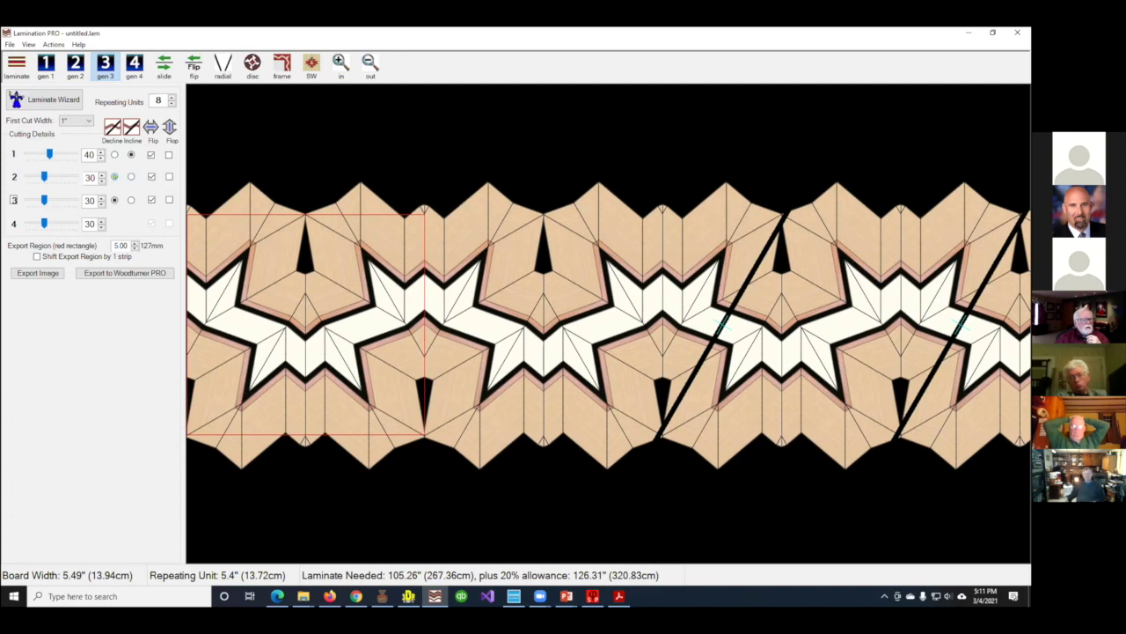
Compare incline and decline combinations in the third generation, ending with Decline for both the first and second cuts
click(131, 176)
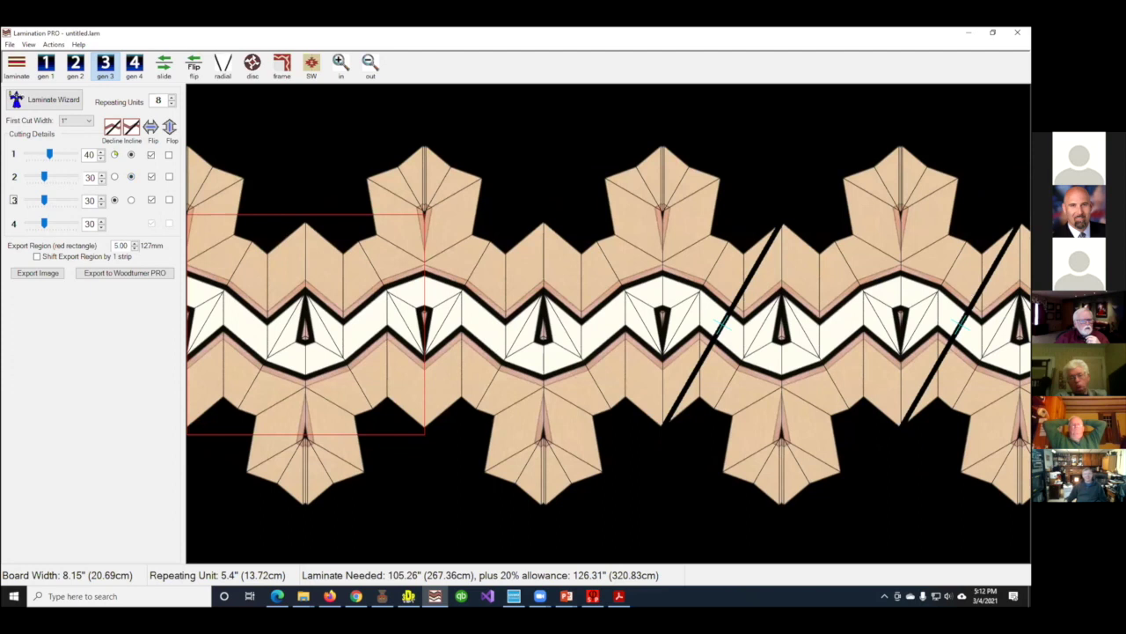
click(114, 154)
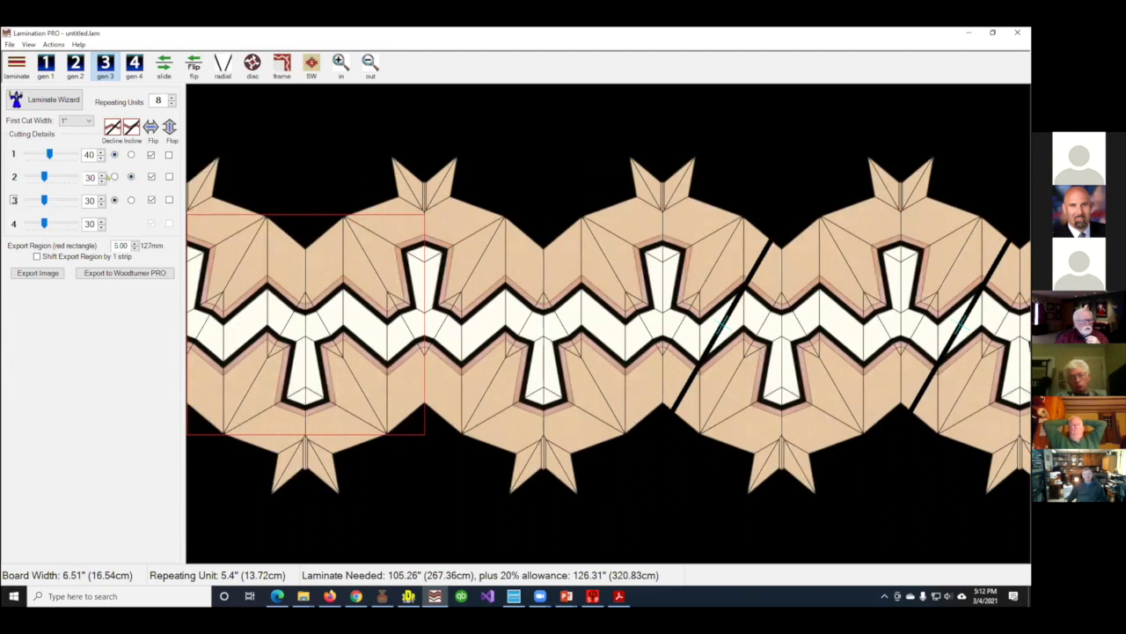
click(114, 176)
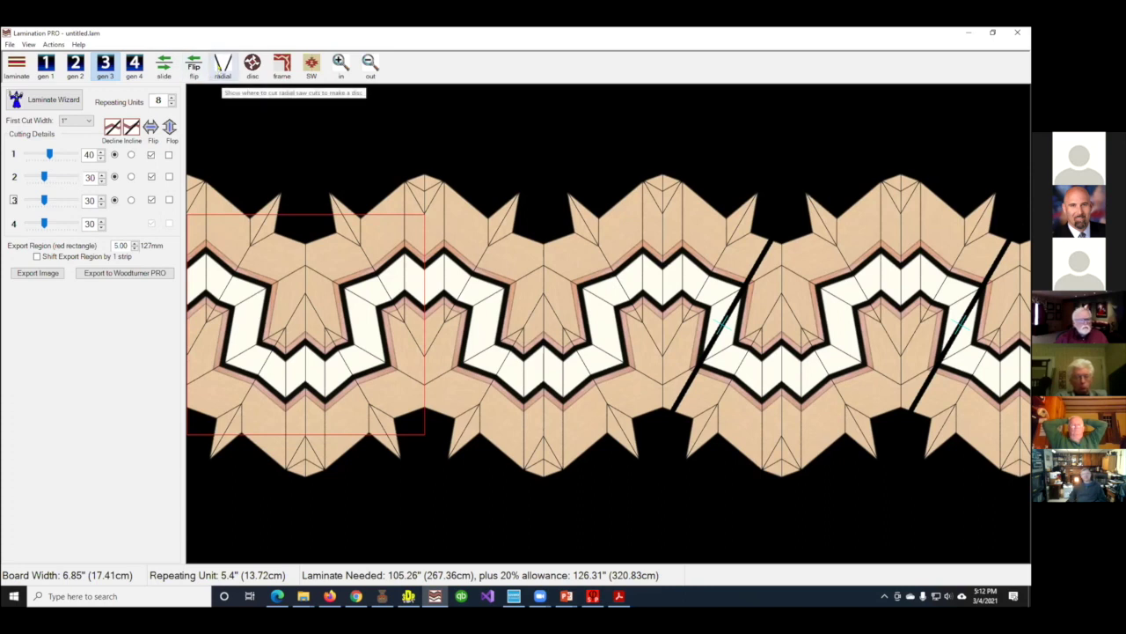
Show the radial cuts, assemble the segments into a disc, and set the first cut width to 1/2 in
click(223, 67)
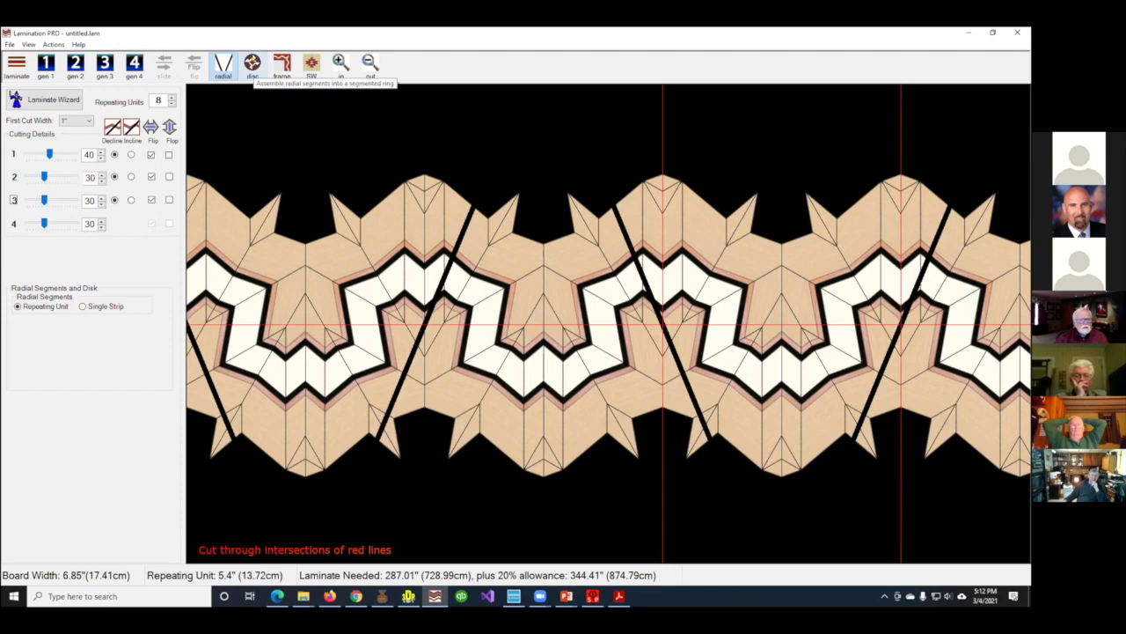
click(252, 63)
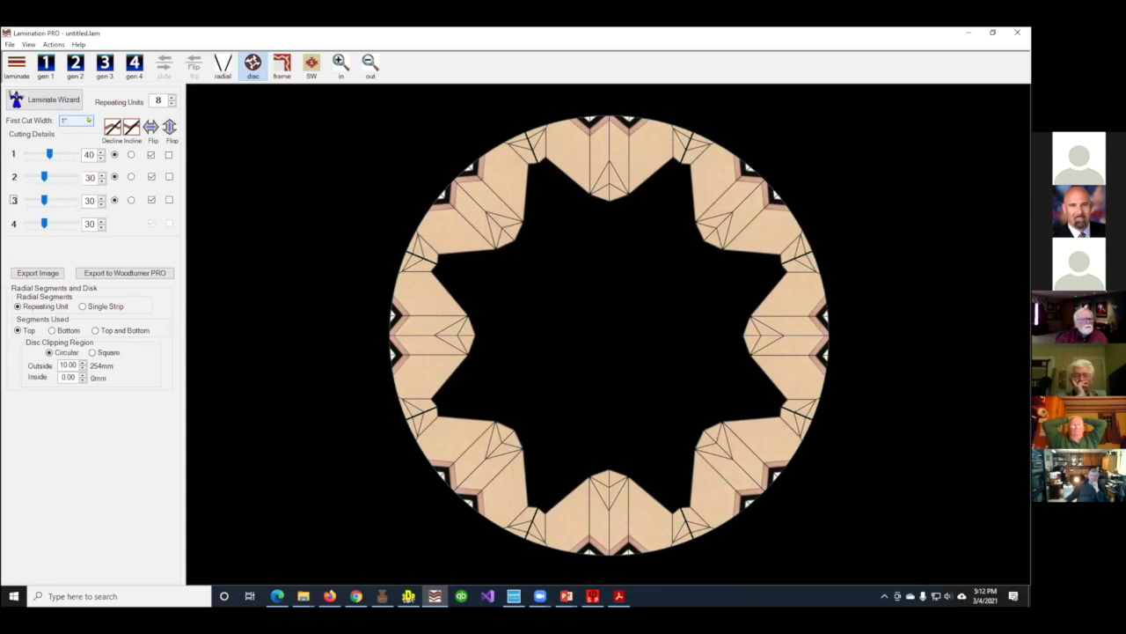
click(88, 120)
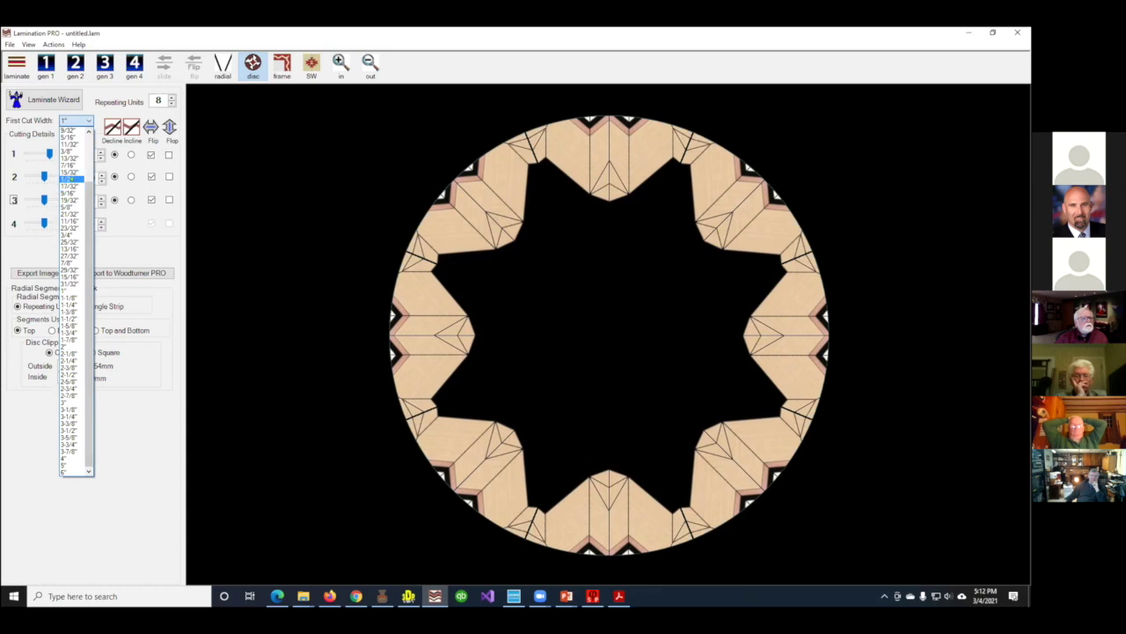
click(67, 179)
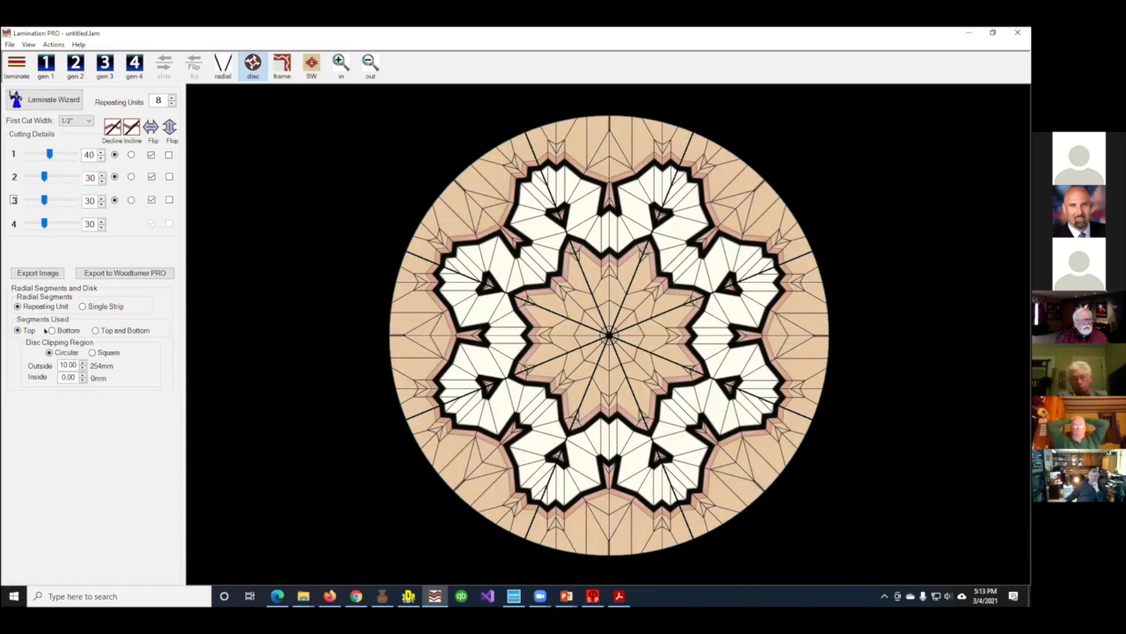
Review the radial cuts and compare discs made from Bottom, Top and Bottom, and Top segments, ending on Top
click(223, 63)
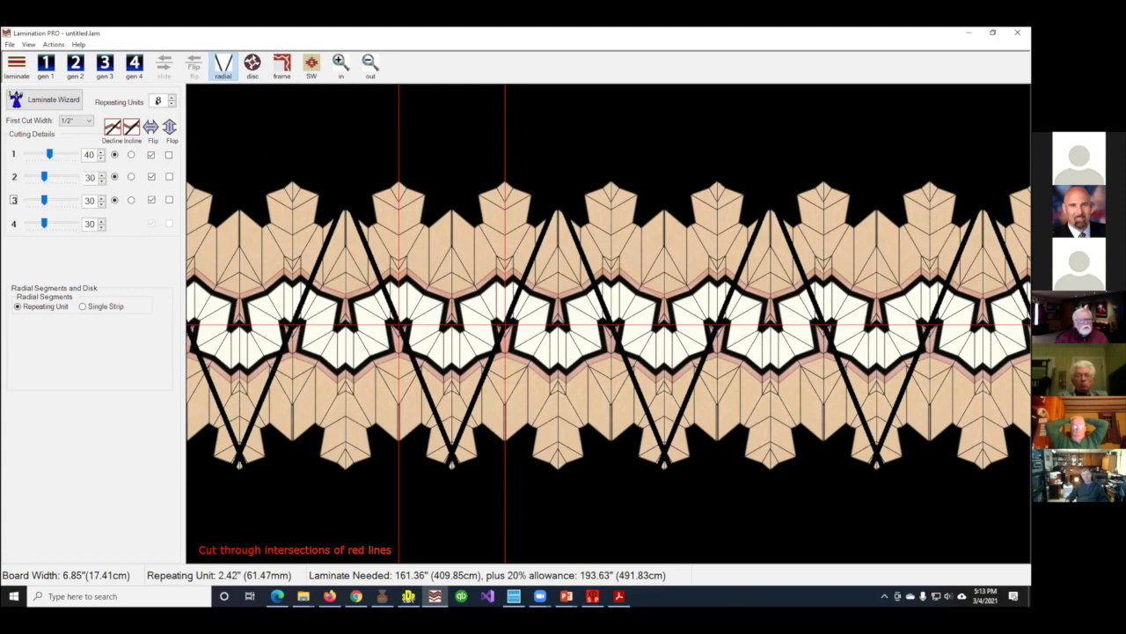
click(253, 63)
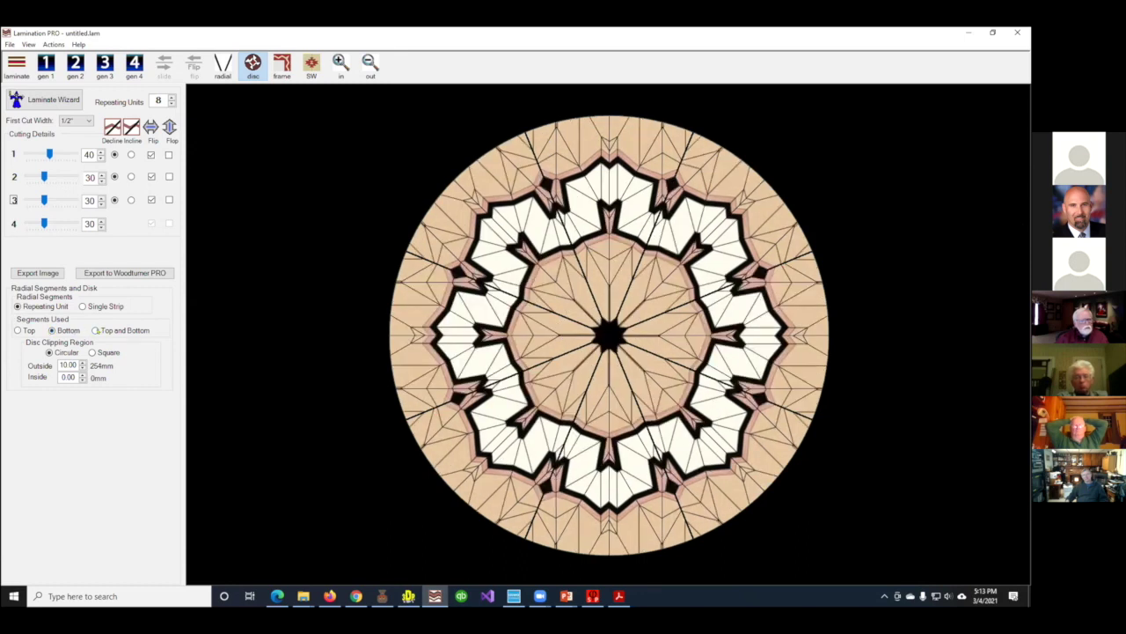
click(94, 330)
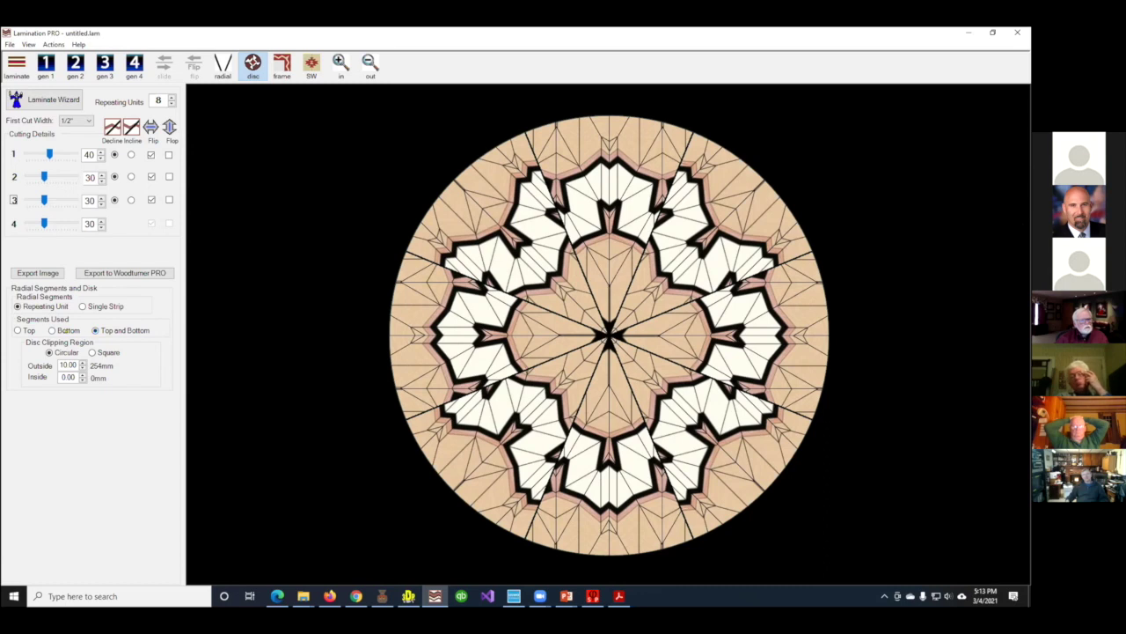
click(17, 330)
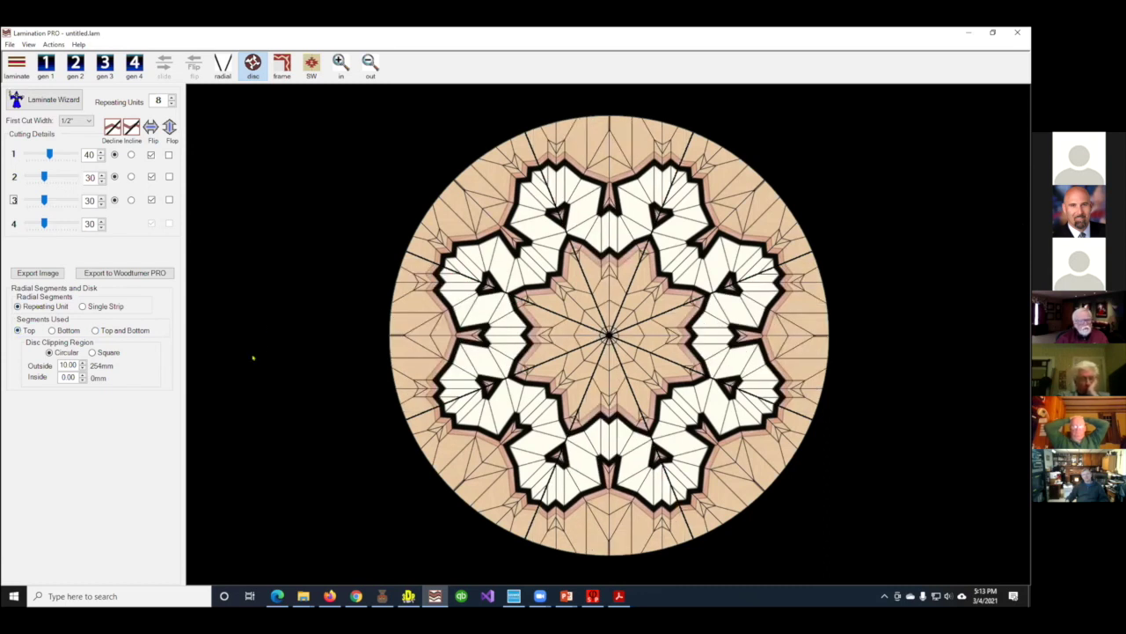
double_click(897, 33)
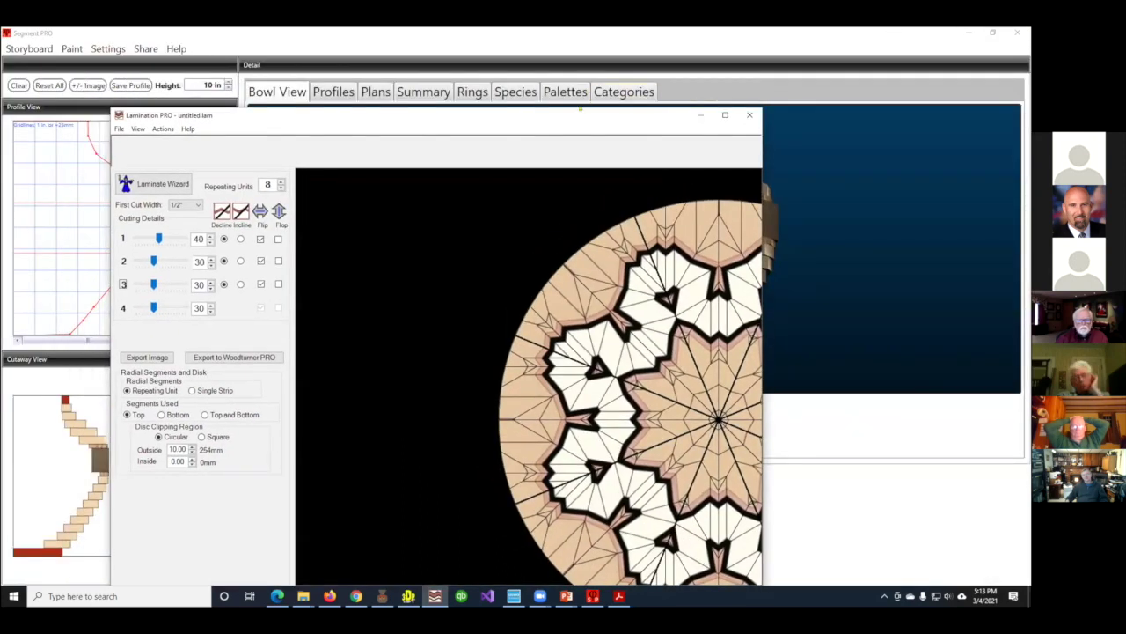
double_click(616, 113)
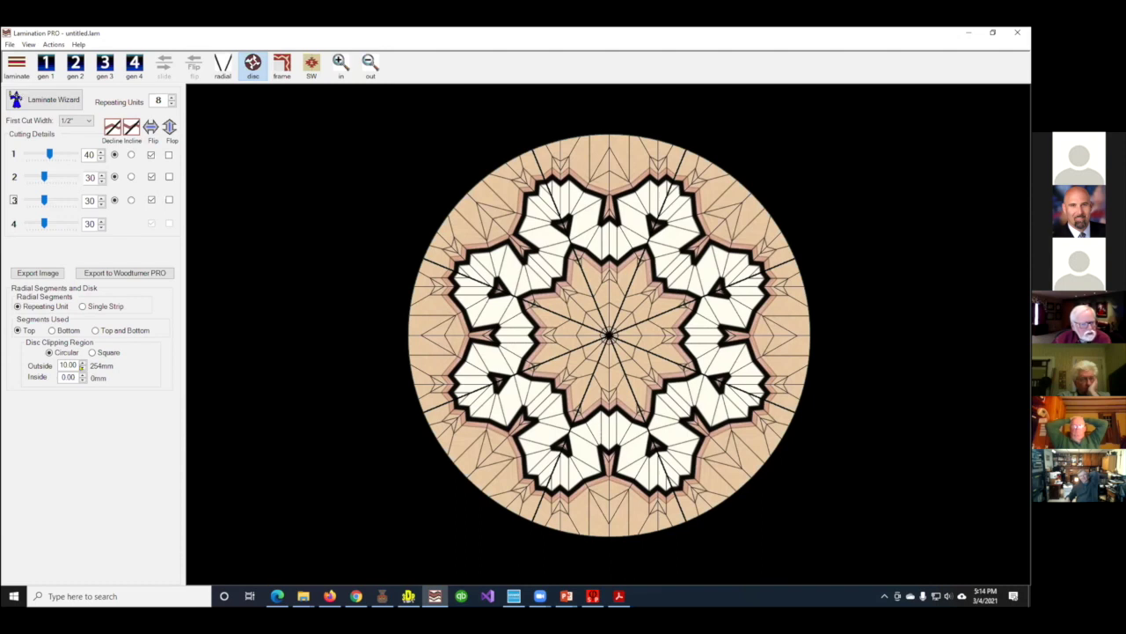
Try a 10.75 in outside size for the disc's clipping region and return it to 10 in
click(81, 362)
click(81, 362)
click(81, 363)
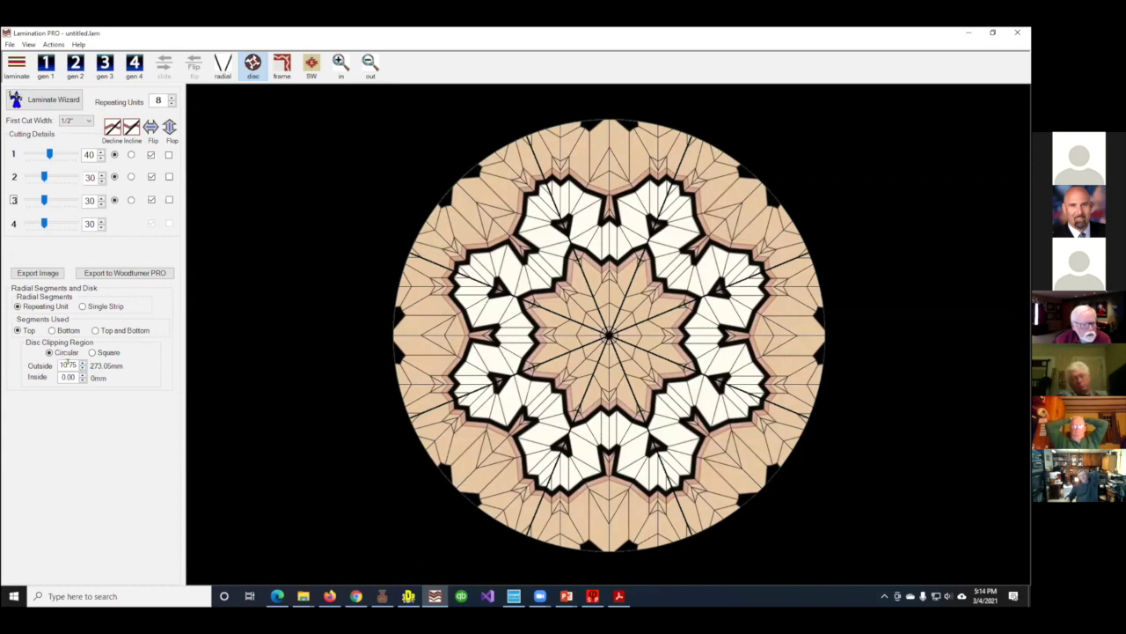
click(82, 368)
click(82, 368)
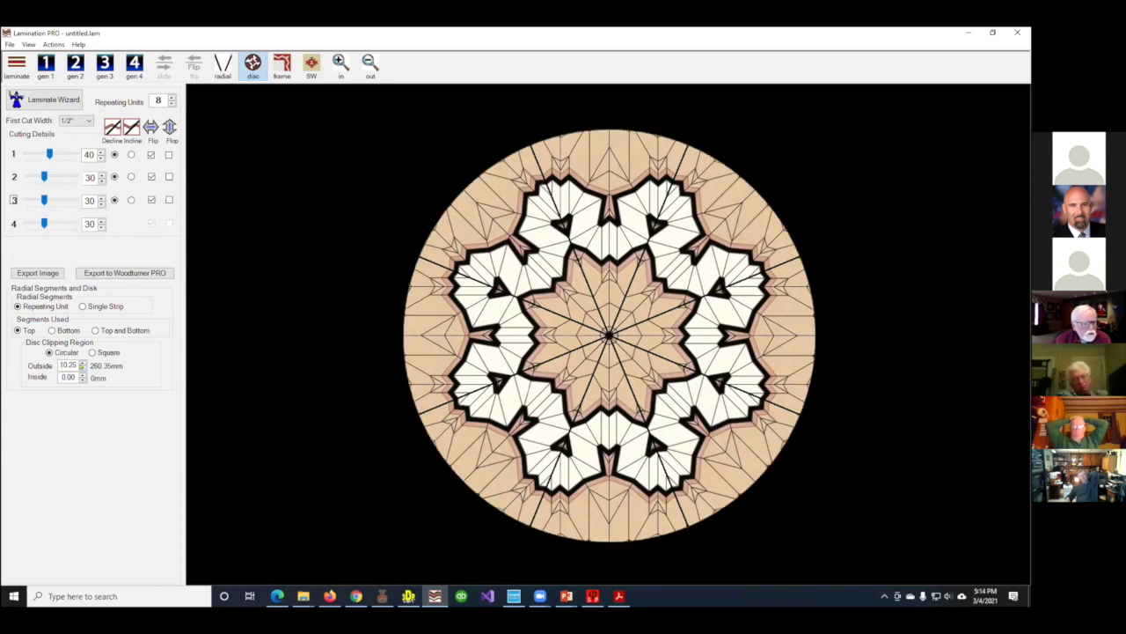
click(82, 368)
Set the inside size of the disc's circular clipping region to 2 in
click(82, 374)
click(81, 374)
click(82, 374)
click(81, 374)
click(82, 374)
click(81, 374)
click(82, 374)
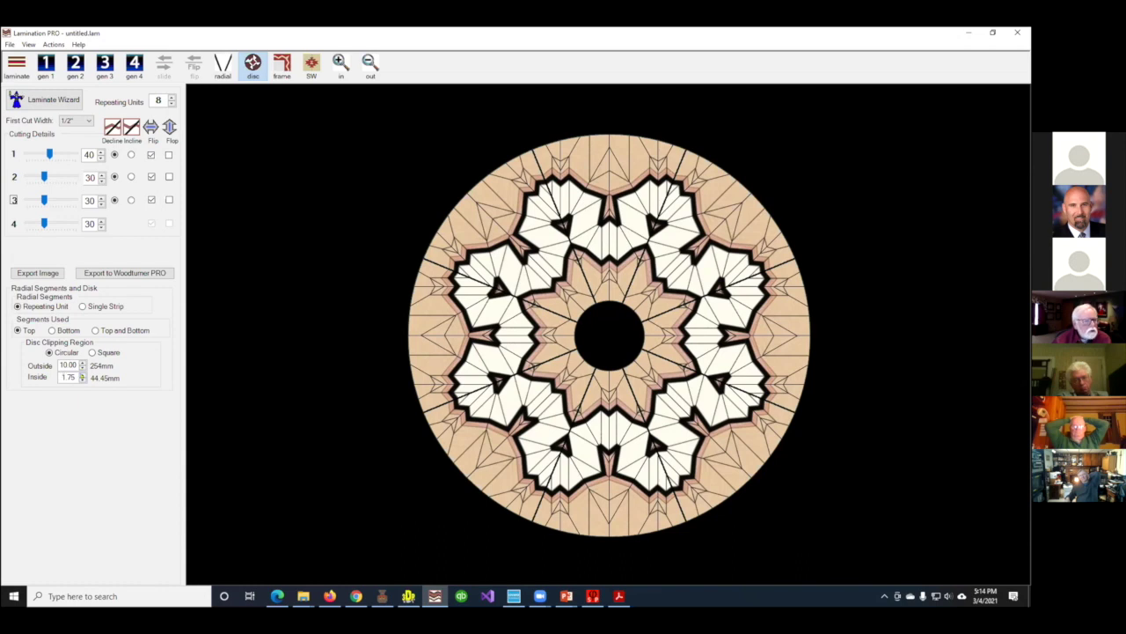
click(82, 374)
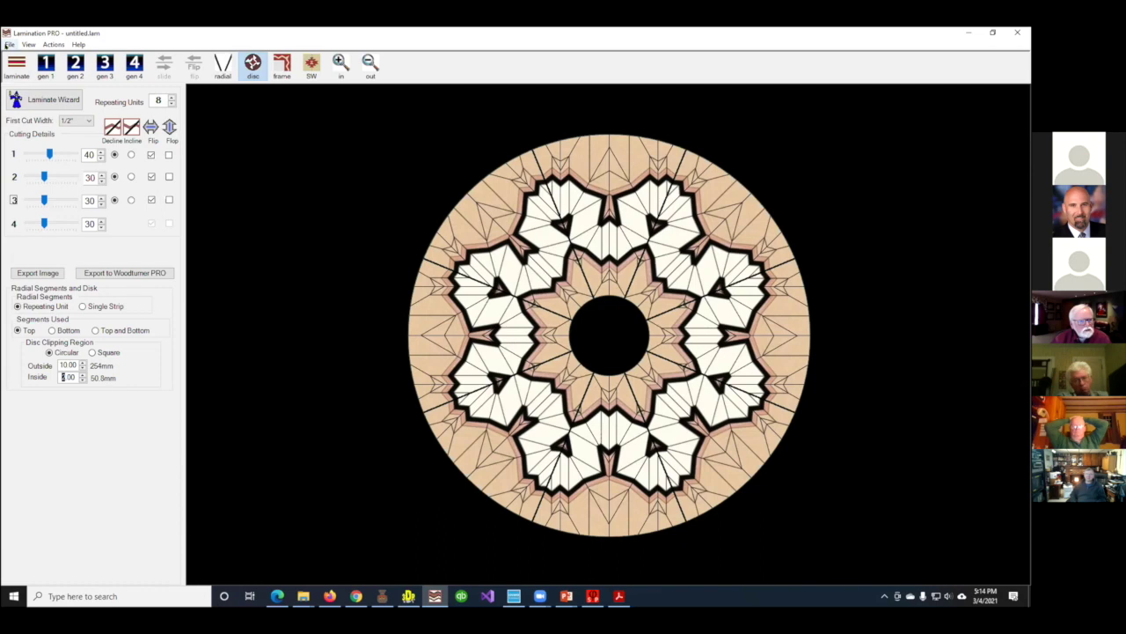
Preview the disc's printout at 100%, 50% and Auto zoom, and maximize the preview to examine the strip list
click(9, 44)
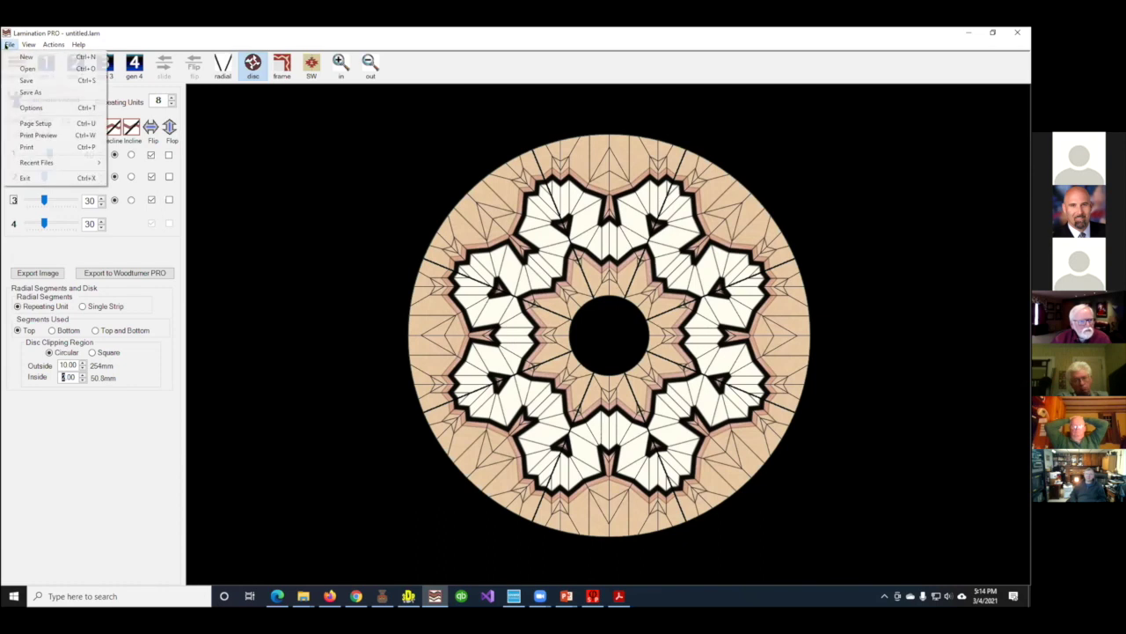
click(32, 136)
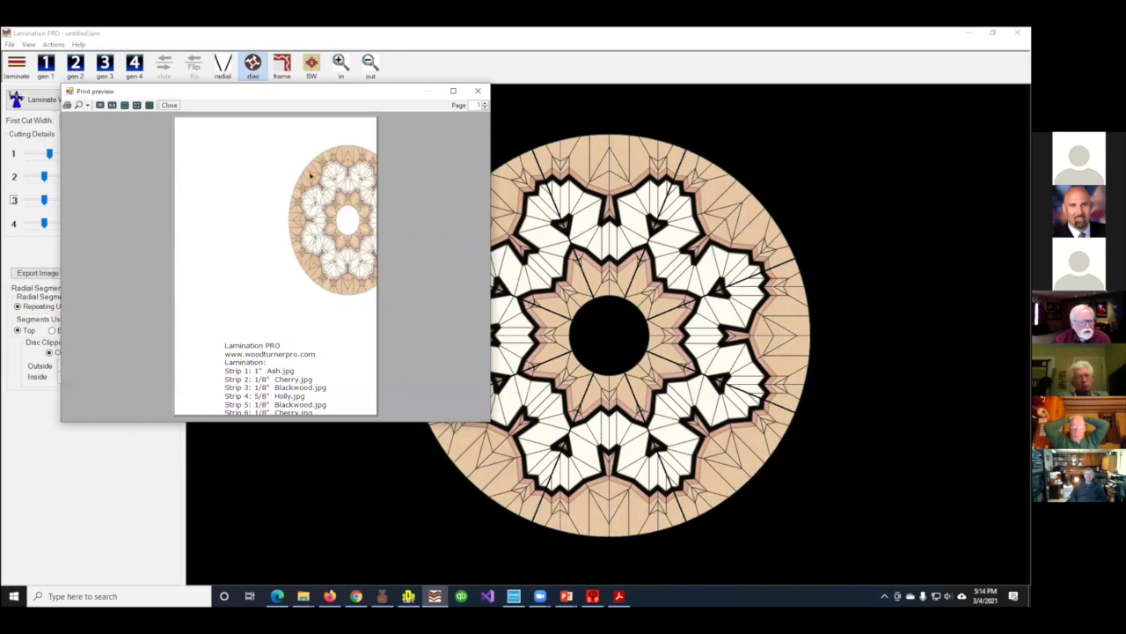
click(88, 105)
click(100, 164)
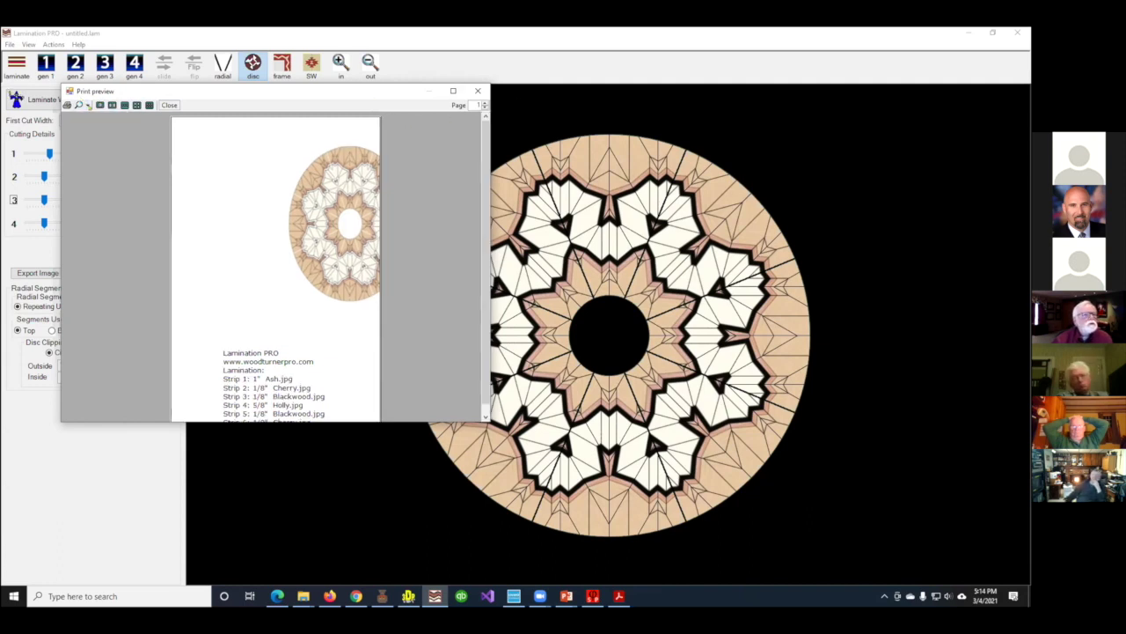
click(80, 106)
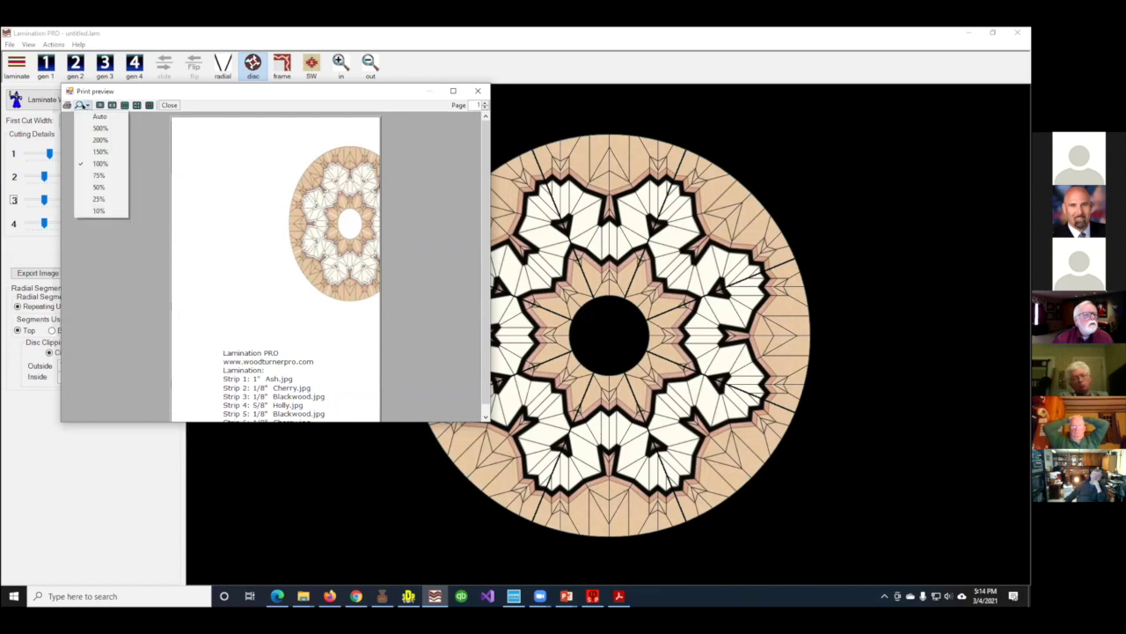
click(91, 186)
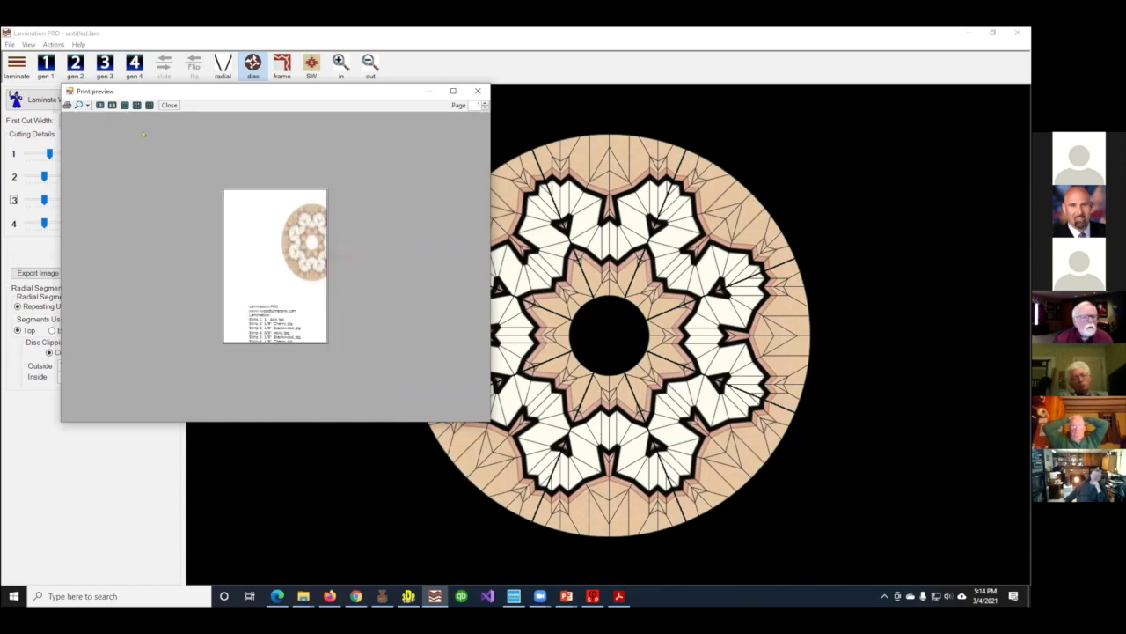
click(80, 105)
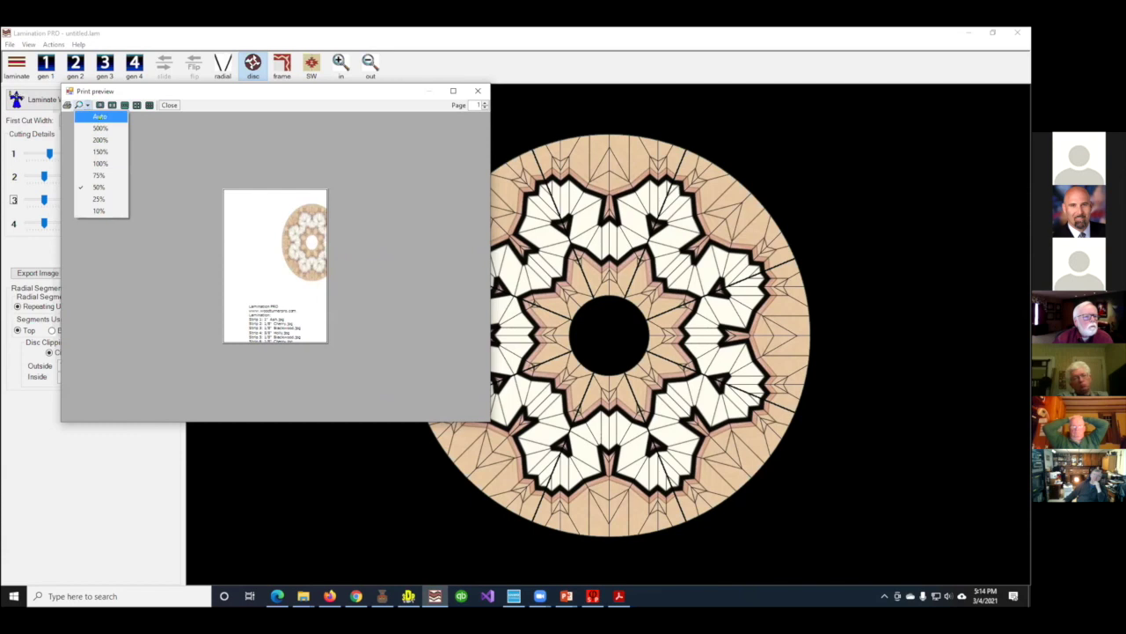
click(100, 116)
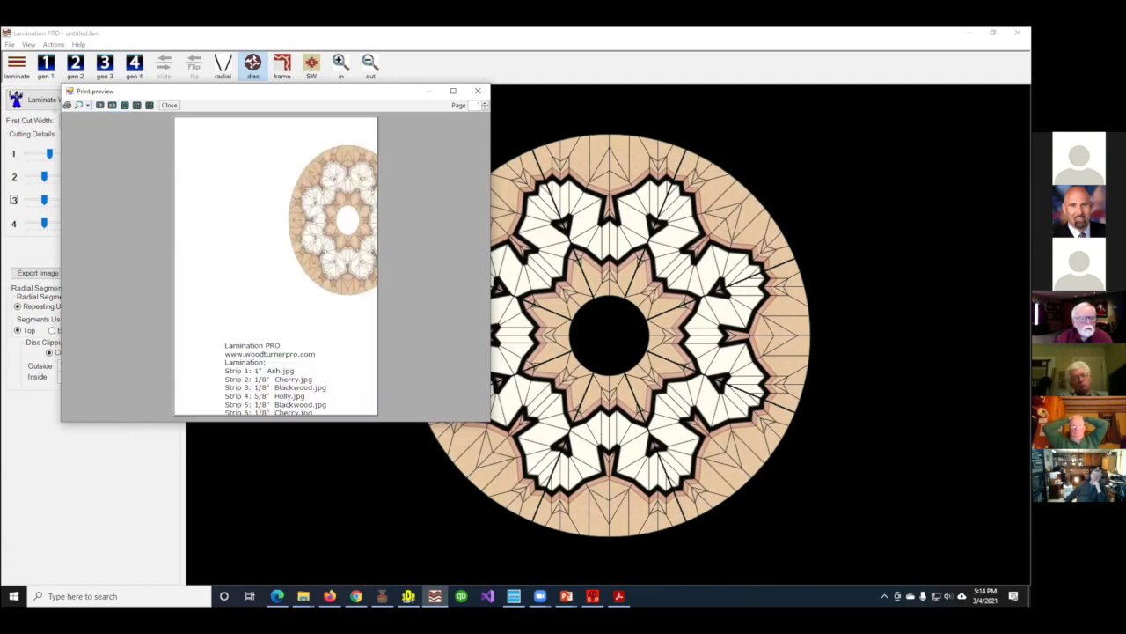
click(453, 91)
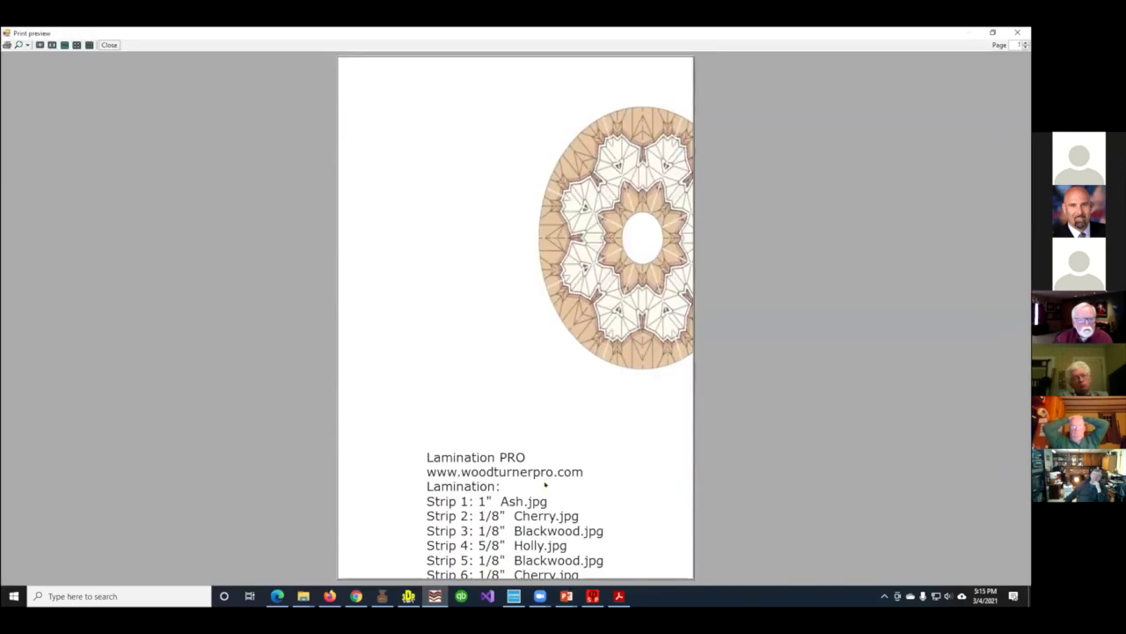
Close the print preview, check the laminate's strip setup without changes, and switch the view to the first-generation cut
click(108, 45)
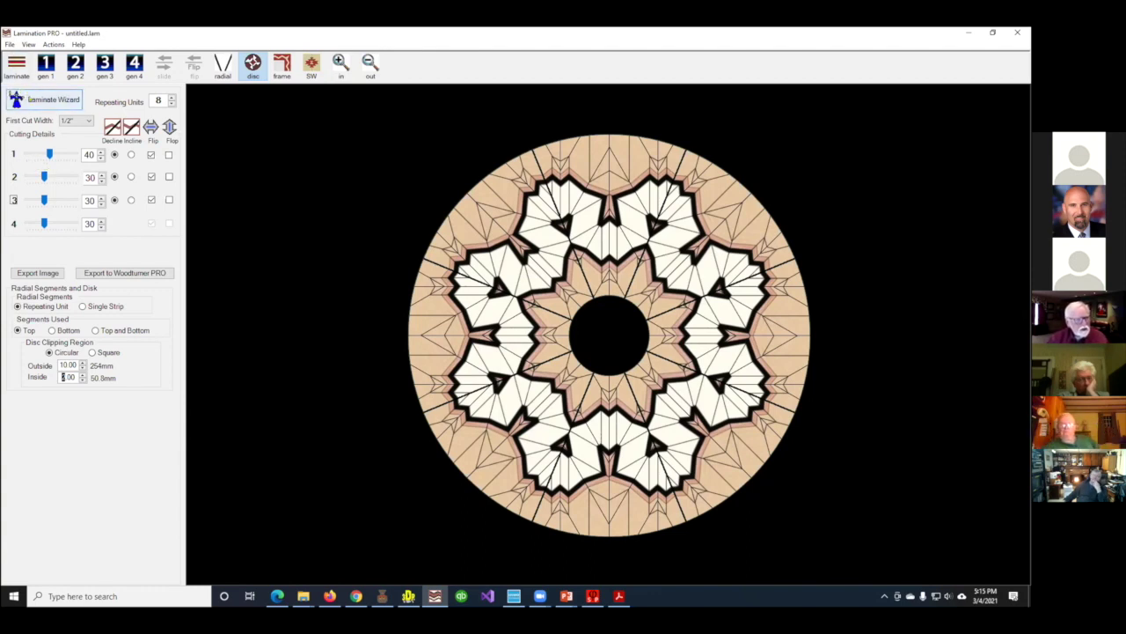
click(35, 101)
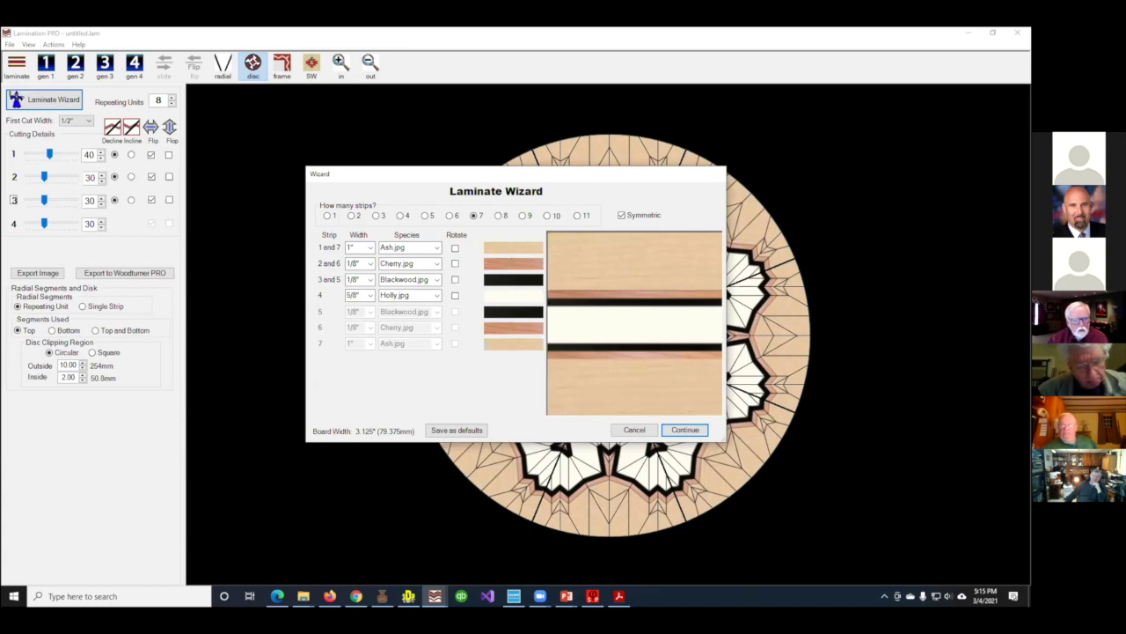
click(684, 430)
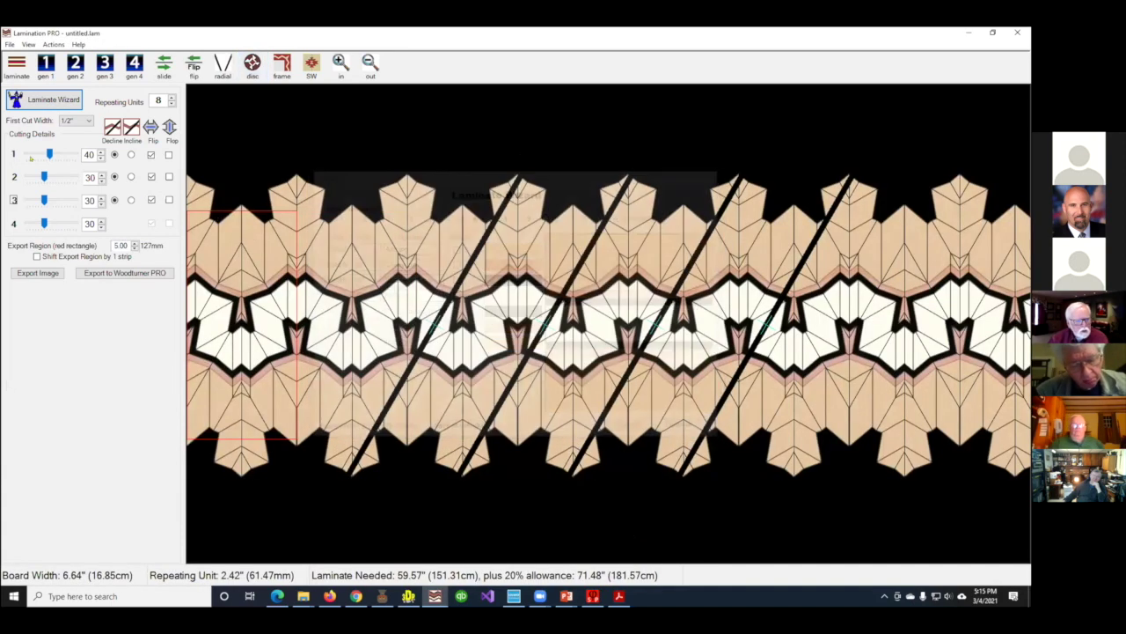
click(45, 64)
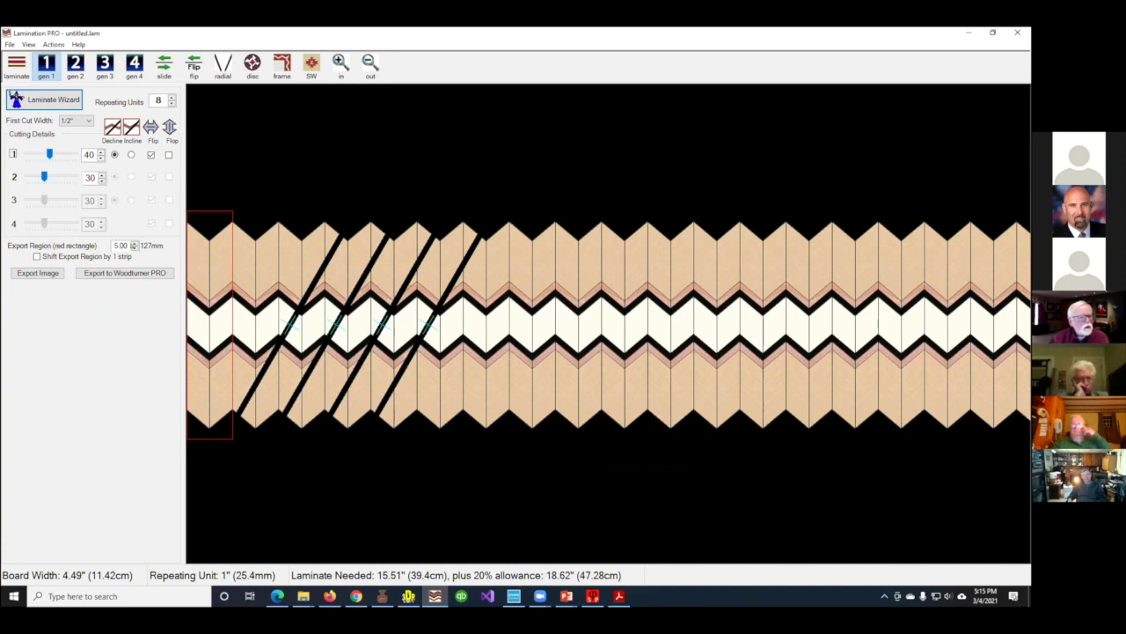
Set the export region to 1.50 in and the first cut width to 1-1/2"
double_click(121, 245)
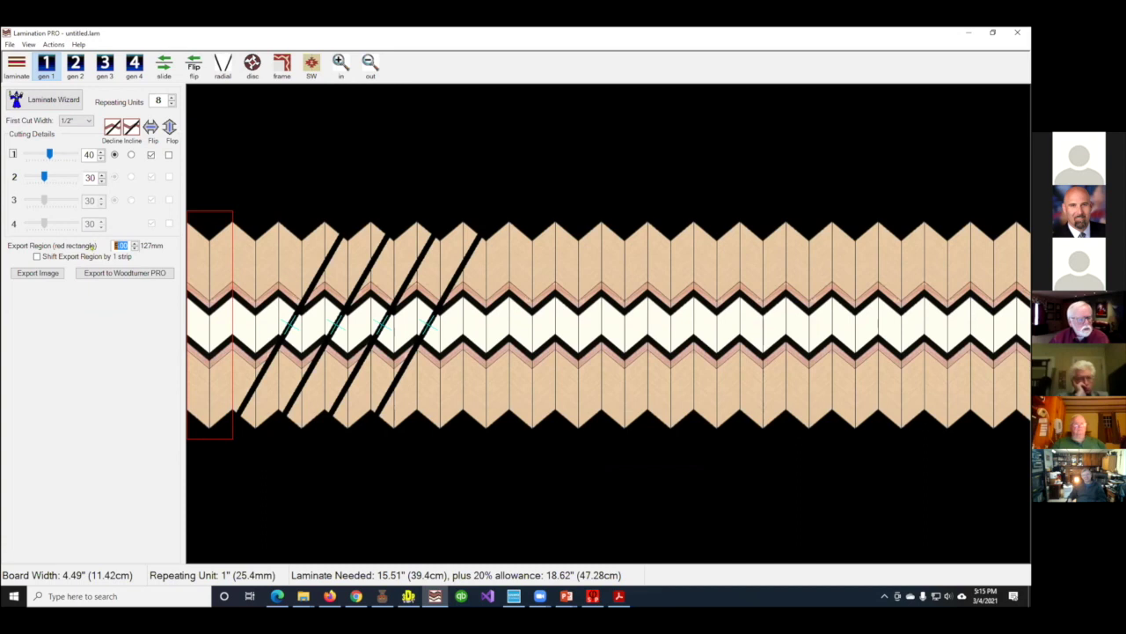
text(1.50)
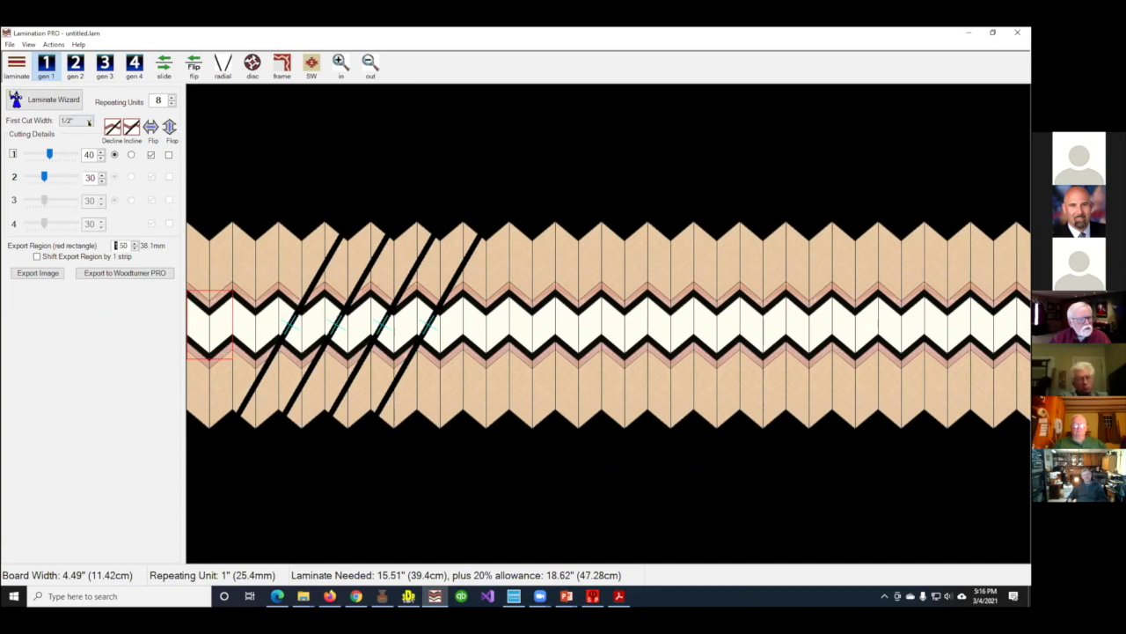
click(88, 122)
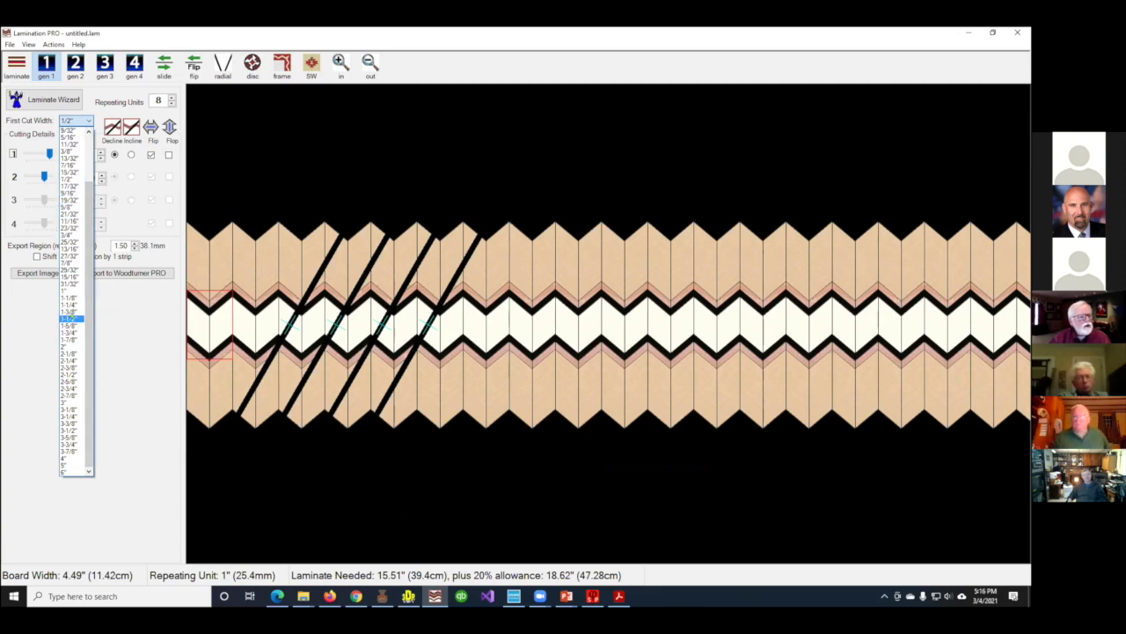
click(70, 318)
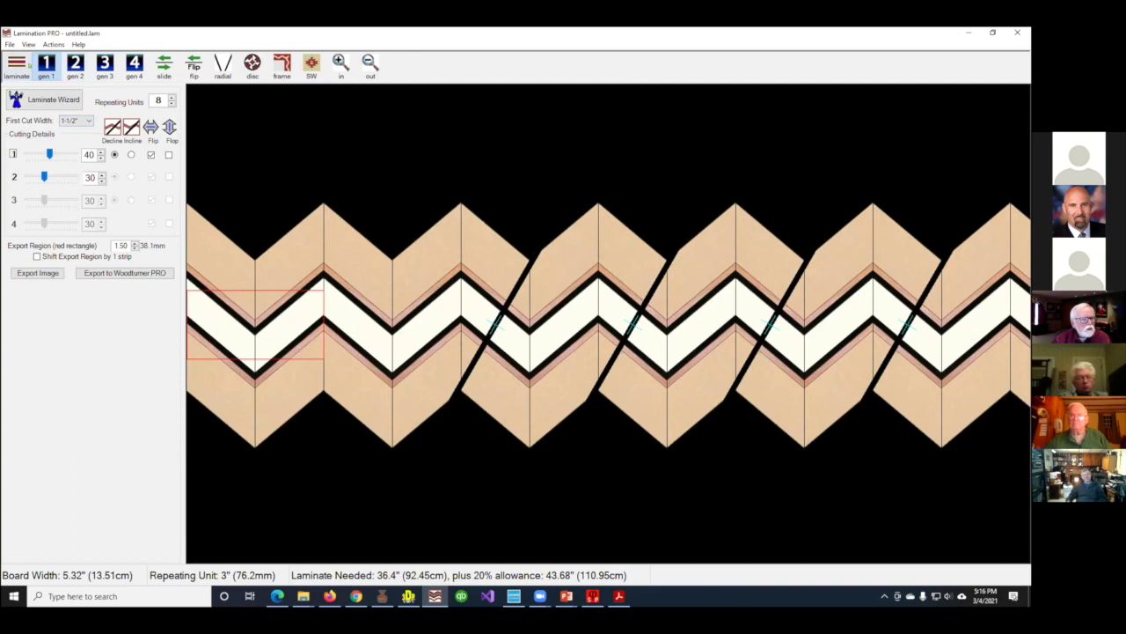
Set the width of the laminate's central Holly strip to 3/8"
click(48, 99)
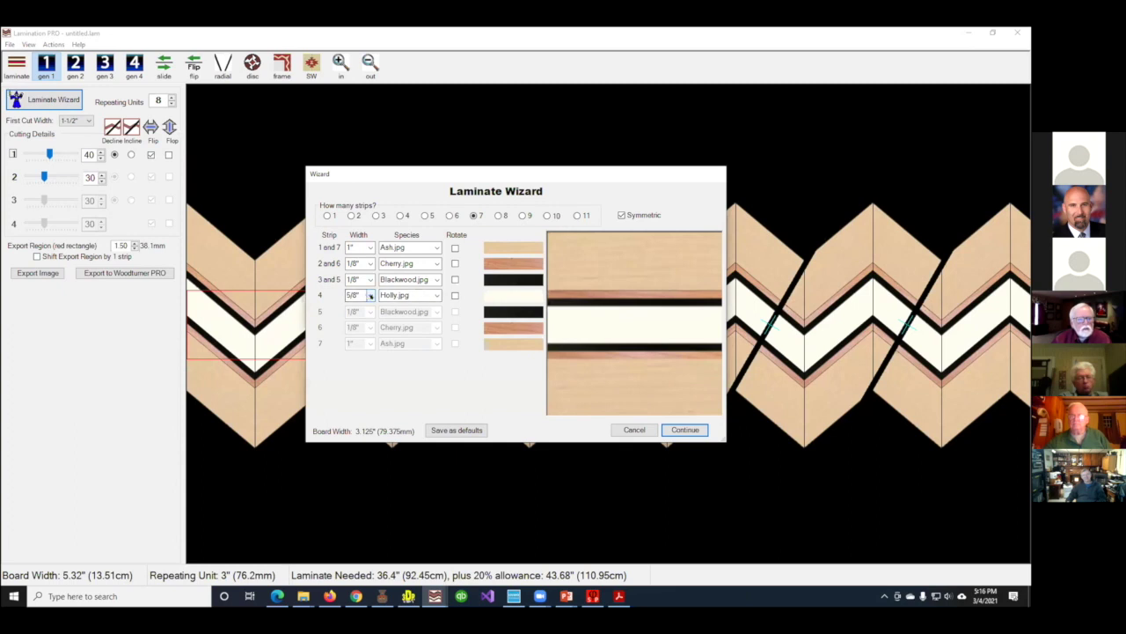
click(360, 295)
scroll(366, 339, up, 7)
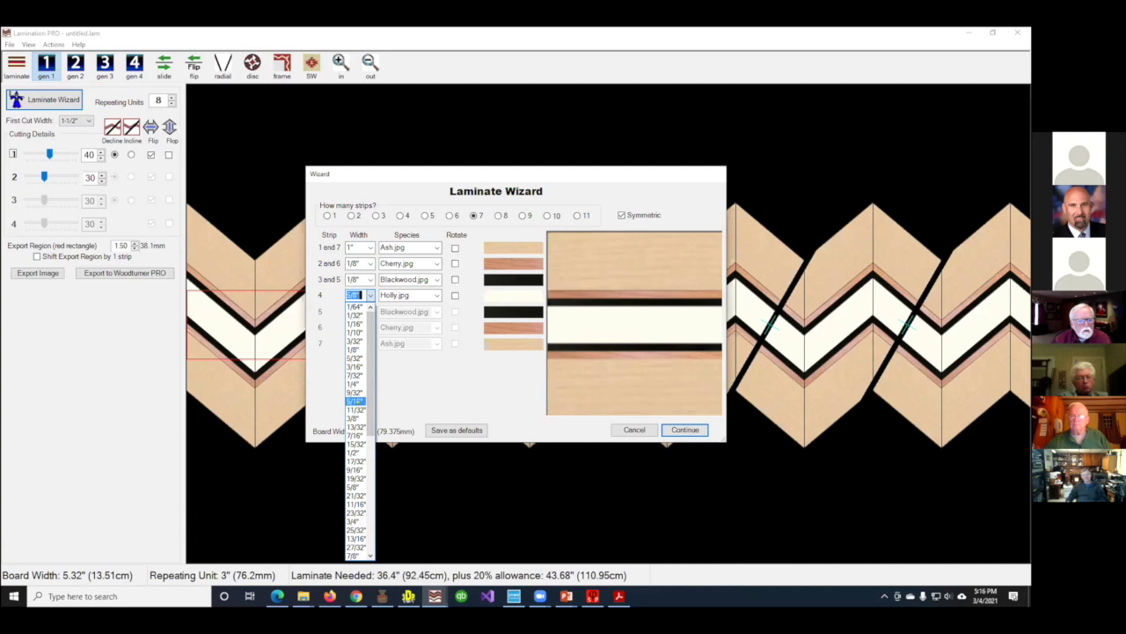
click(352, 418)
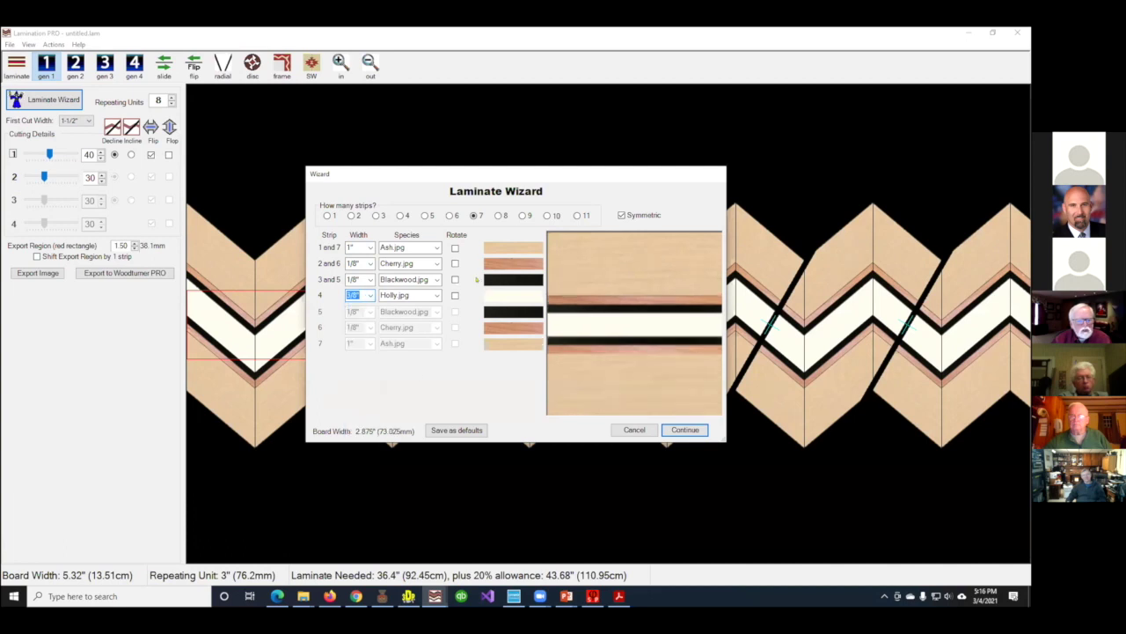
Try a 7/32" width for the Cherry strips, return them to 1/8", and keep the Blackwood strips at 1/8"
click(371, 263)
click(359, 335)
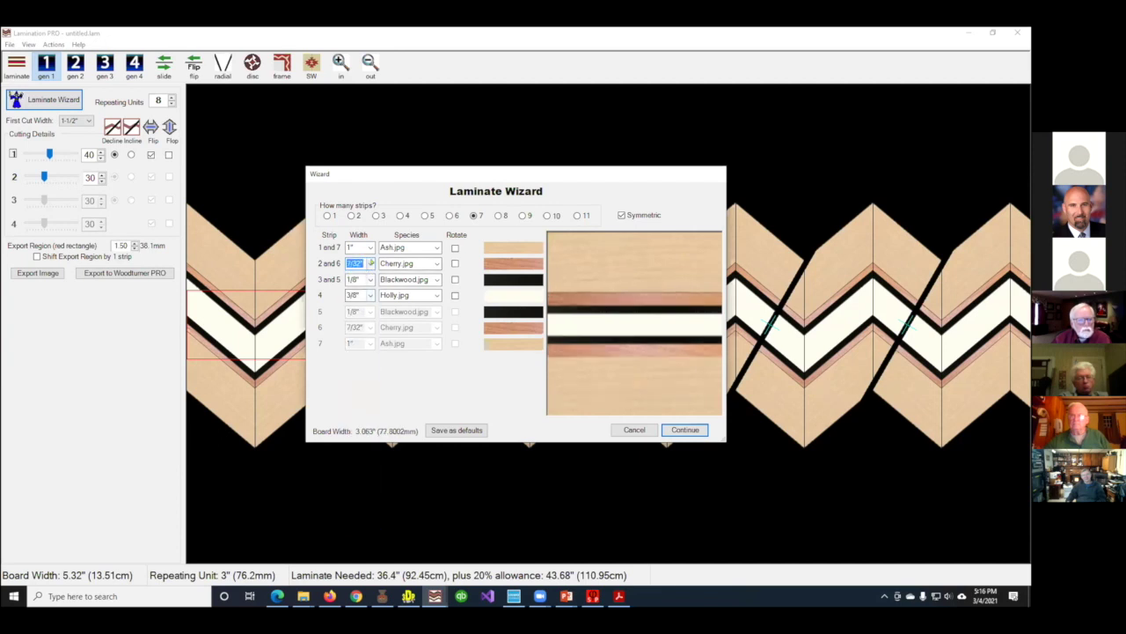
click(371, 263)
scroll(367, 316, up, 2)
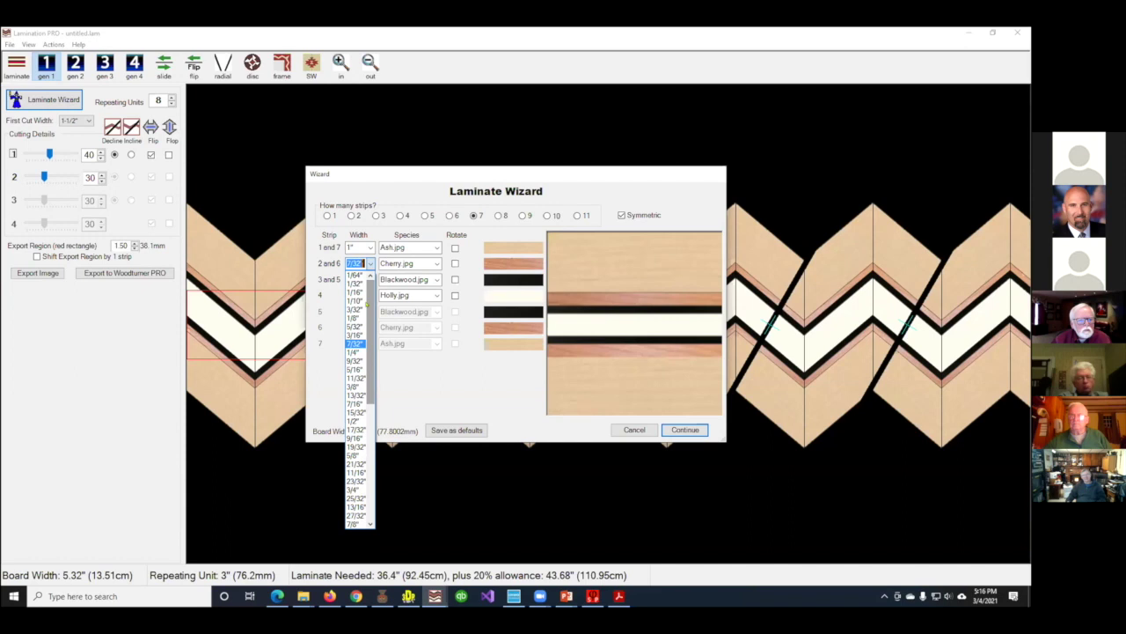
click(360, 275)
click(370, 279)
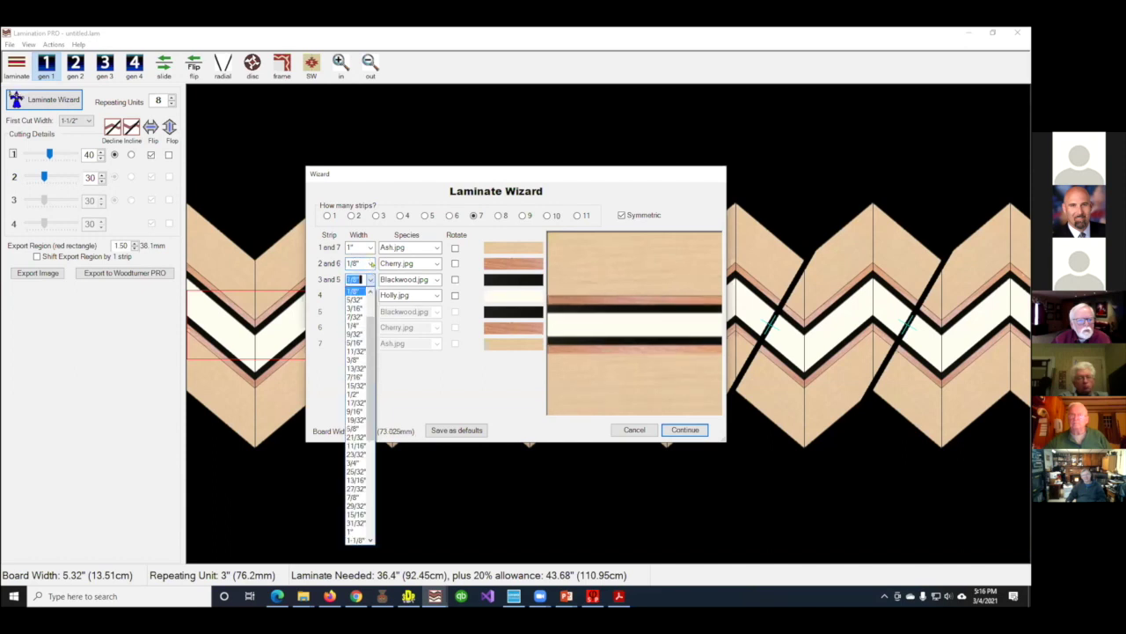
click(356, 291)
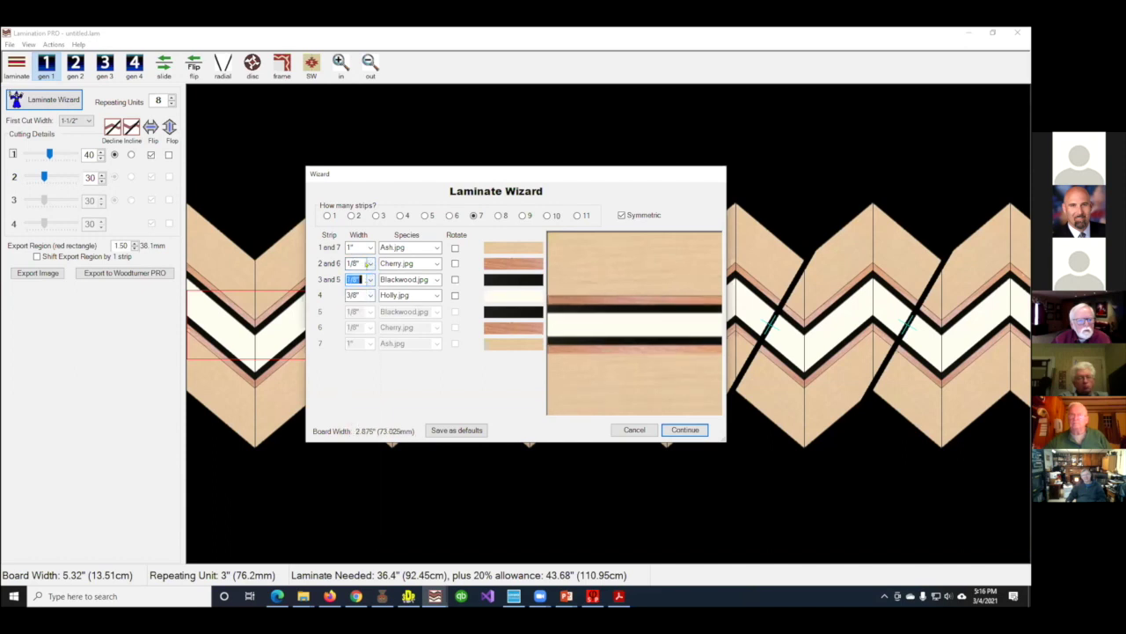
Set the Cherry and Blackwood strips to 1/16" wide and apply the new laminate
click(370, 263)
scroll(356, 283, up, 1)
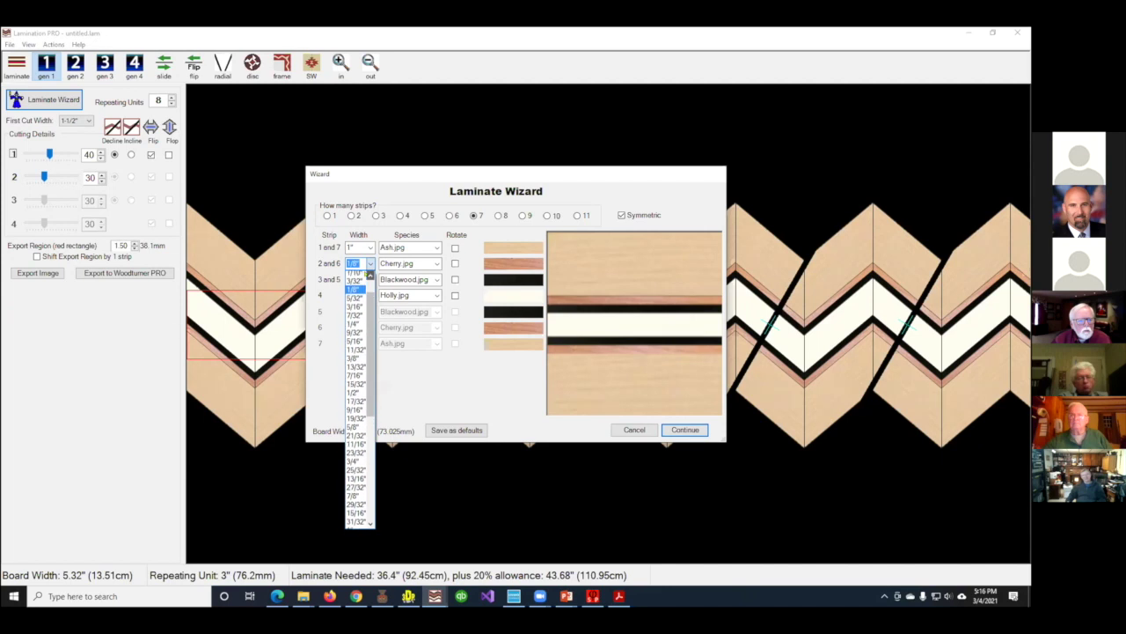
click(355, 284)
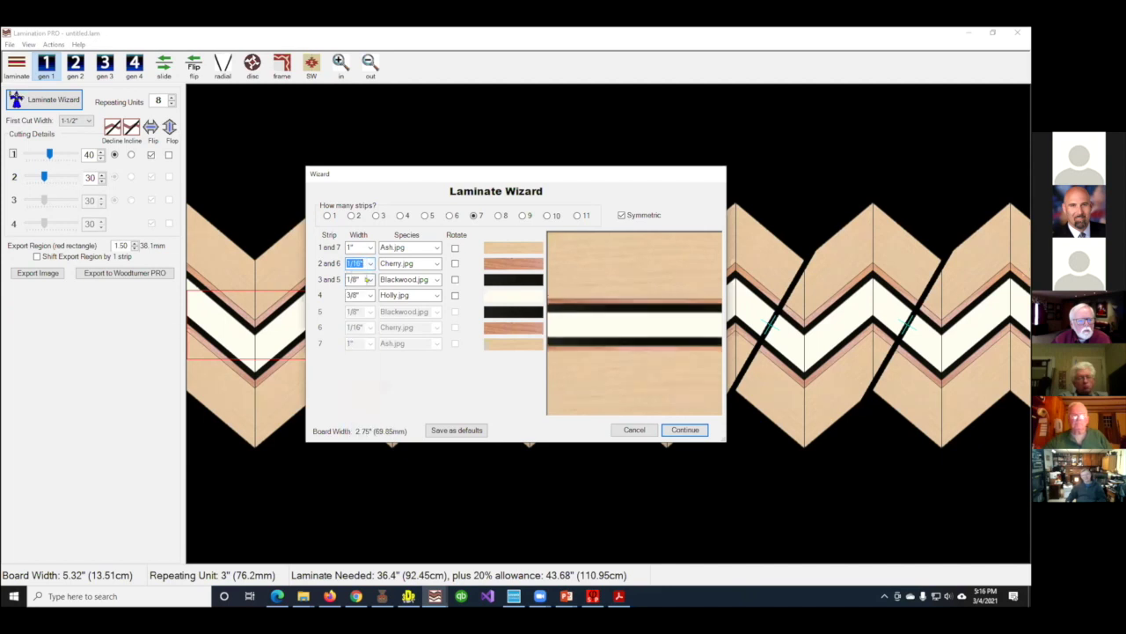
click(370, 279)
scroll(364, 296, up, 1)
click(359, 299)
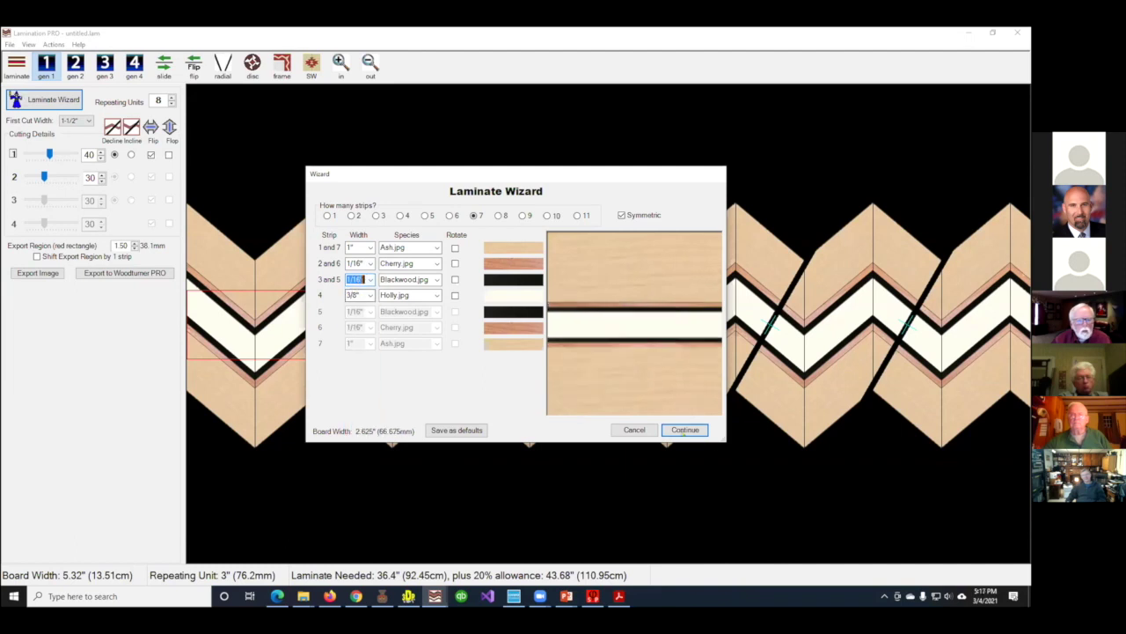
click(684, 430)
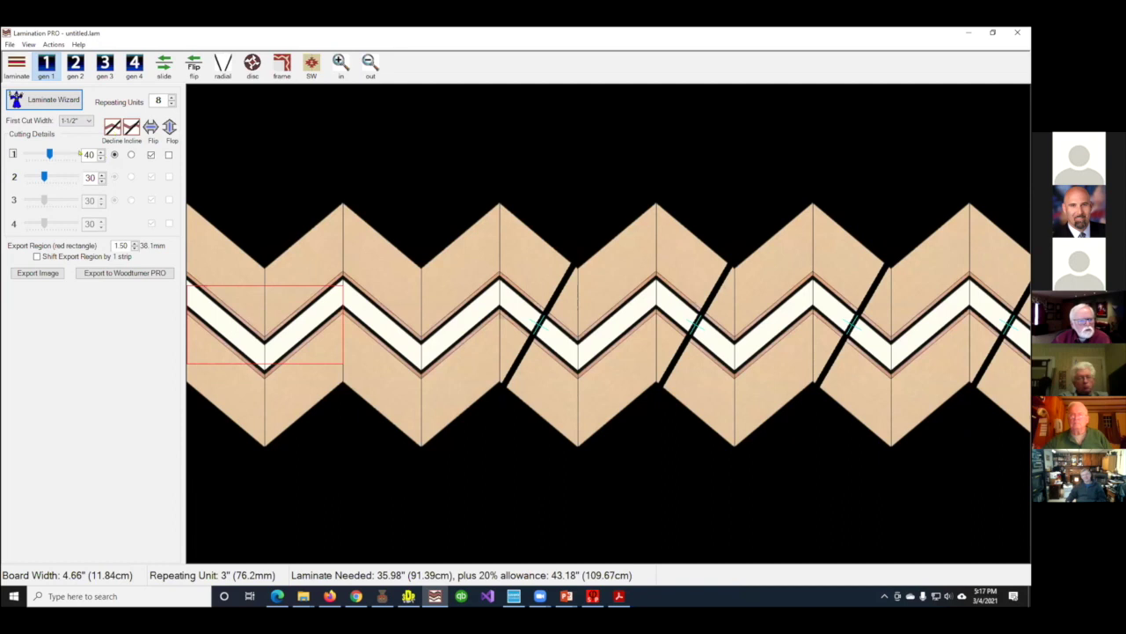
Reduce the first-generation cutting angle to 25 degrees
key(Left)
key(Left)
key(Left)
key(Left)
key(Left)
key(Left)
key(Left)
key(Left)
key(Left)
key(Left)
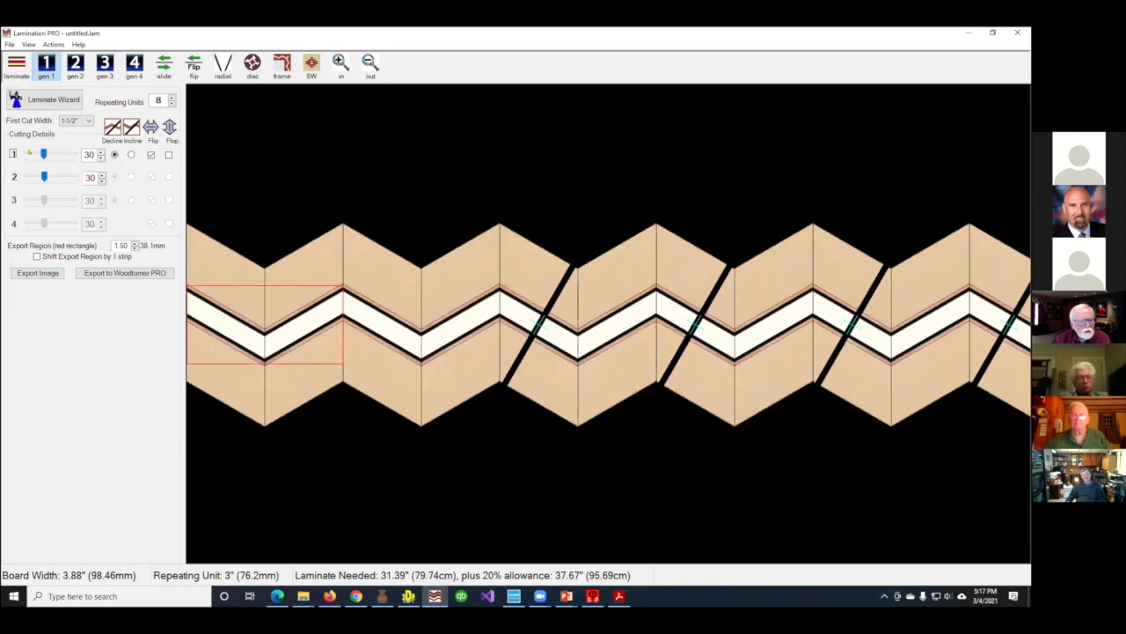
key(Left)
key(Left)
key(Left)
key(Left)
key(Left)
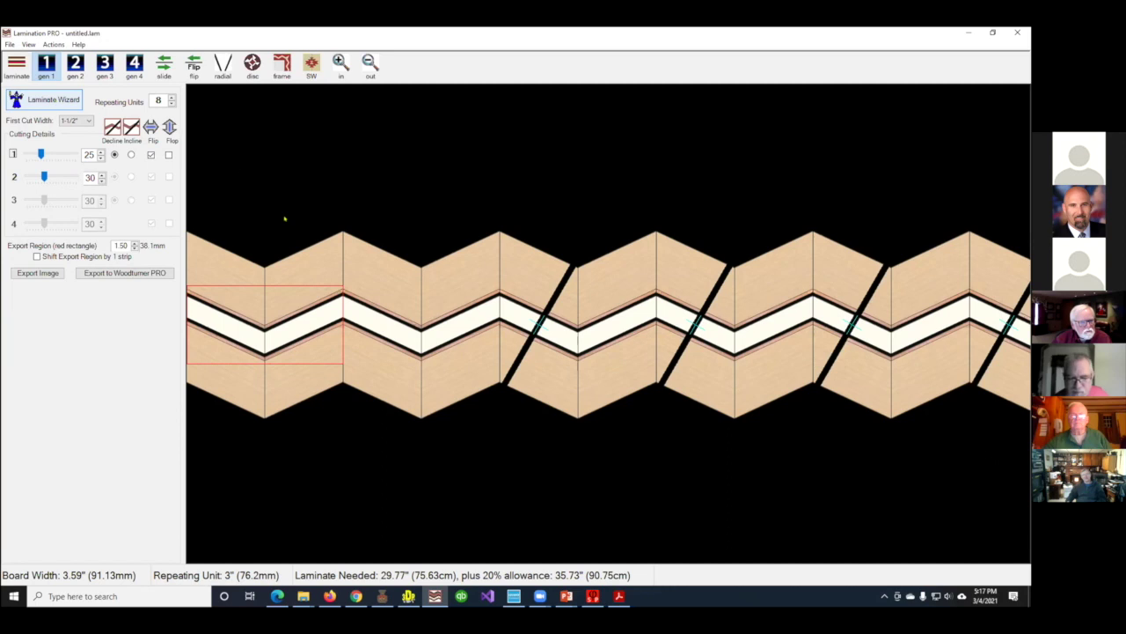
Set the outer Ash strips 1 and 7 to 5/8" wide and apply the laminate change
key(Return)
click(371, 247)
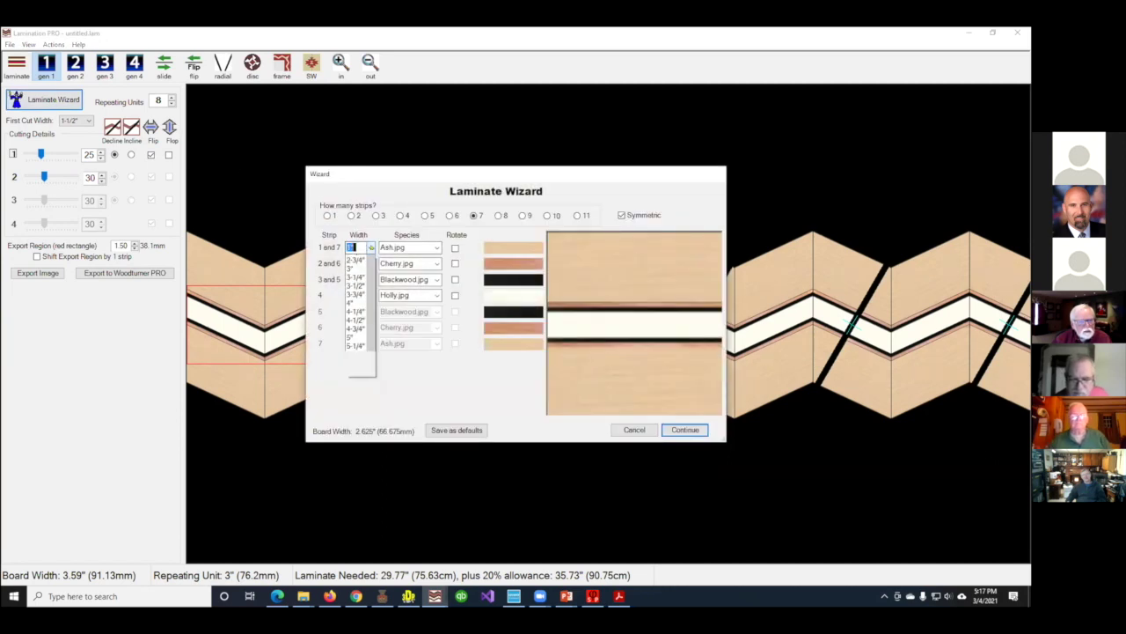
scroll(371, 257, up, 2)
scroll(370, 259, up, 3)
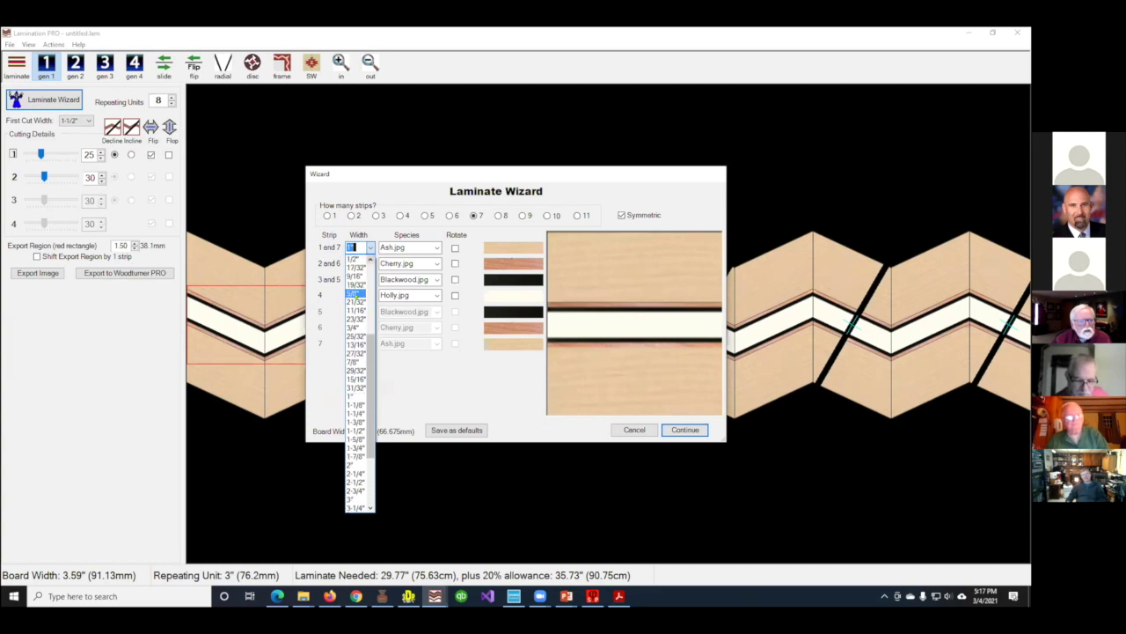
click(356, 293)
click(679, 429)
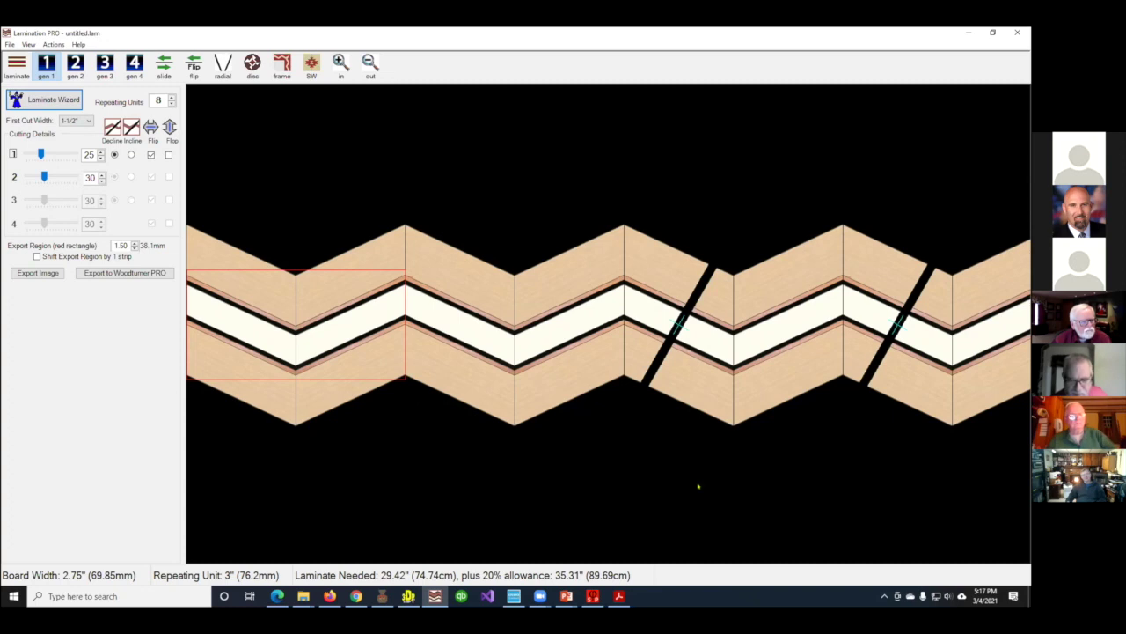
Export the chevron's repeating unit image as chevron1 into the Species folder of My Segment PRO
click(36, 271)
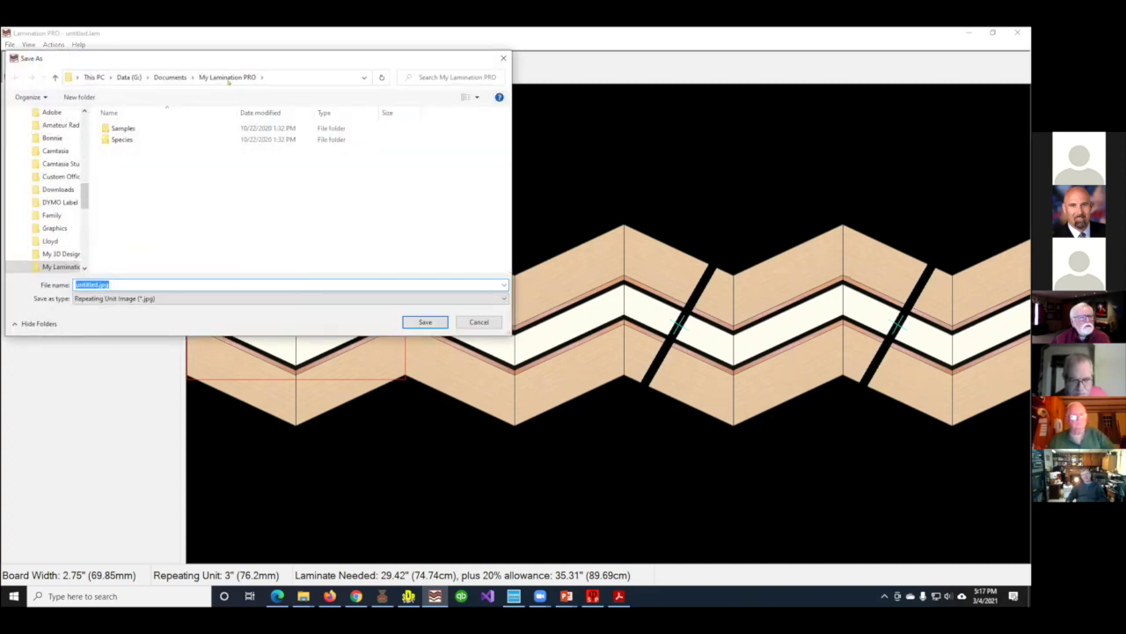
click(164, 77)
scroll(158, 233, down, 3)
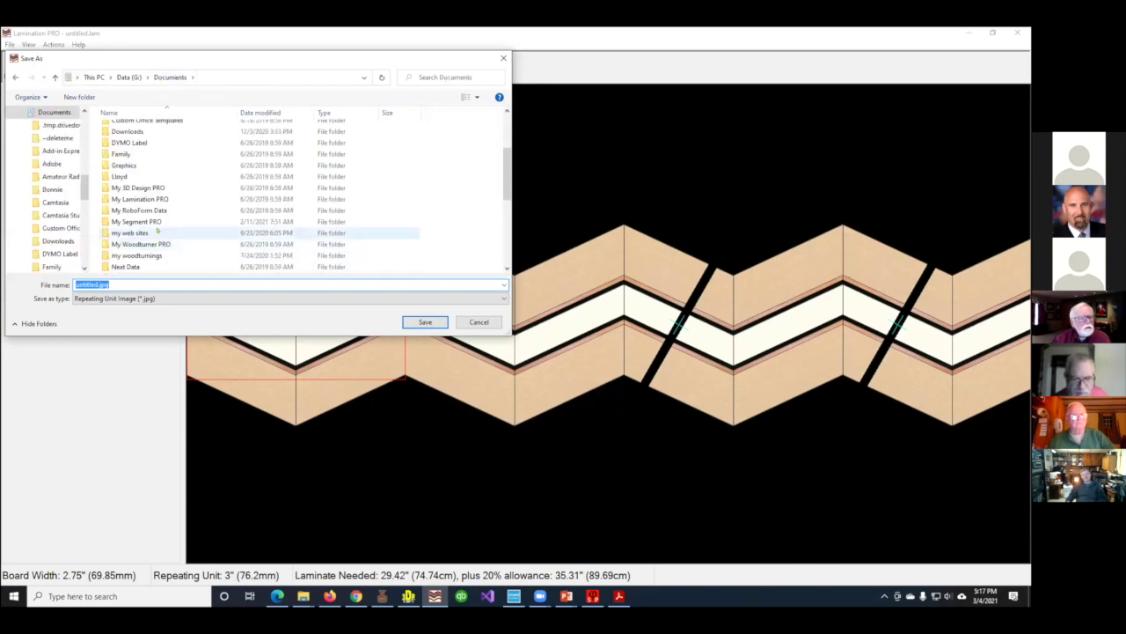
double_click(143, 221)
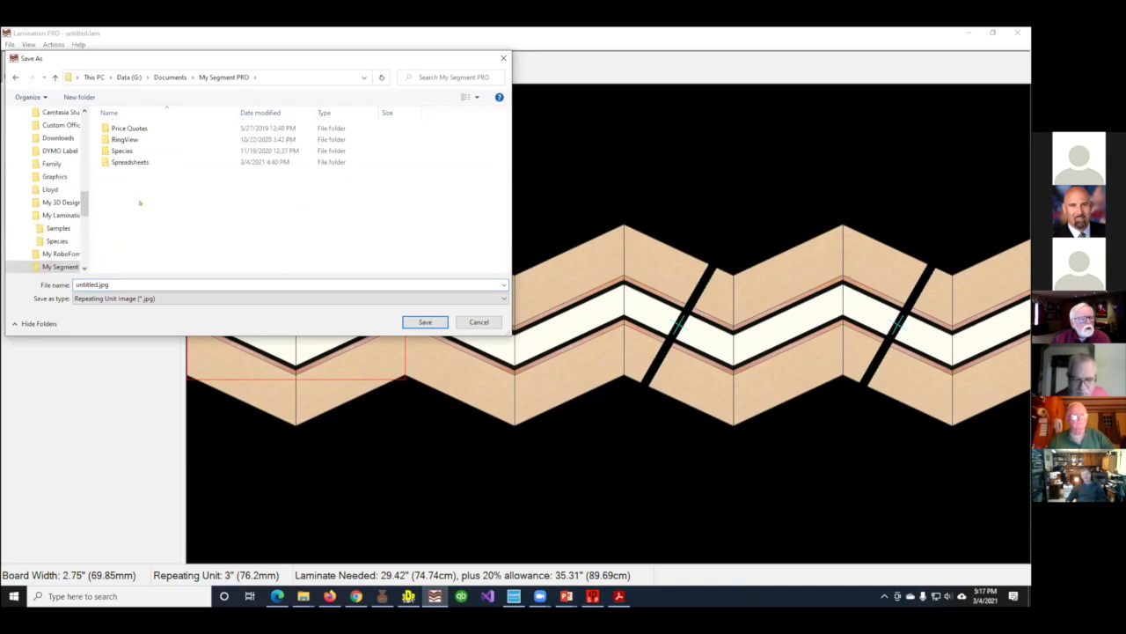
click(124, 151)
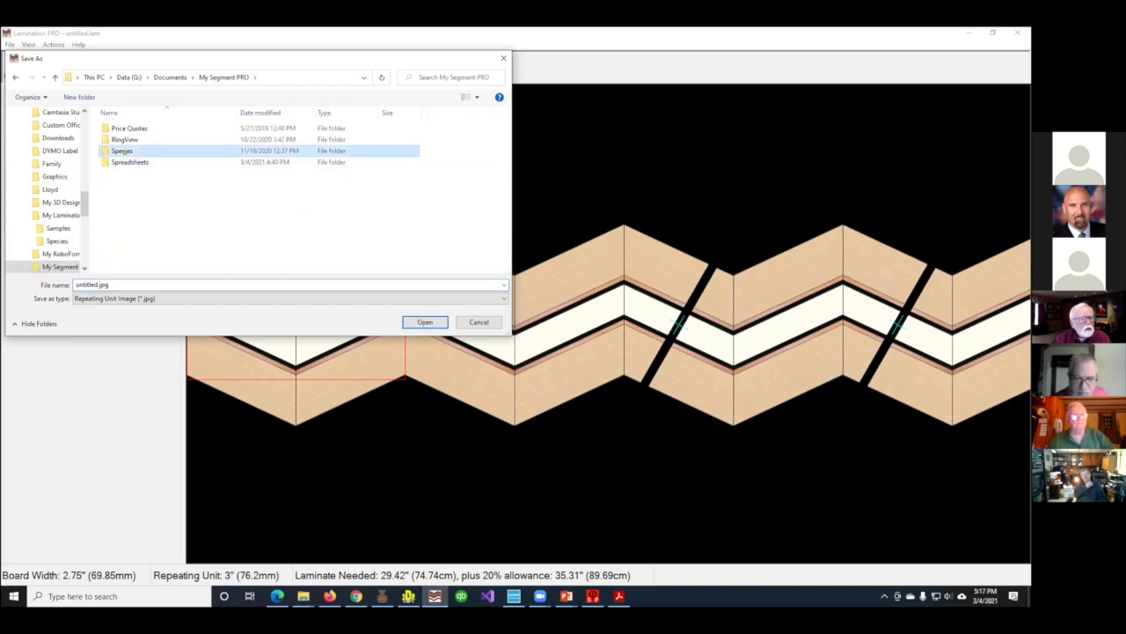
double_click(124, 151)
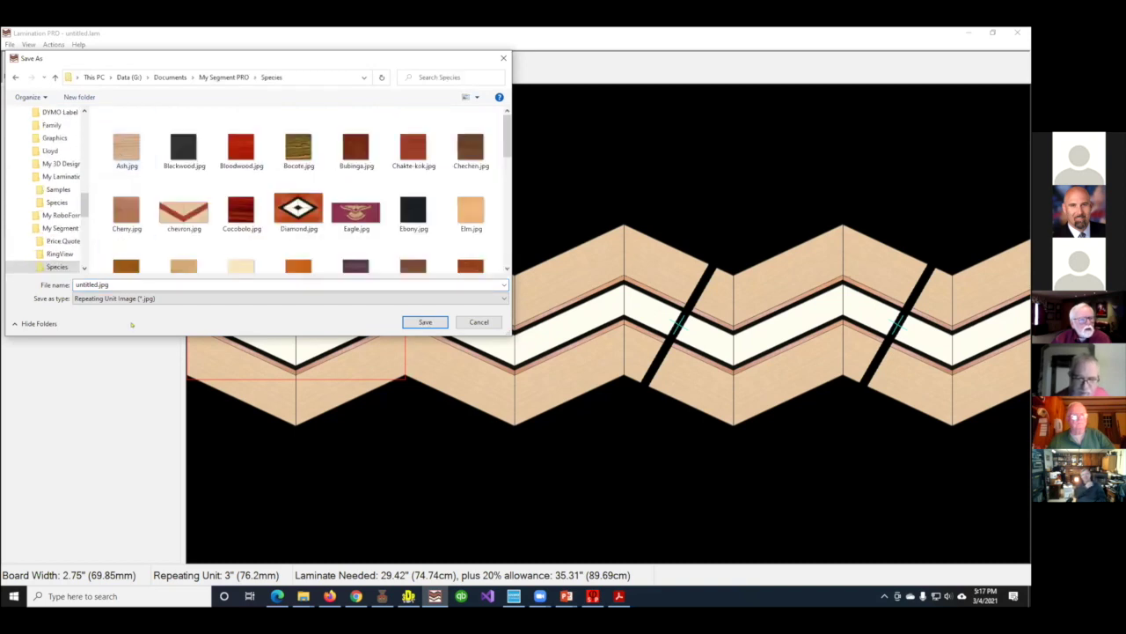
double_click(111, 284)
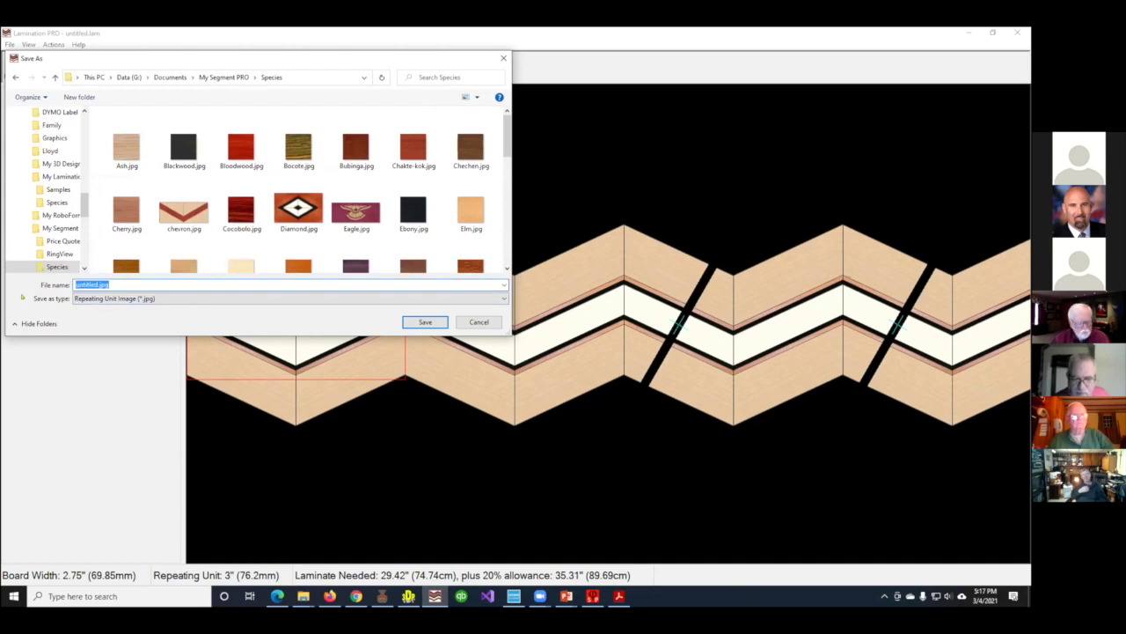
text(chevron1)
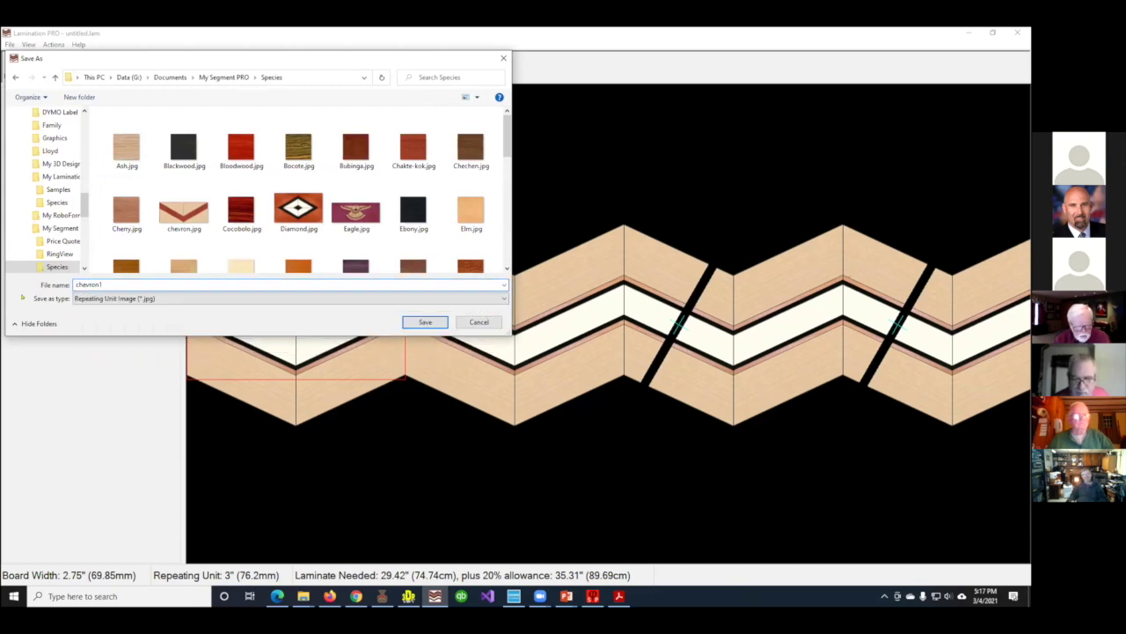
key(Return)
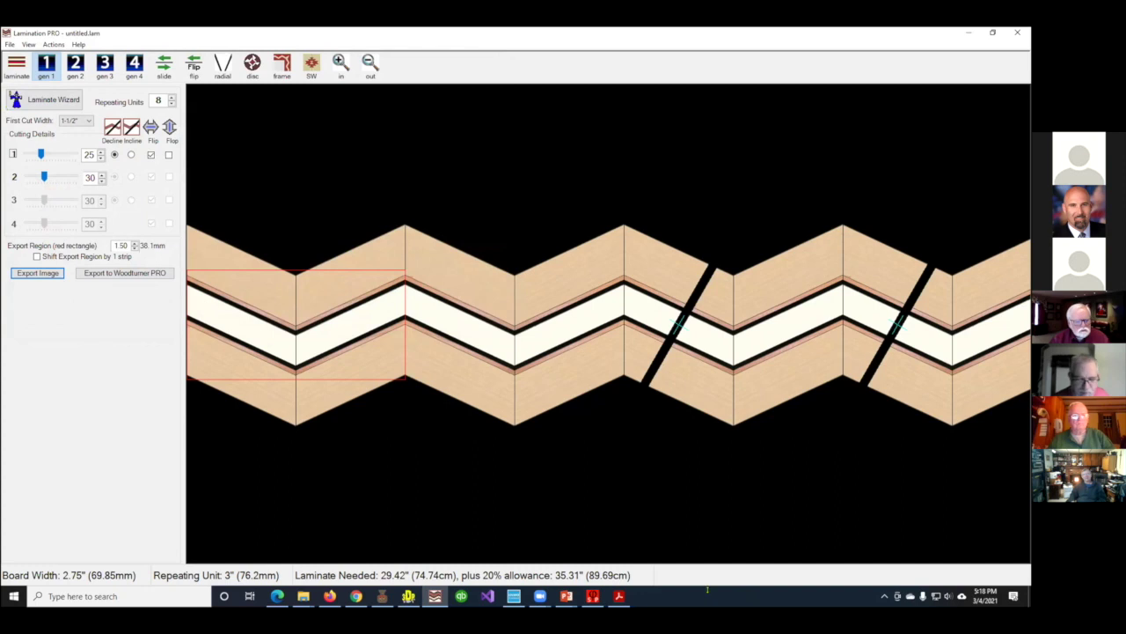
Switch to Segment PRO and assign chevron1 as the feature species (10) of the Economy palette
mouse_move(592, 596)
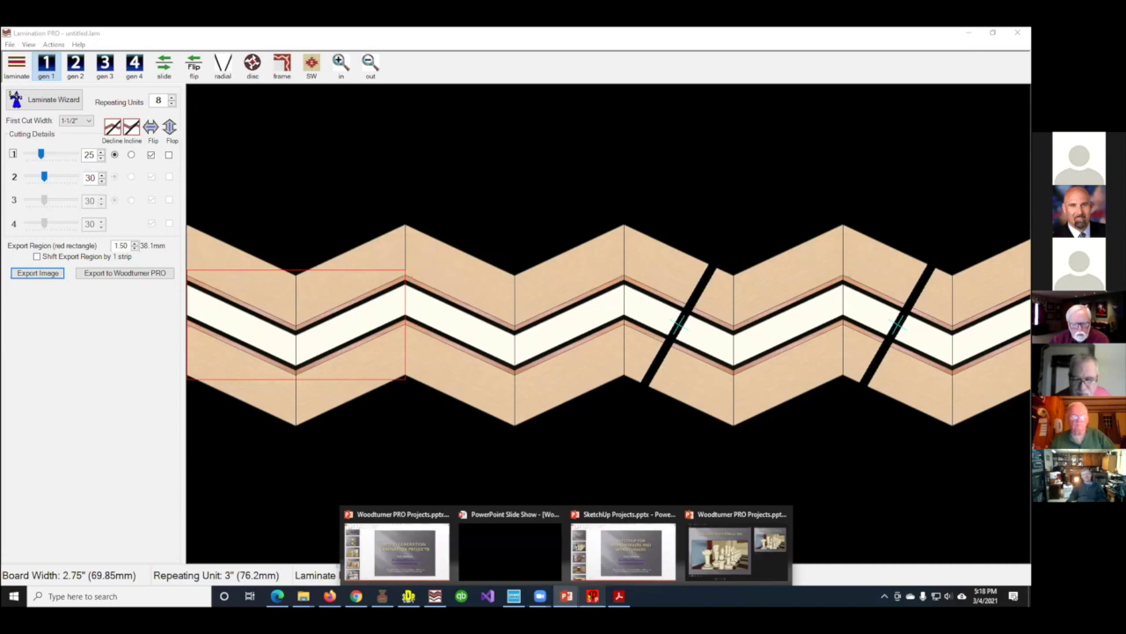
click(593, 596)
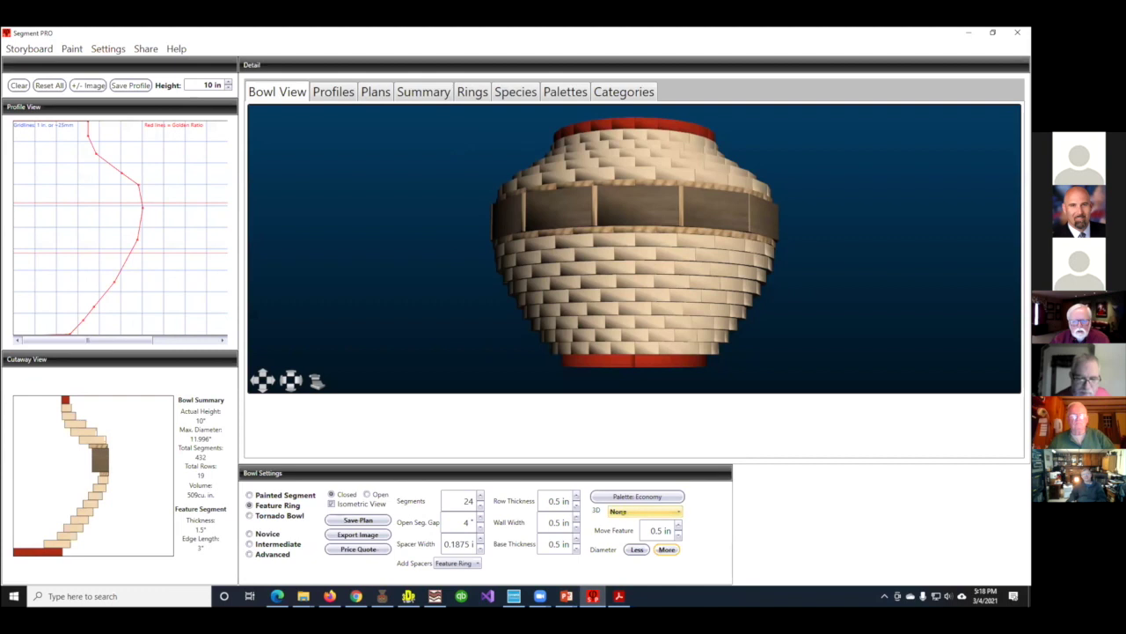
click(565, 92)
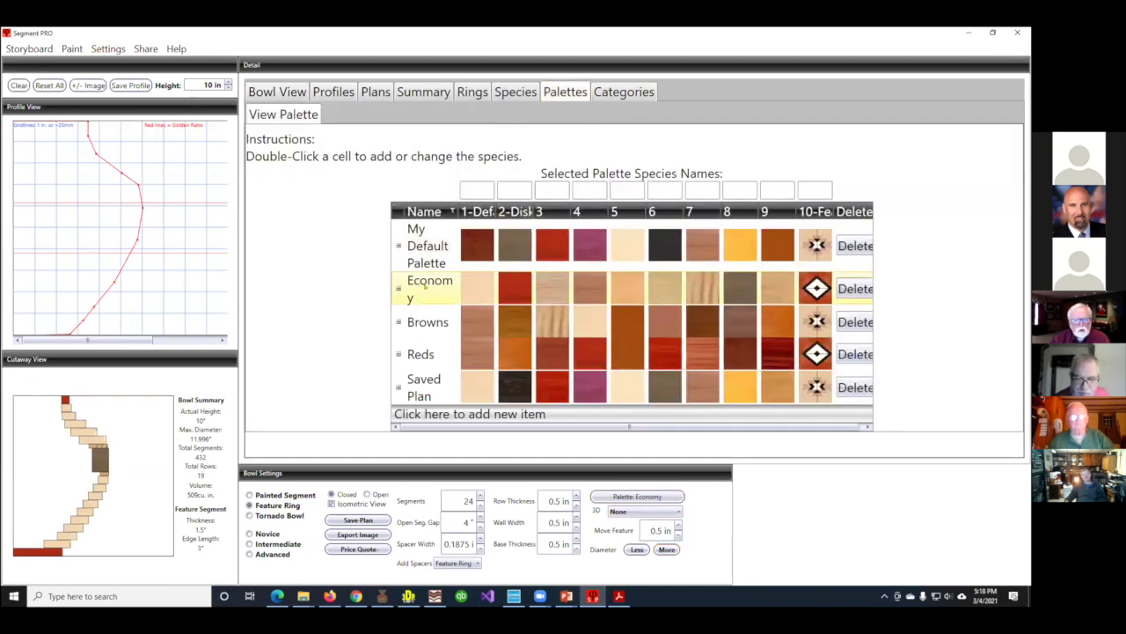
double_click(816, 288)
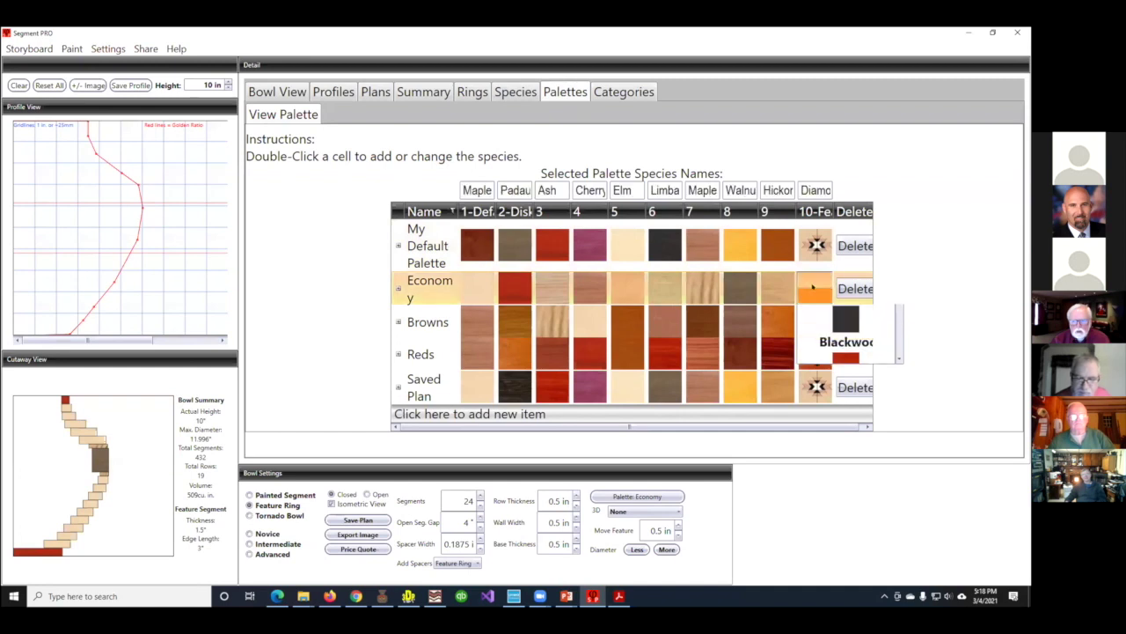
scroll(839, 343, down, 5)
scroll(841, 346, up, 3)
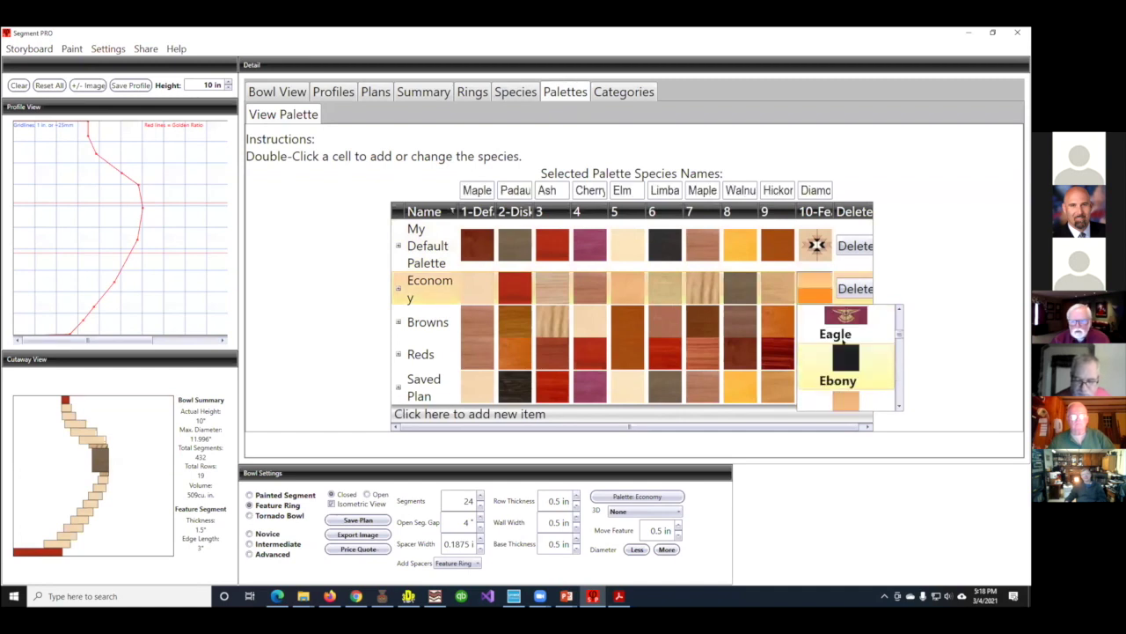
scroll(843, 342, up, 3)
scroll(843, 337, down, 1)
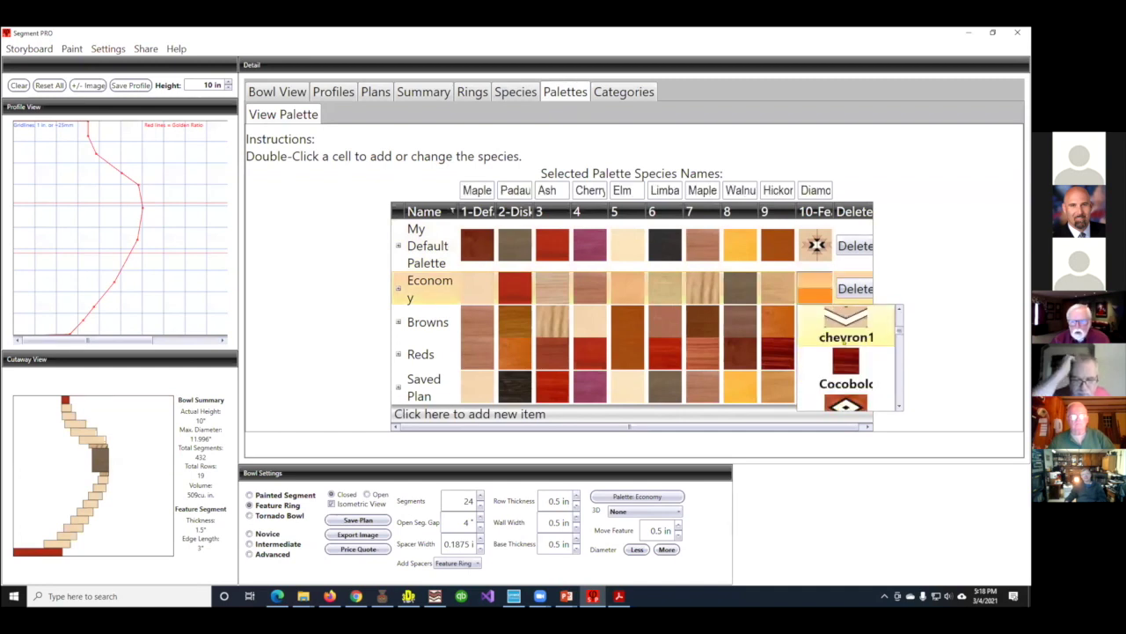
click(843, 337)
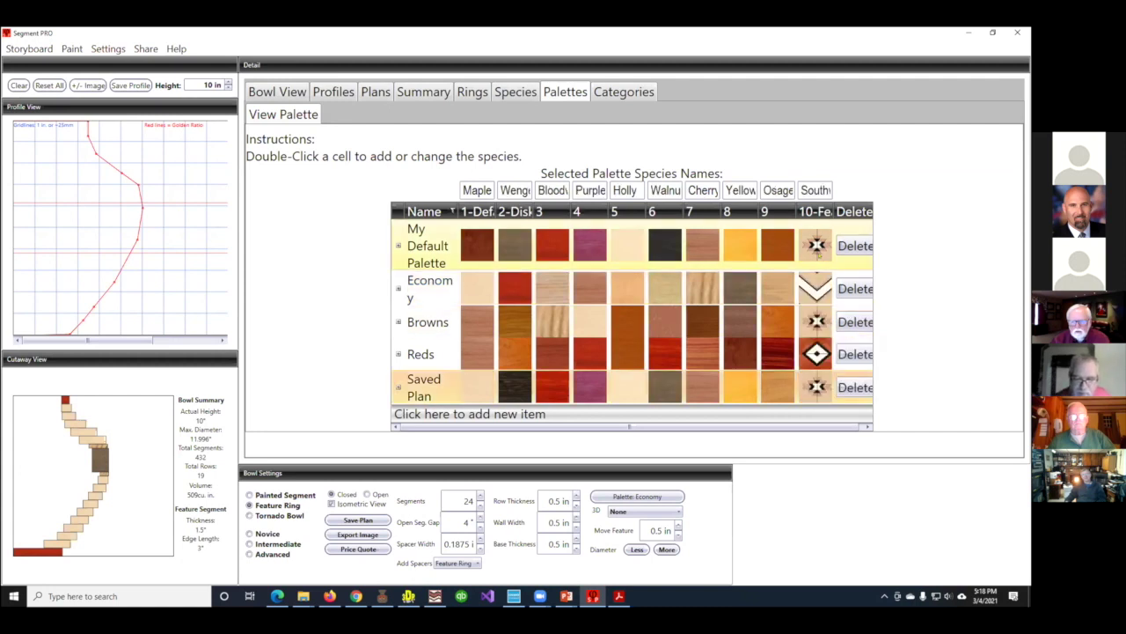
Reapply species 10, chevron1, to the feature ring in the Storyboard, and view the result on the bowl from the side
click(278, 89)
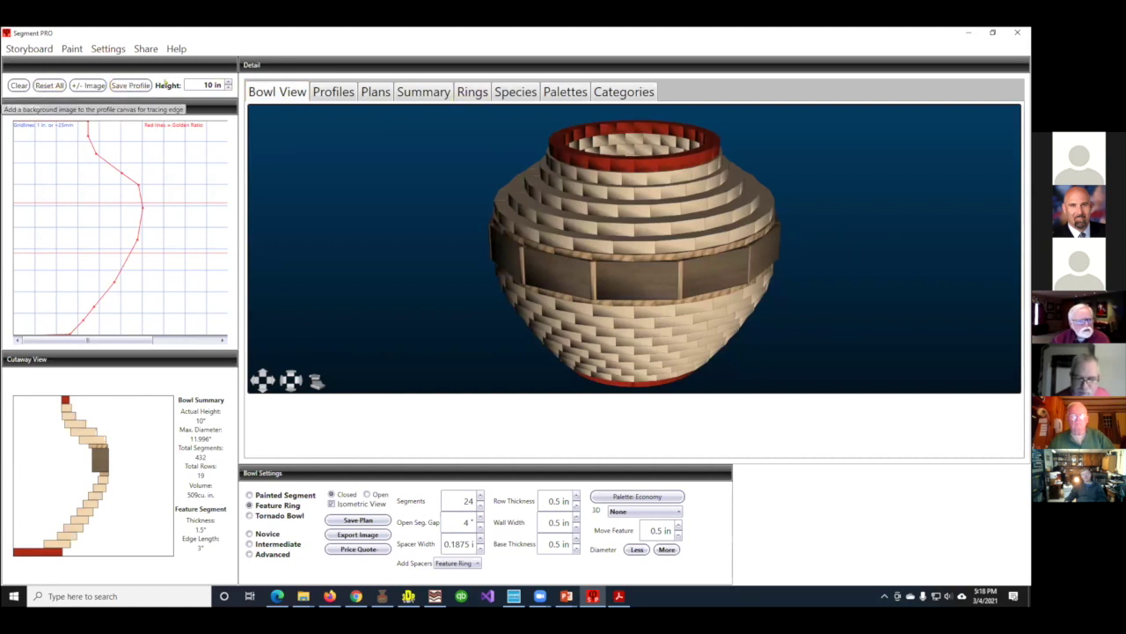
click(29, 48)
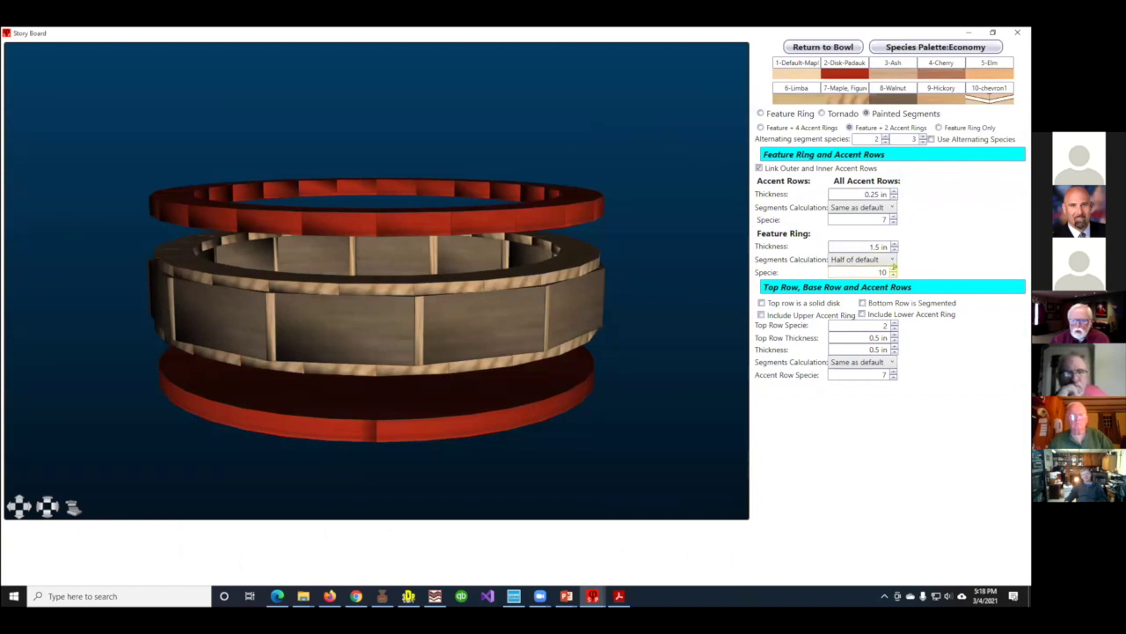
click(894, 269)
click(894, 270)
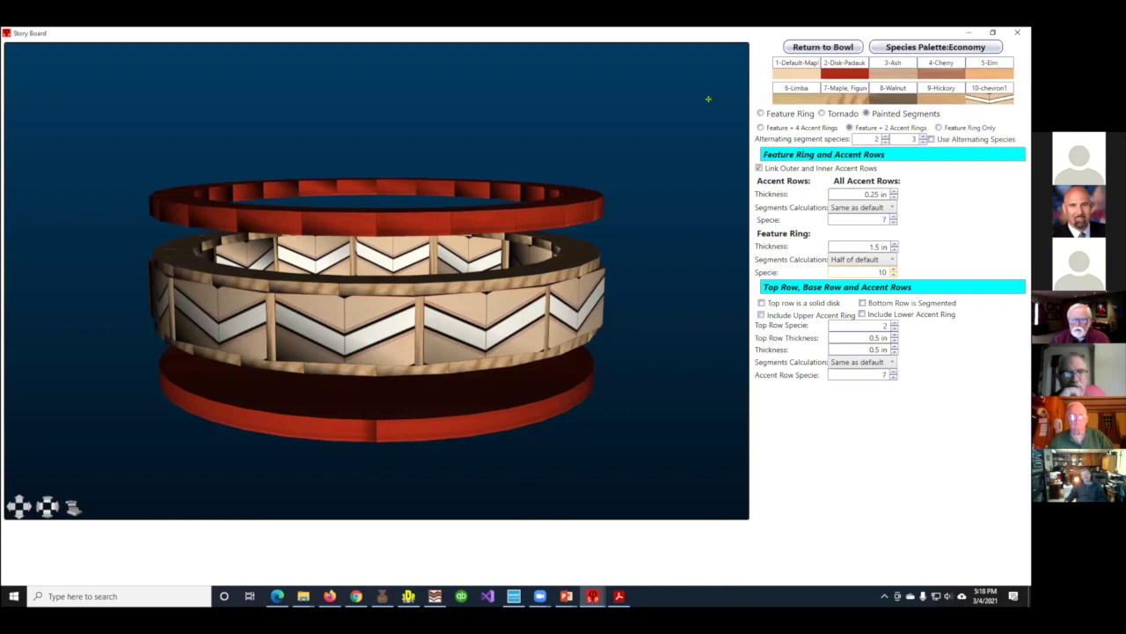
click(811, 46)
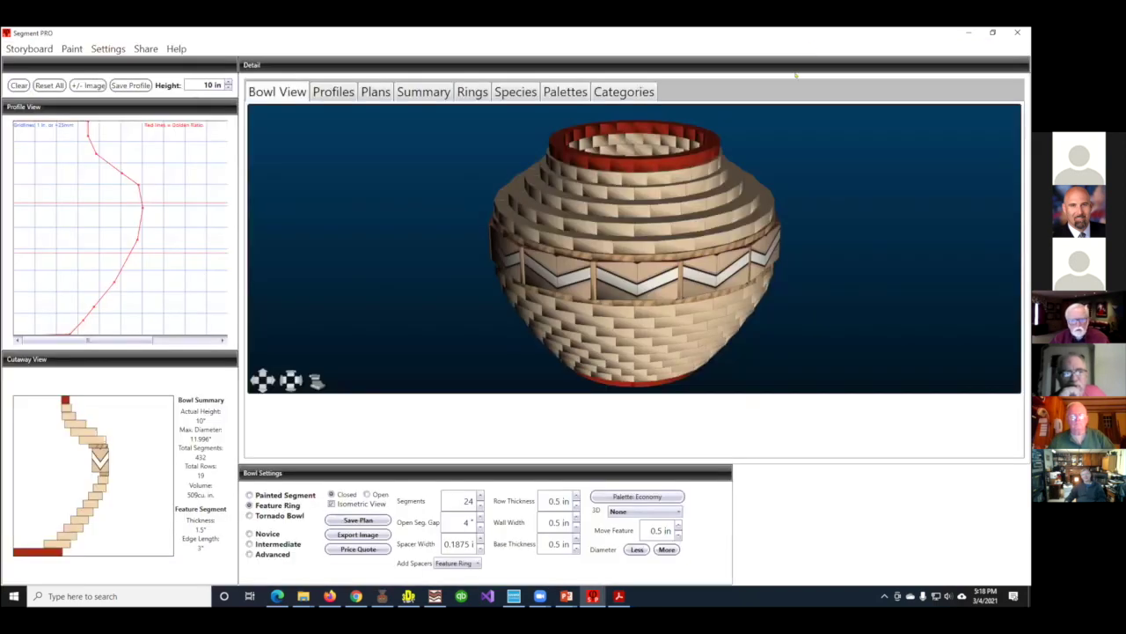
mouse_move(589, 299)
mouse_down()
mouse_move(596, 280)
mouse_move(478, 274)
mouse_move(580, 281)
mouse_up()
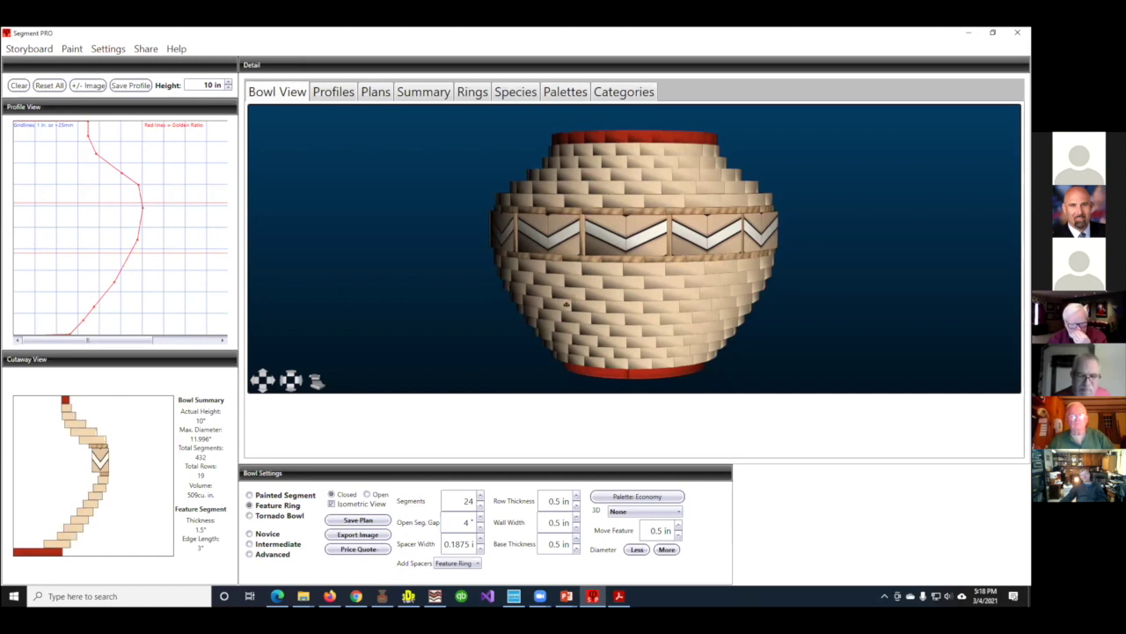
Switch to Lamination PRO, set the center Holly strip 4 to 7/8" wide and apply the laminate change
click(435, 596)
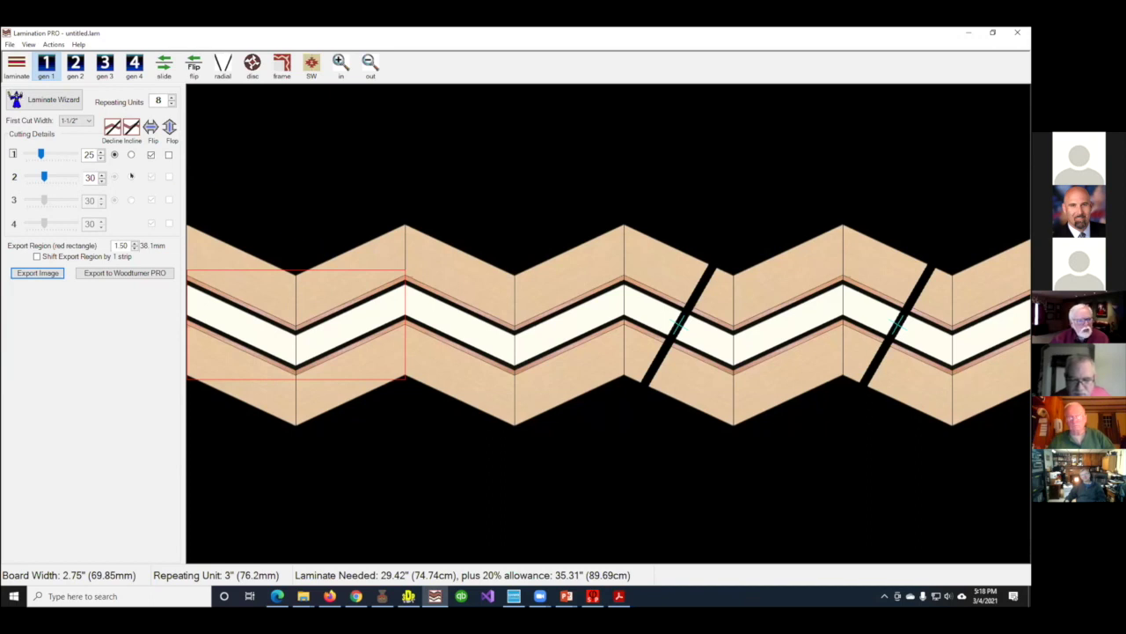
click(58, 99)
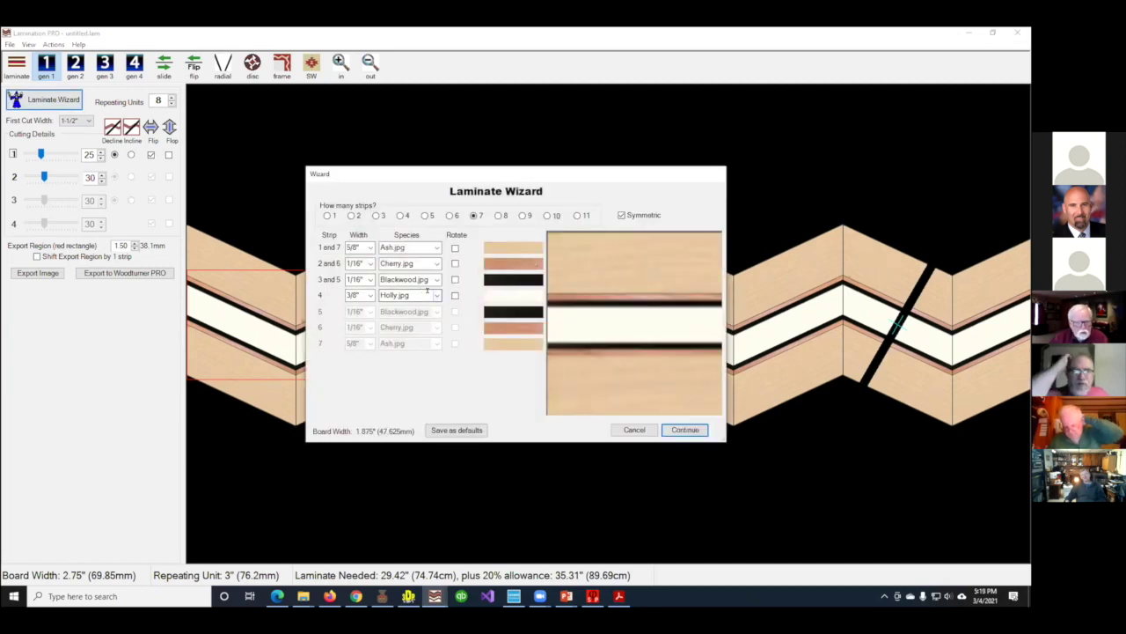
click(434, 296)
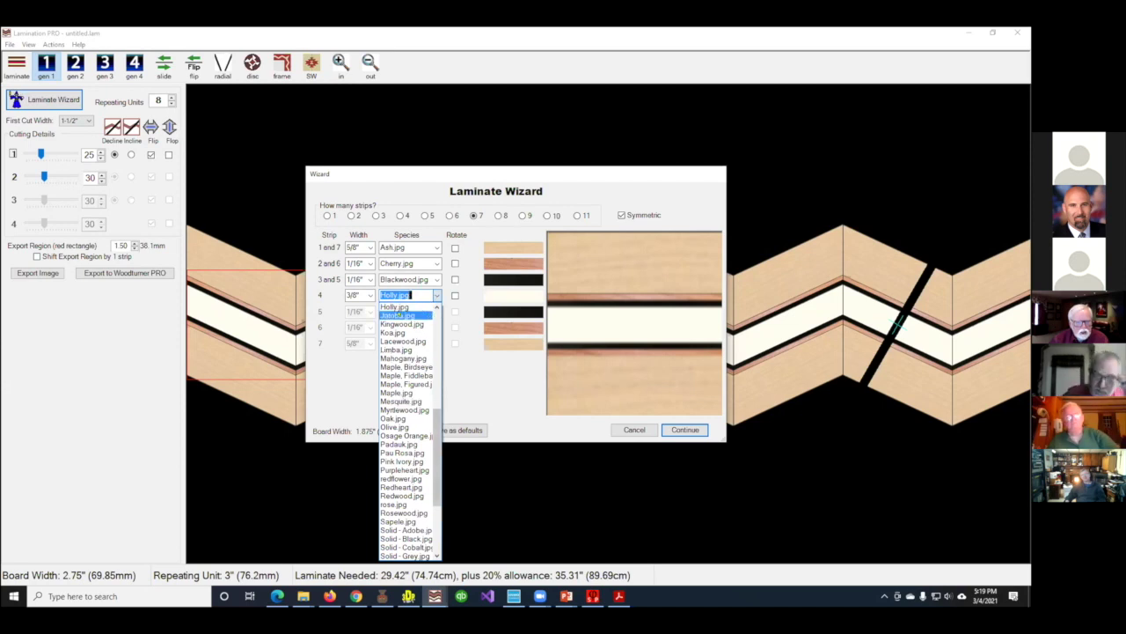
click(371, 290)
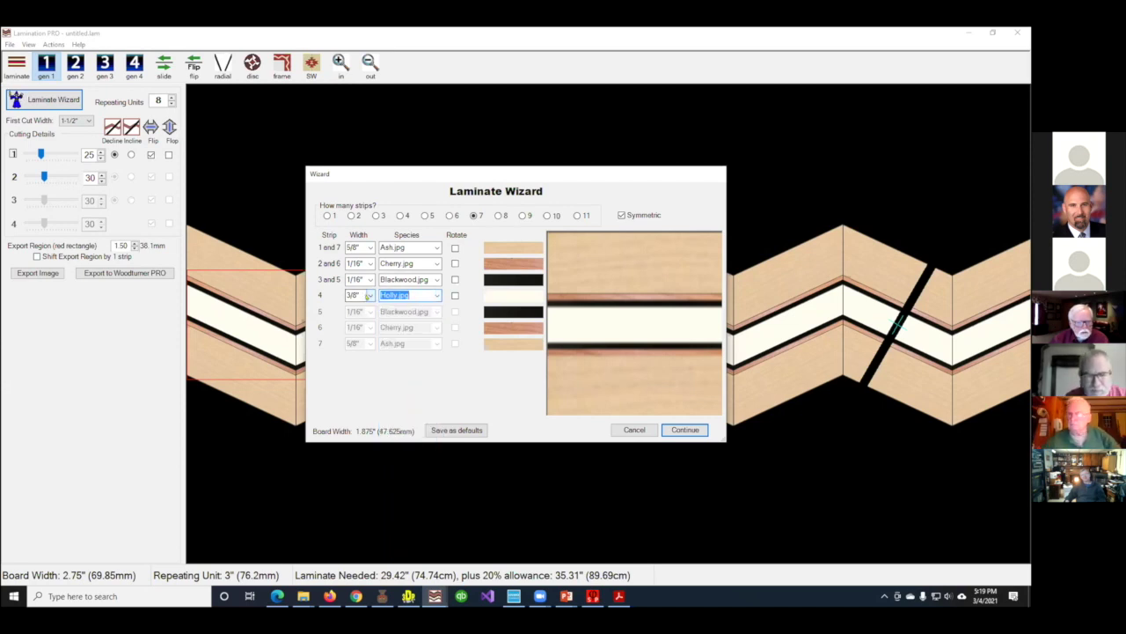
click(371, 296)
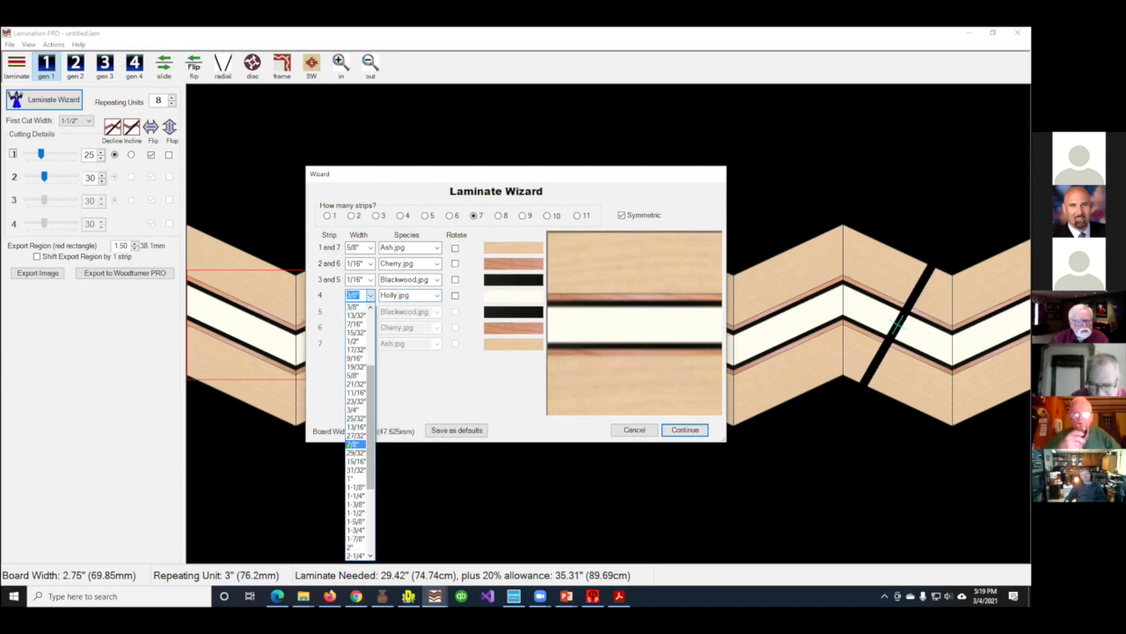
click(354, 443)
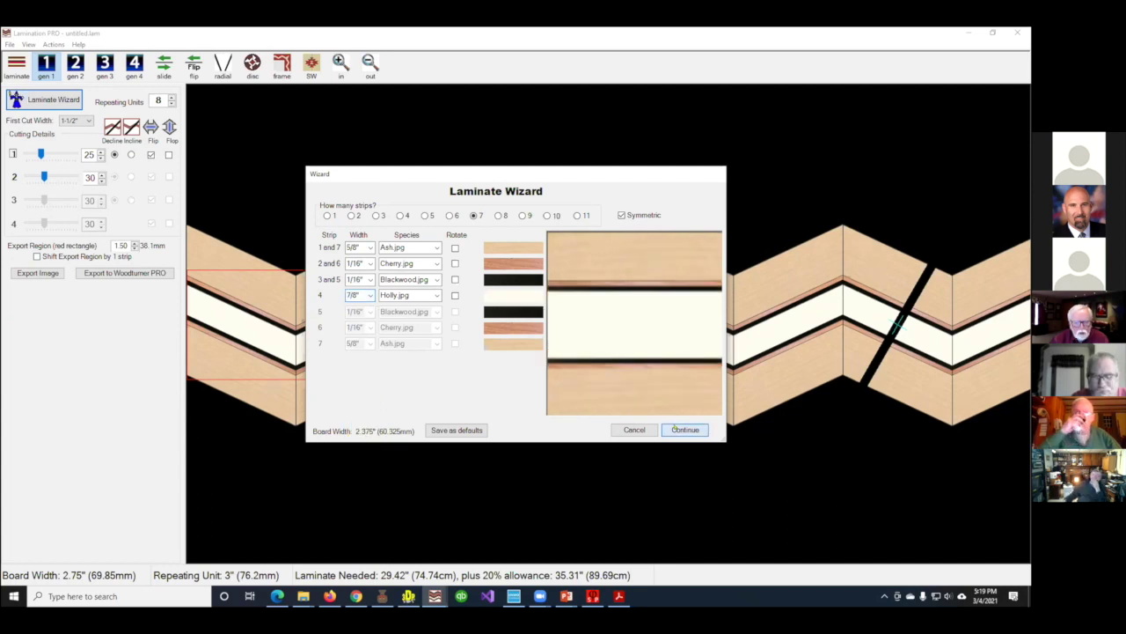
click(685, 429)
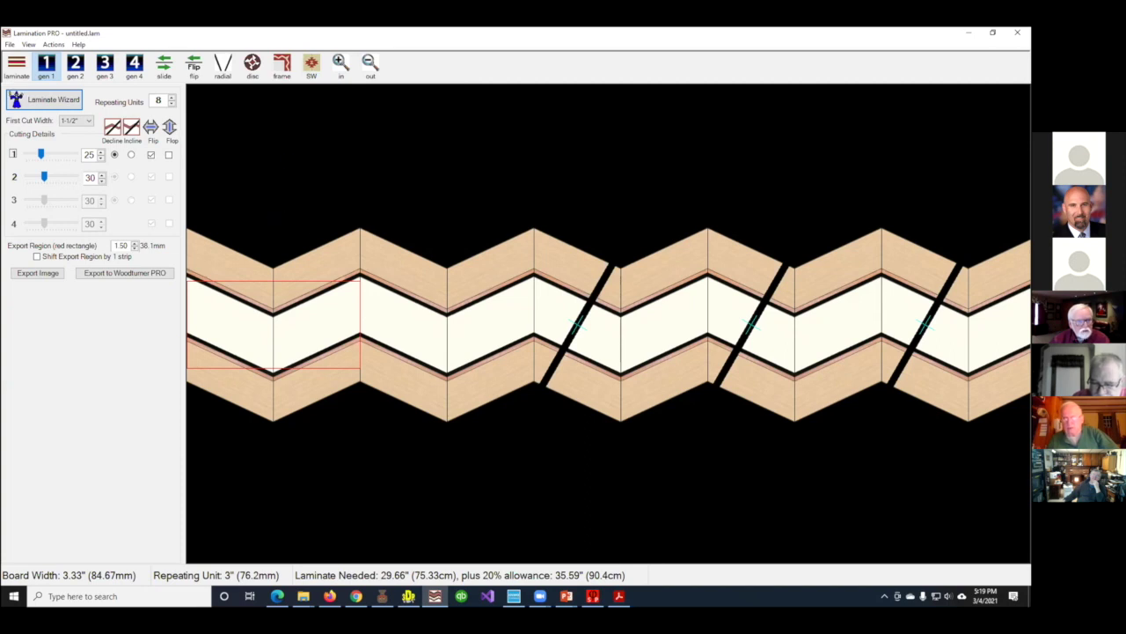
Turn the laminate into a Southwest design with 0 strips and a 0.875" center strip
click(324, 76)
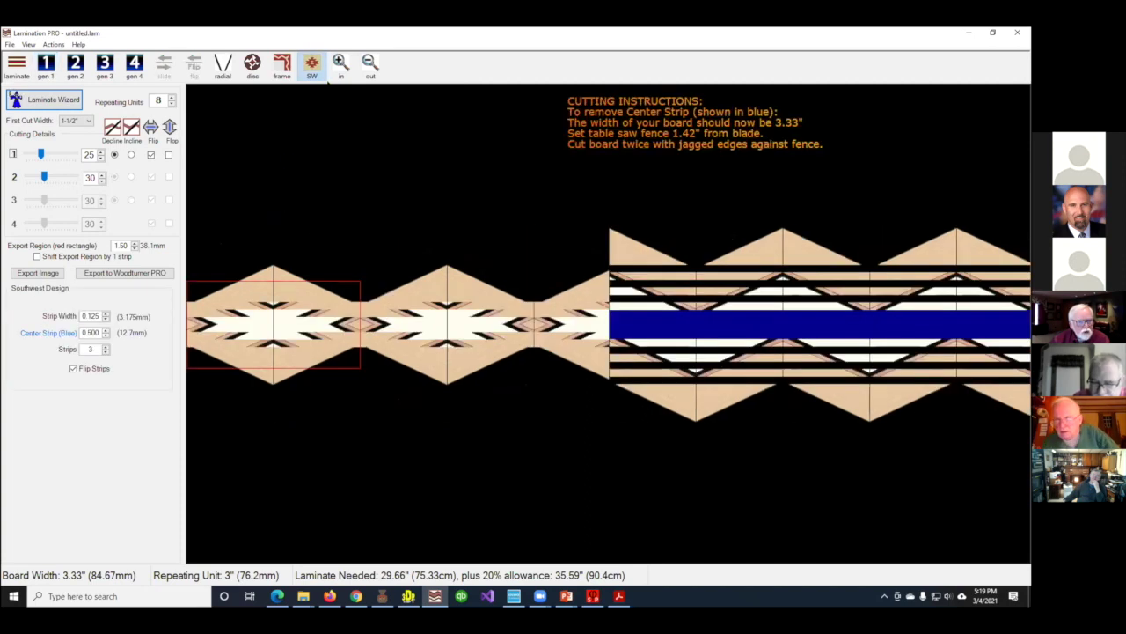
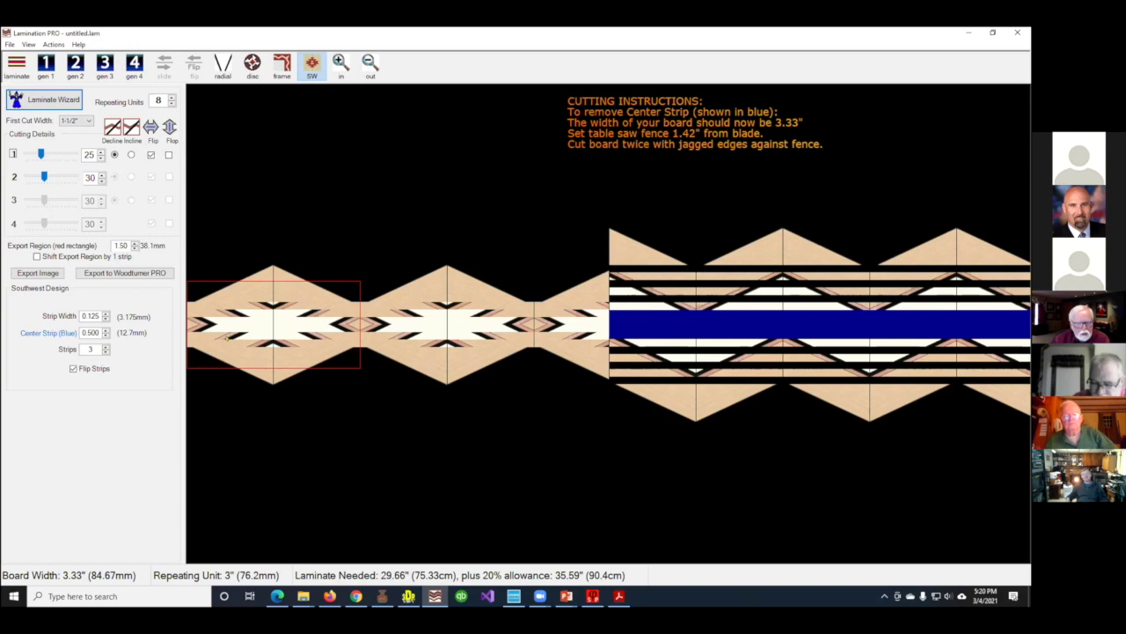
click(105, 346)
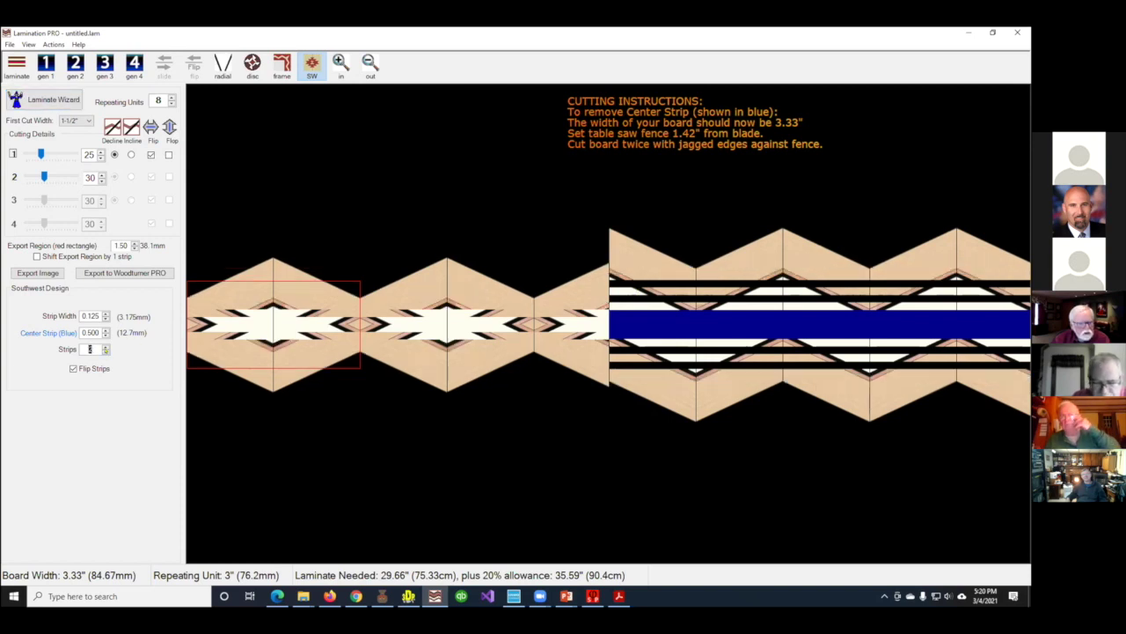
text(0)
key(shift+Left)
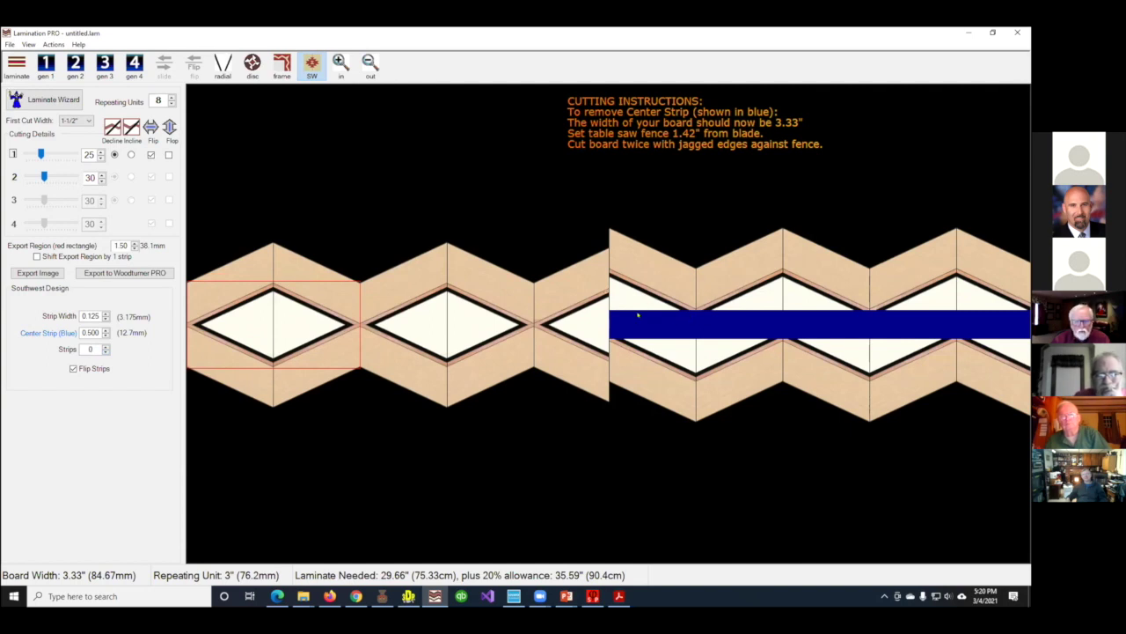
key(shift+Left)
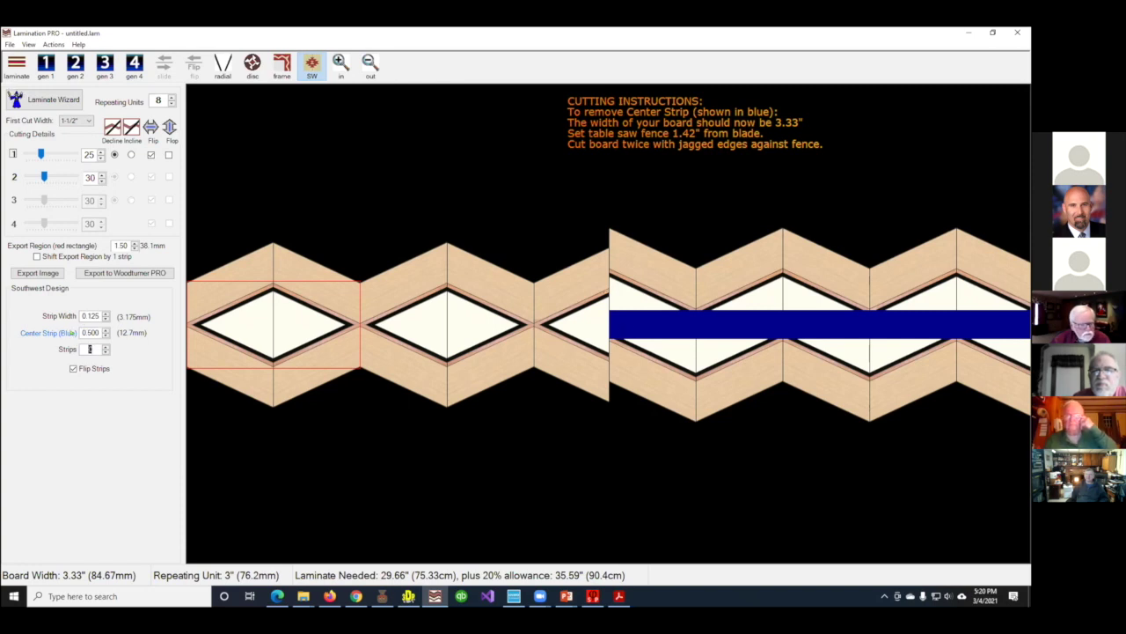
scroll(92, 332, up, 3)
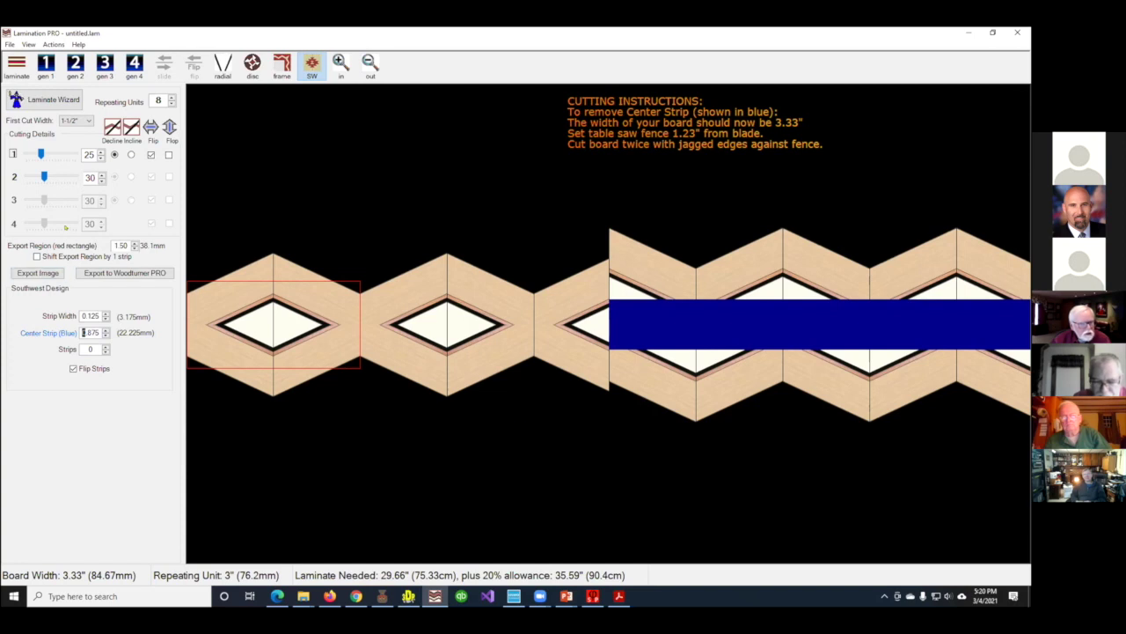
Set the Southwest design to 3 strips and raise the first-generation cutting angle to 30, finally 35 degrees
click(54, 154)
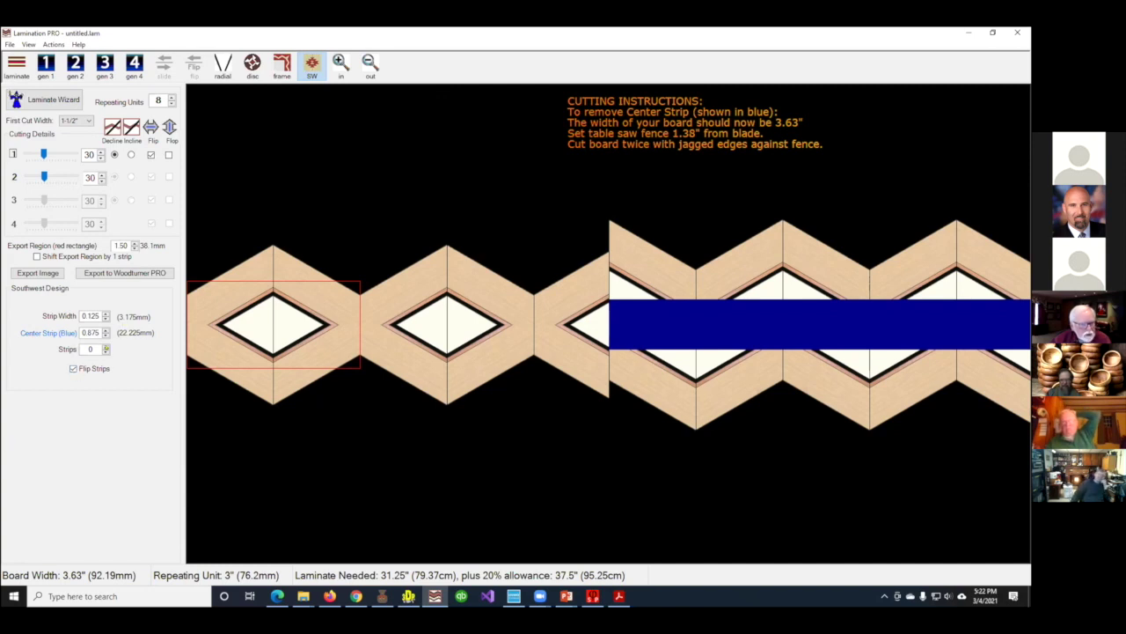
click(106, 346)
click(105, 346)
click(105, 345)
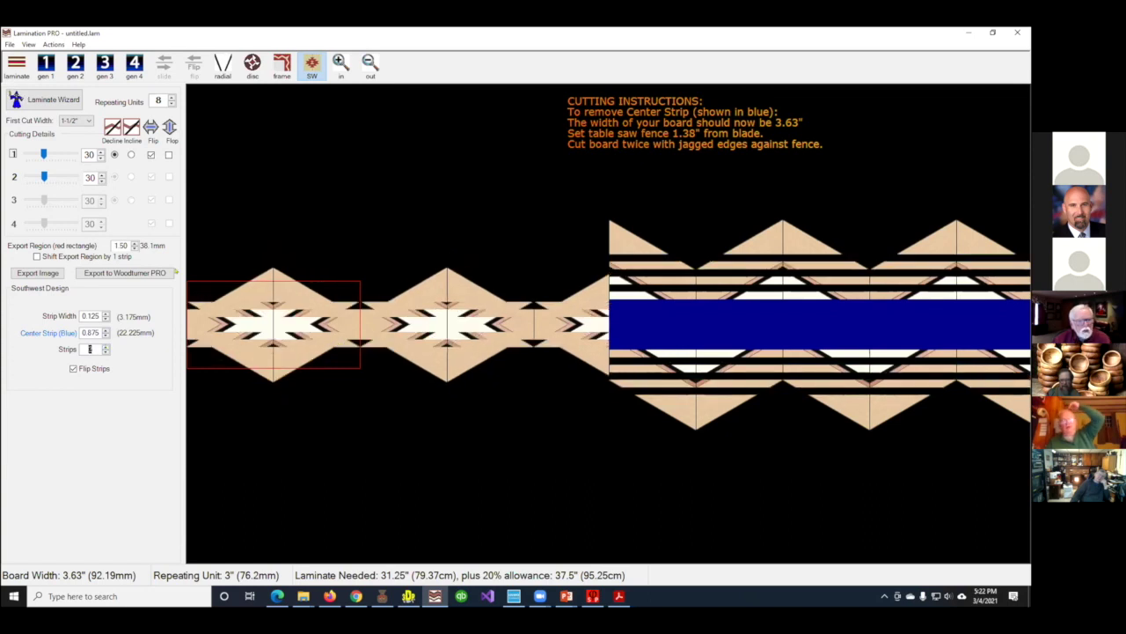
click(63, 153)
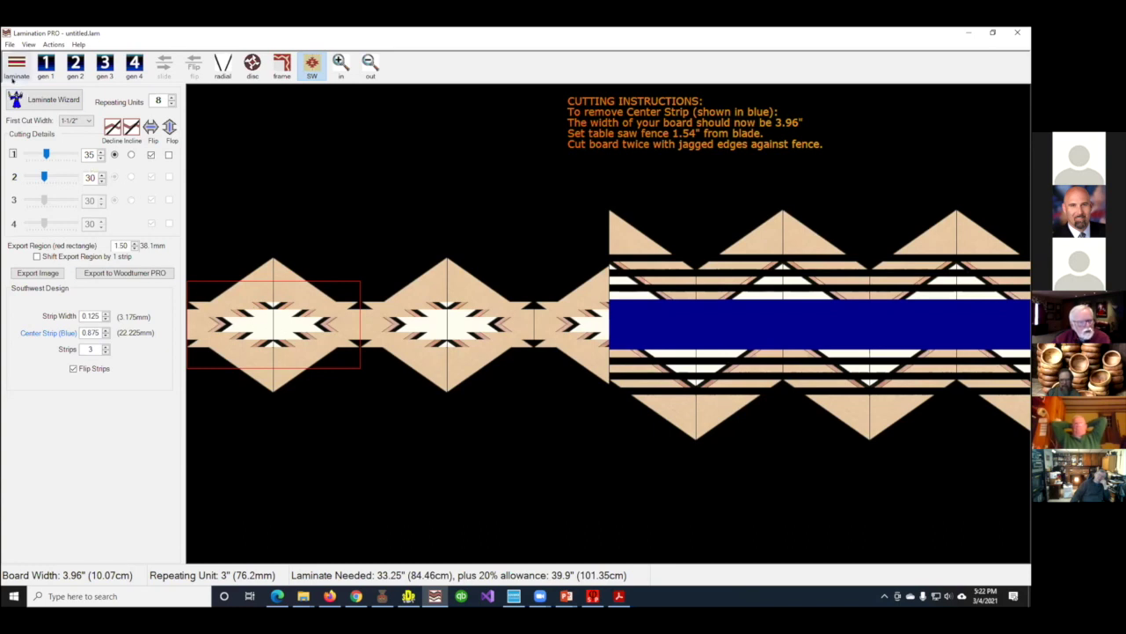
Set the outer Ash strips 1 and 7 to 1" wide, apply the laminate and regenerate the Southwest design
click(66, 99)
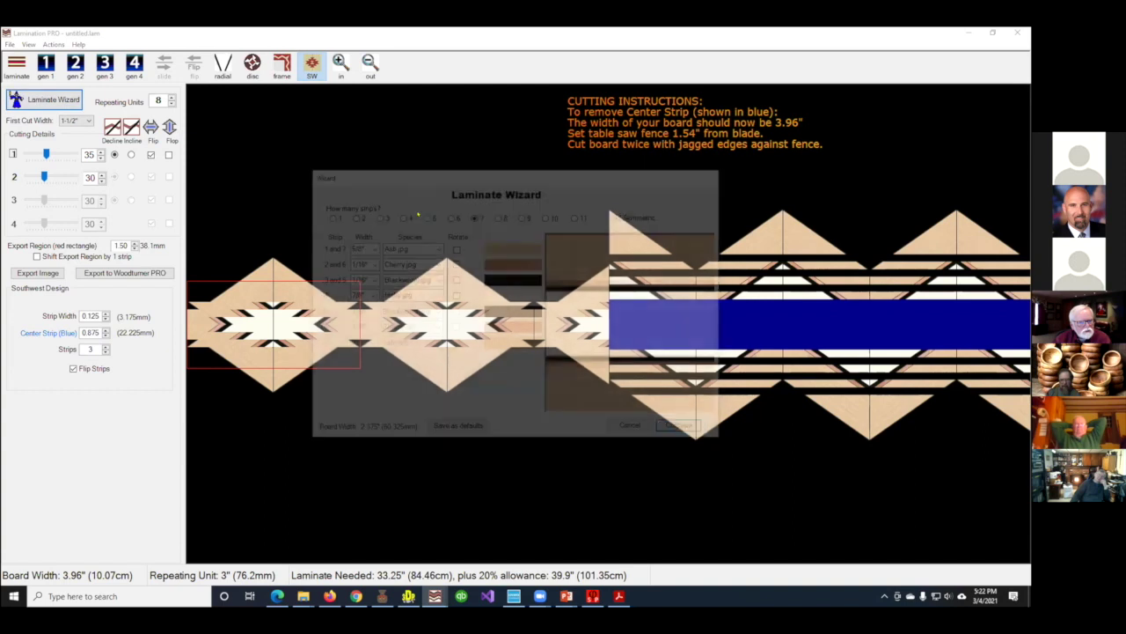
click(371, 247)
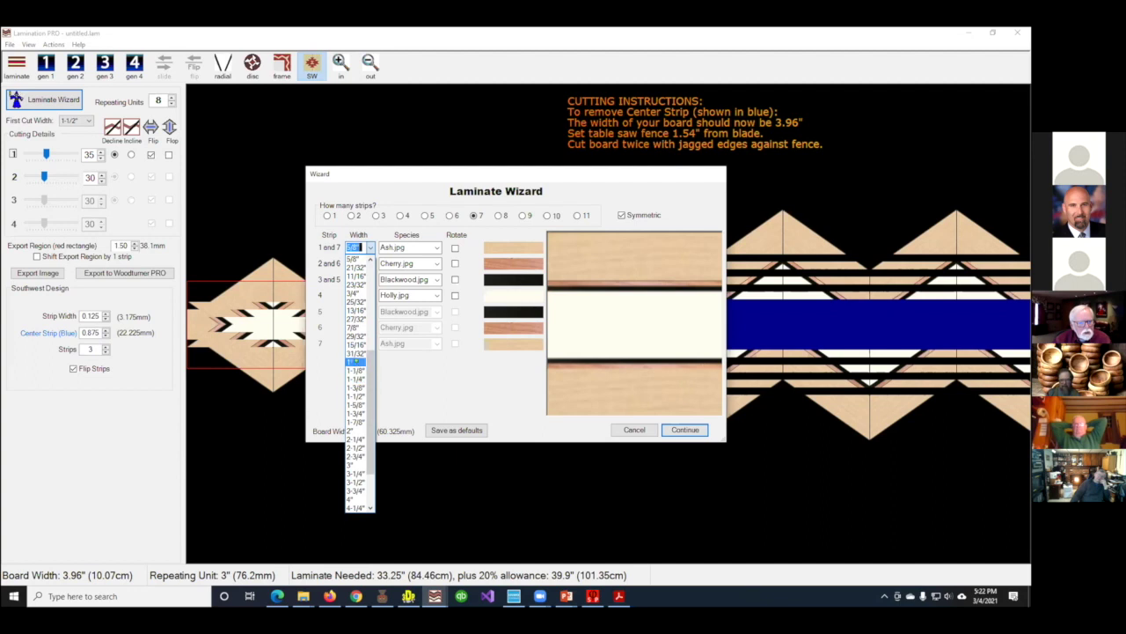
click(355, 362)
click(685, 430)
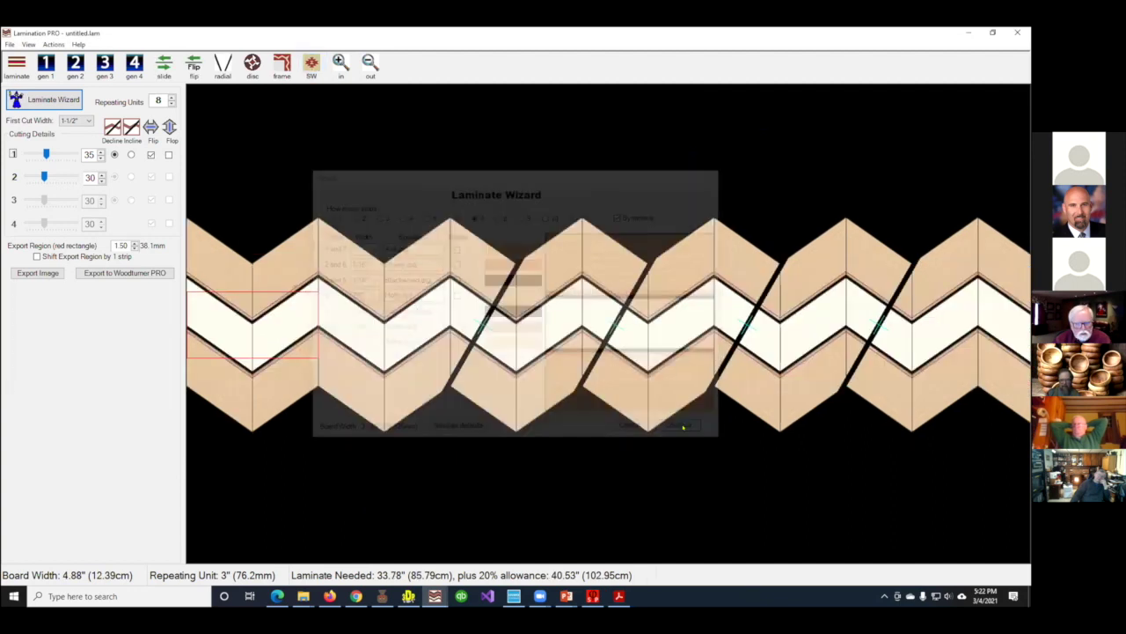
click(312, 63)
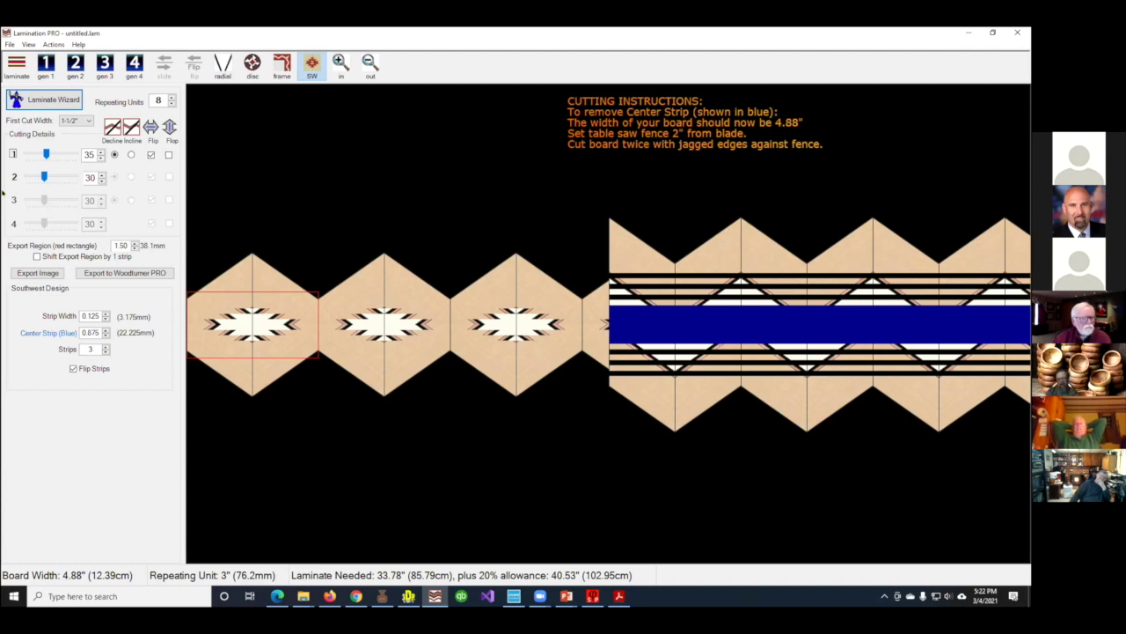
Set the outer Ash strips 1 and 7 to 1-3/8" wide and apply the laminate change
key(alt+space)
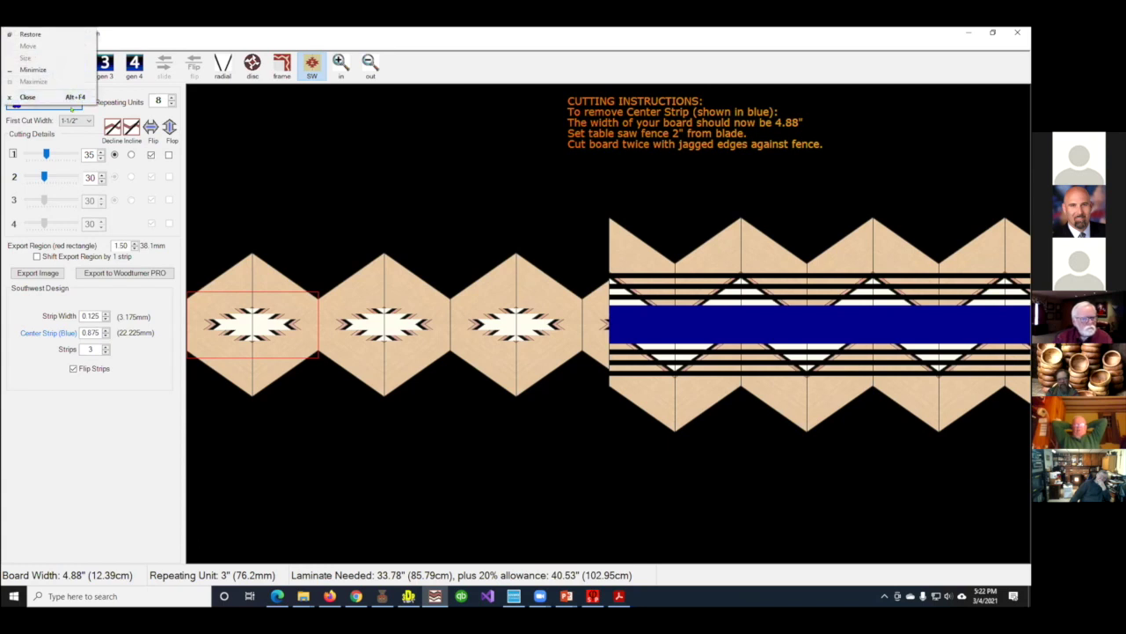
key(Escape)
click(72, 107)
click(369, 248)
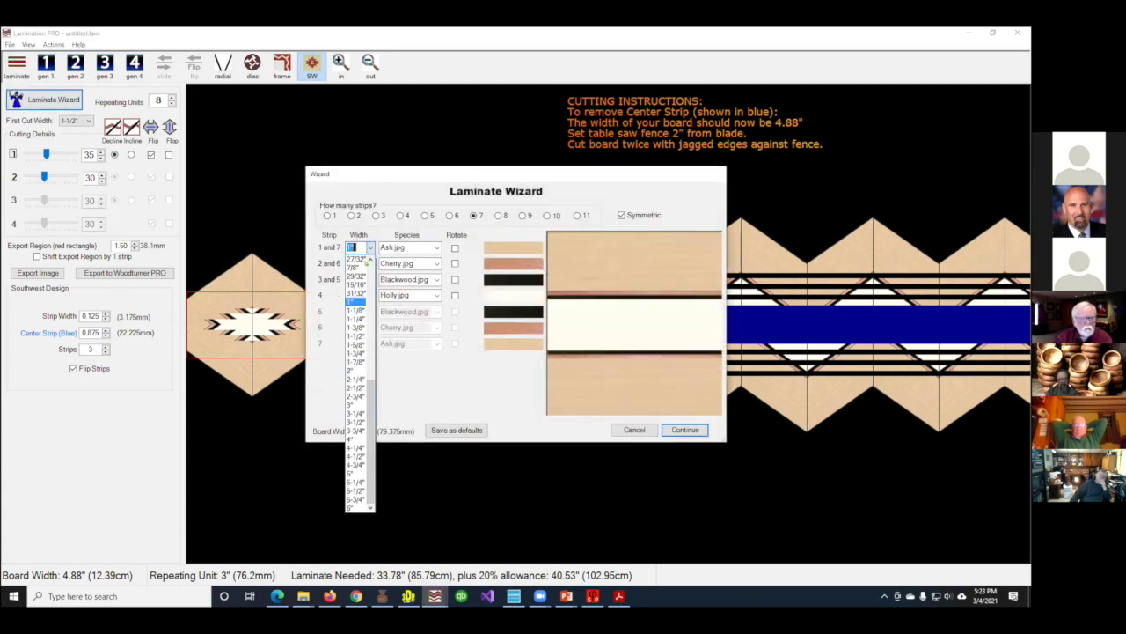
click(357, 328)
click(684, 430)
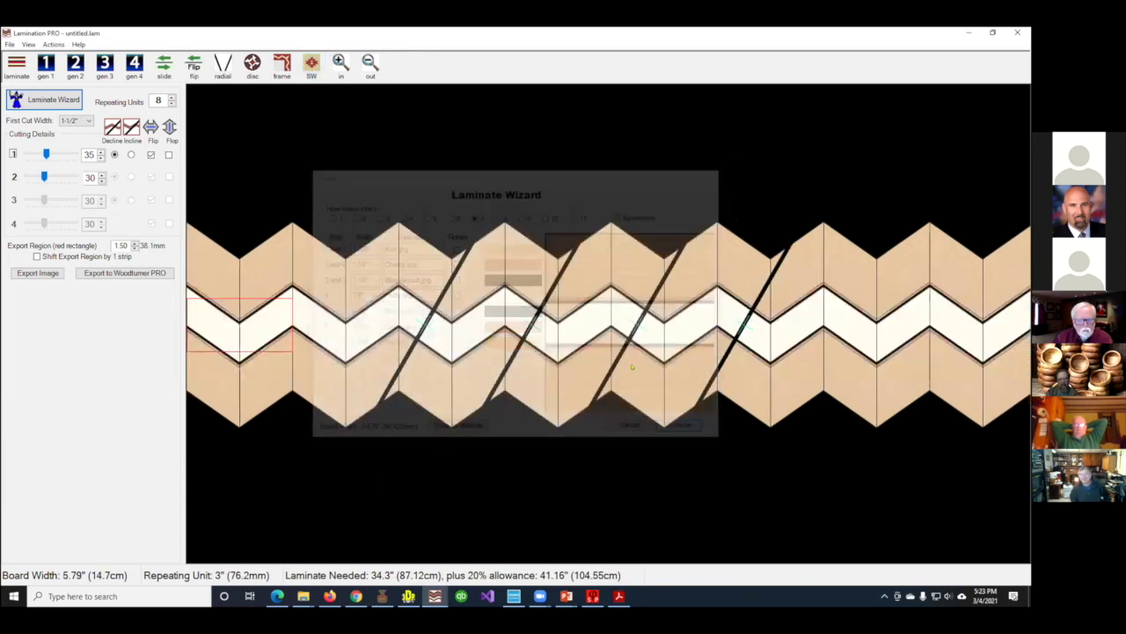
Regenerate the Southwest design from the widened laminate and set its strip width to 0.188"
click(312, 64)
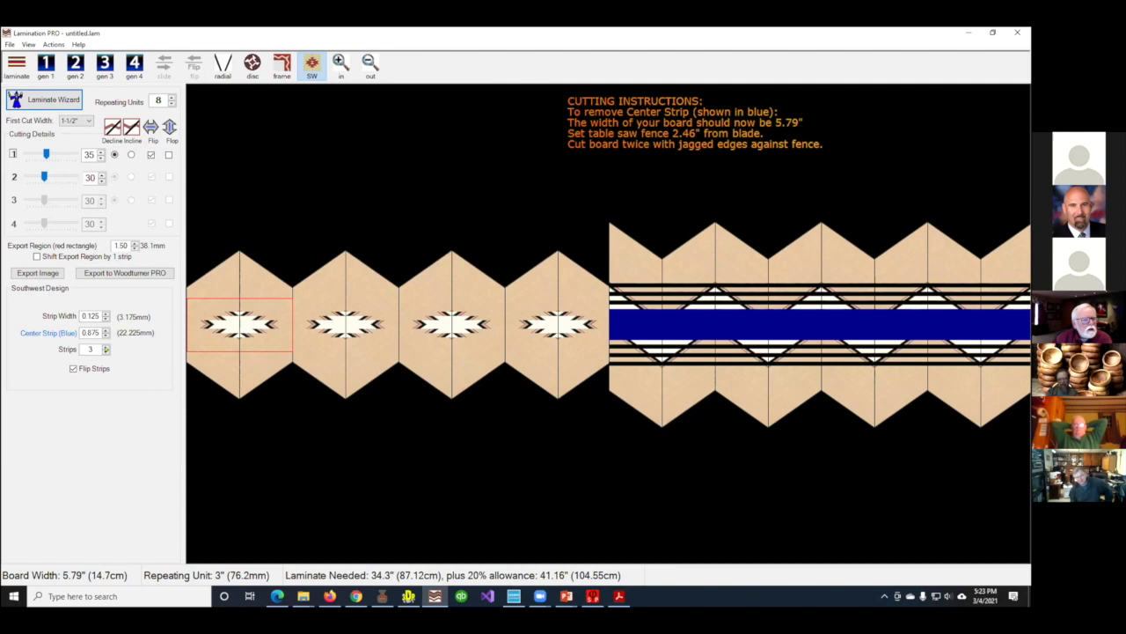
click(105, 312)
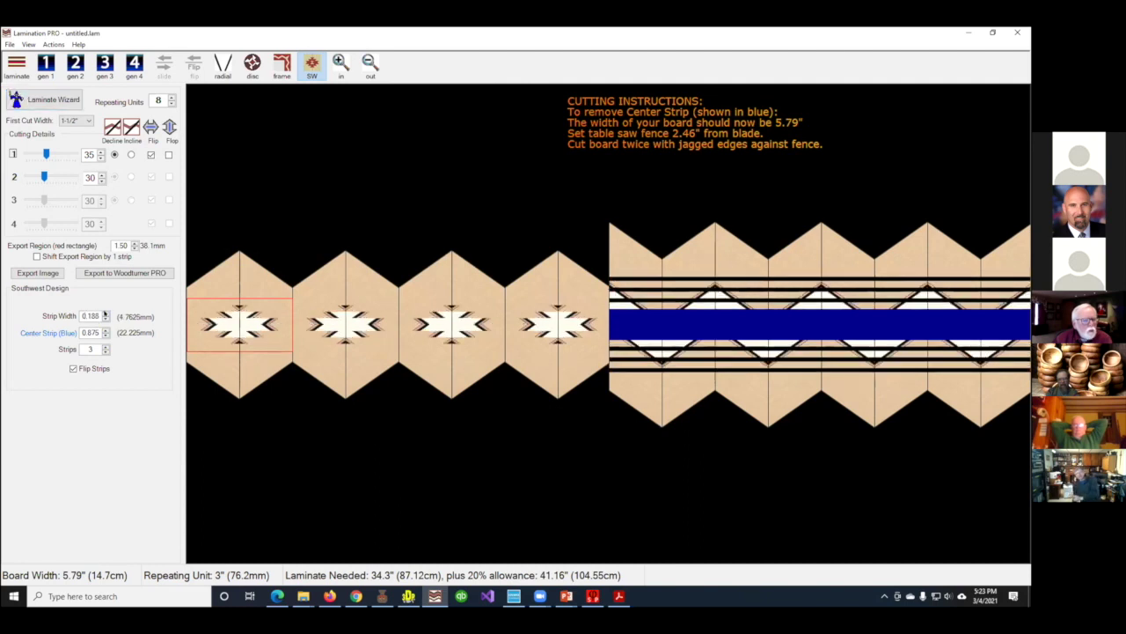
click(105, 312)
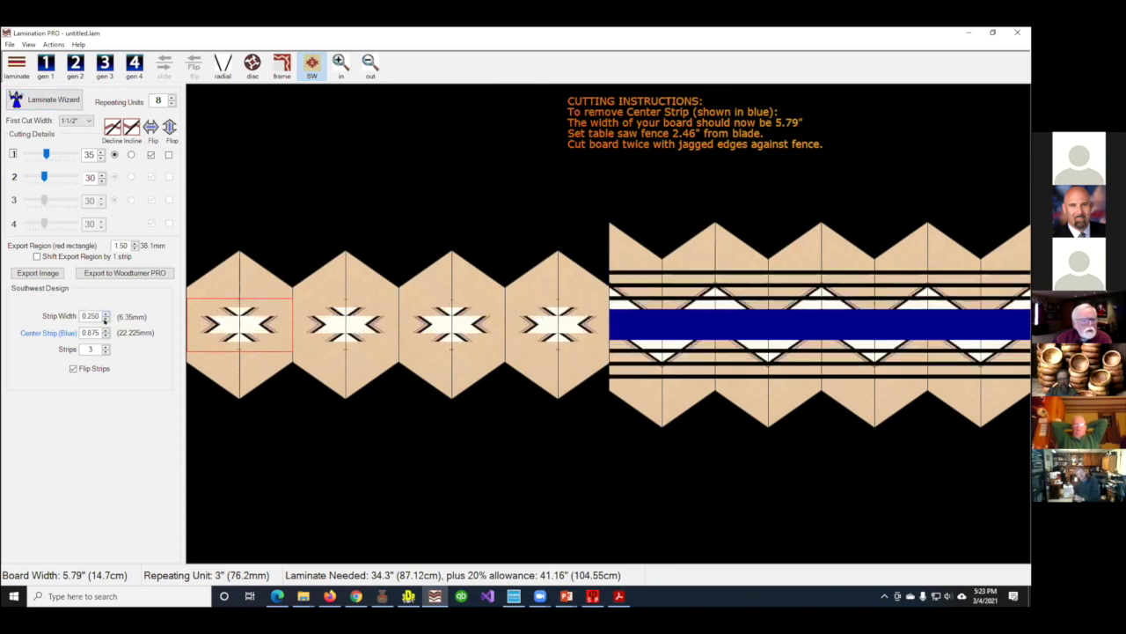
click(105, 319)
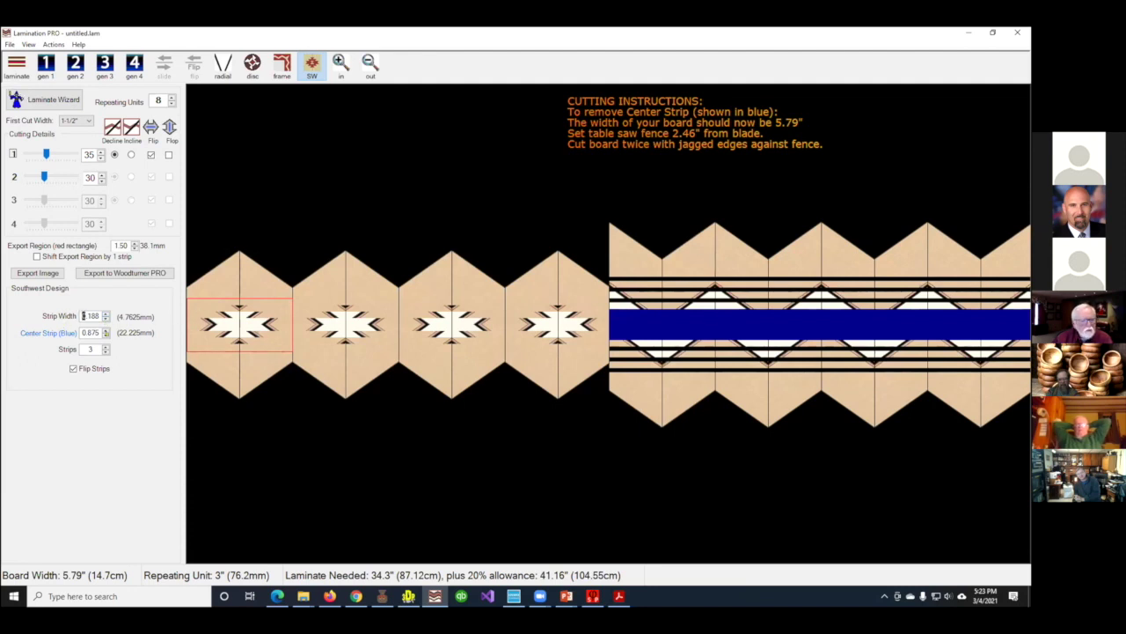
Try center strip widths from 0.625" to 1" in the Southwest design and settle on 0.750"
click(106, 329)
click(106, 329)
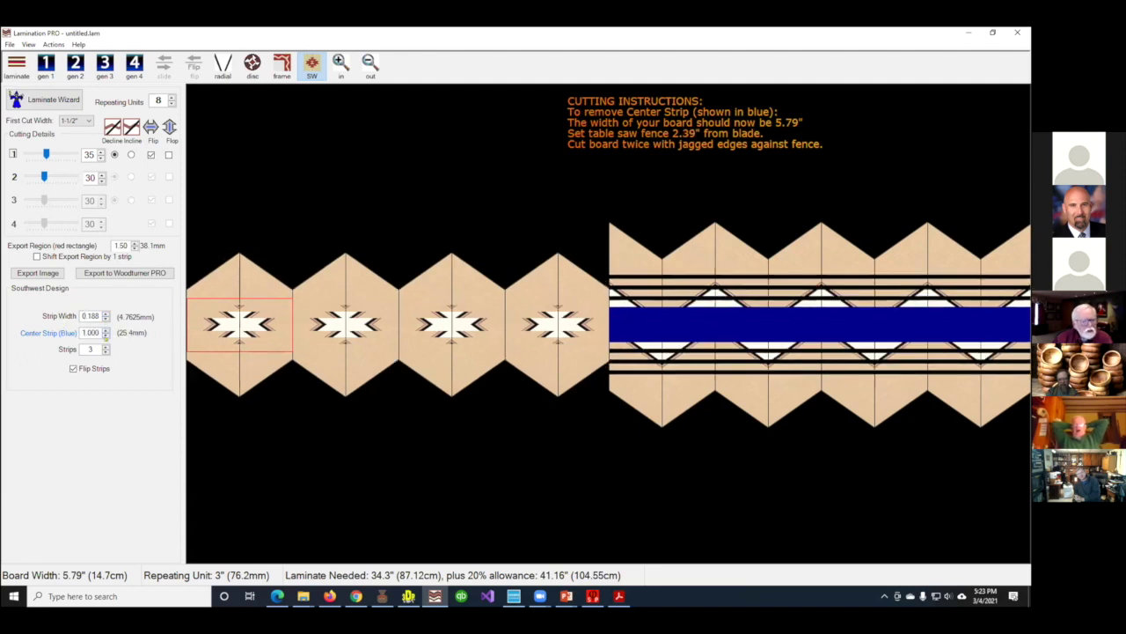
click(106, 335)
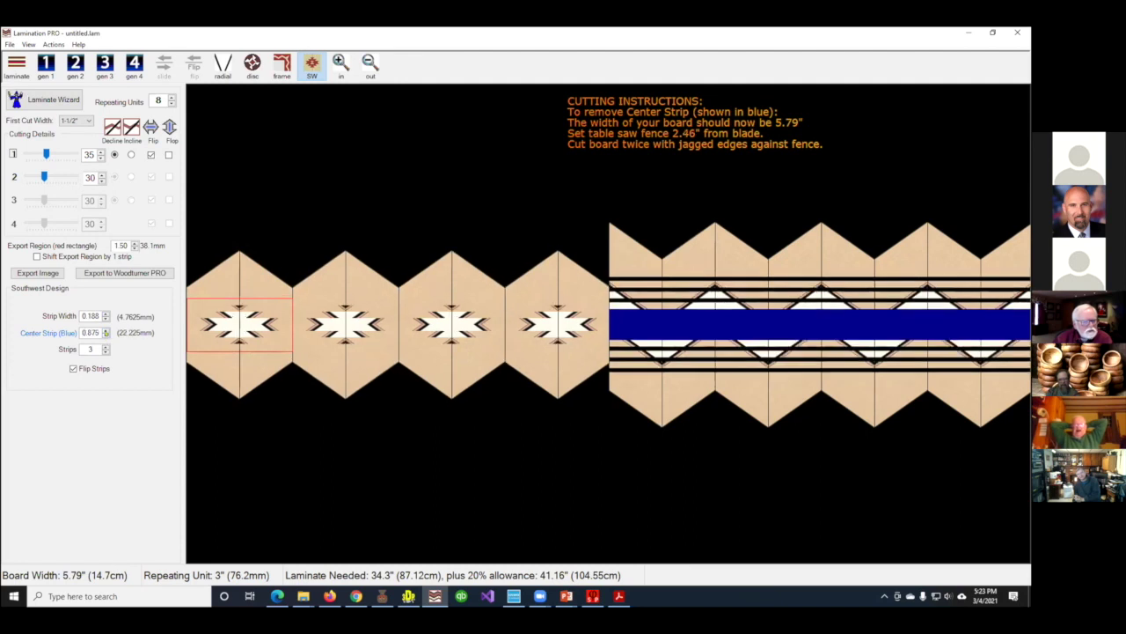
click(105, 335)
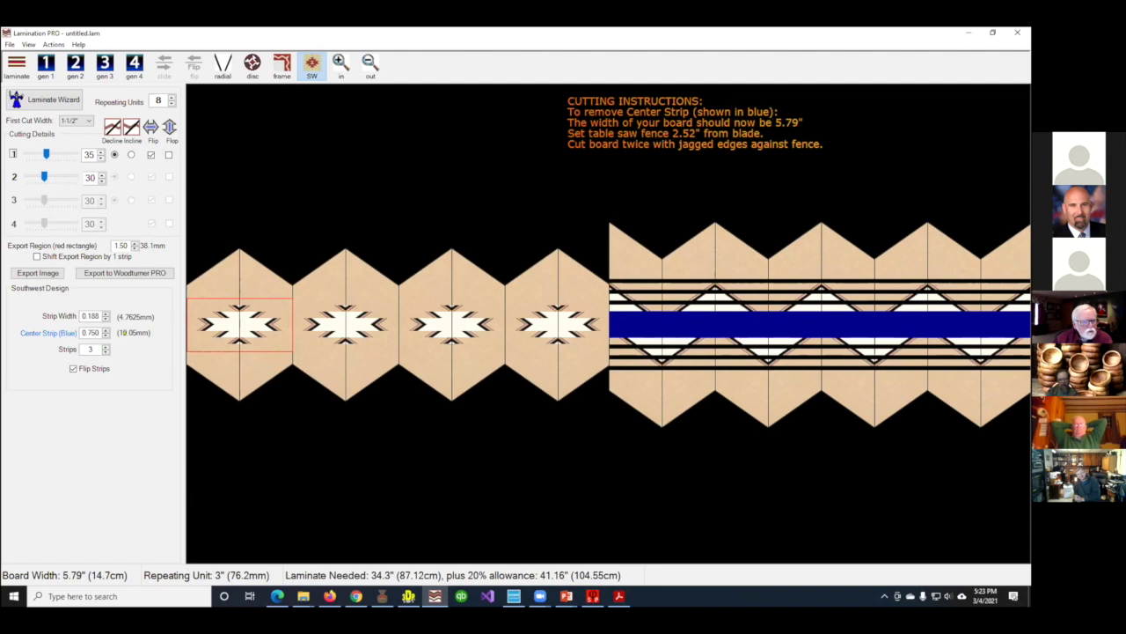
click(106, 336)
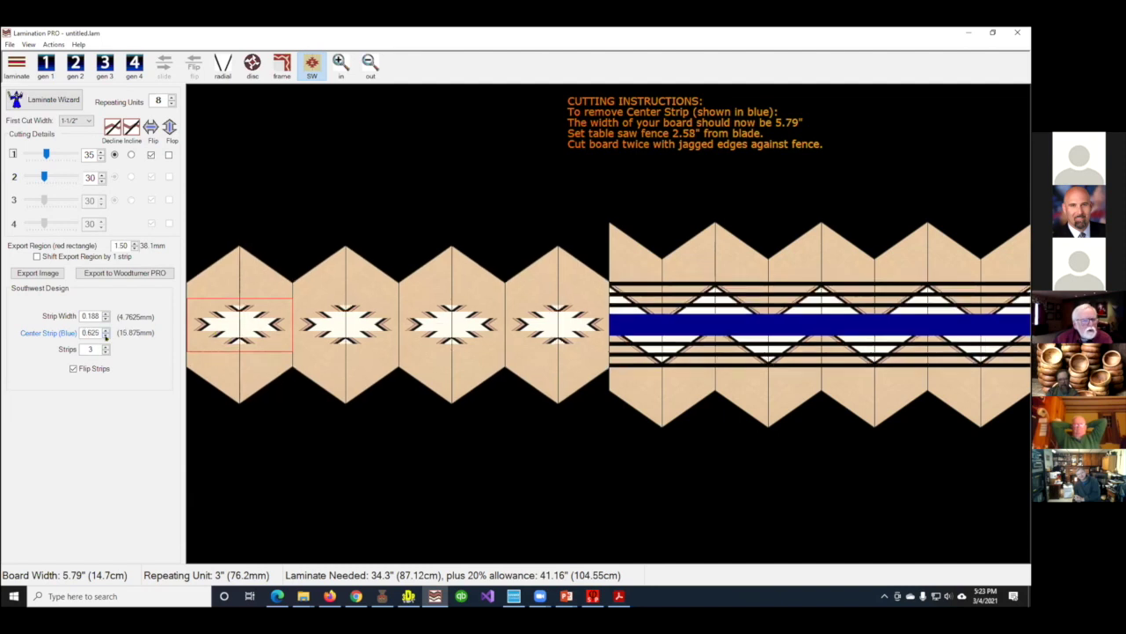
key(Up)
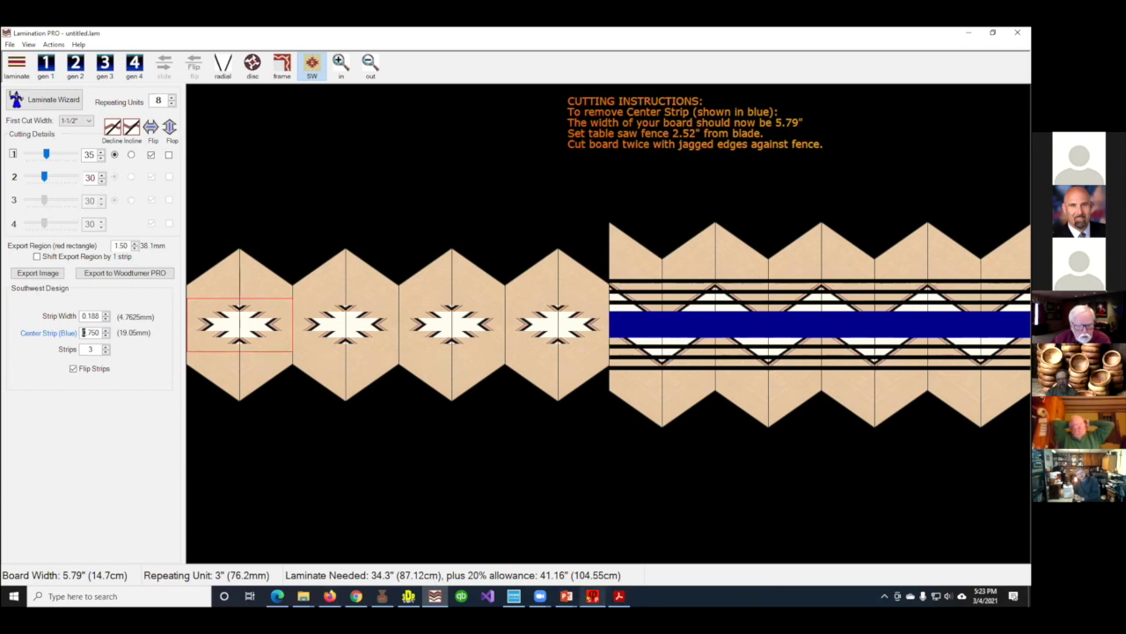
Check the bowl in Segment PRO, return to Lamination PRO and open Bird Design.lam from the Samples folder
key(alt+Tab)
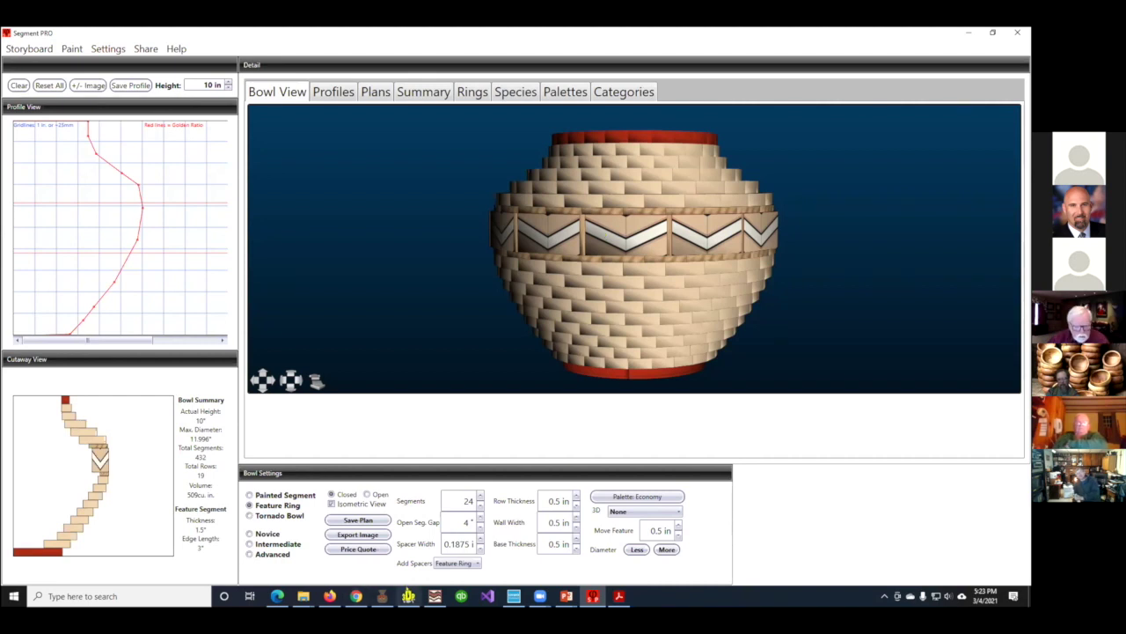
click(435, 596)
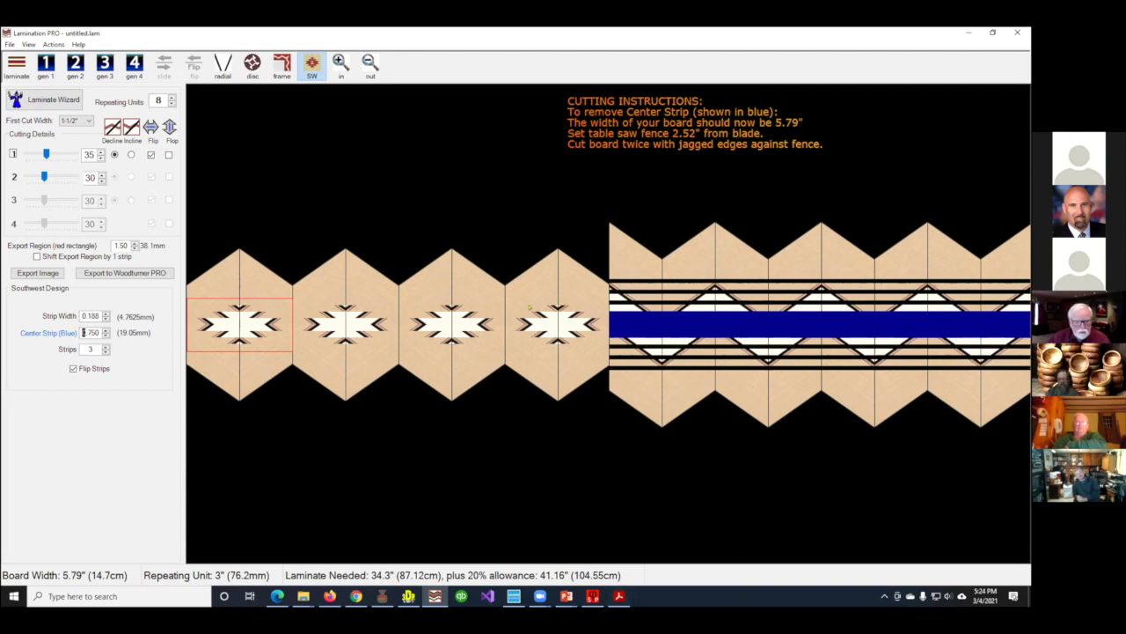
click(10, 44)
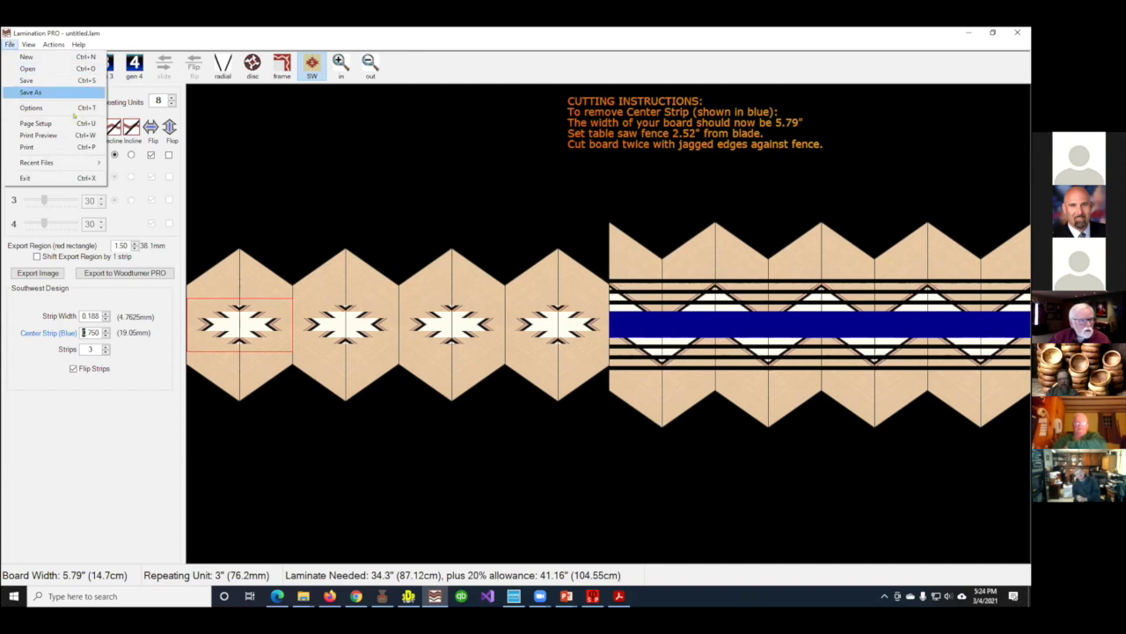
click(244, 176)
click(10, 44)
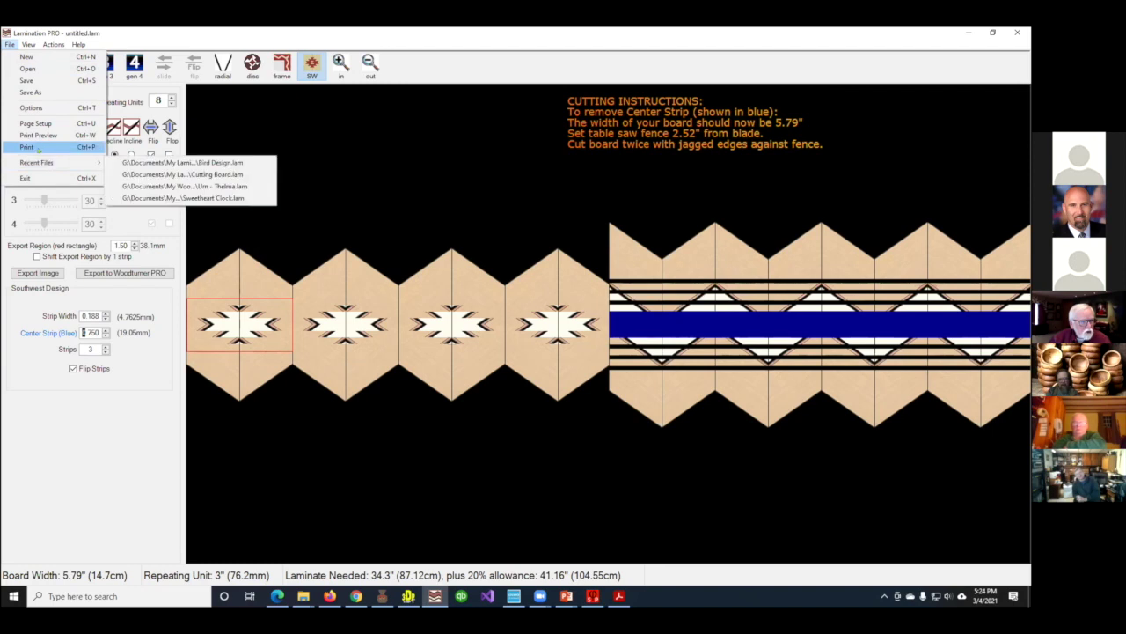
click(35, 67)
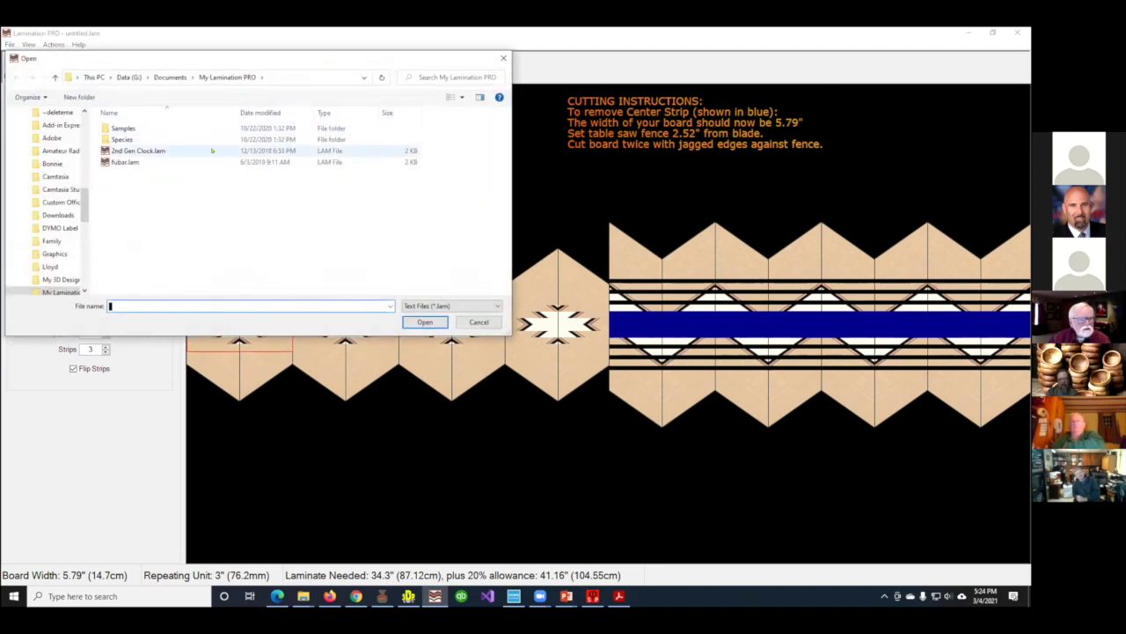
click(123, 128)
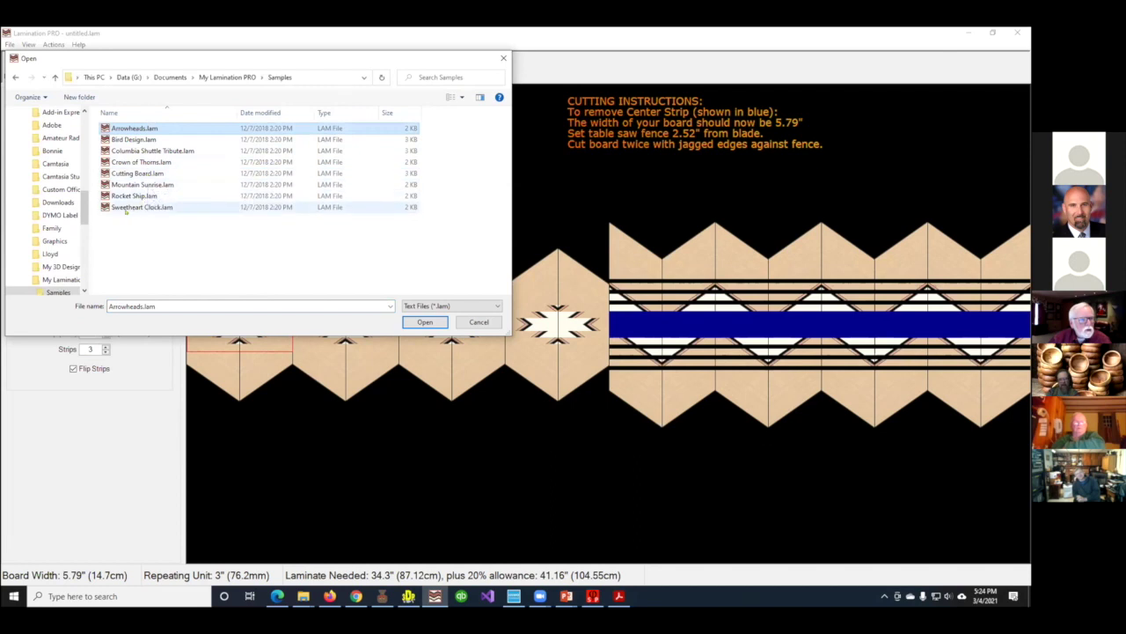
double_click(132, 139)
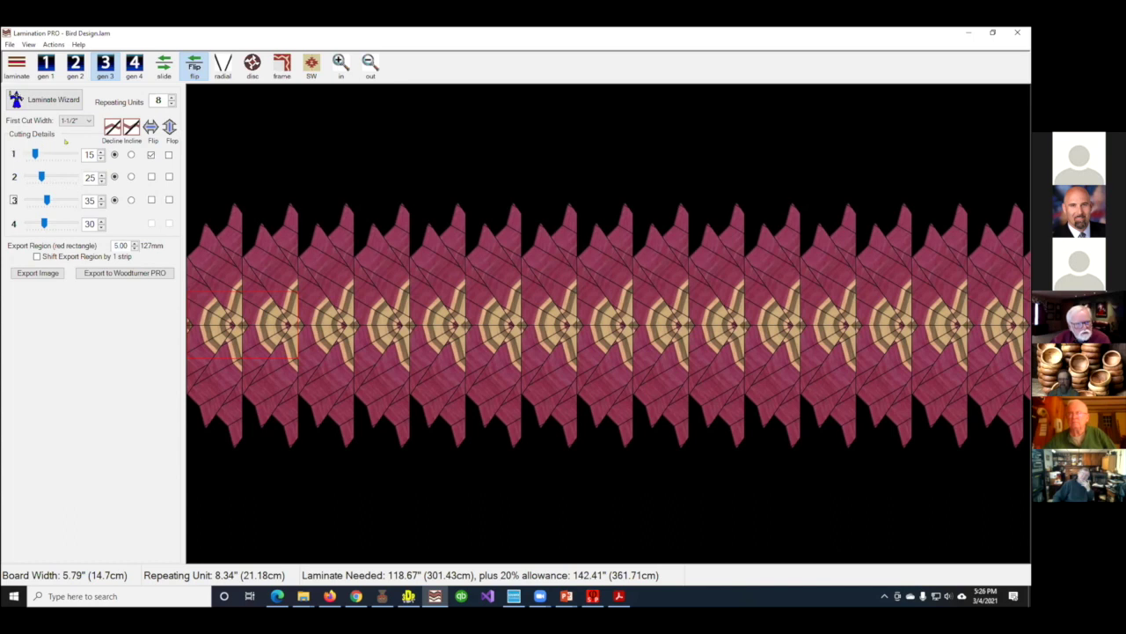
Examine how the bird design builds up from its base laminate through the first, second and third generations
click(16, 66)
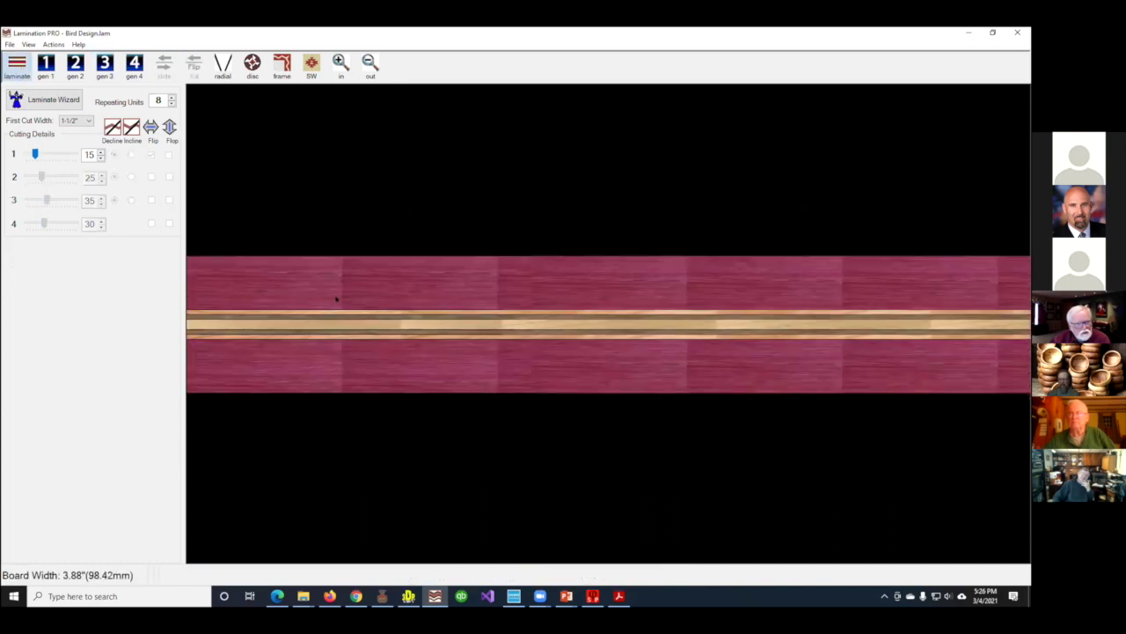
click(46, 64)
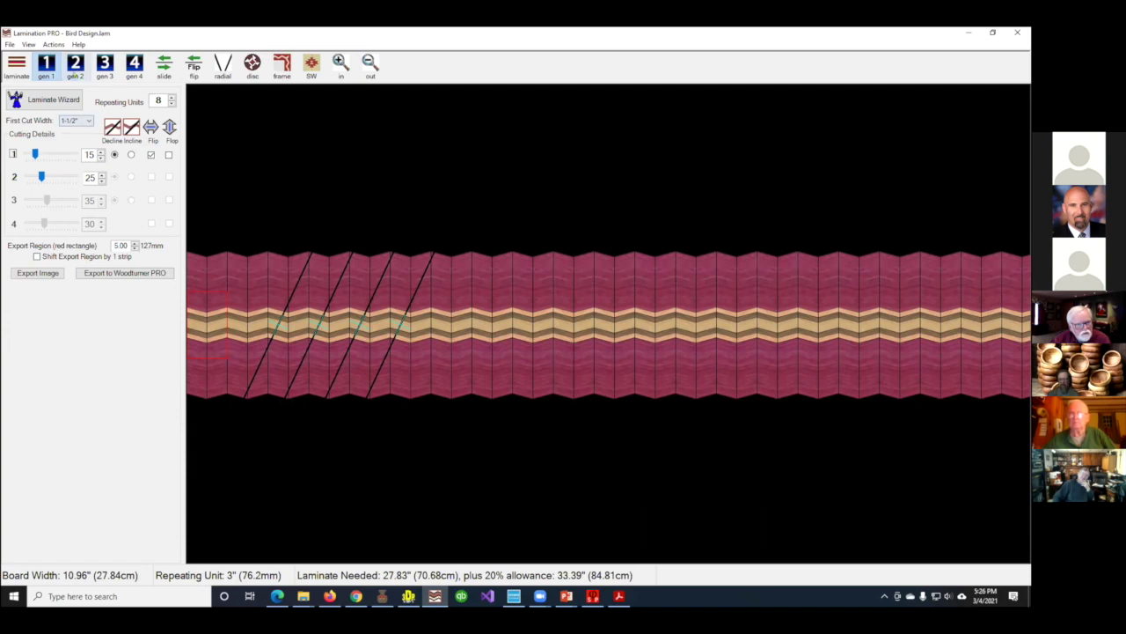
click(76, 64)
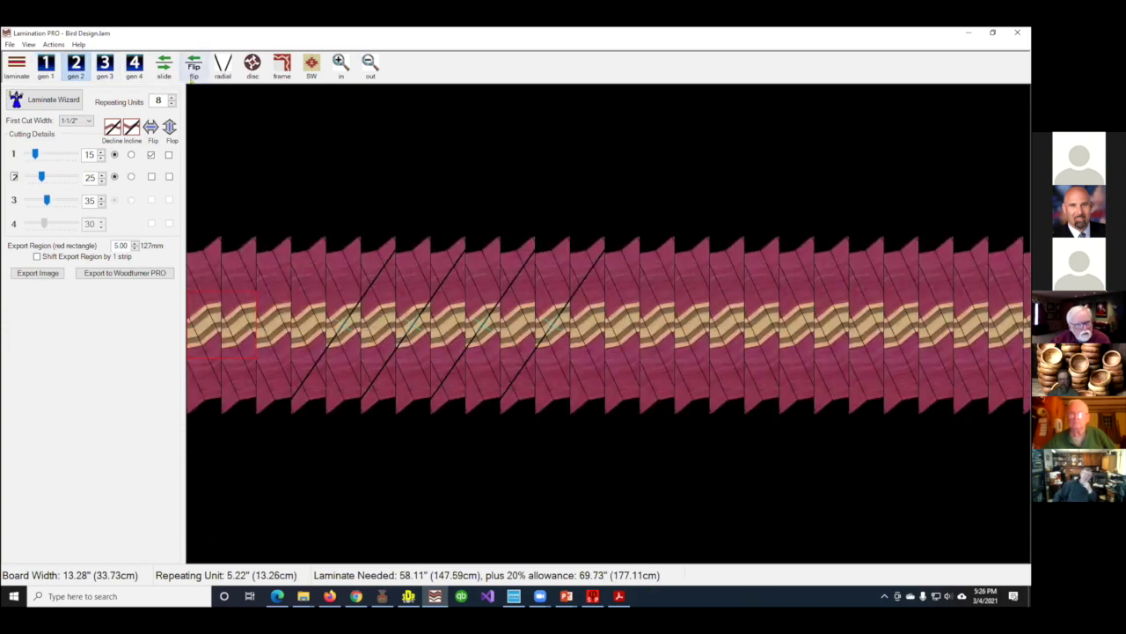
click(105, 65)
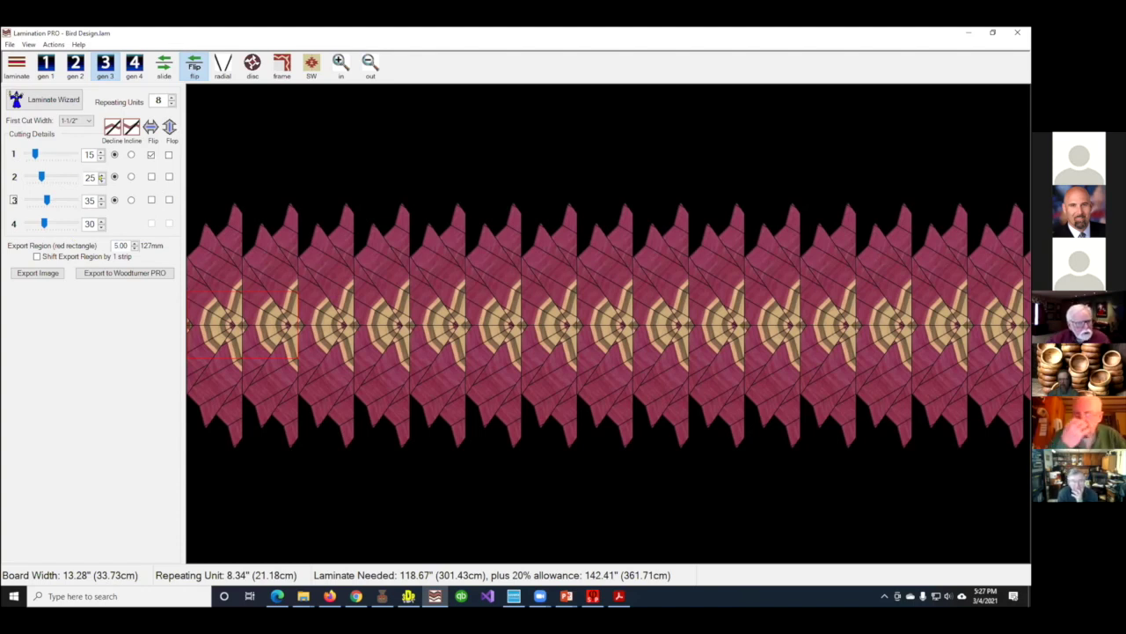
Try second-generation cutting angles up to 40 degrees in the bird design and settle on 35 degrees
click(57, 176)
click(62, 176)
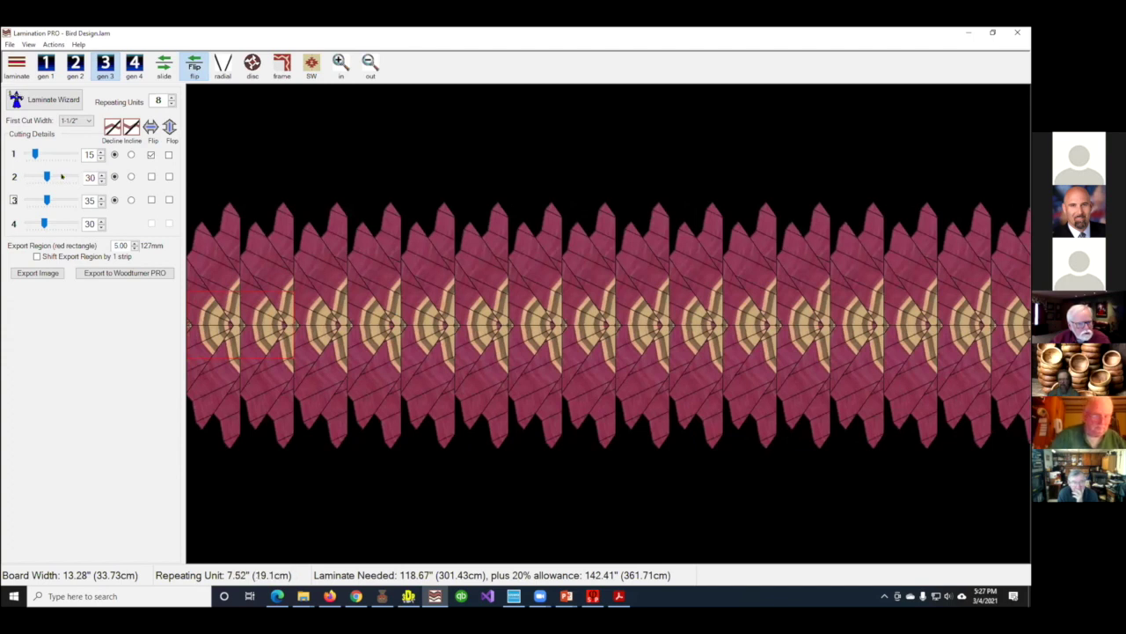
click(62, 177)
click(61, 177)
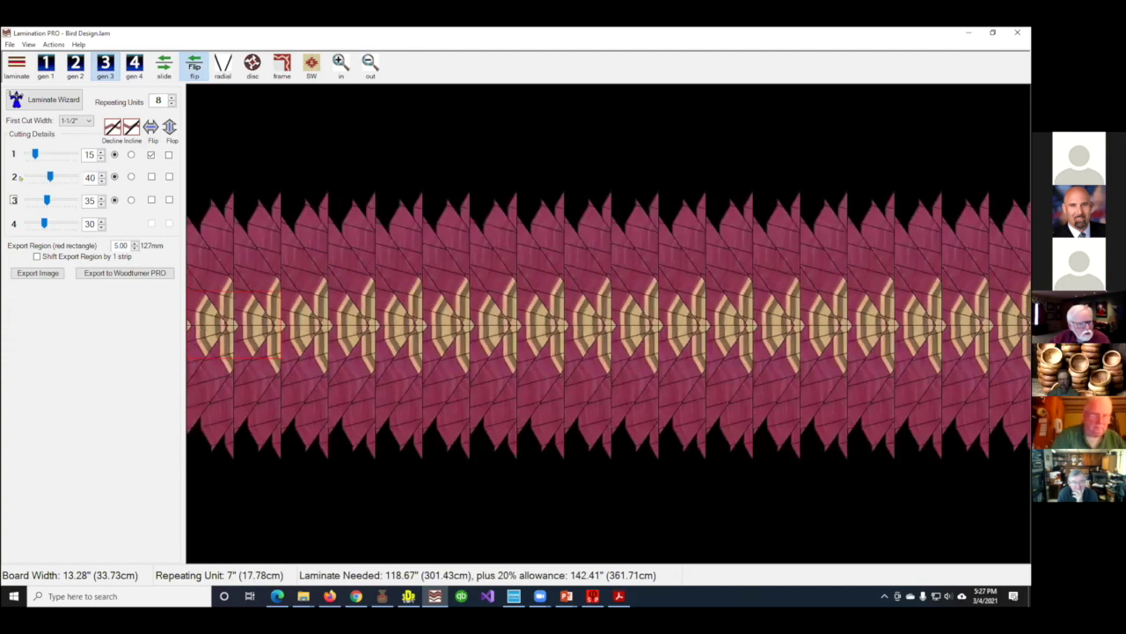
click(28, 176)
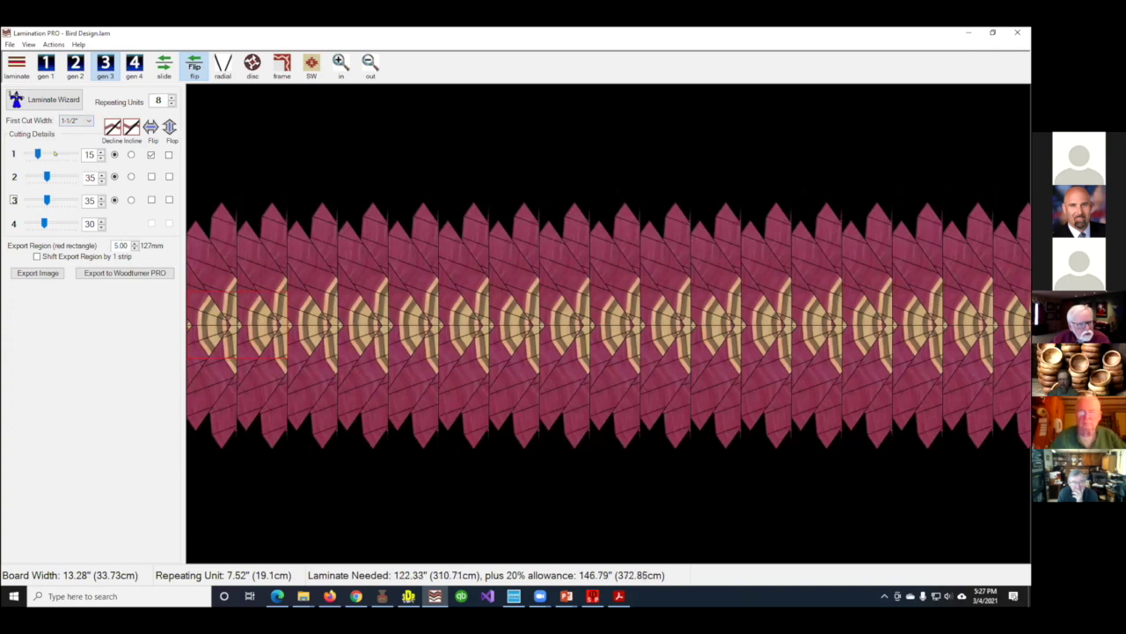
Set the bird design's first-generation cutting angle to 35 degrees
click(50, 153)
click(62, 153)
click(62, 153)
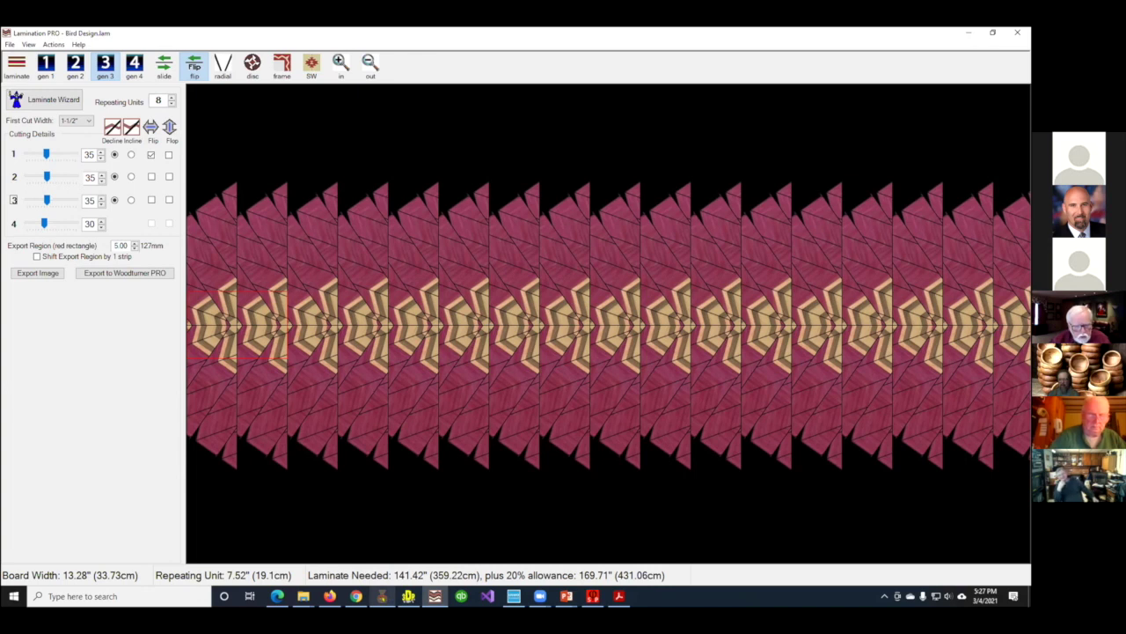
Show the bird design's first-generation board in Lamination PRO and check the first cut width choices
click(382, 596)
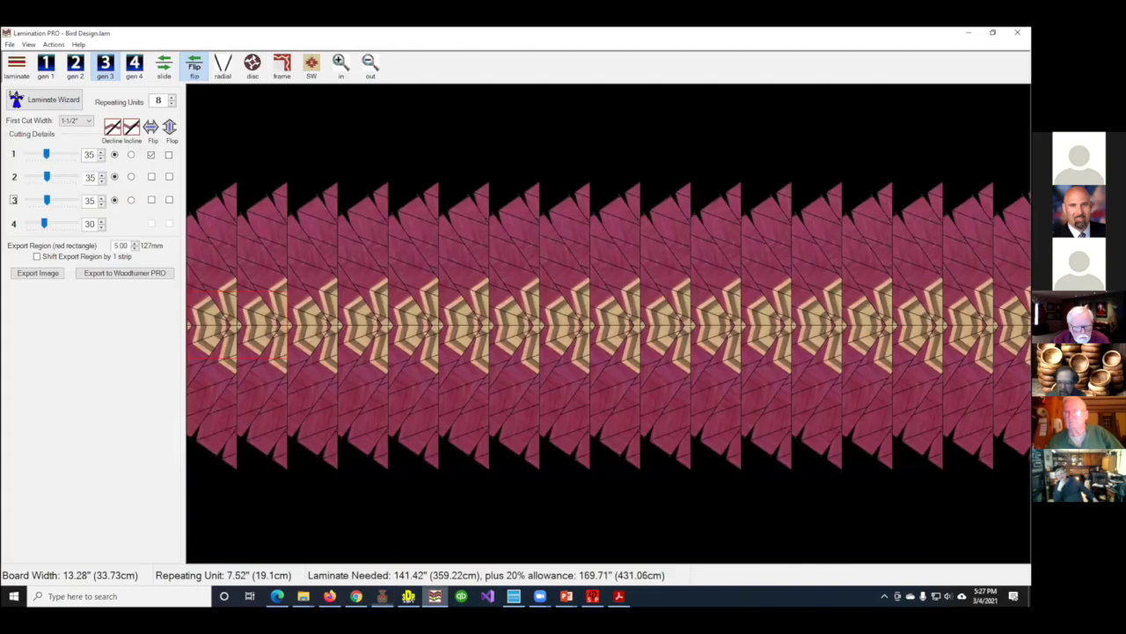
click(435, 596)
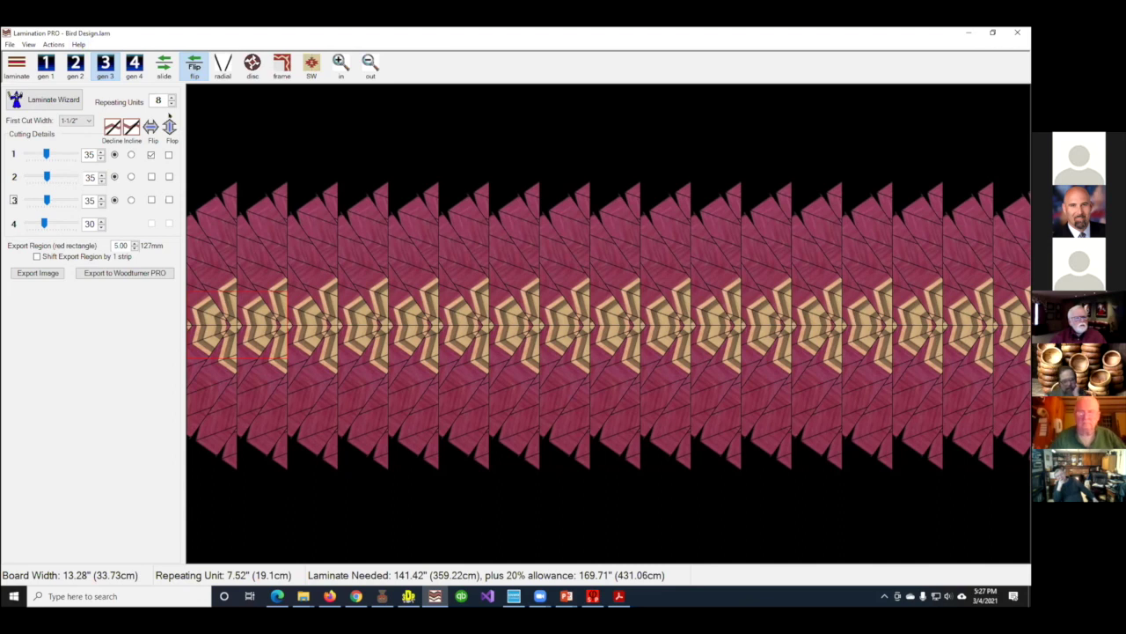
click(46, 65)
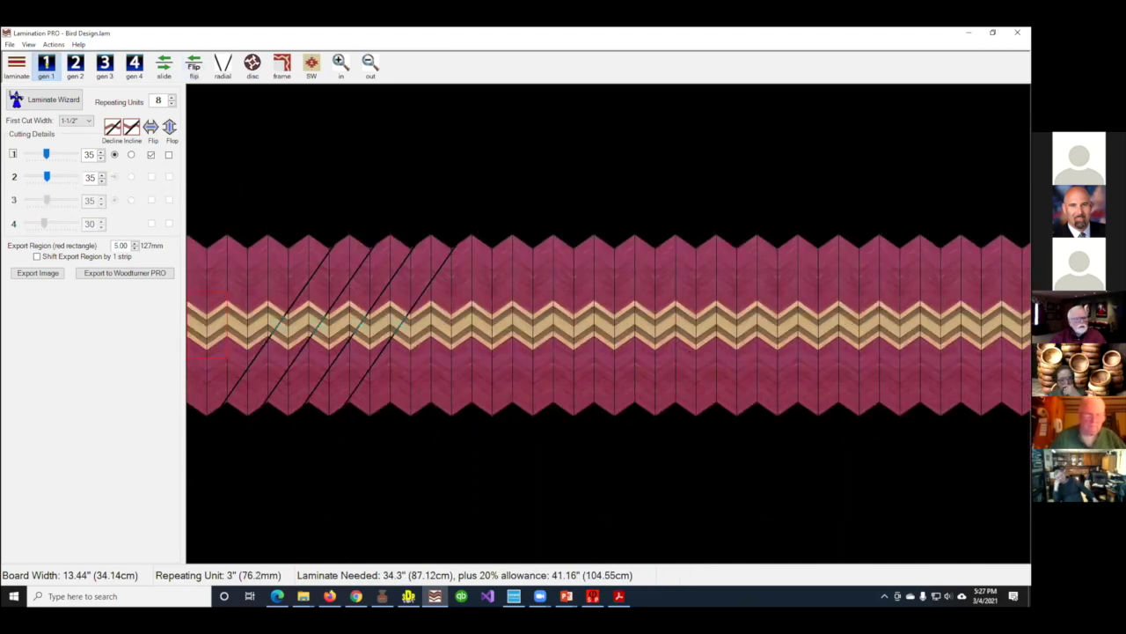
click(75, 120)
click(76, 120)
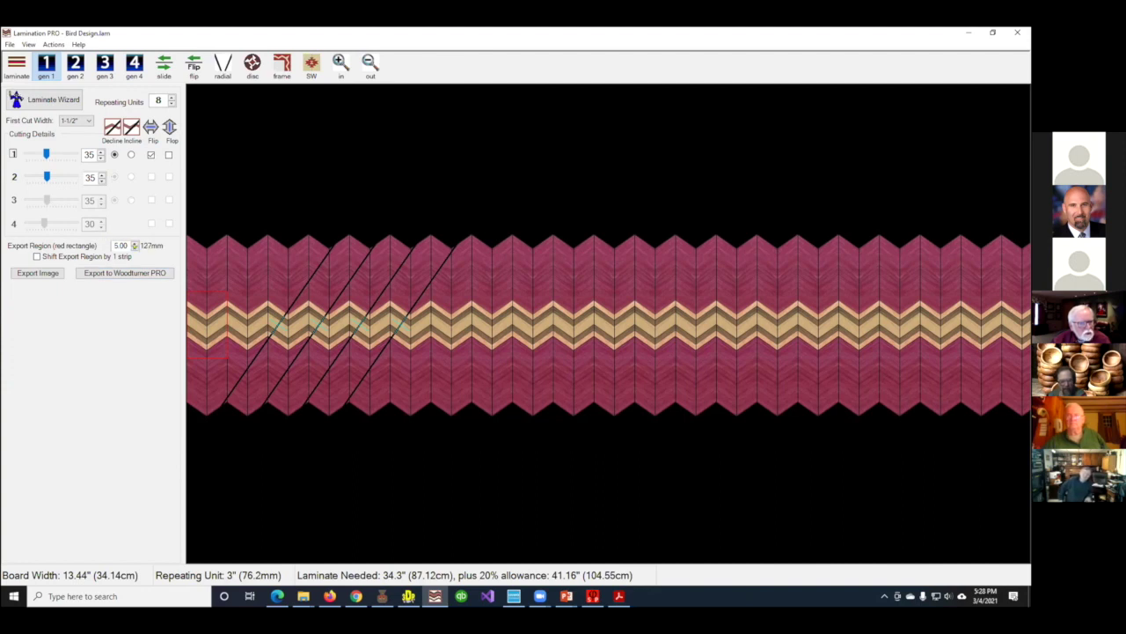
Set the export region of the first-generation board to 2 inches
click(135, 243)
double_click(119, 244)
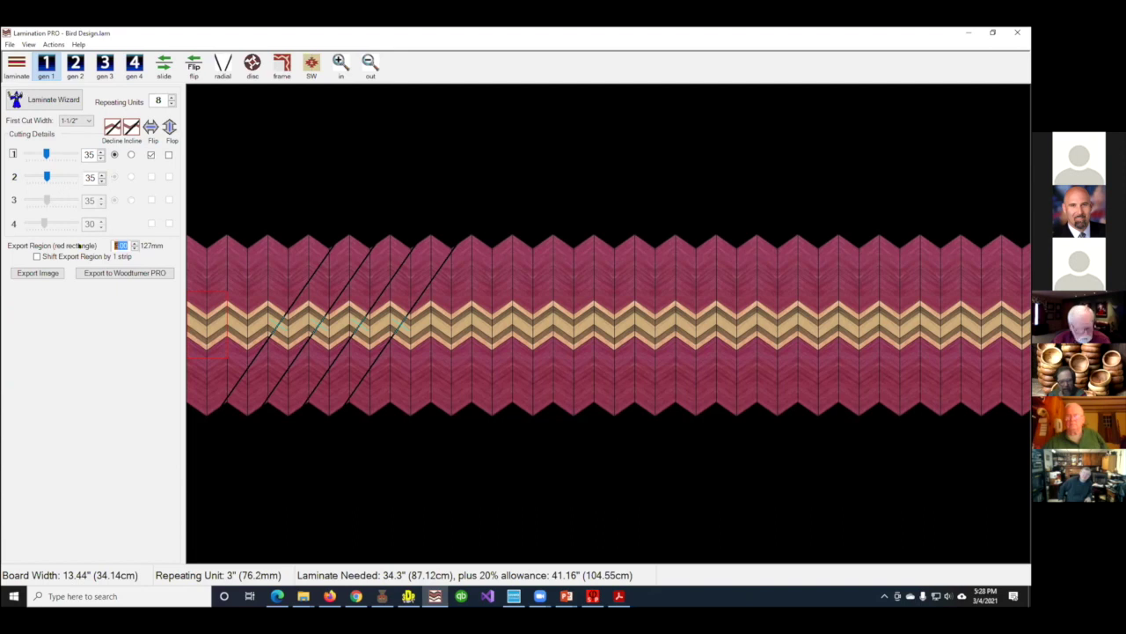
text(2)
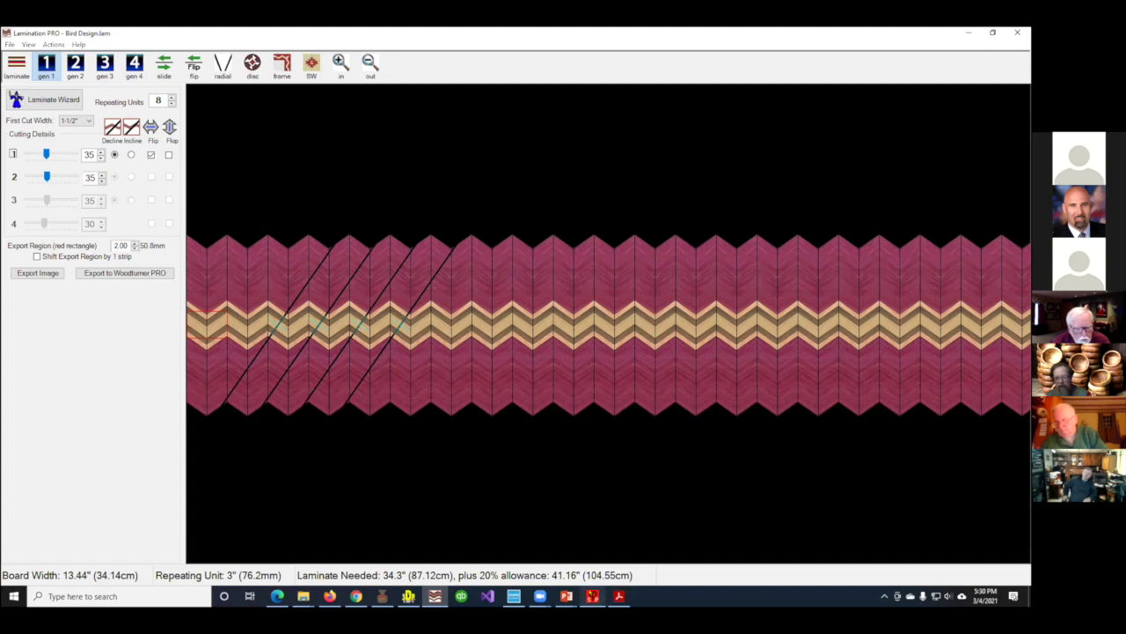
Switch to Segment PRO and reshape the lower bowl wall by moving two profile points upward and outward
click(596, 597)
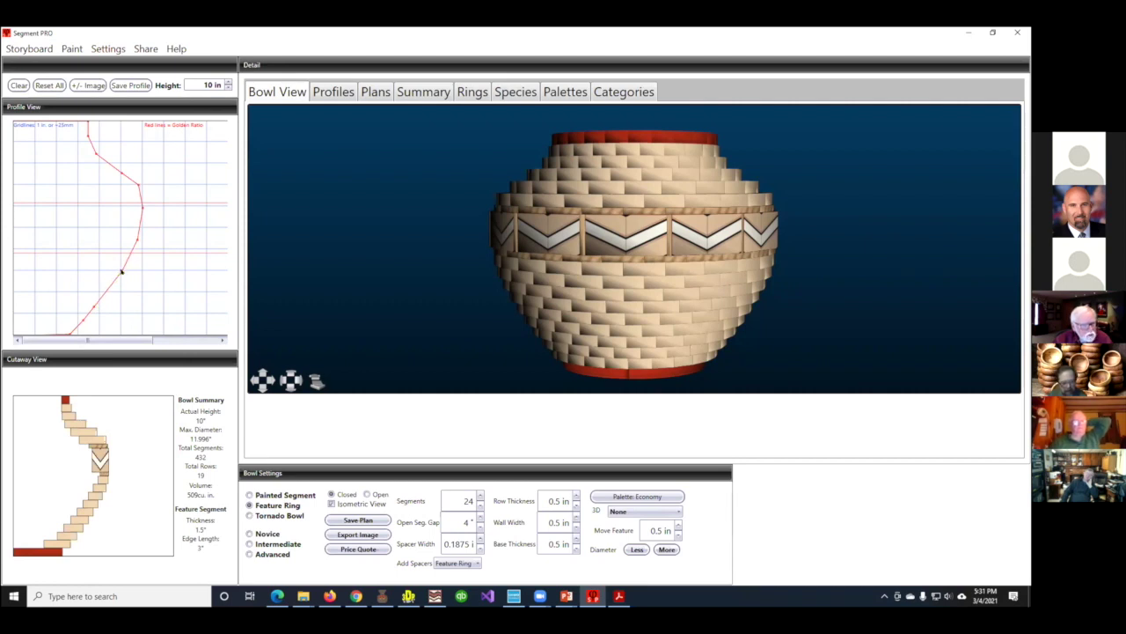
click(119, 272)
click(106, 288)
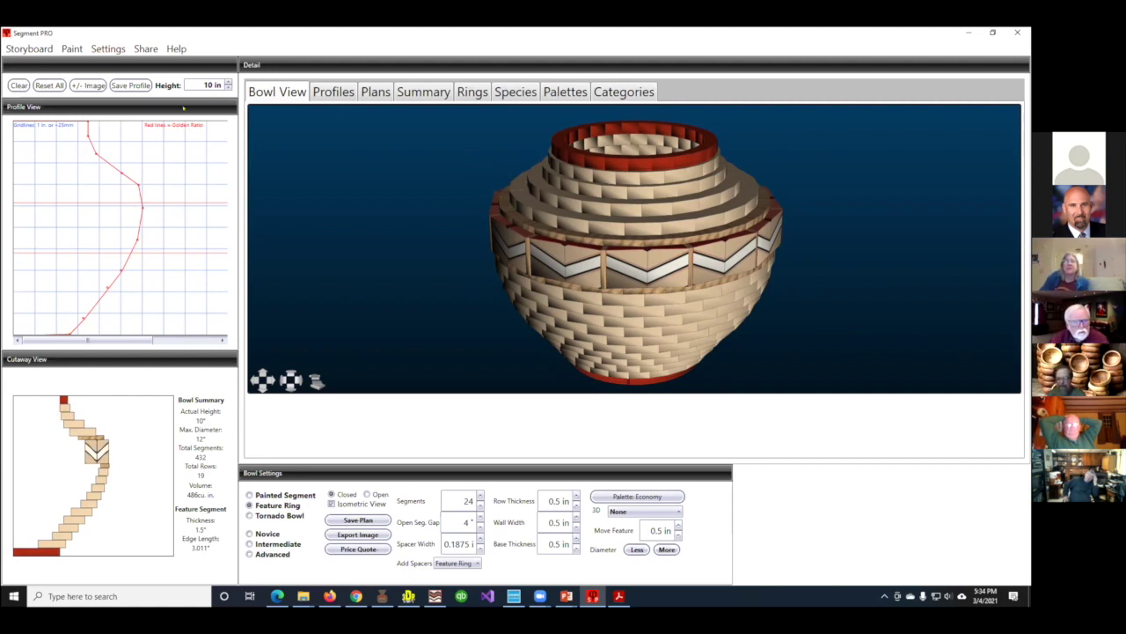
Open the free sample painted-segment bowl from the saved plans, then return to the plans list
click(376, 91)
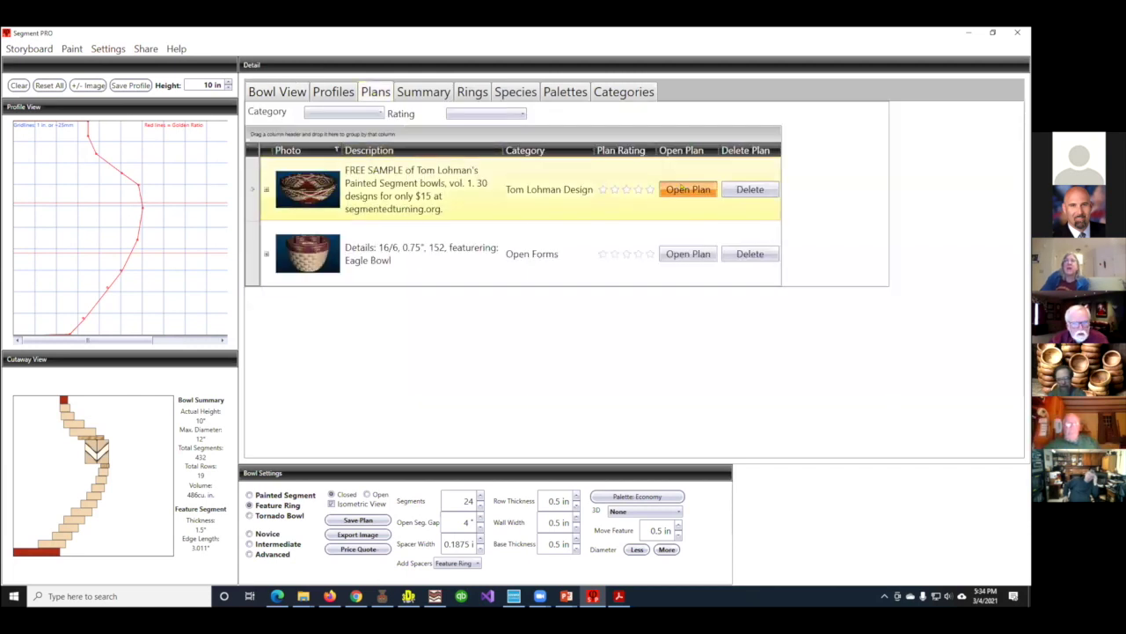
click(688, 189)
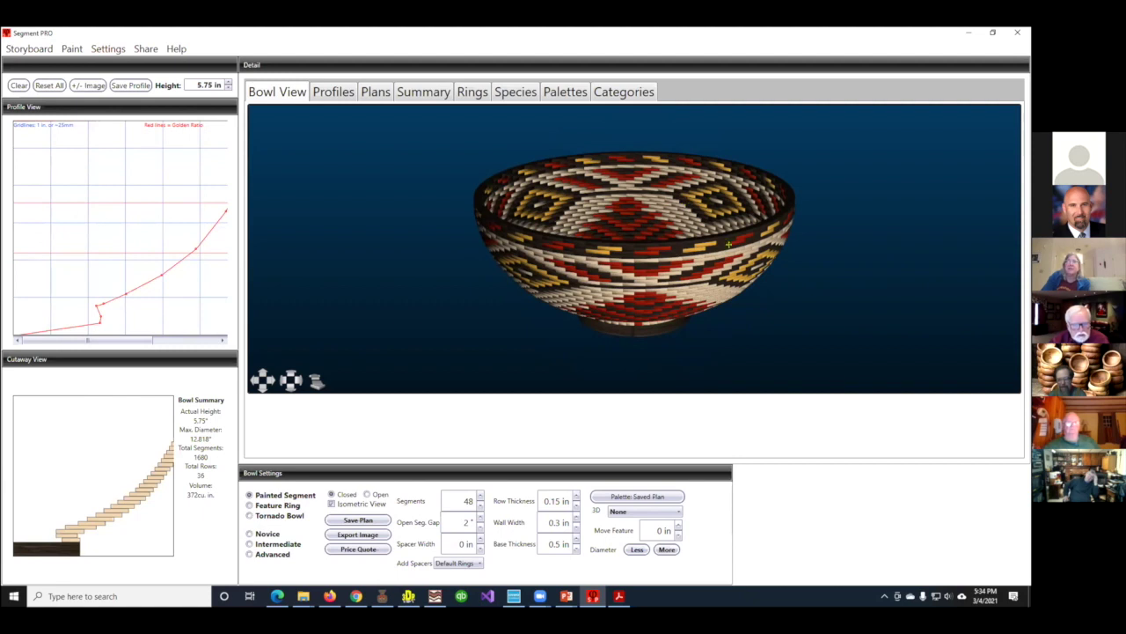
click(376, 93)
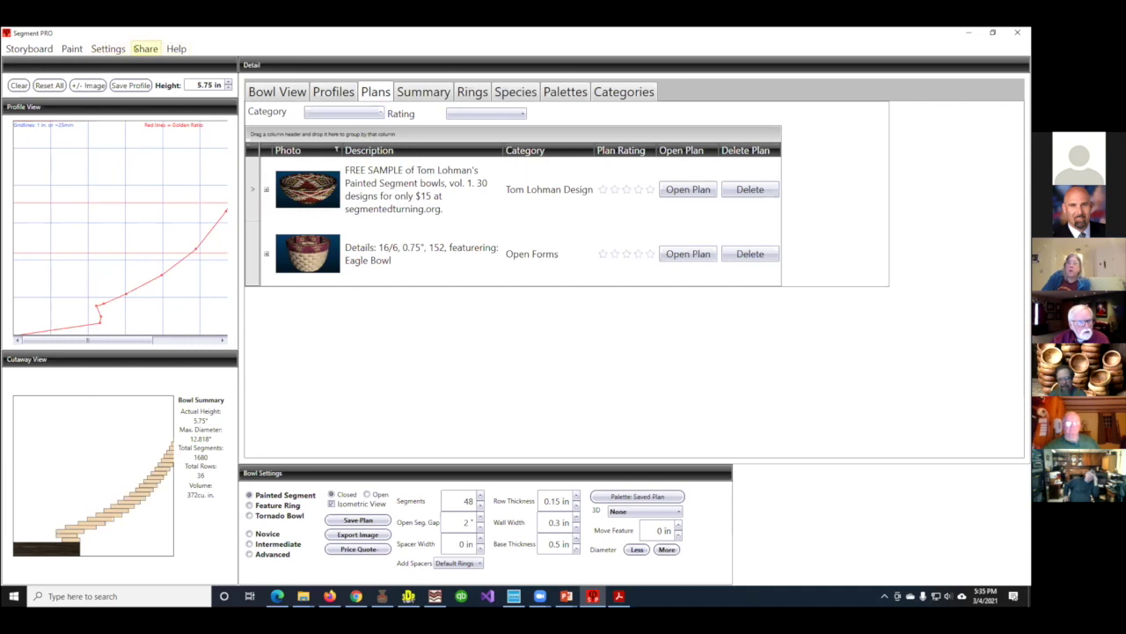
Bring up the file selection for importing a shared plan, then close it without importing anything
click(146, 49)
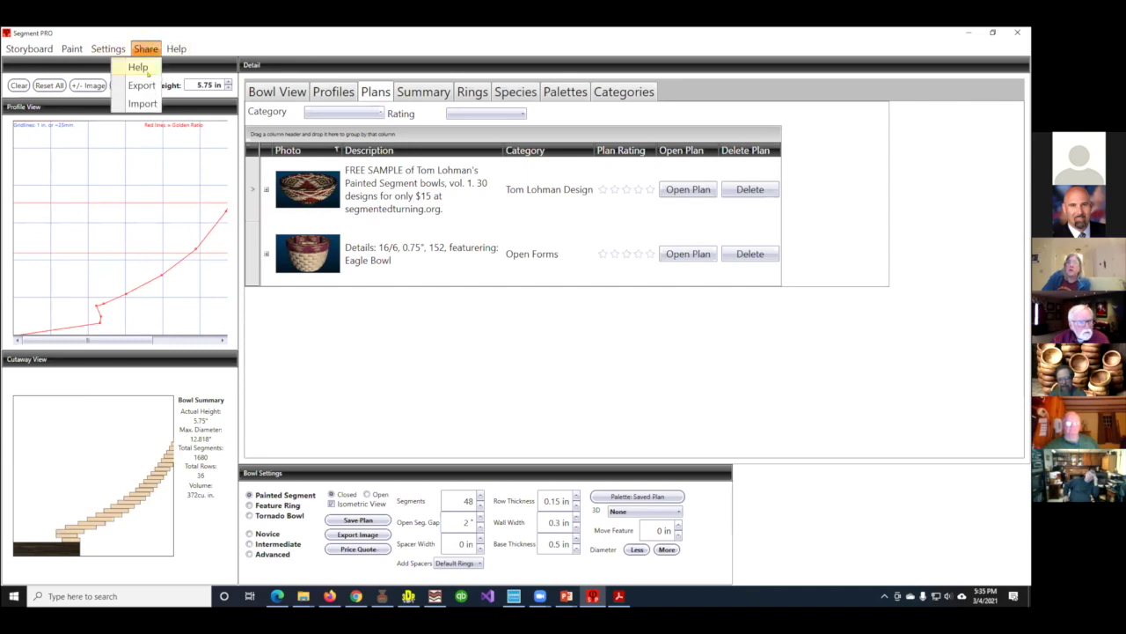
click(140, 103)
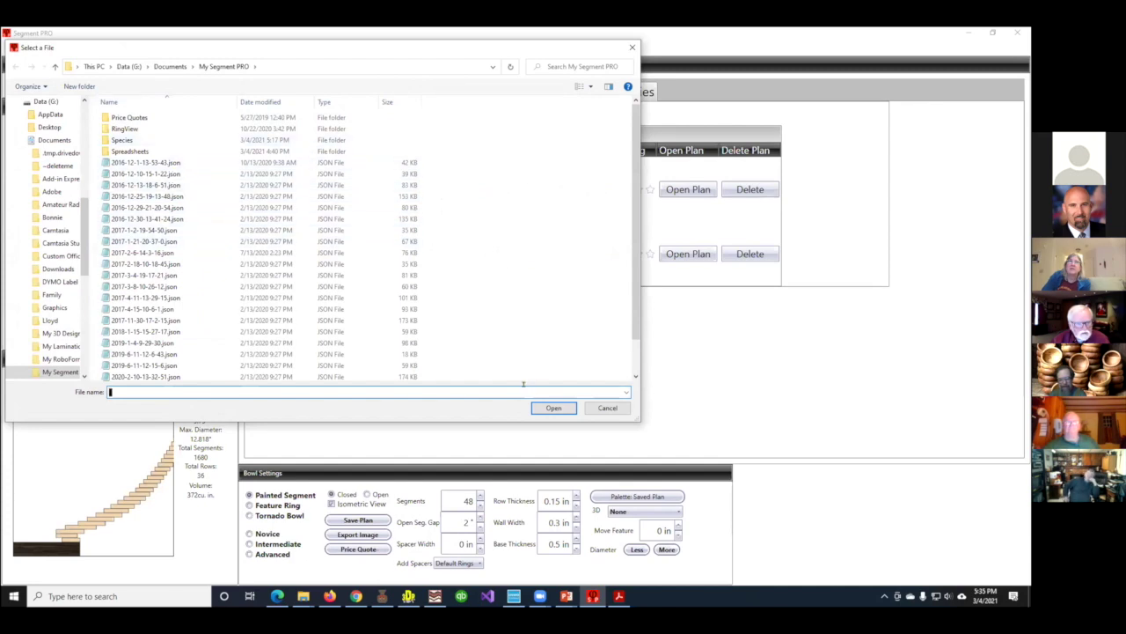
click(607, 408)
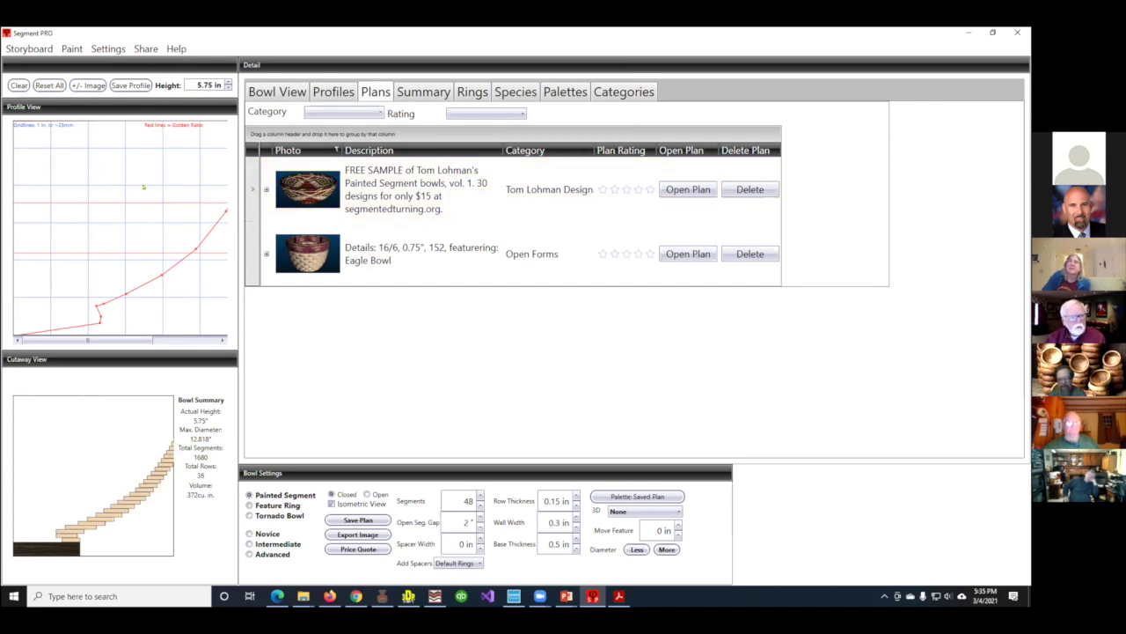
Reopen the free sample painted-segment bowl from the saved plans and set its segments to 244
click(678, 187)
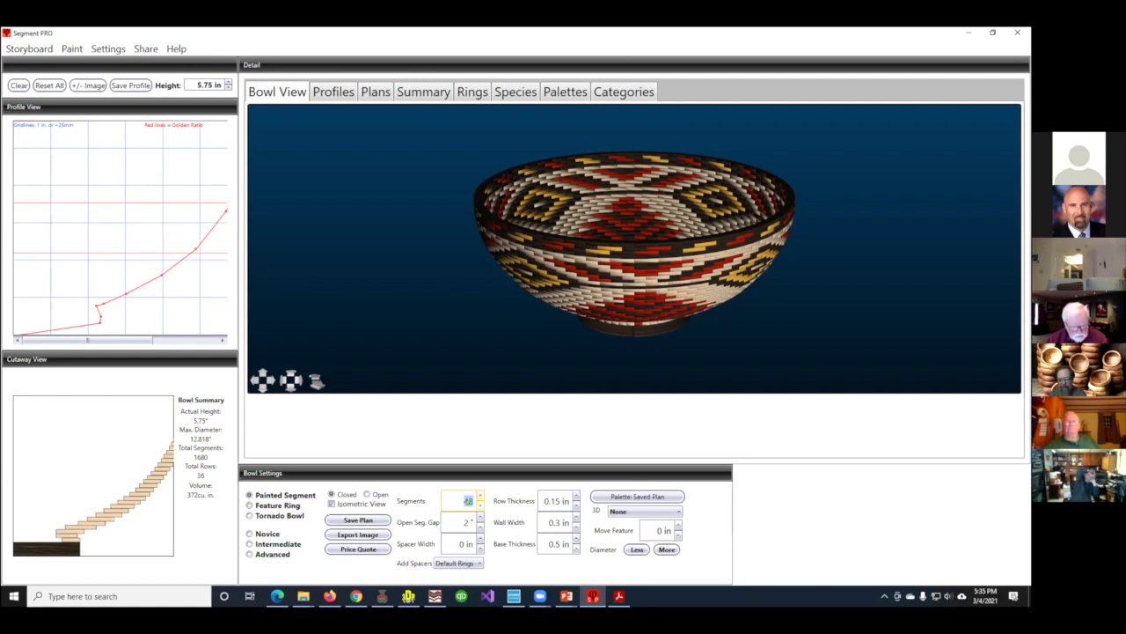
text(44)
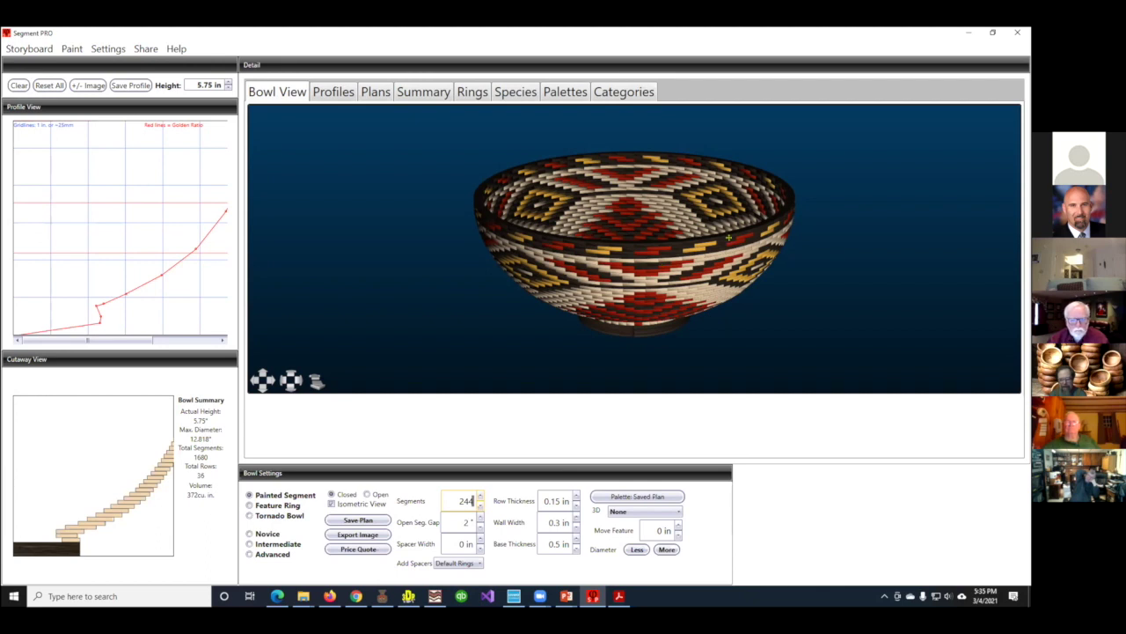
key(Return)
mouse_move(702, 256)
mouse_down()
mouse_move(696, 262)
mouse_move(697, 250)
mouse_up()
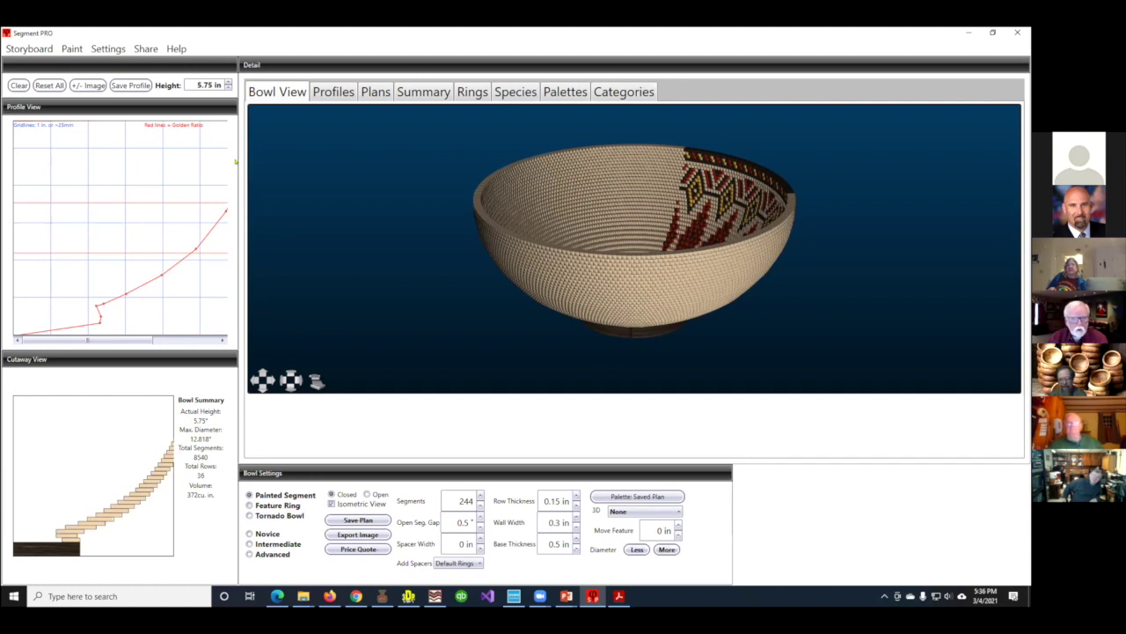
drag(662, 223, 628, 261)
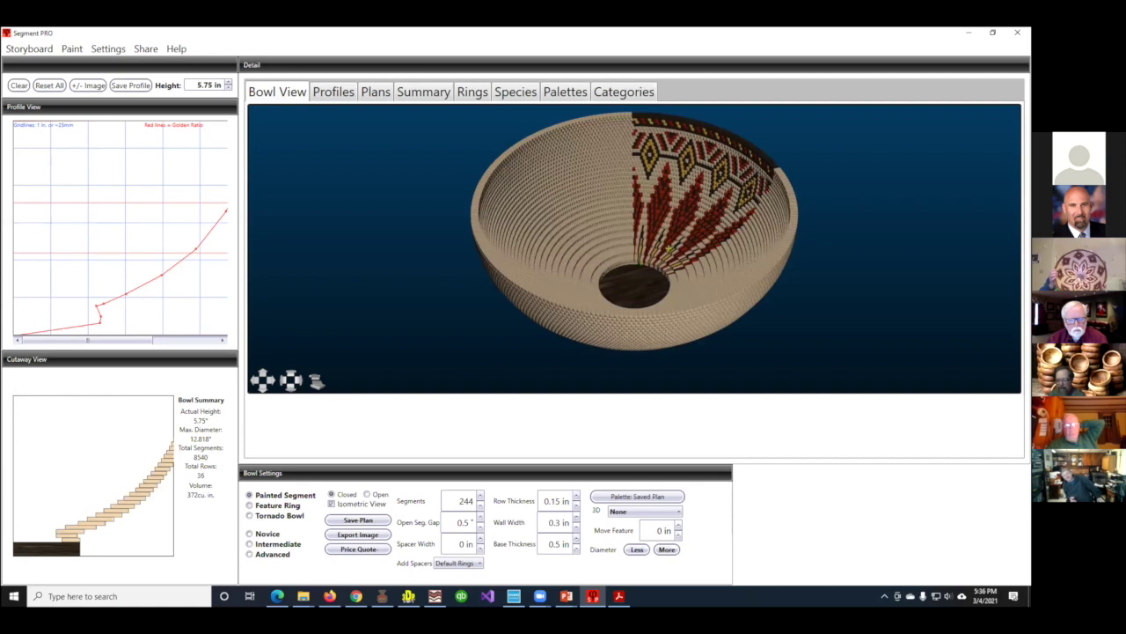
drag(799, 296, 810, 270)
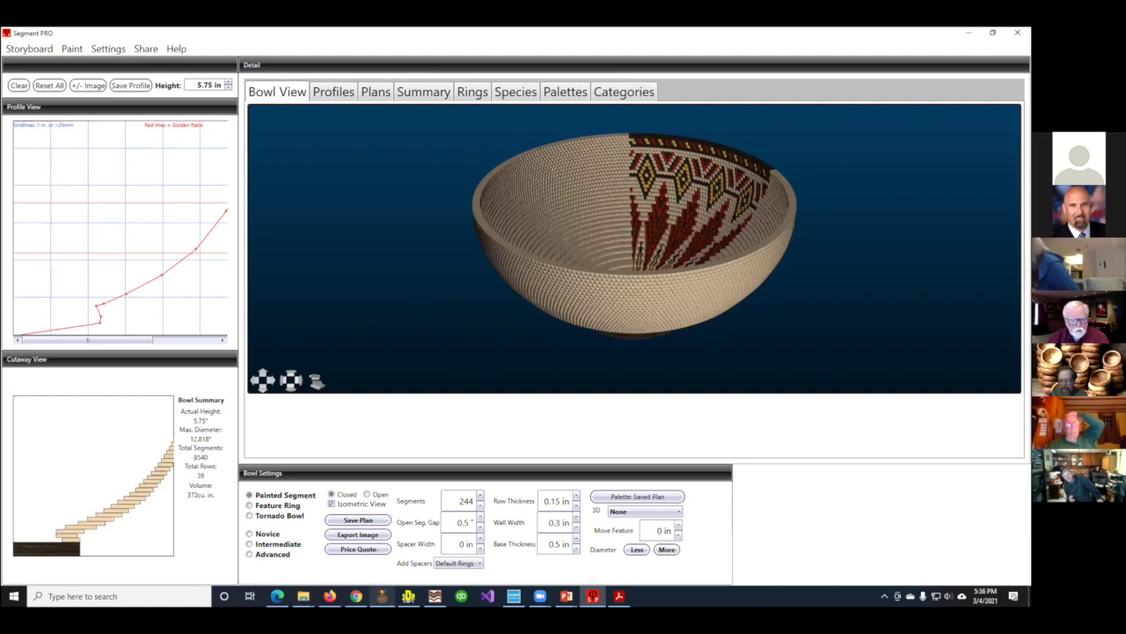
Switch to 3D Design PRO and browse for a file to open in My 3D Design PRO's Samples, Hollow Forms folder
click(382, 595)
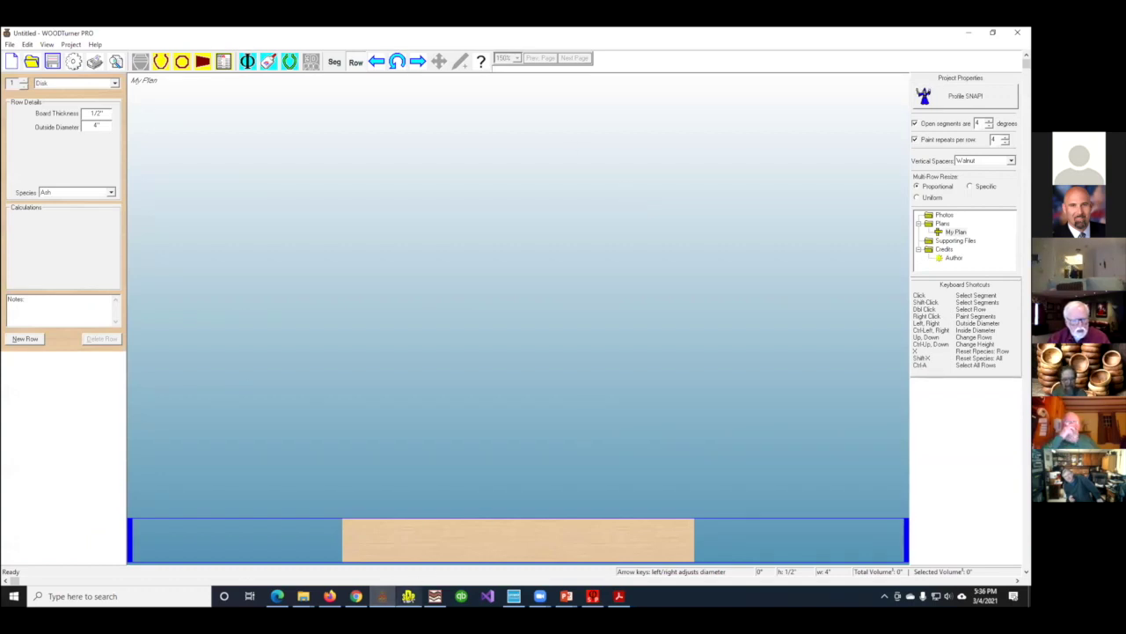
click(408, 596)
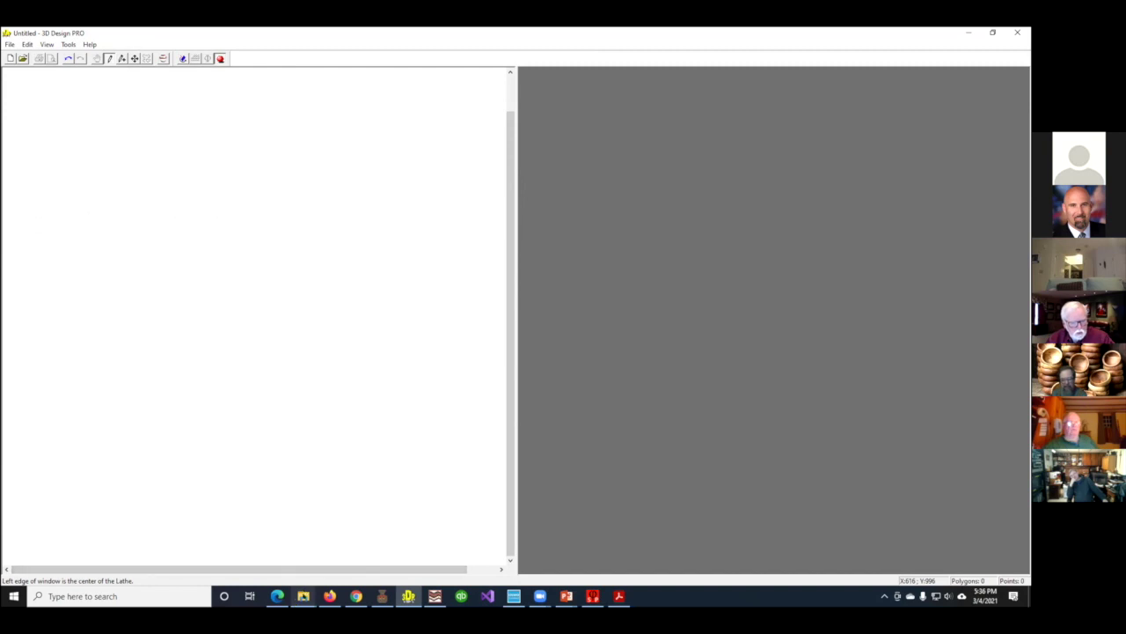
mouse_move(302, 596)
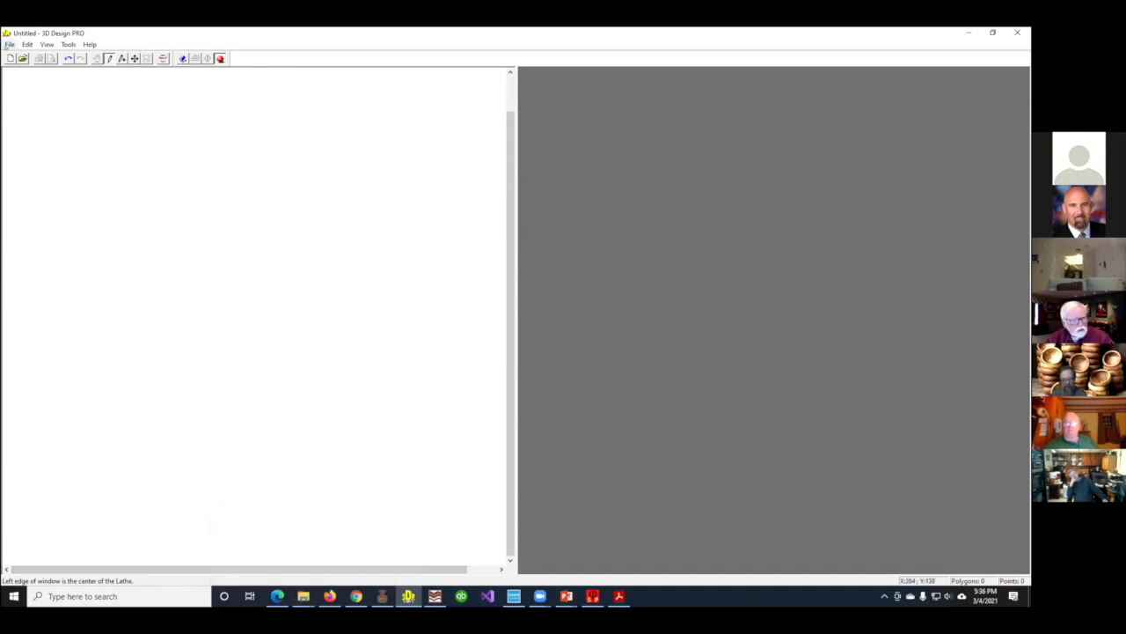
click(10, 44)
click(29, 68)
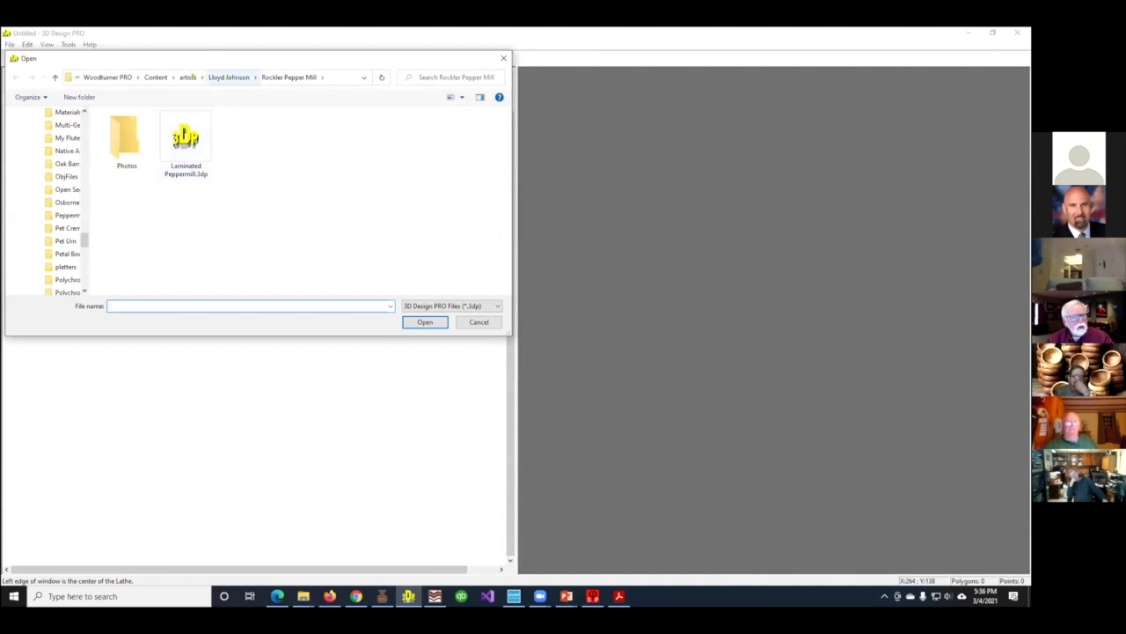
click(115, 76)
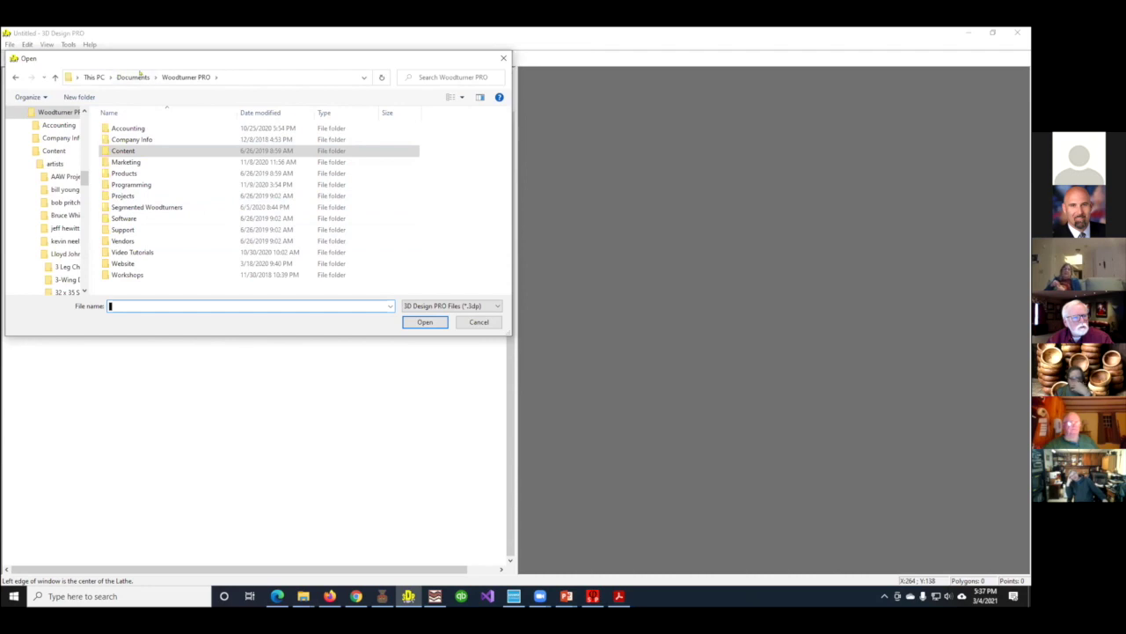
click(133, 78)
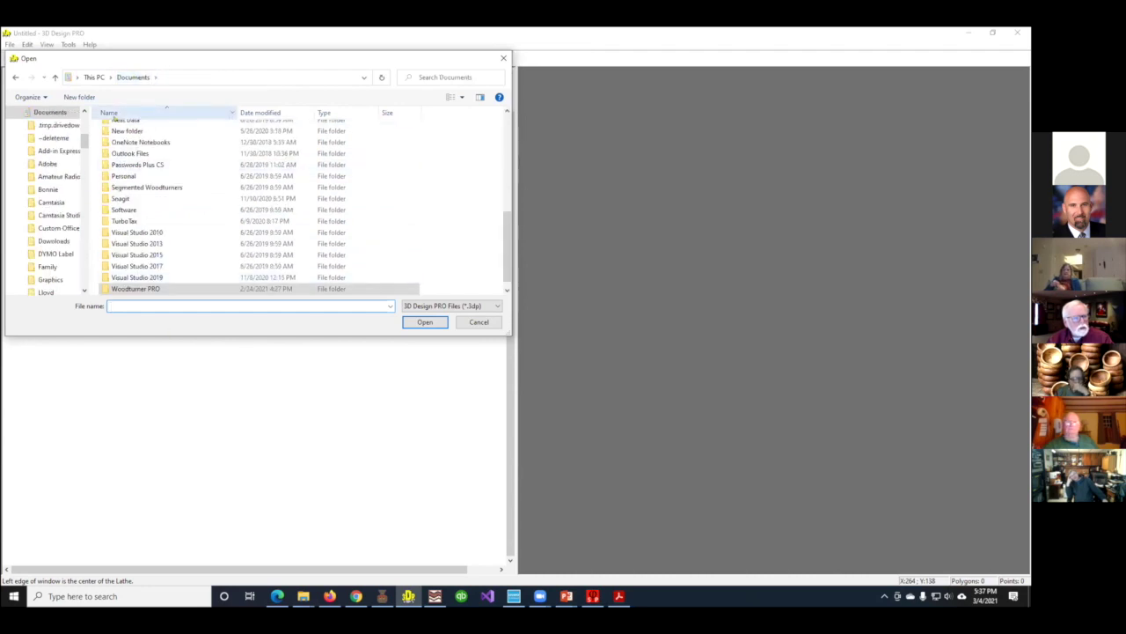
scroll(149, 150, up, 3)
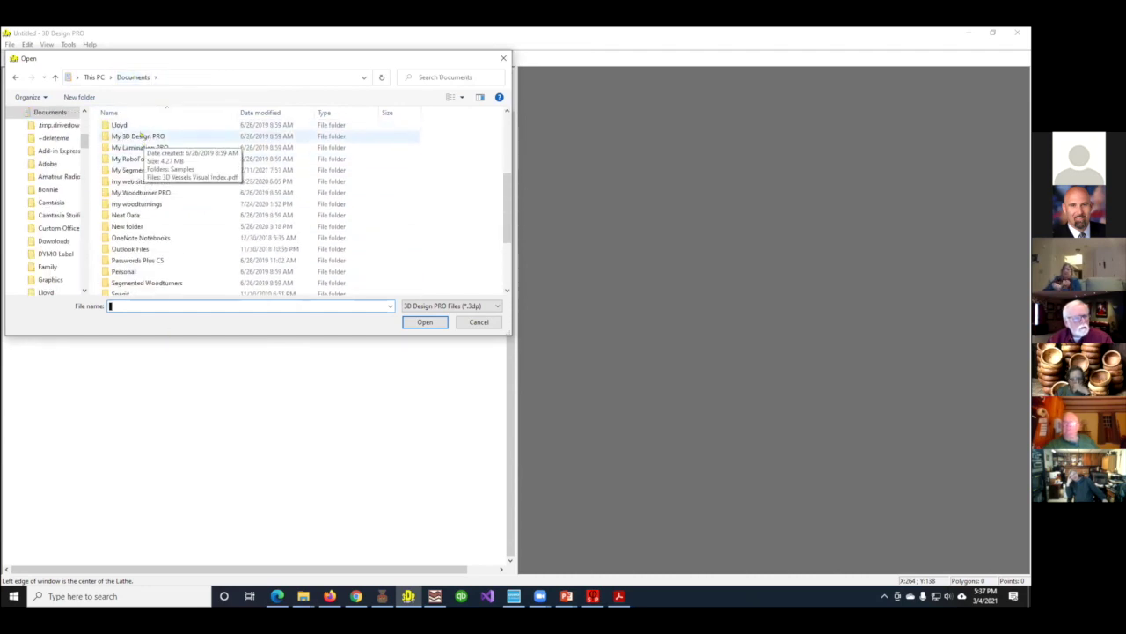
double_click(139, 135)
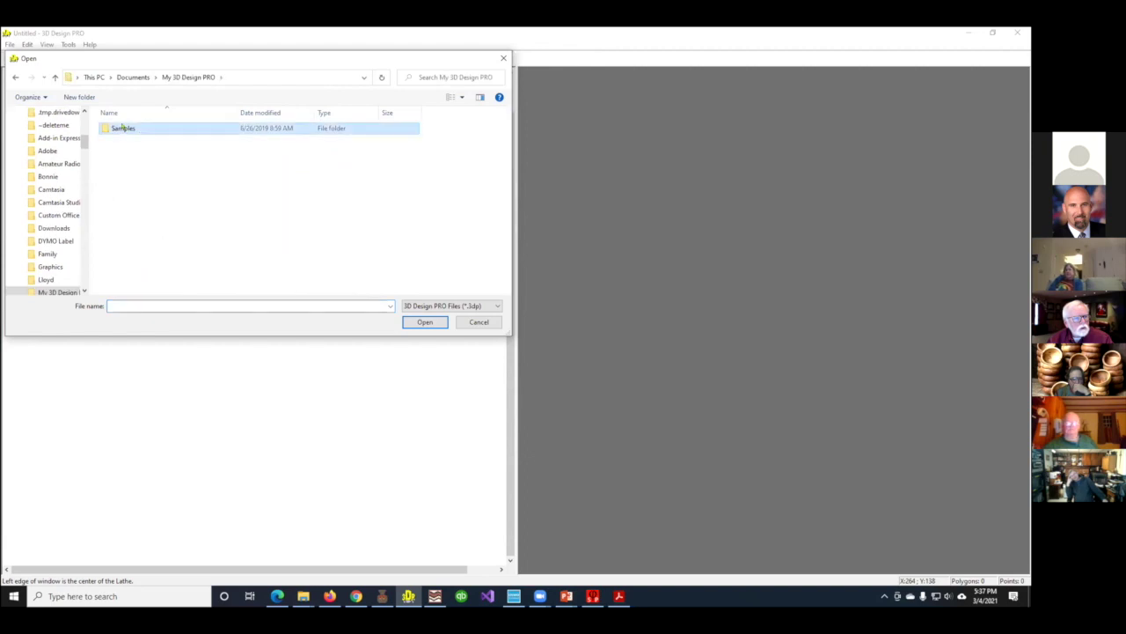
double_click(139, 130)
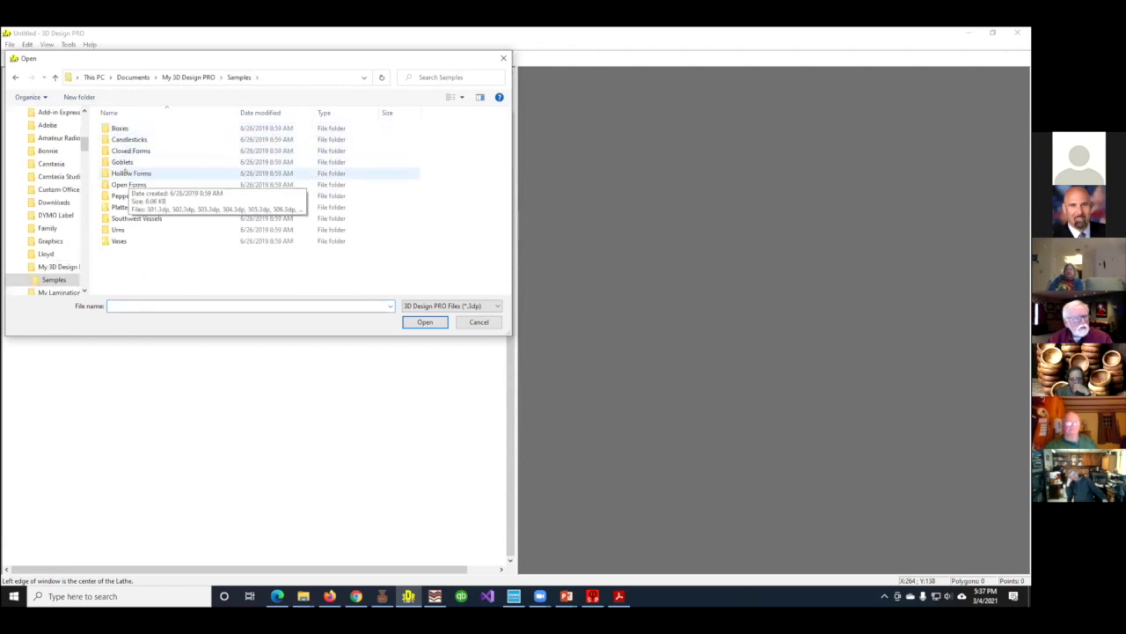
double_click(126, 175)
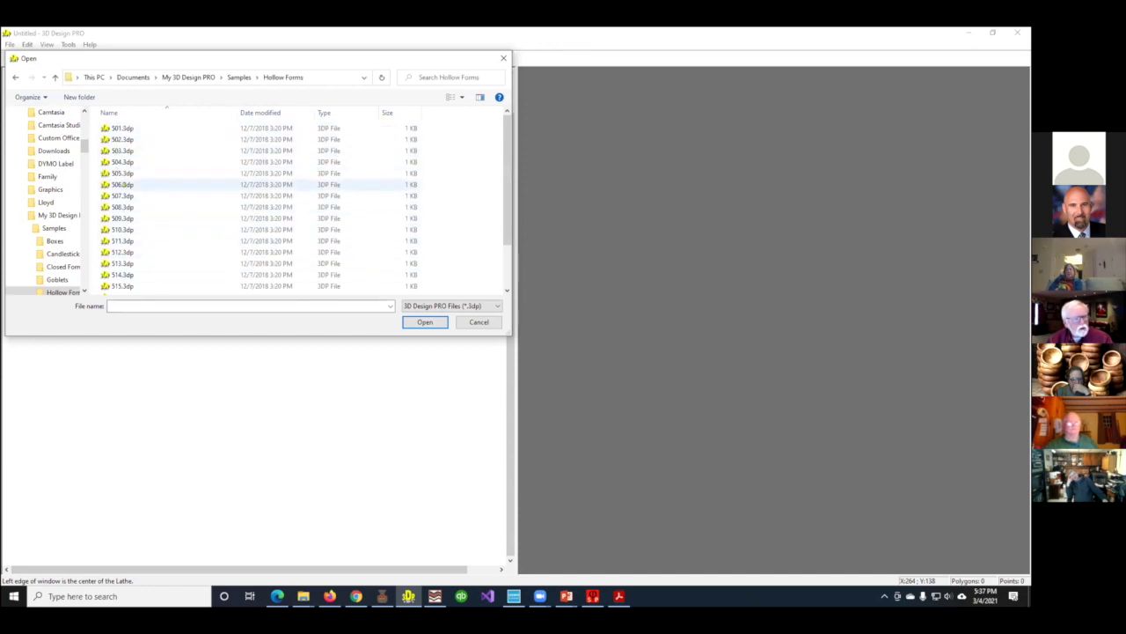
Search the computer for "visual index", open 3DP Samples Visual Index.pdf and look through the hollow form shapes
click(145, 592)
text(visual)
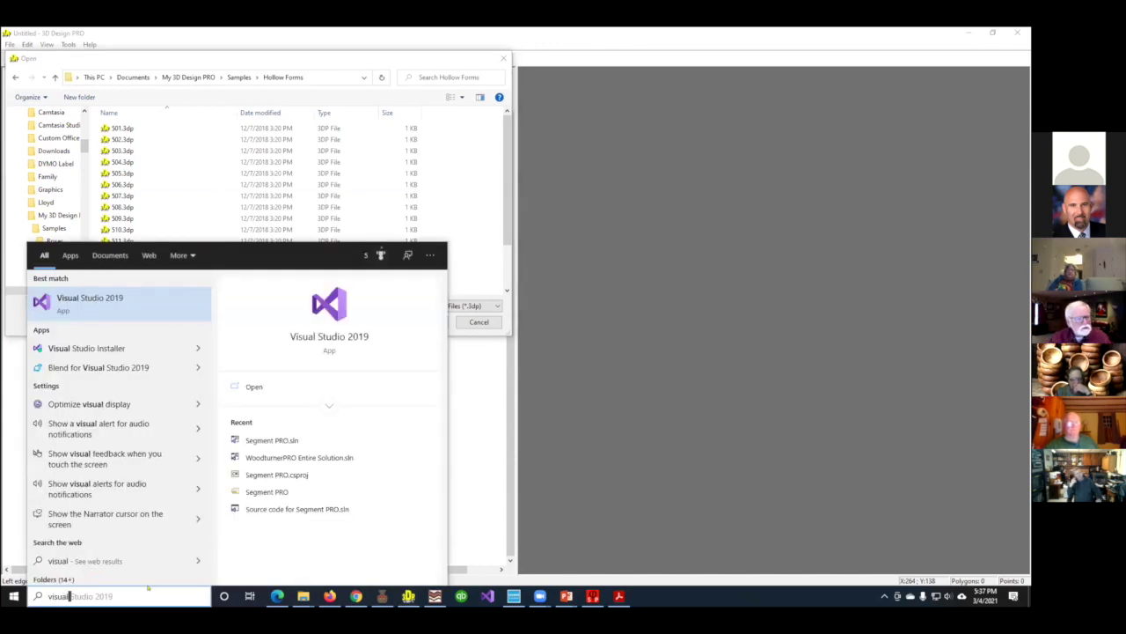
text(s)
key(BackSpace)
text(index)
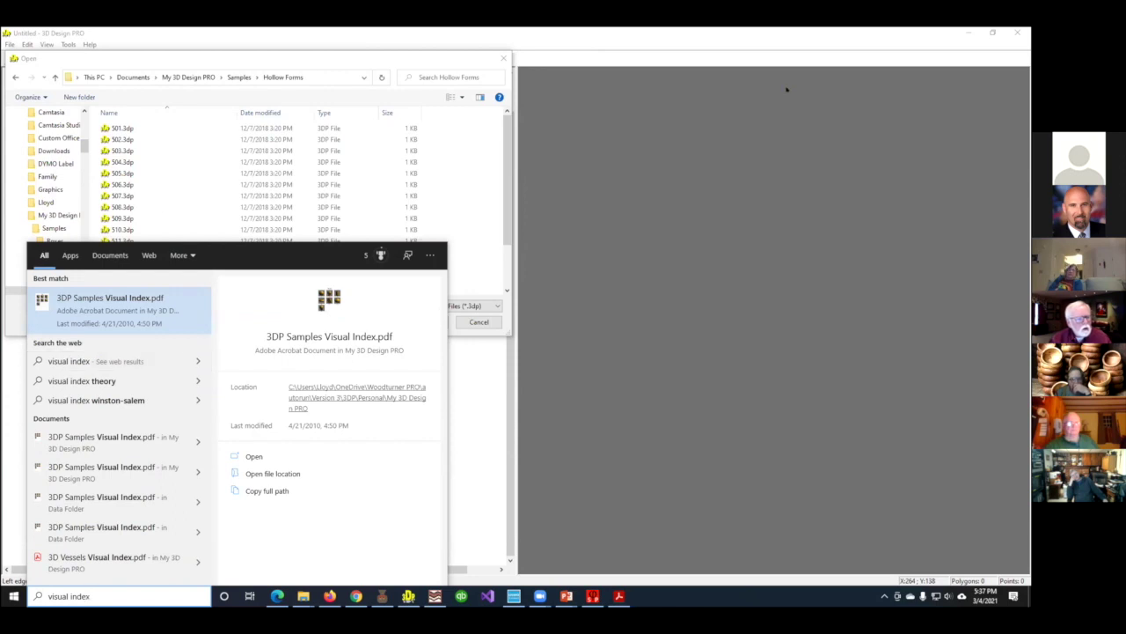
click(104, 301)
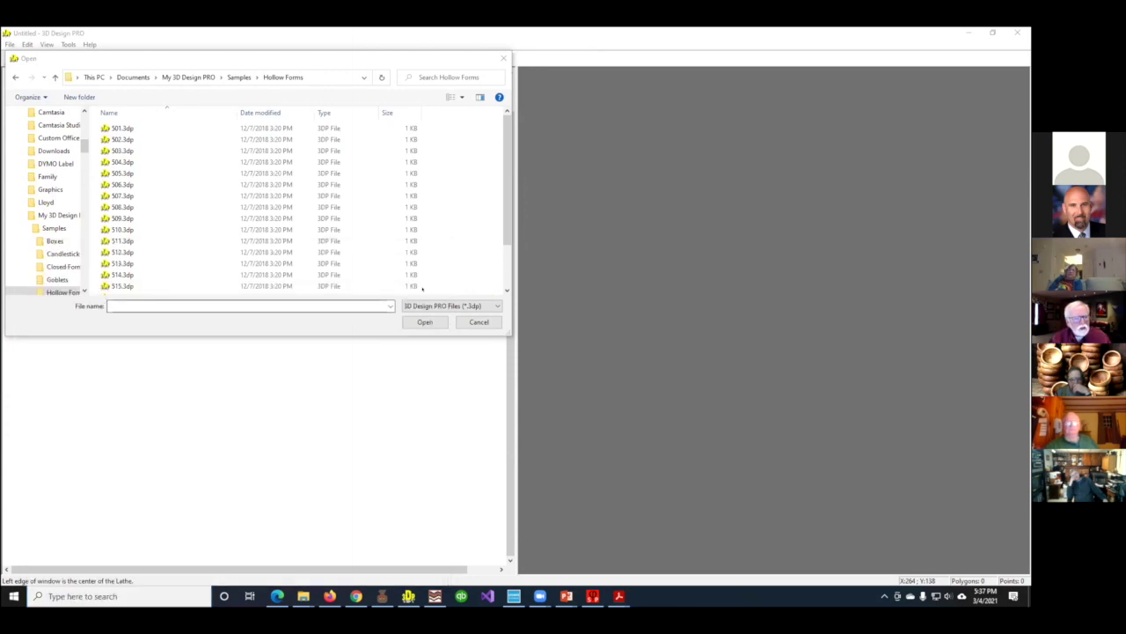
scroll(787, 271, down, 1)
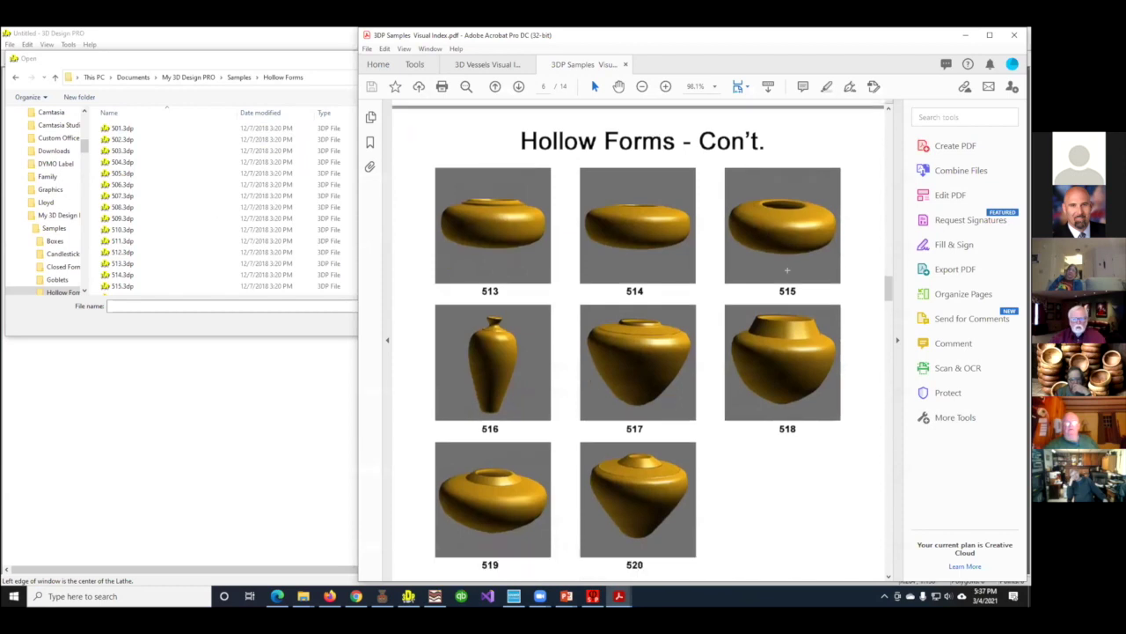
scroll(656, 249, up, 1)
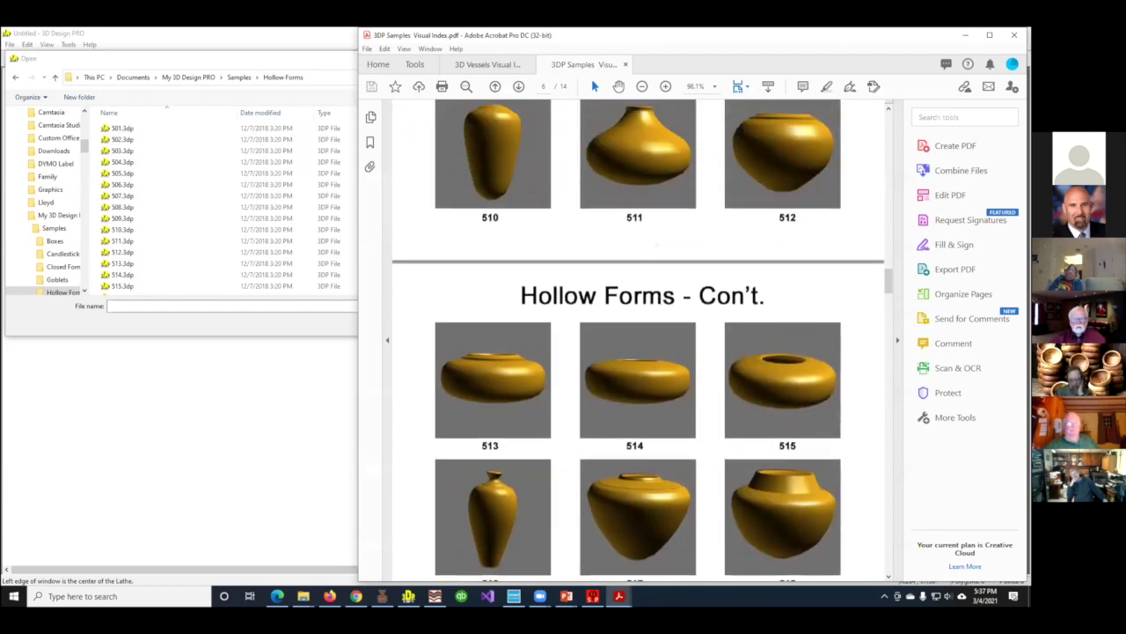
scroll(578, 457, down, 1)
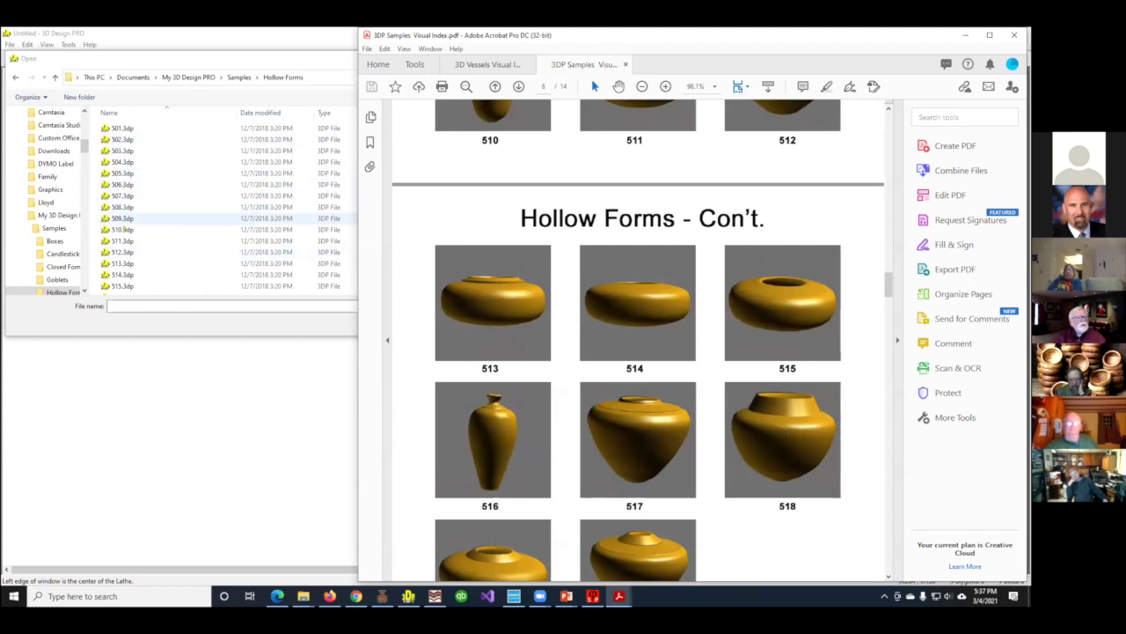
Open the hollow form sample 518.3dp in 3D Design PRO and examine its 3D shape down to the foot
scroll(123, 263, down, 2)
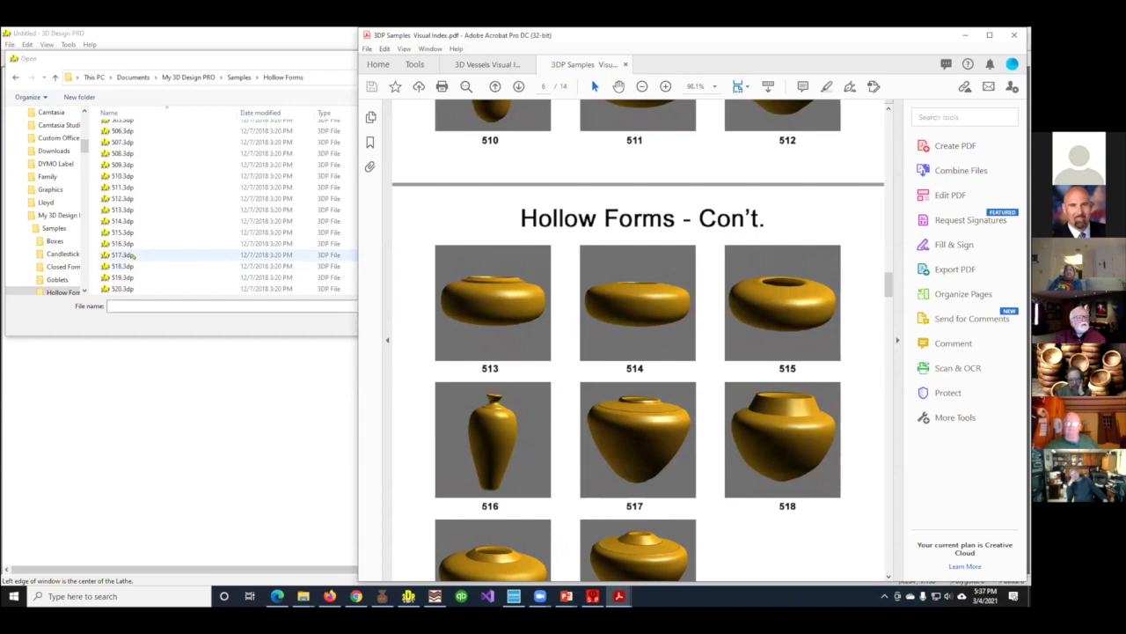
click(148, 267)
click(425, 322)
drag(824, 189, 822, 217)
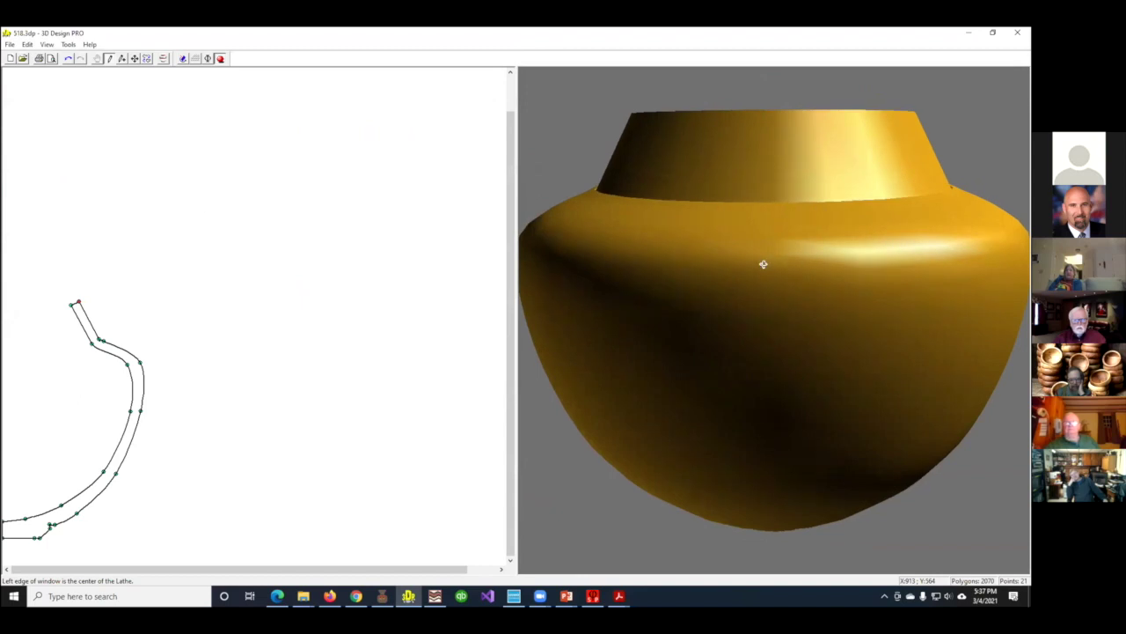
scroll(749, 272, down, 3)
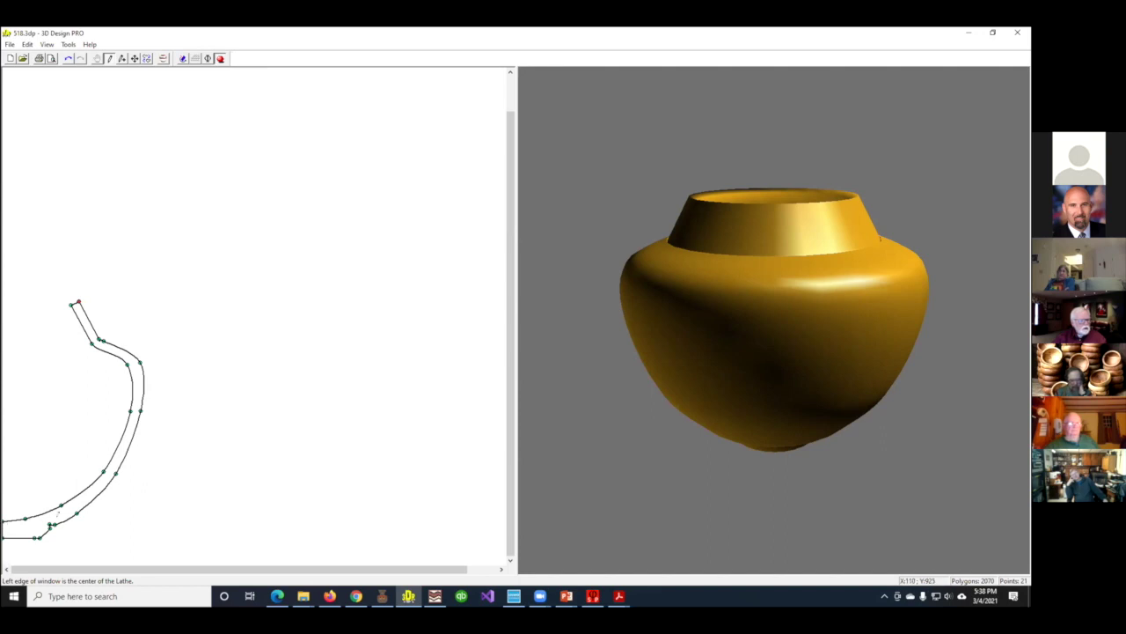
drag(674, 435, 701, 360)
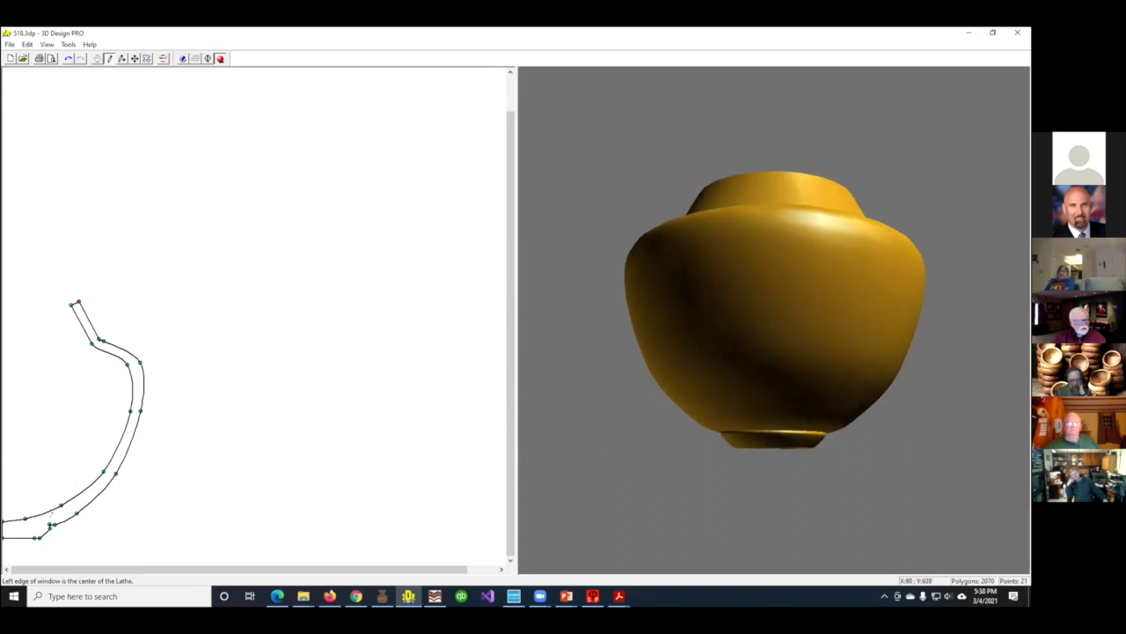
drag(720, 273, 713, 300)
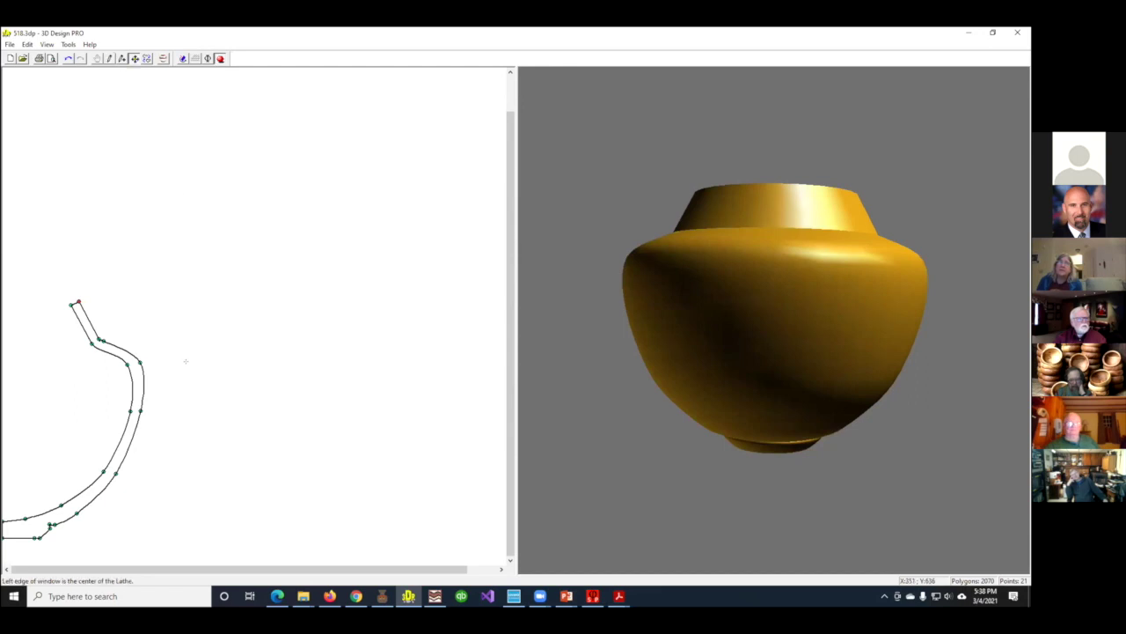
Try pulling the outer shoulder point of the vessel profile outward and slightly up, then undo the move
drag(140, 362, 181, 347)
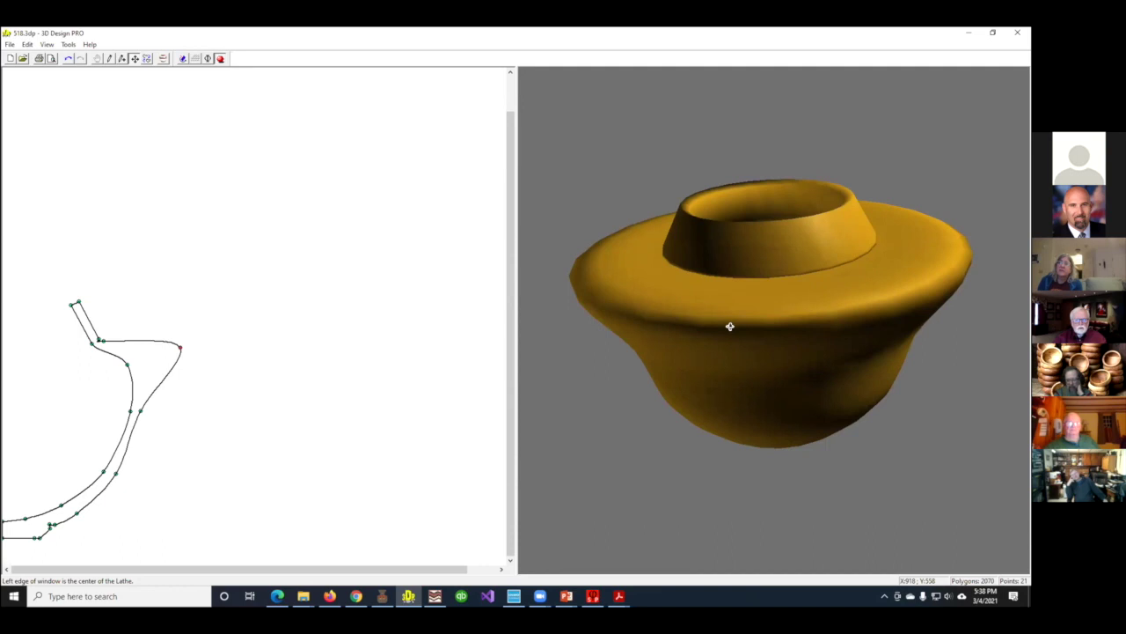
key(ctrl+z)
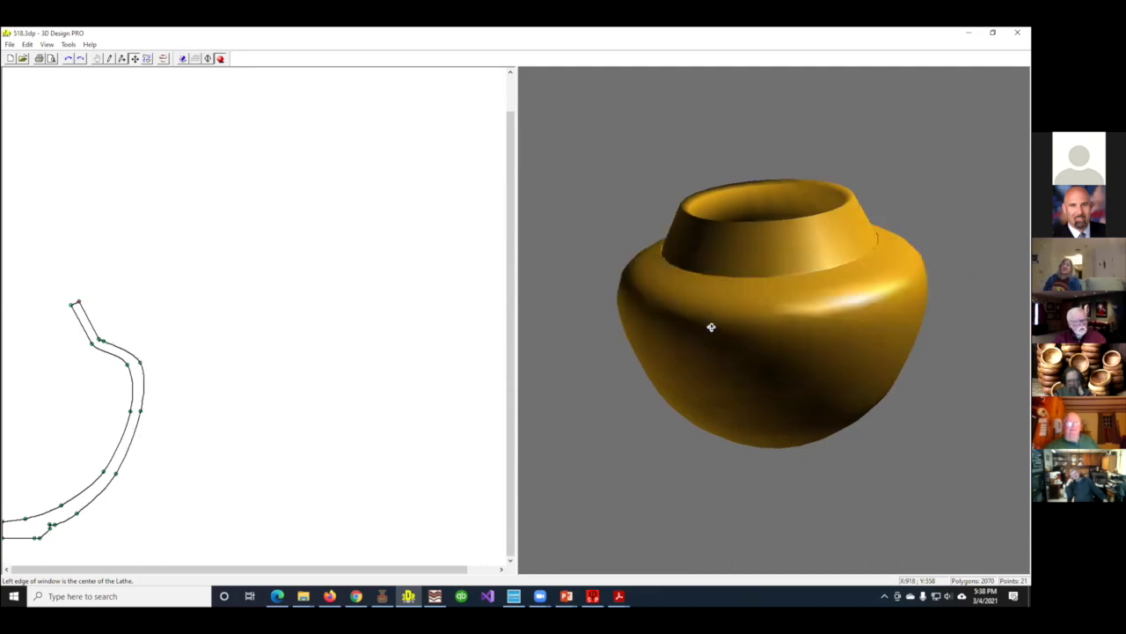
Select all the neck and rim points of the profile and move them together inward to narrow the vessel's opening
drag(41, 289, 111, 350)
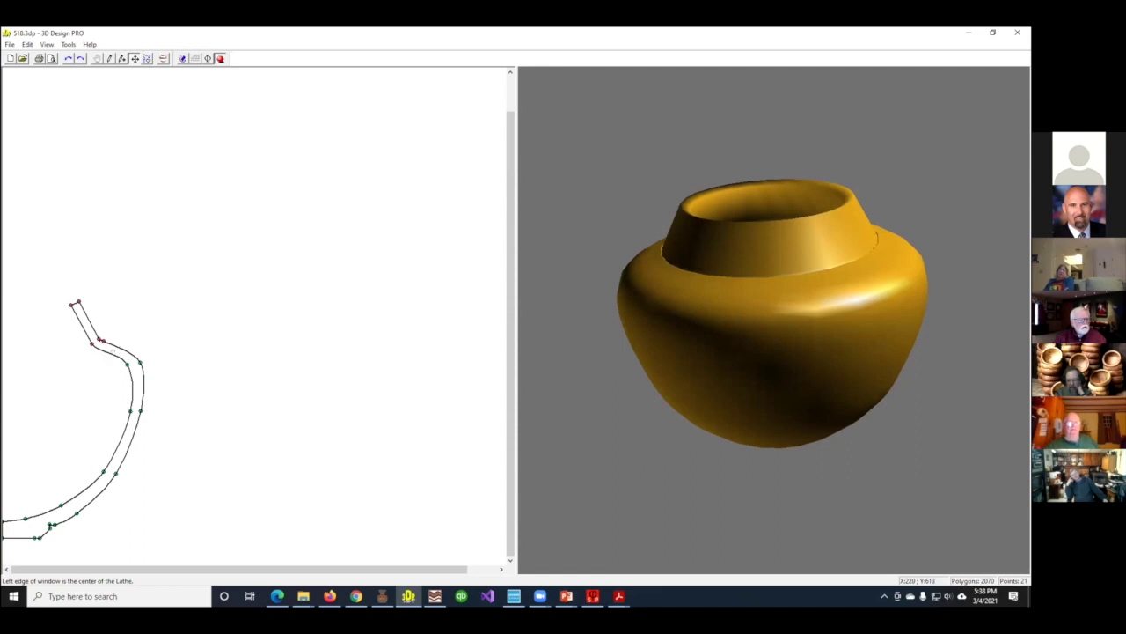
drag(75, 293, 58, 292)
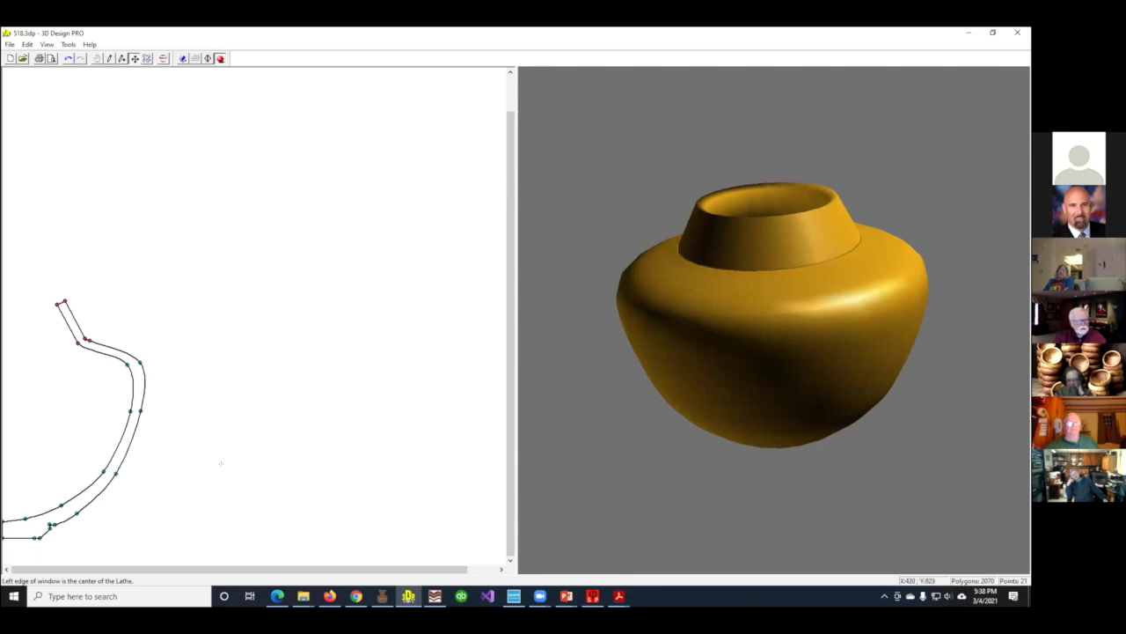
drag(693, 370, 716, 339)
scroll(736, 367, down, 3)
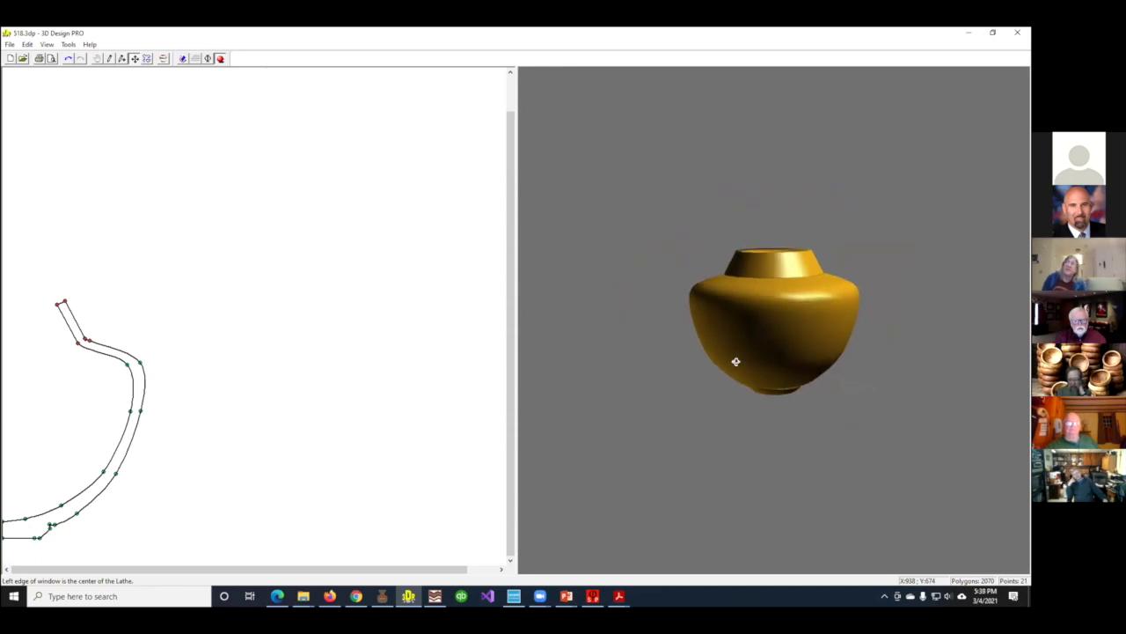
scroll(746, 335, up, 5)
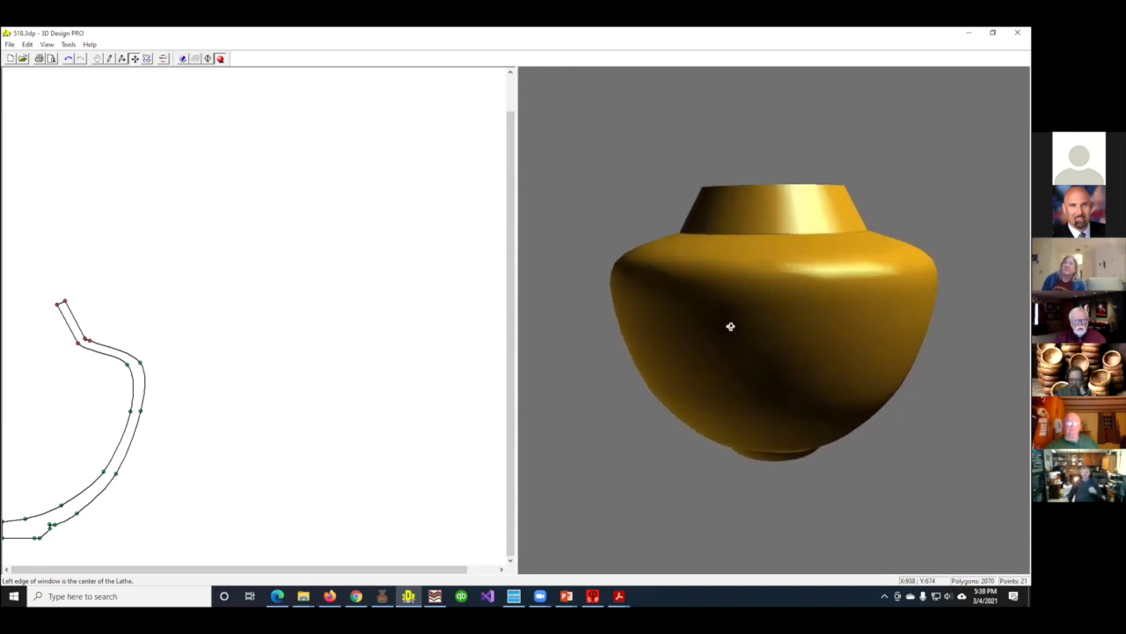